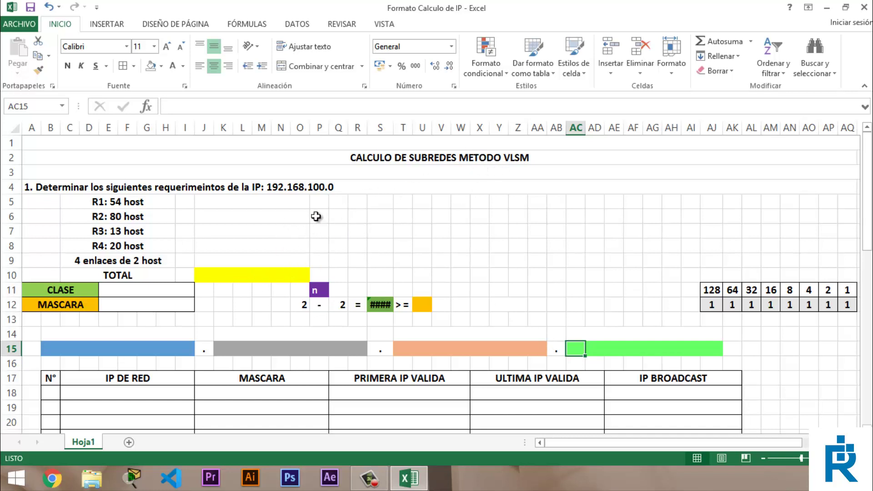
Review the host requirements, the IP class reference table and the network topology diagram on the sheet.
scroll(275, 250, "down", 9)
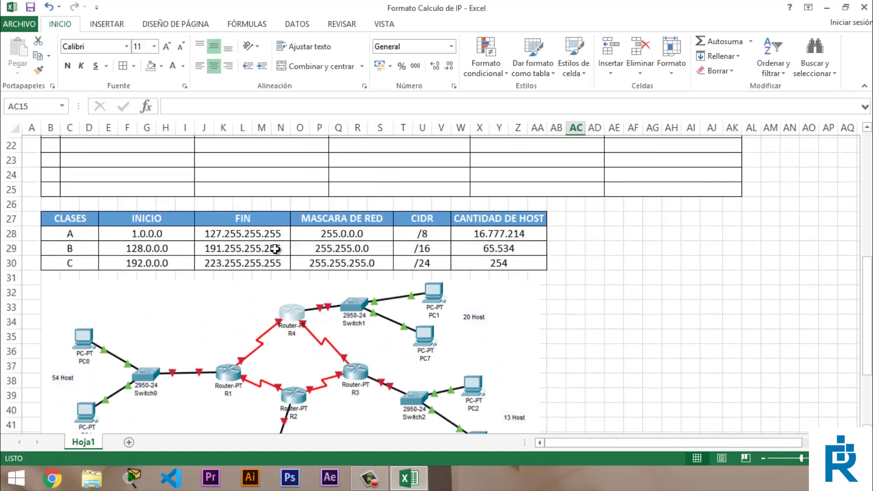
scroll(276, 249, "down", 1)
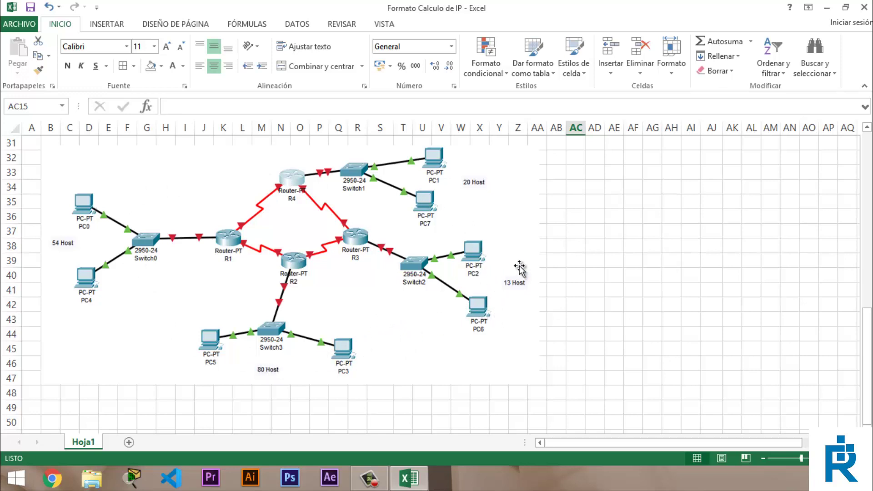
scroll(558, 287, "up", 10)
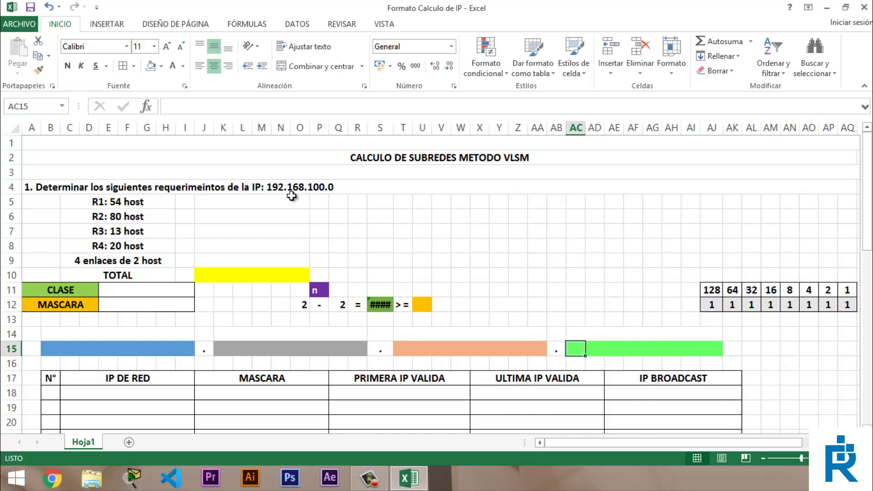
scroll(257, 240, "down", 4)
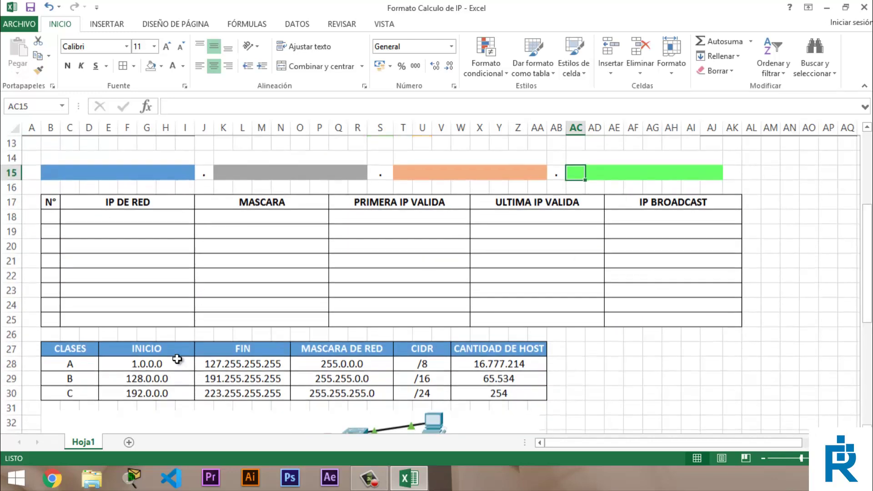
scroll(208, 313, "up", 4)
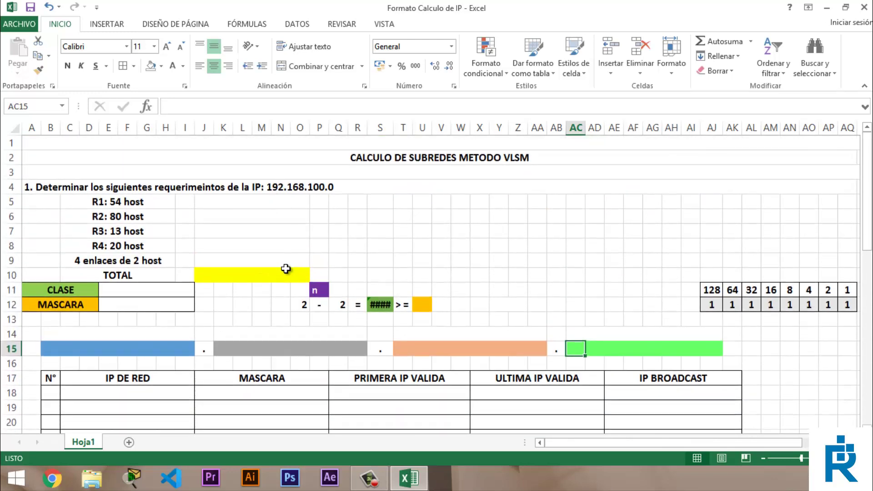
scroll(285, 269, "down", 4)
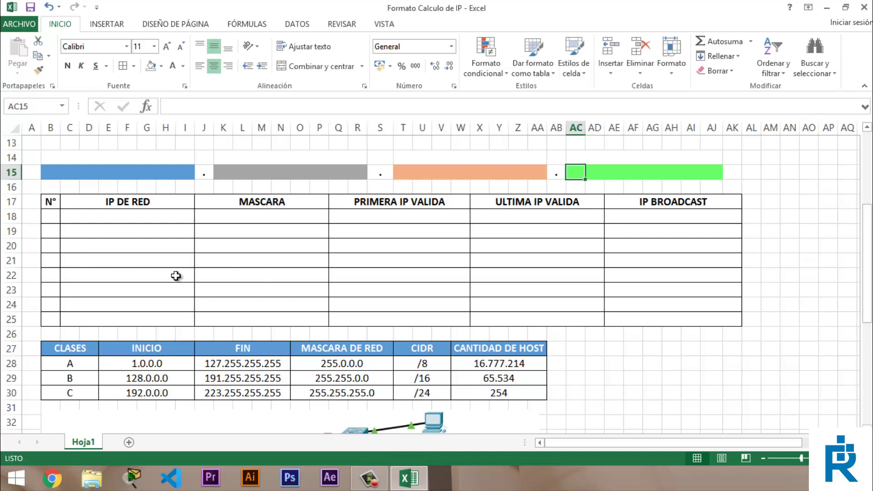
Enter C as the class (CLASE) and 255.255.255.0 as the mask (MASCARA) of the given IP.
scroll(175, 275, "up", 3)
left_click(170, 242)
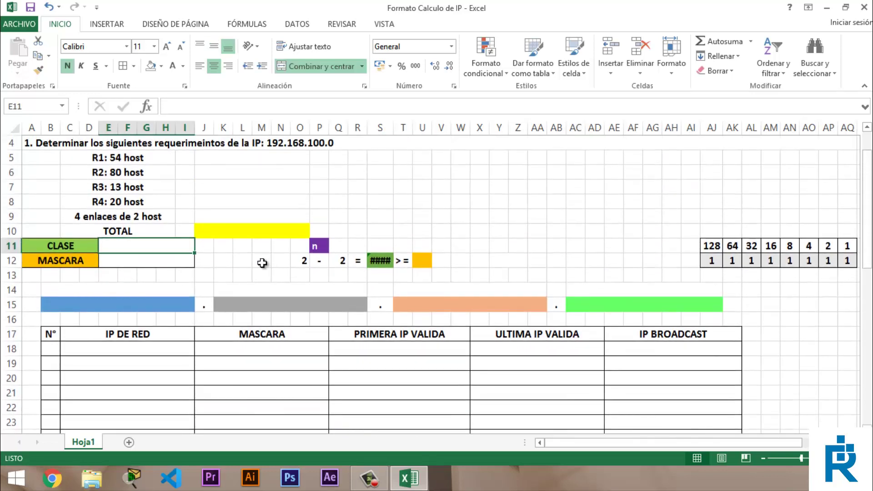
type("C")
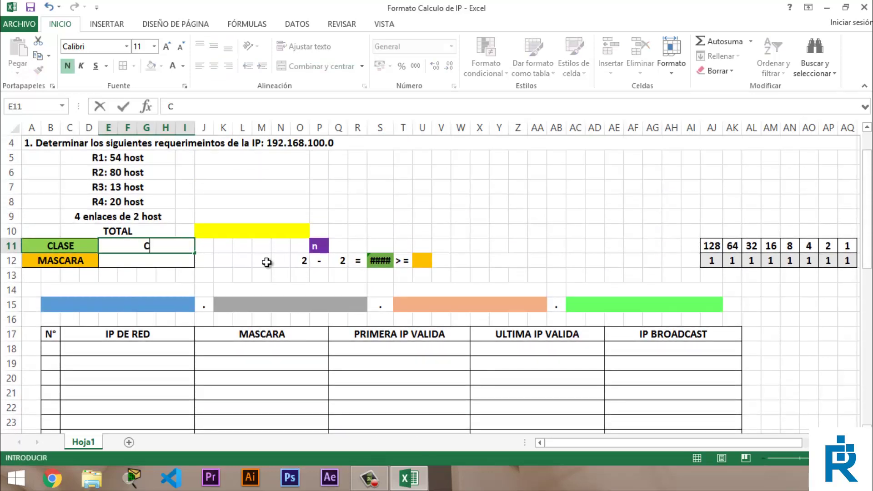
key("Return")
type("255")
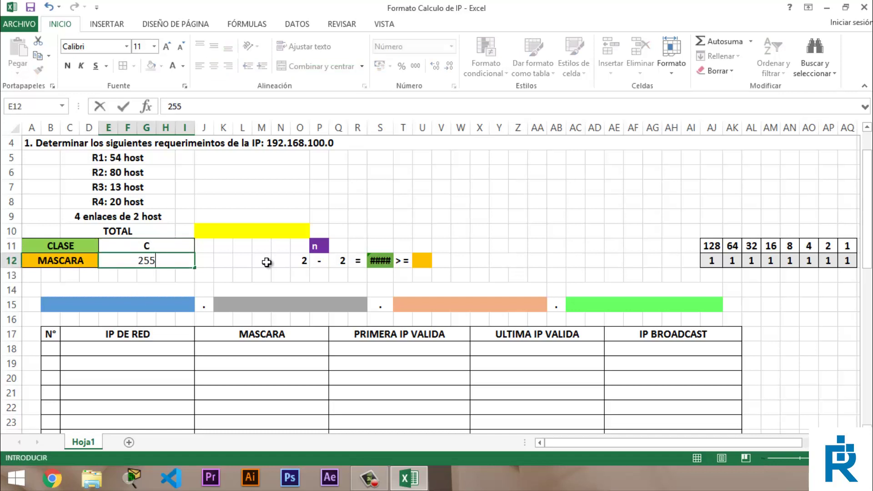
type(".255")
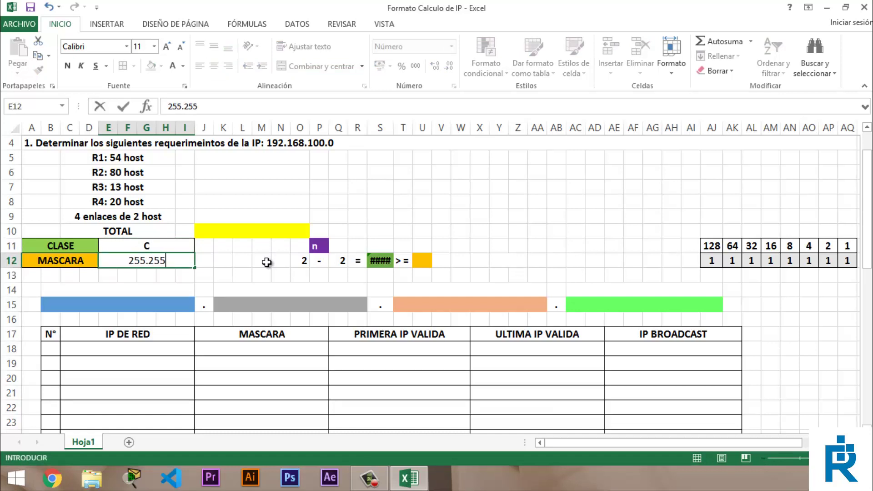
type(".255.")
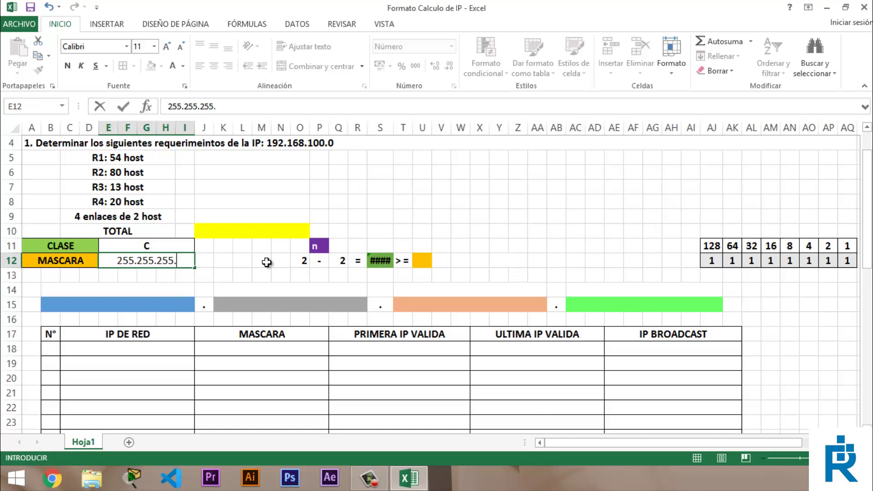
type("0")
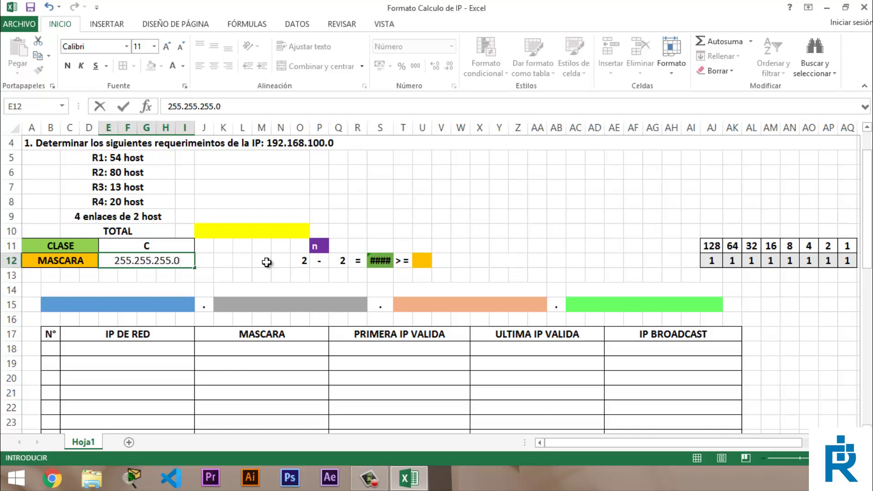
key("Return")
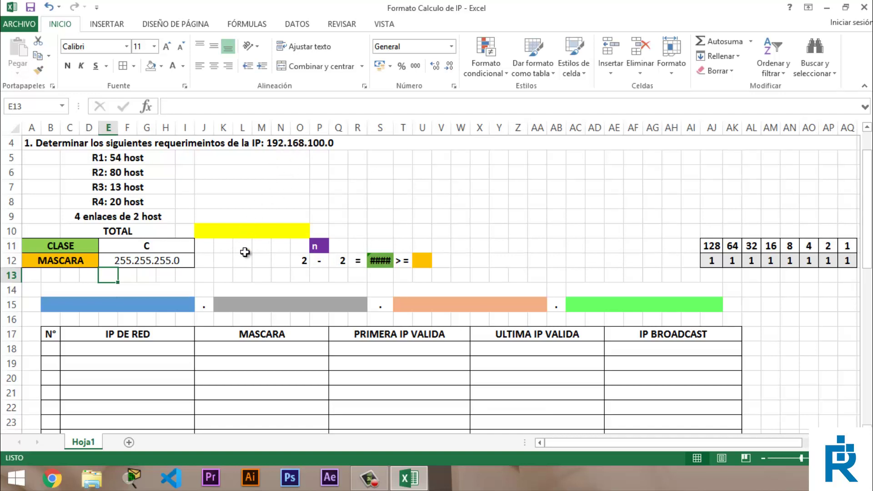
Fill the blue first octet of the binary mask, B15 to I15, with eight 1s.
scroll(245, 252, "up", 1)
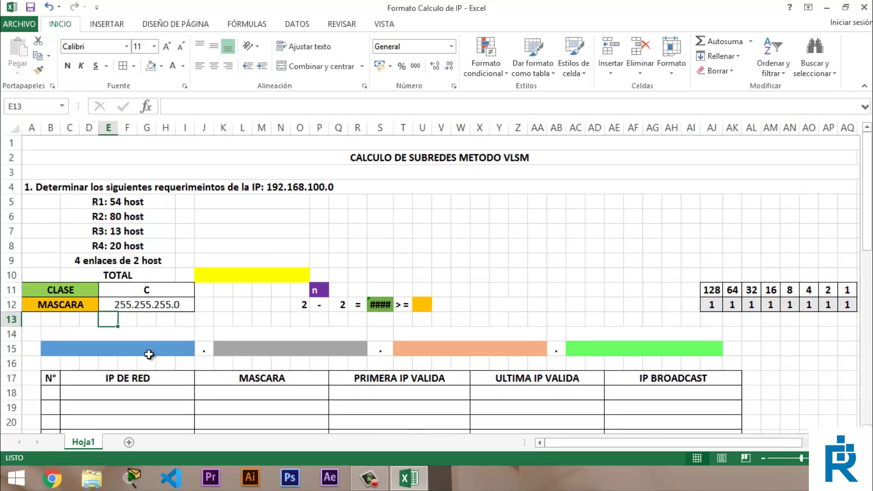
left_click_drag(49, 349, 110, 348)
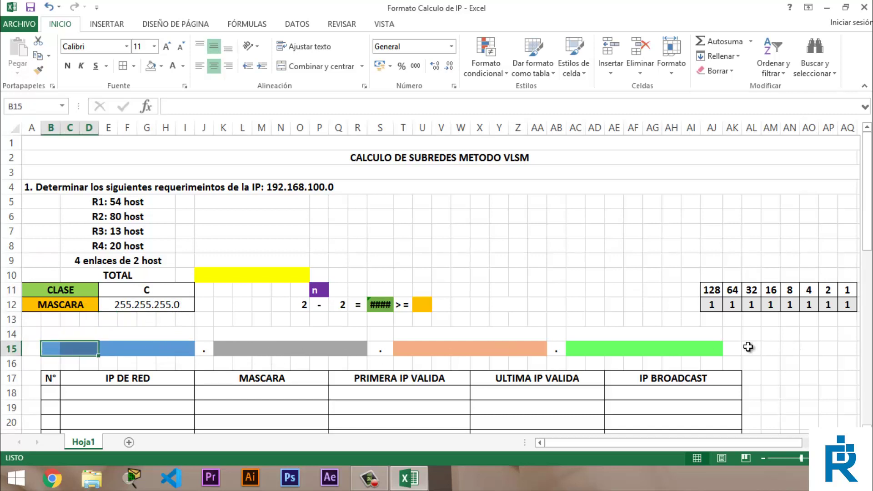
left_click(136, 334)
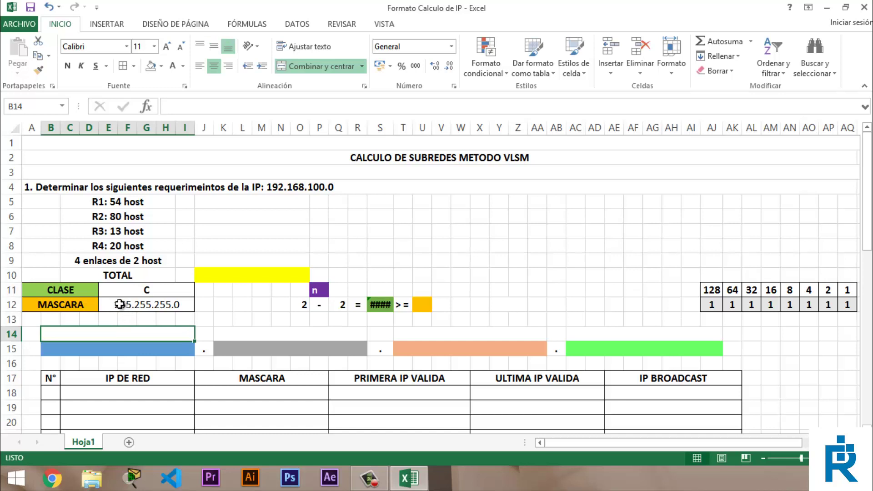
left_click(50, 349)
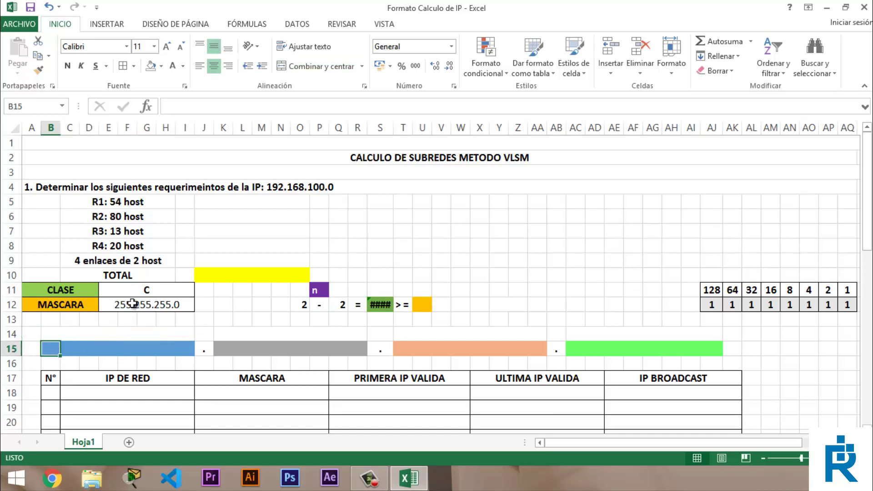
left_click_drag(710, 288, 847, 289)
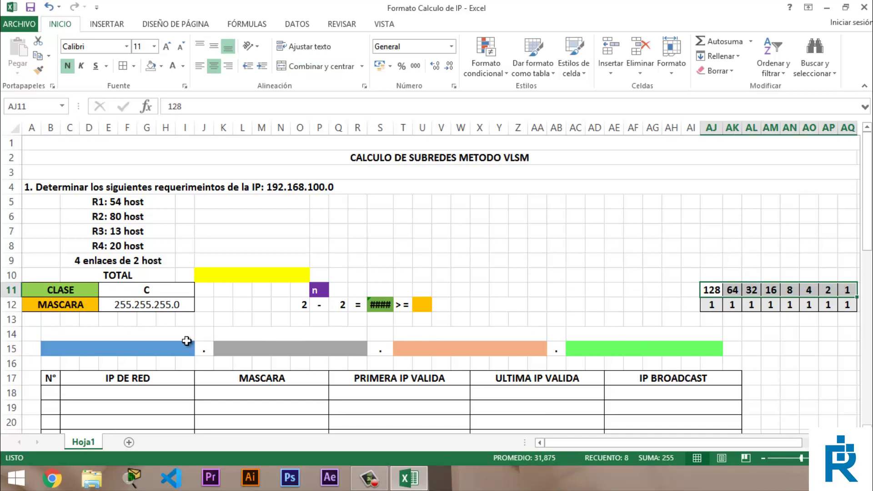
left_click(56, 350)
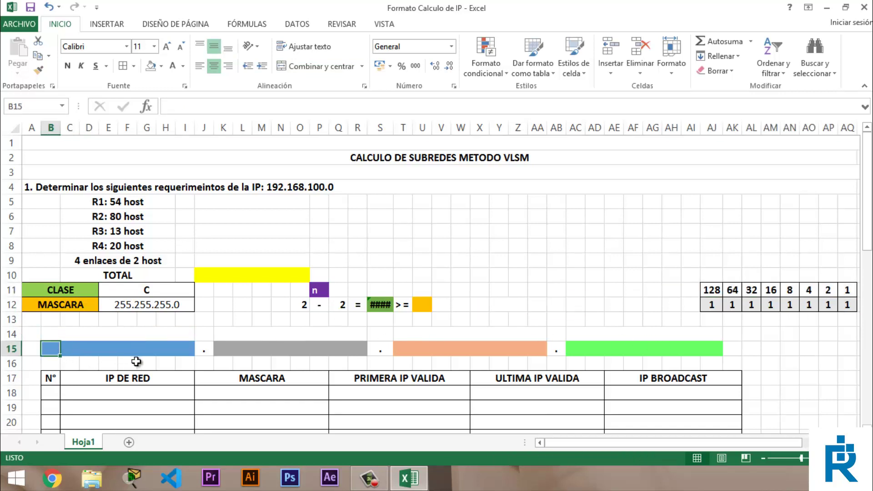
type("1")
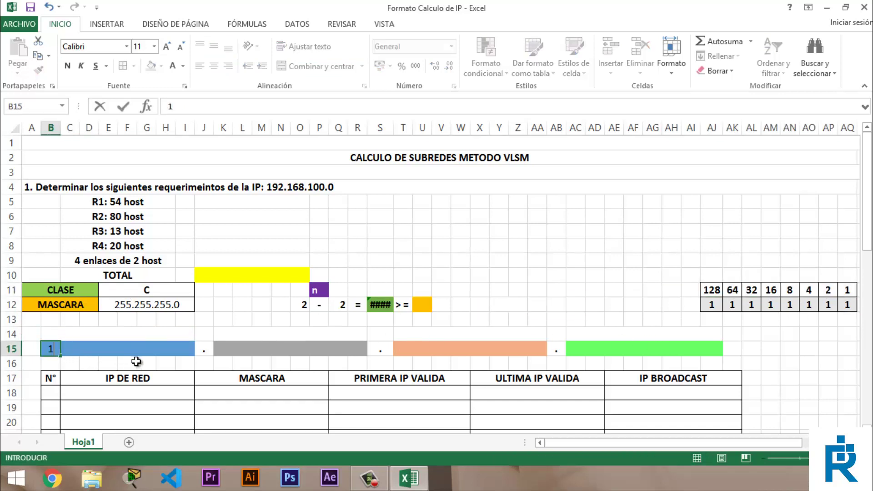
type("\t1\t1\t1\t1\t1\t1\t1")
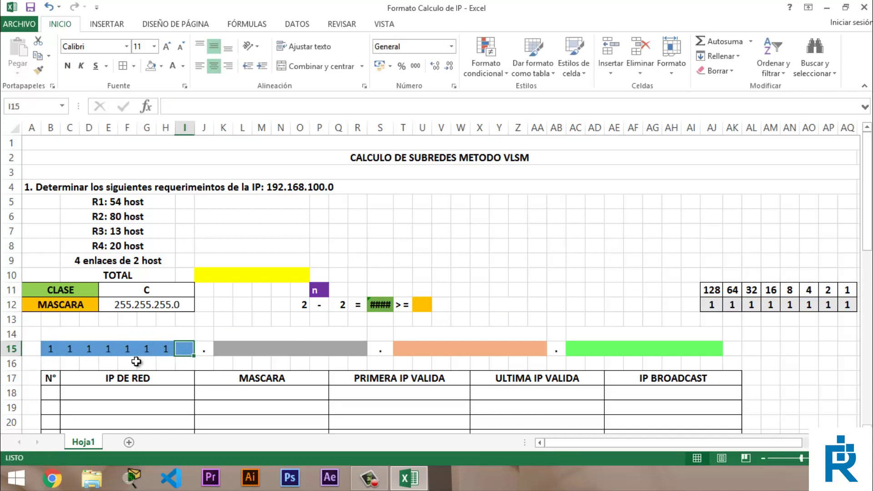
key("Tab")
Fill the grey second octet of the binary mask, K15 to R15, with eight 1s.
key("Tab")
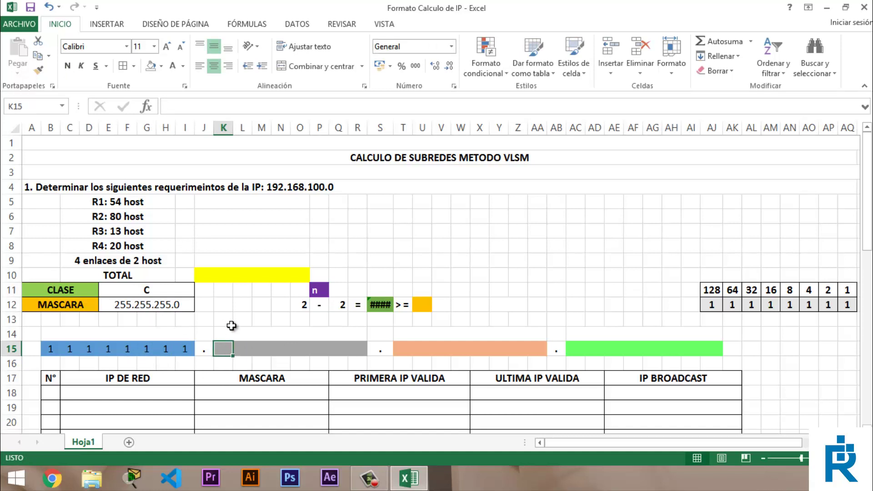
type("1\t1\t1\t1\t1\t1\t1")
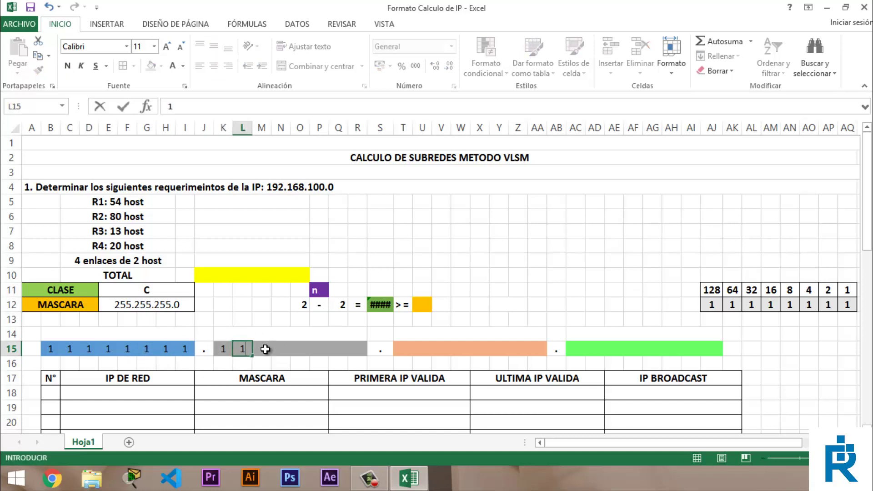
key("Tab")
type("1")
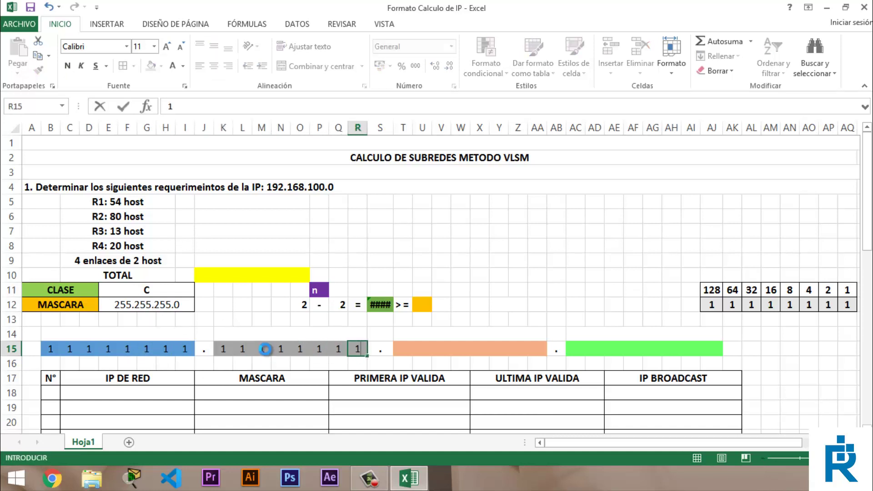
key("Tab")
Fill the orange third octet of the binary mask, T15 to AA15, with eight 1s.
key("Tab")
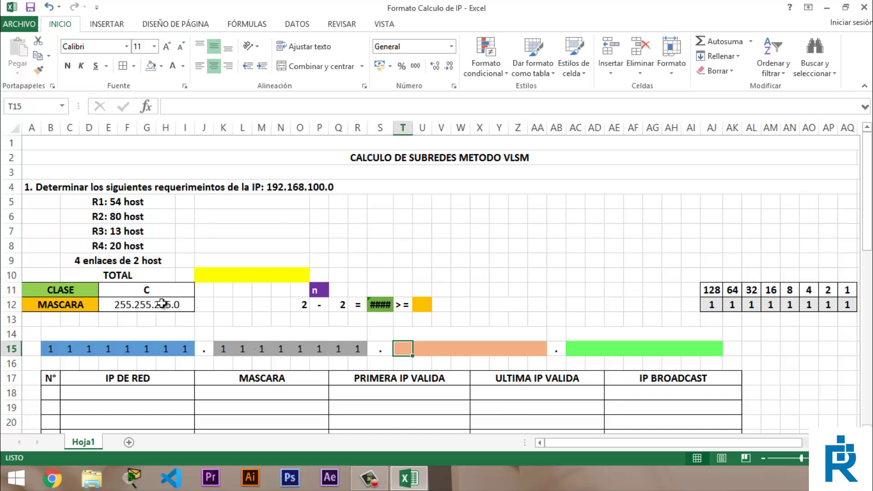
type("1\t")
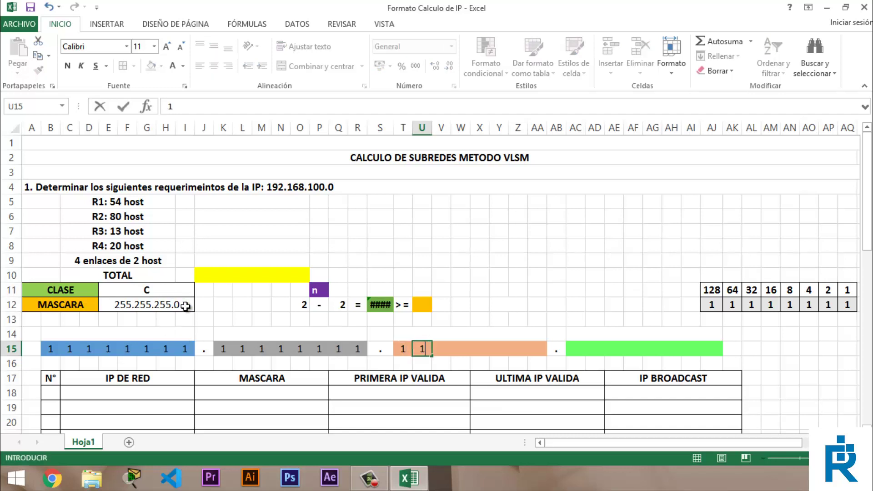
type("1\t1\t1\t1\t1\t1")
key("Tab")
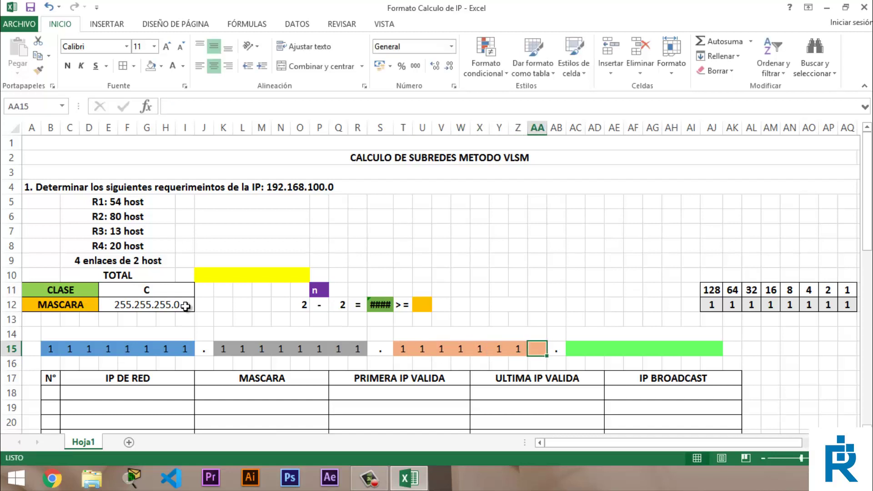
type("1")
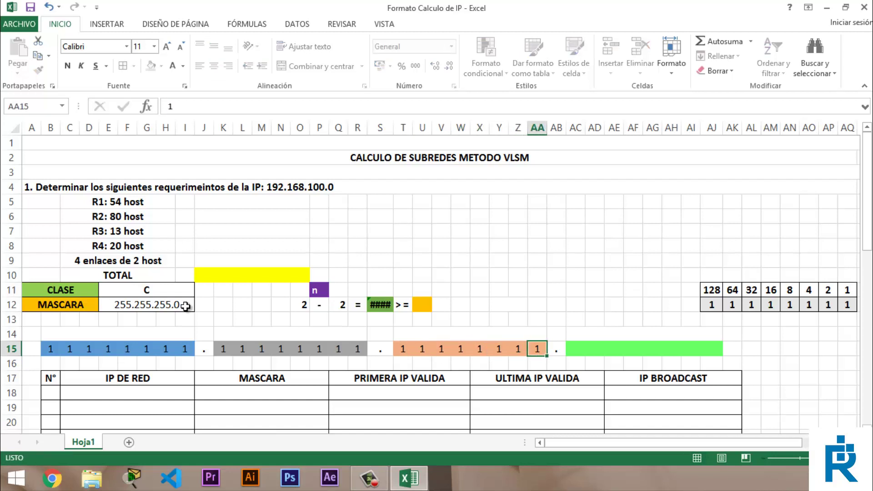
key("Tab")
Fill the green fourth octet of the binary mask, AC15 to AJ15, with eight 0s.
key("Tab")
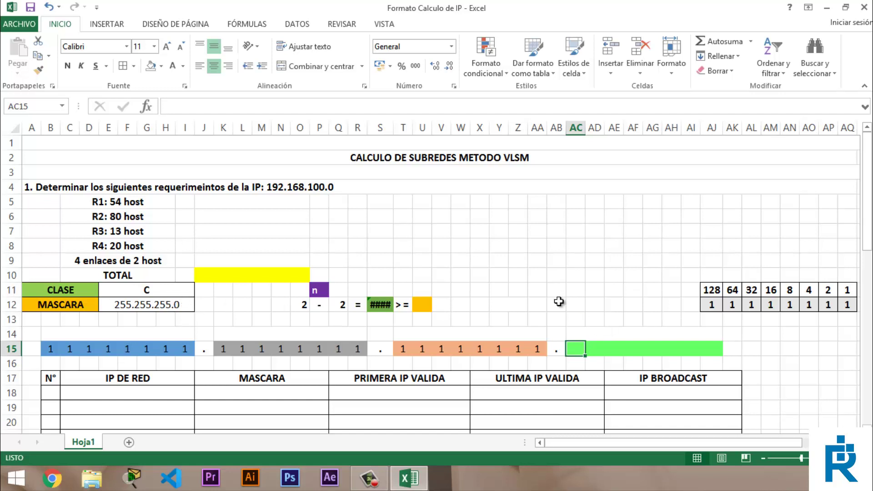
type("0\t0\t0\t0\t0\t0")
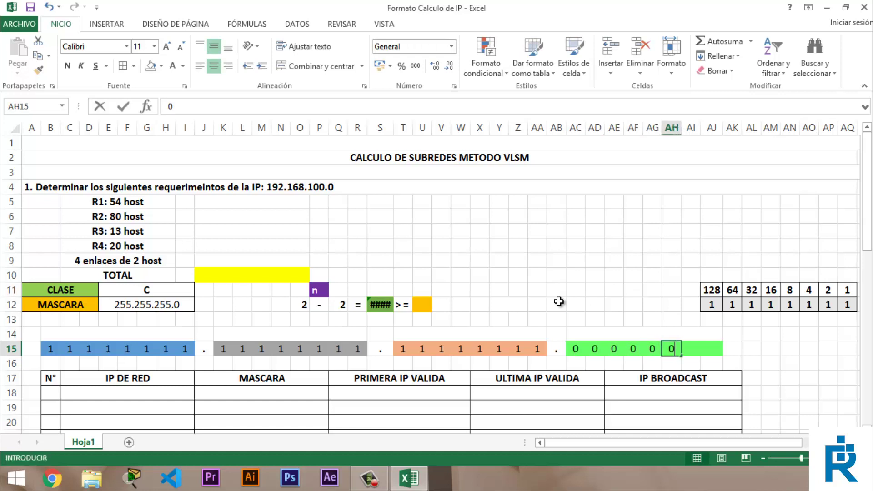
key("Tab")
type("0")
key("Tab")
type("0")
key("Tab")
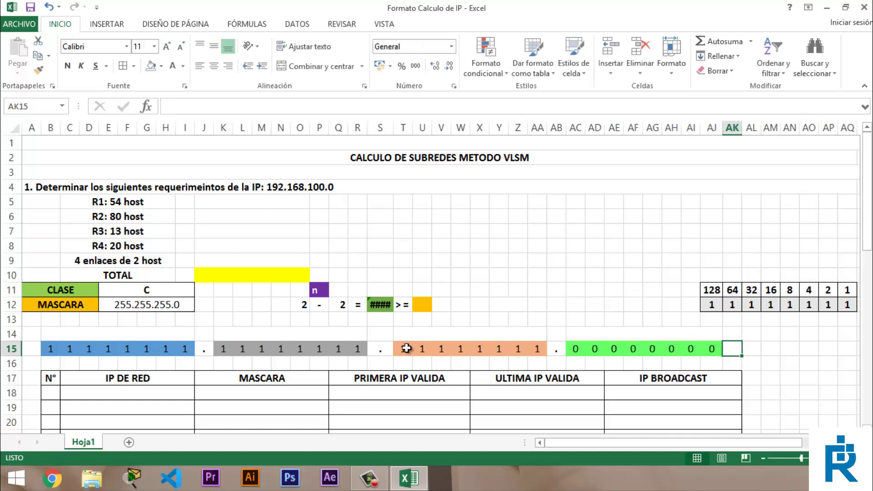
Label the first three octets with R in the merged cells of row 14 above them.
left_click(168, 336)
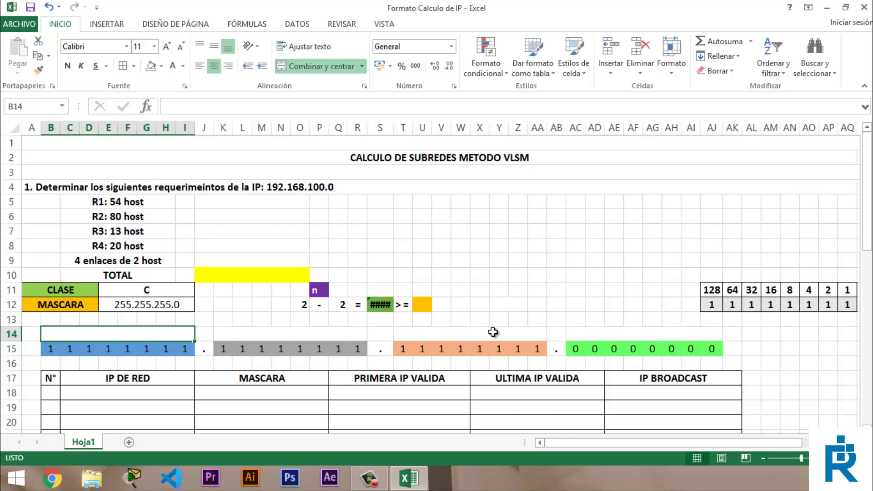
type("R")
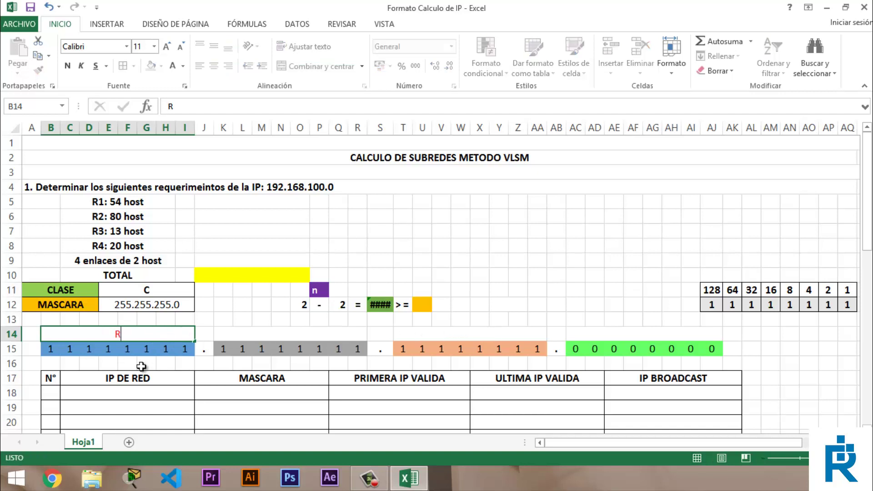
key("Tab")
key("Tab")
type("R")
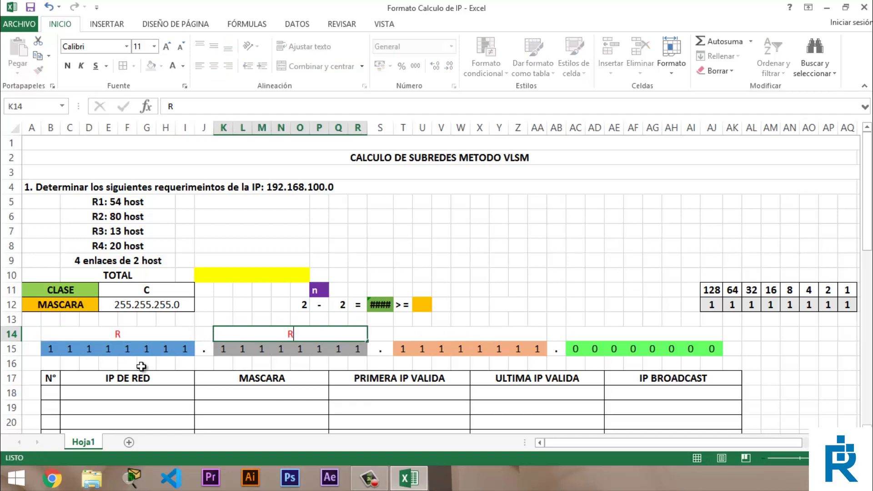
key("Tab")
key("Tab")
type("R")
key("Tab")
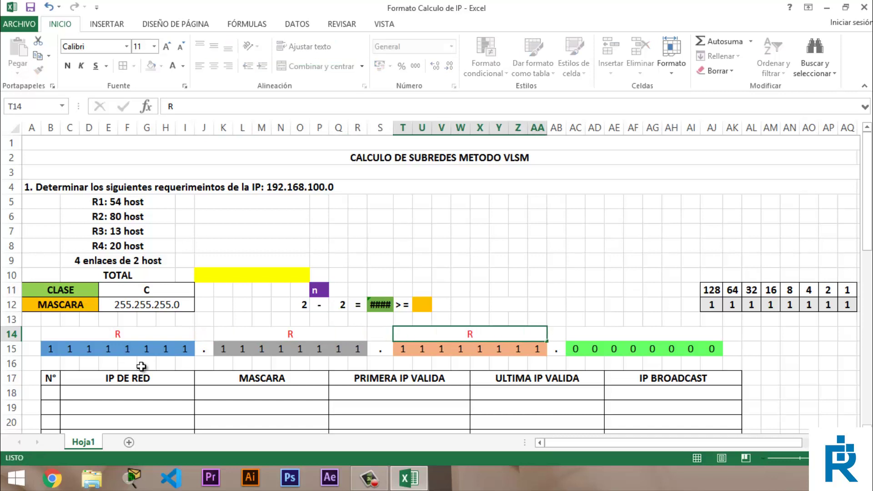
Label the green fourth octet with H in the merged cells of row 14 above it.
key("Tab")
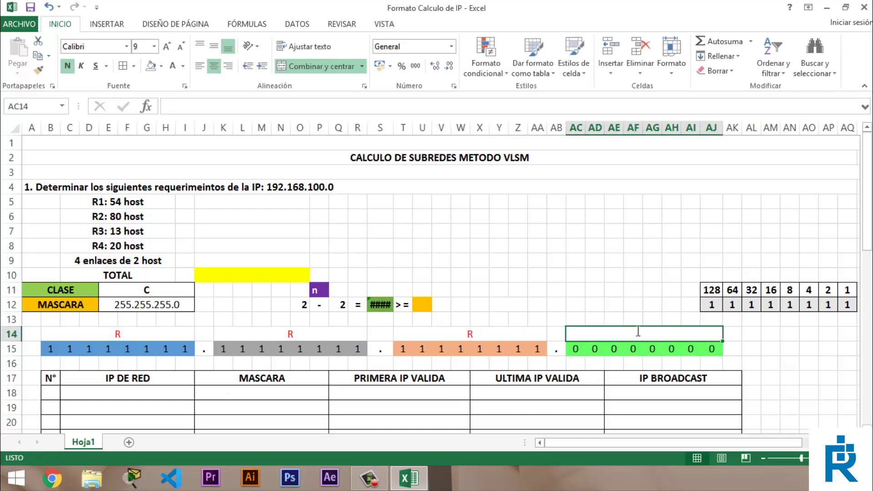
type("H")
key("Return")
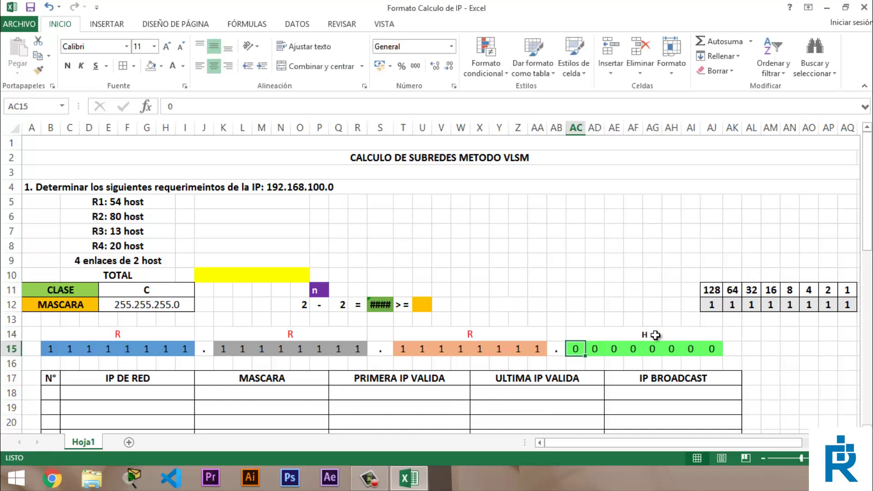
Review the host requirements of R1 to R4 and the router links against the network topology diagram below the tables.
left_click(515, 334)
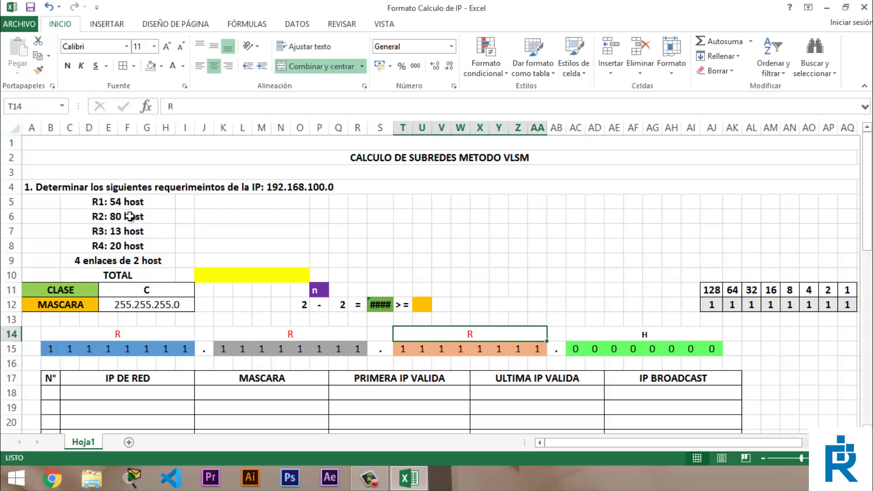
left_click_drag(121, 202, 132, 238)
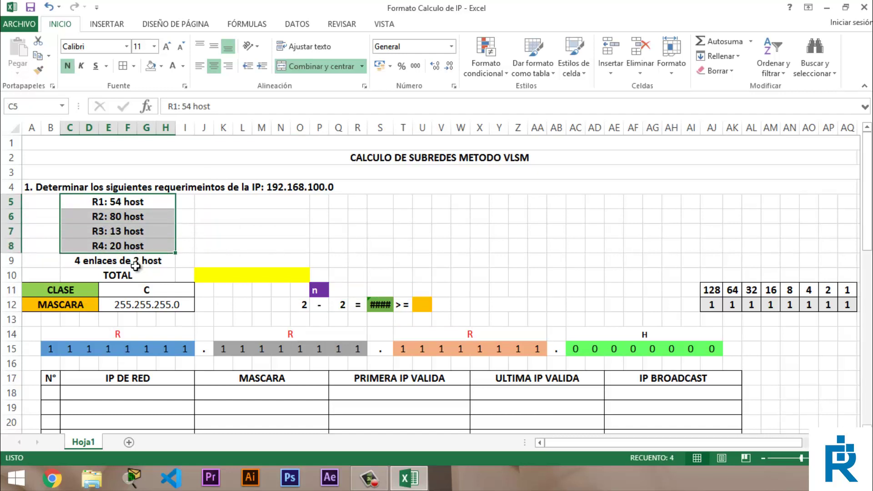
left_click(248, 216)
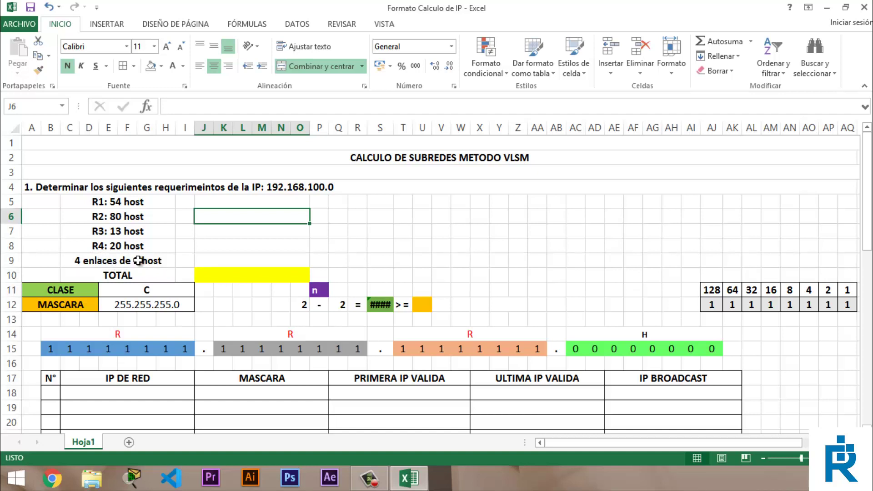
scroll(339, 296, "down", 10)
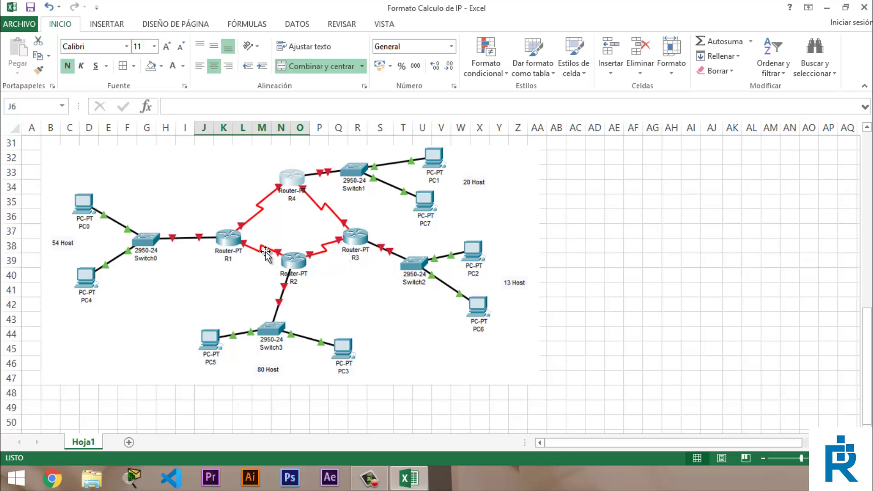
scroll(325, 255, "up", 7)
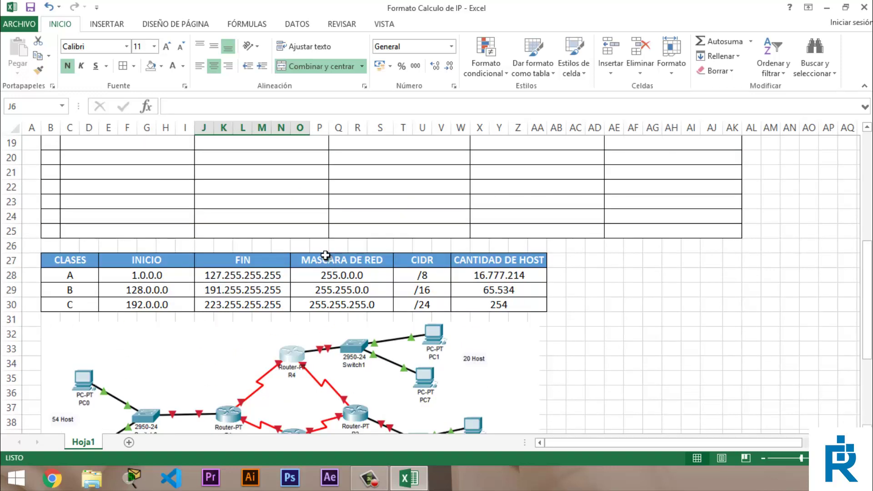
scroll(325, 254, "up", 3)
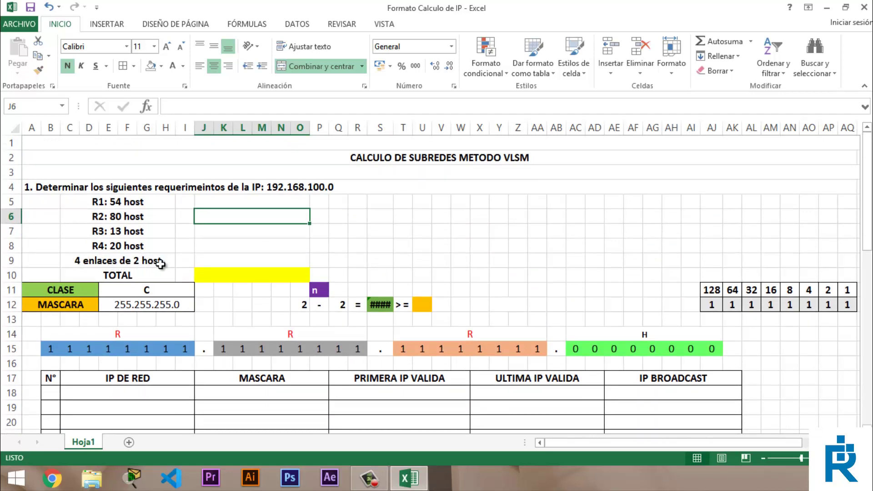
Start a descending host list by copying "R2: 80 host" to J5 and "R1: 54 host" to J6.
left_click(226, 206)
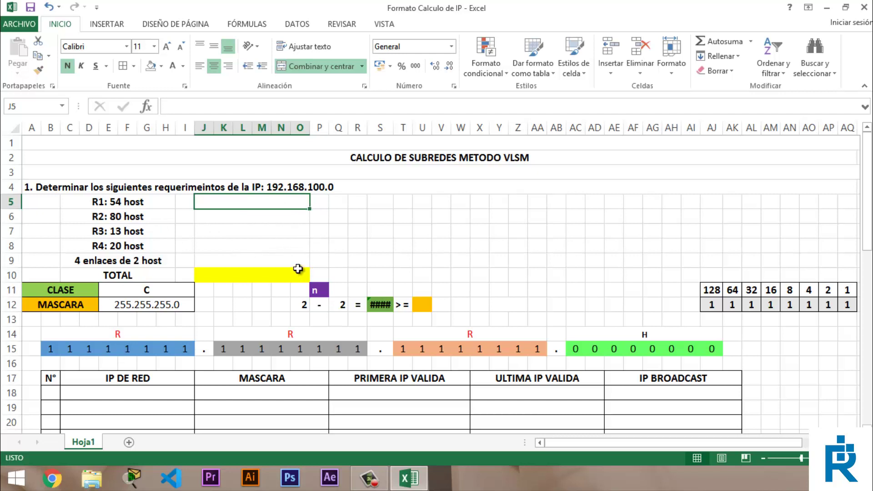
left_click(110, 219)
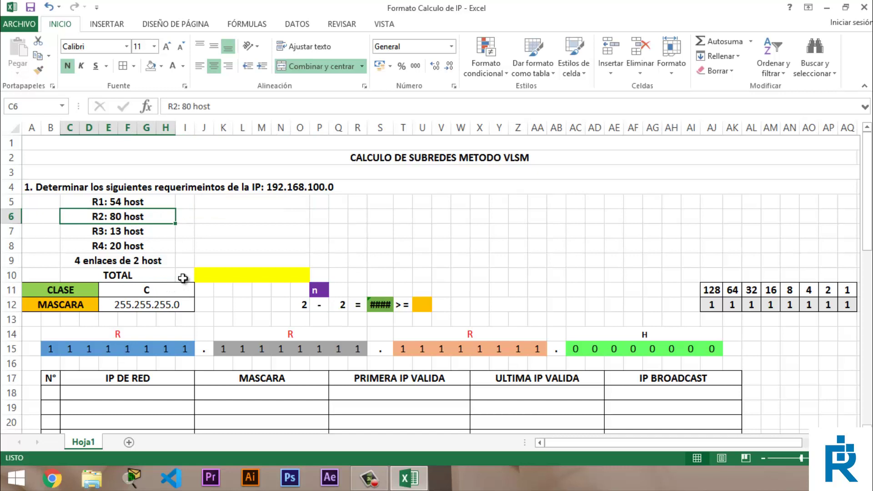
key("ctrl+c")
left_click(250, 205)
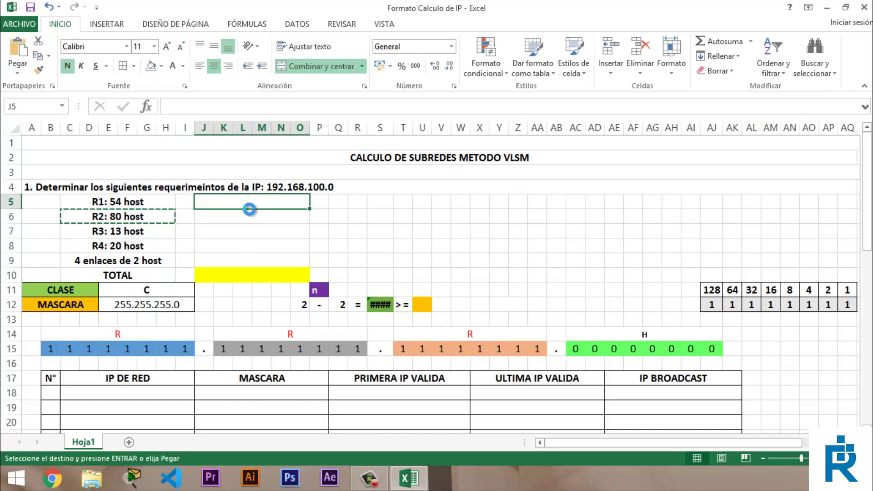
key("ctrl+v")
left_click(125, 201)
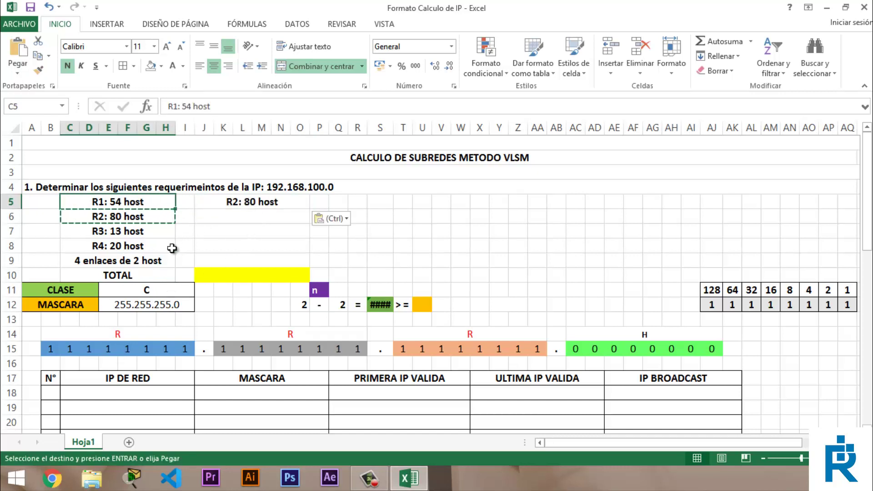
key("ctrl+c")
left_click(254, 216)
key("ctrl+v")
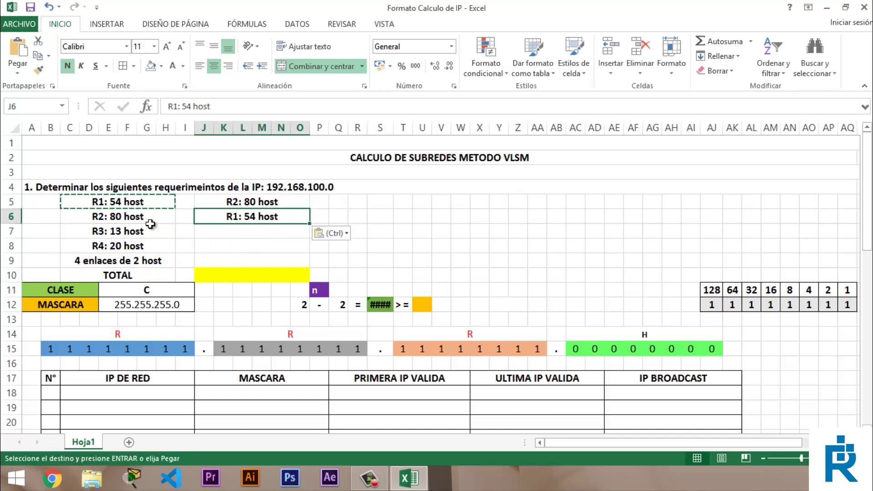
Continue the descending list by copying "R4: 20 host" to J7 and "R3: 13 host" to J8.
left_click(127, 248)
key("ctrl+c")
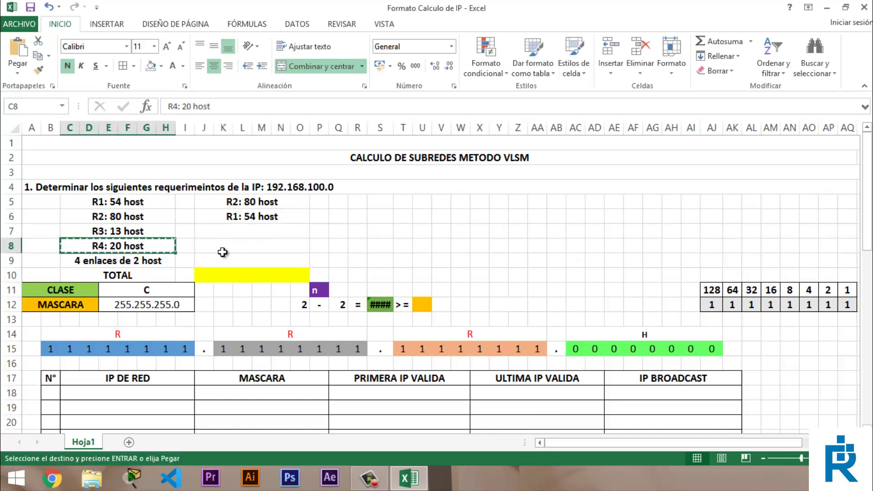
left_click(253, 230)
key("ctrl+v")
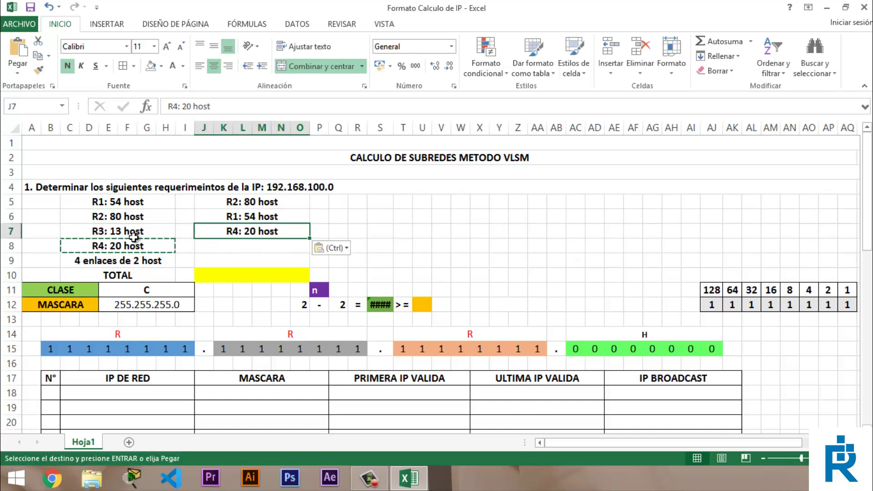
left_click(131, 234)
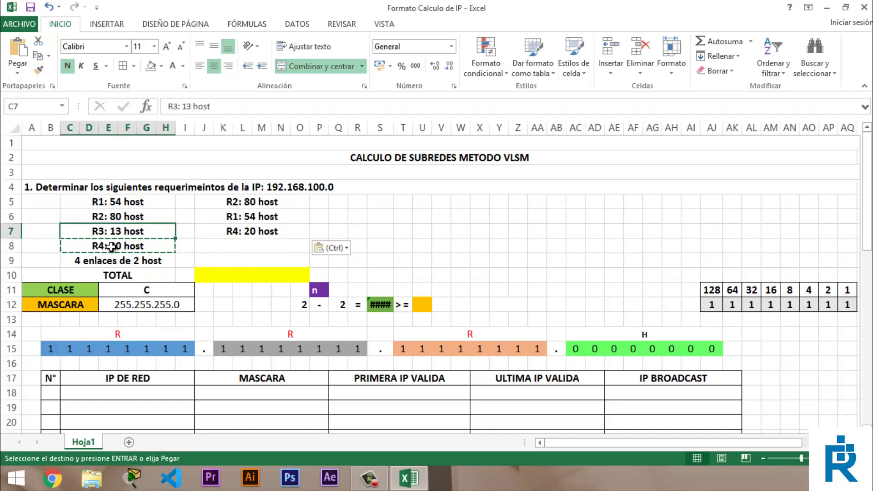
key("ctrl+c")
left_click(254, 246)
key("ctrl+v")
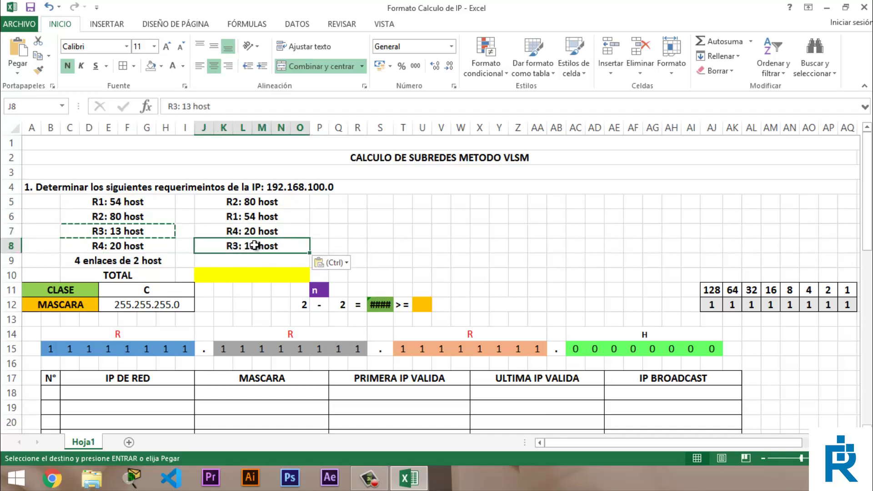
Enter "ENLACES 2 host" in J9 as the last entry of the ordered list.
left_click(269, 263)
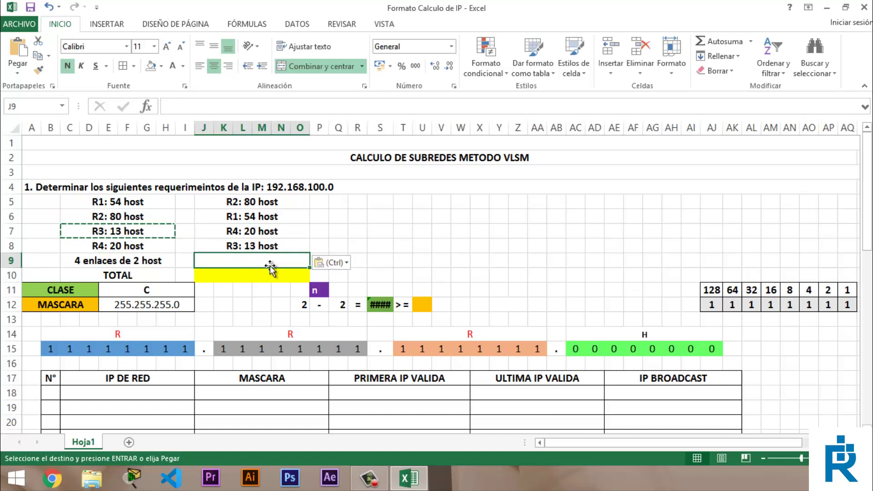
type("ELNECE")
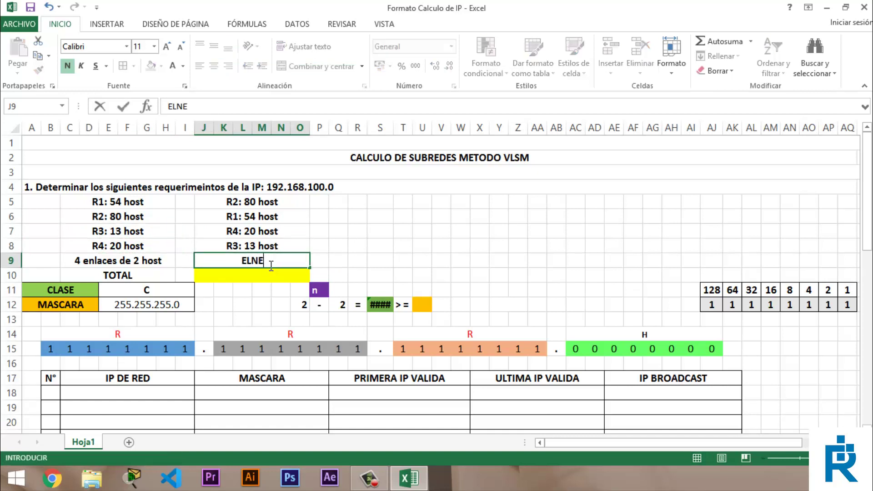
key("BackSpace")
key("BackSpace")
key("BackSpace")
key("BackSpace")
key("BackSpace")
type("NLACES 2 host")
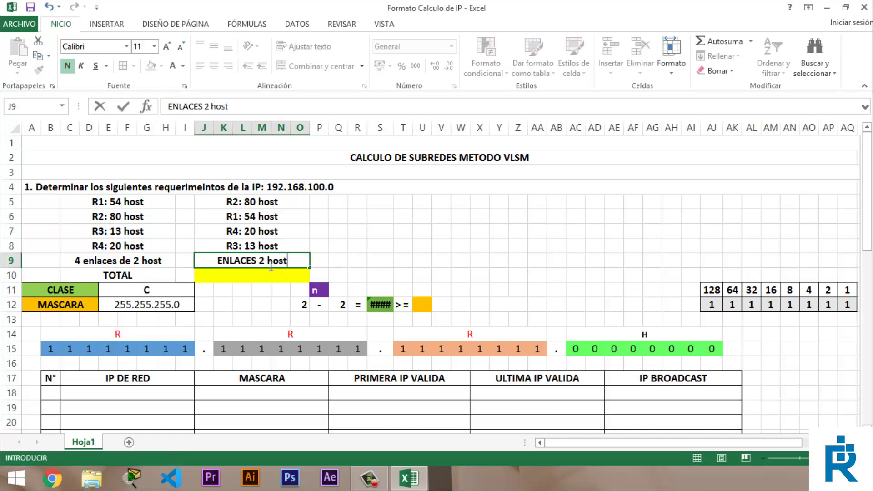
key("Return")
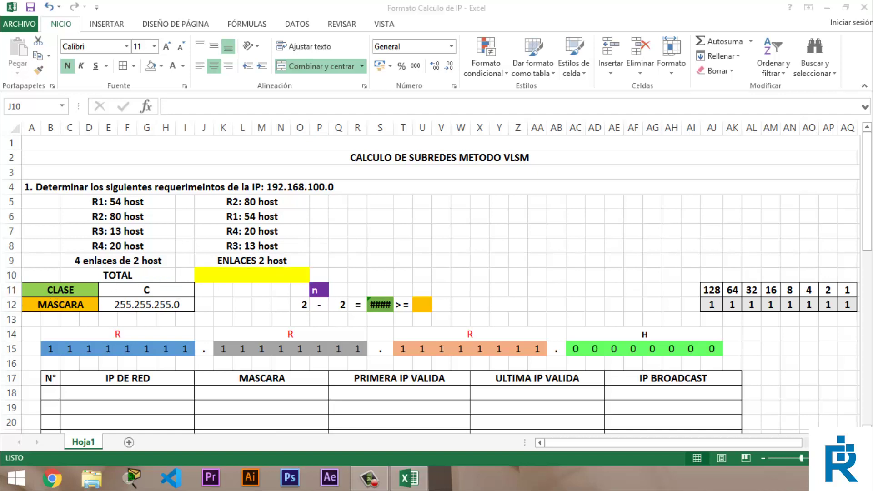
Switch to Calculator in Standard view and add up the hosts: 80, 54, 20, 13 and the four links of 2.
left_click(521, 143)
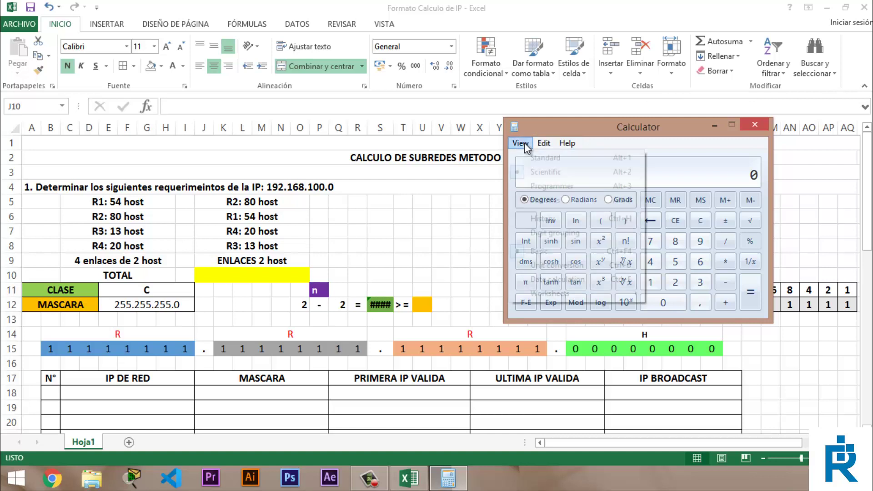
left_click(551, 157)
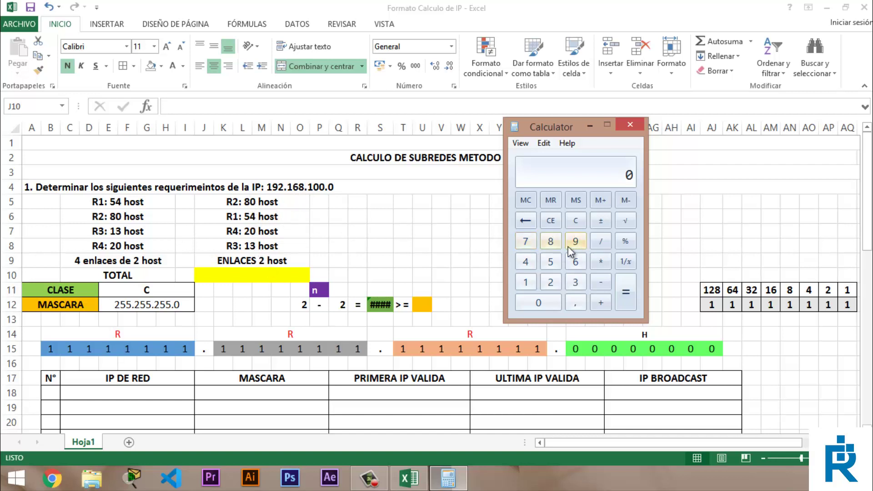
left_click(556, 241)
key("0")
key("plus")
type("20")
key("plus")
key("plus")
key("BackSpace")
key("BackSpace")
type("2")
key("plus")
type("2")
key("plus")
key("plus")
key("Return")
Enter "175 host" in the yellow TOTAL cell J10.
left_click(268, 278)
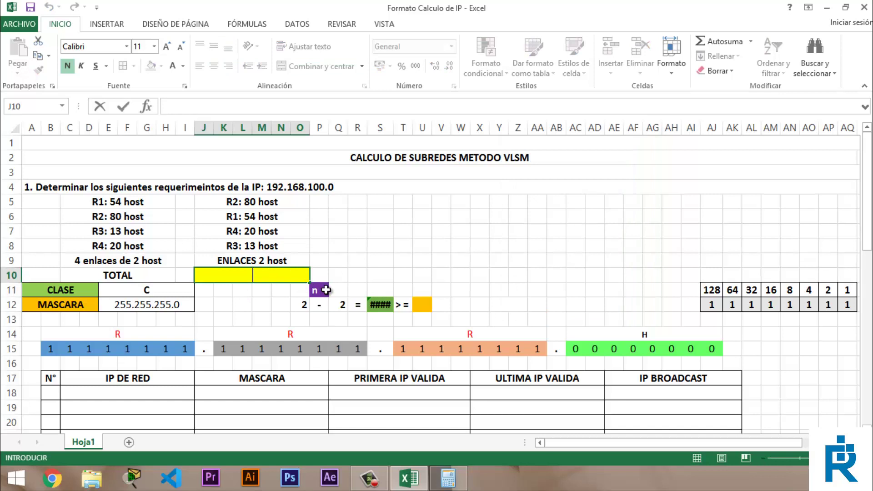
type("175 ho")
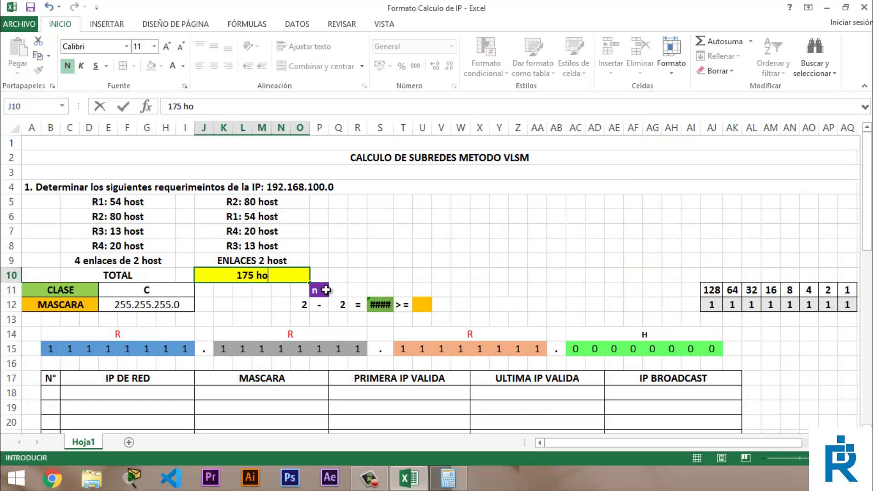
type("st")
key("Return")
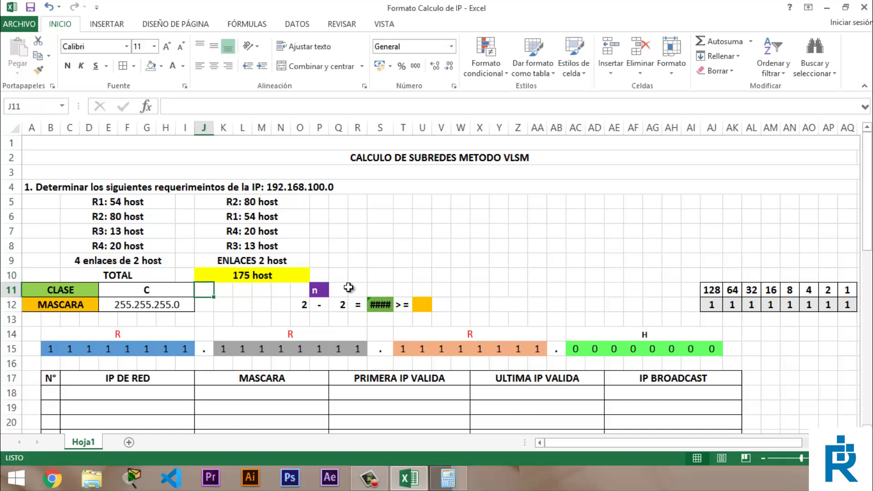
Check the class C host capacity in the class table against the total number of required hosts.
scroll(290, 328, "down", 2)
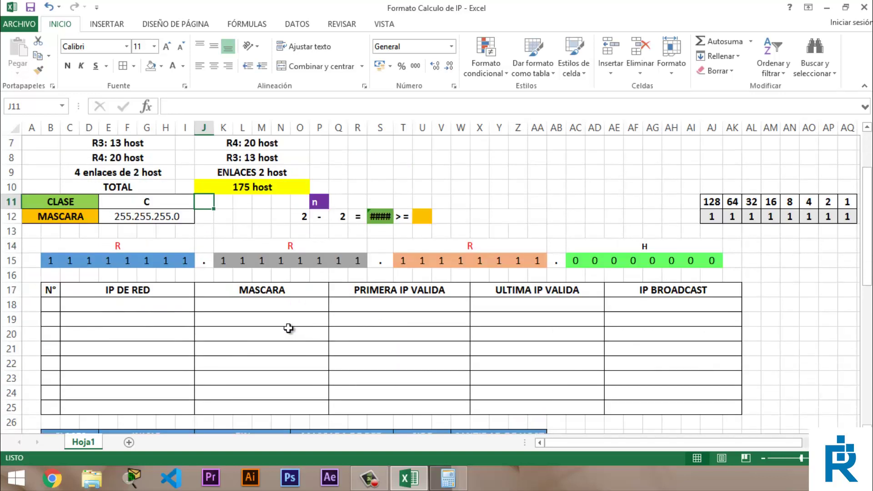
scroll(286, 330, "up", 1)
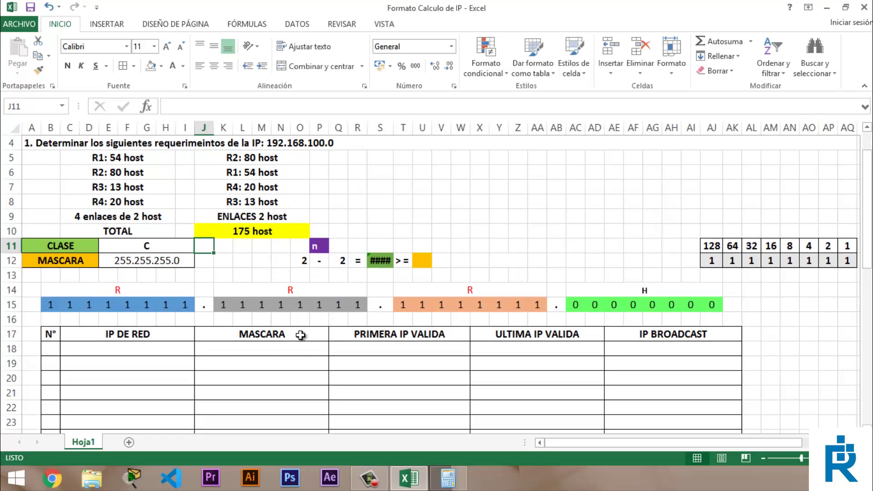
scroll(308, 338, "down", 3)
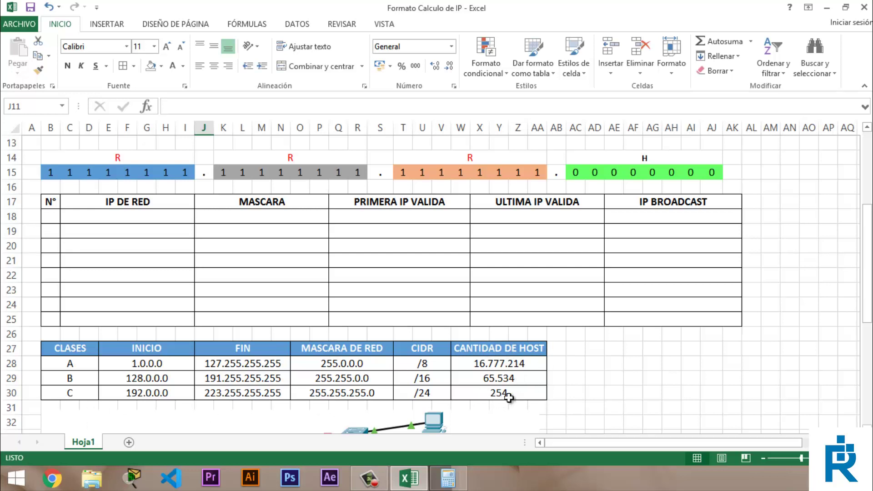
scroll(268, 308, "up", 3)
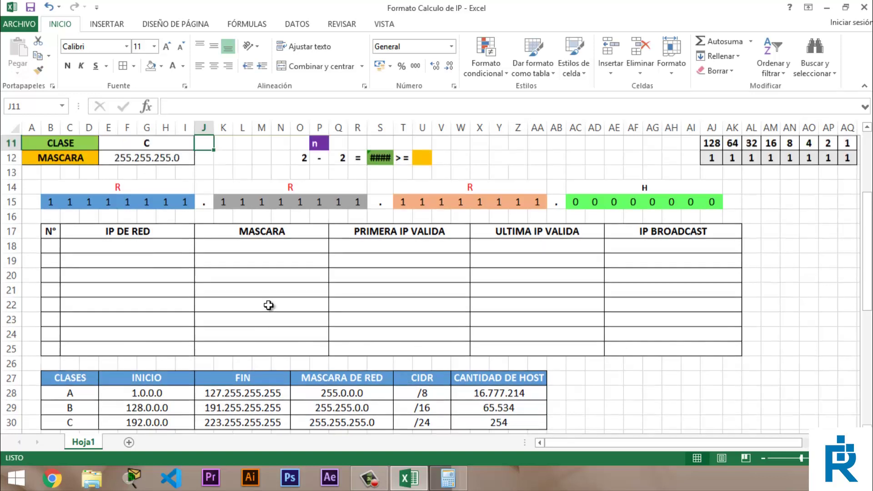
scroll(268, 309, "up", 1)
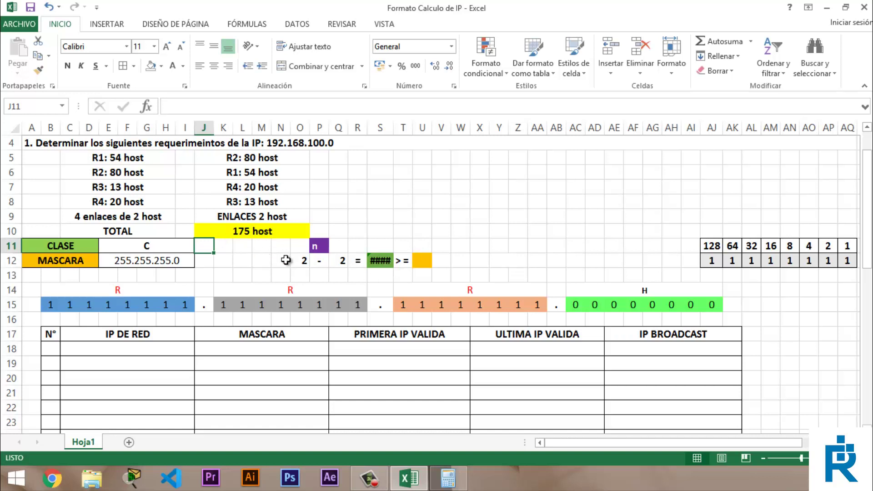
scroll(300, 268, "up", 1)
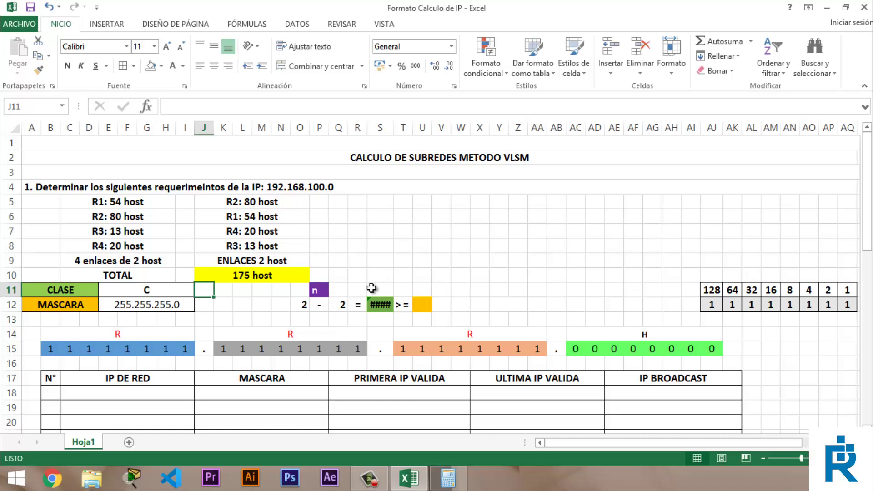
Switch to Calculator in Scientific view and test exponent 6 by computing 2^6 − 2.
left_click(319, 290)
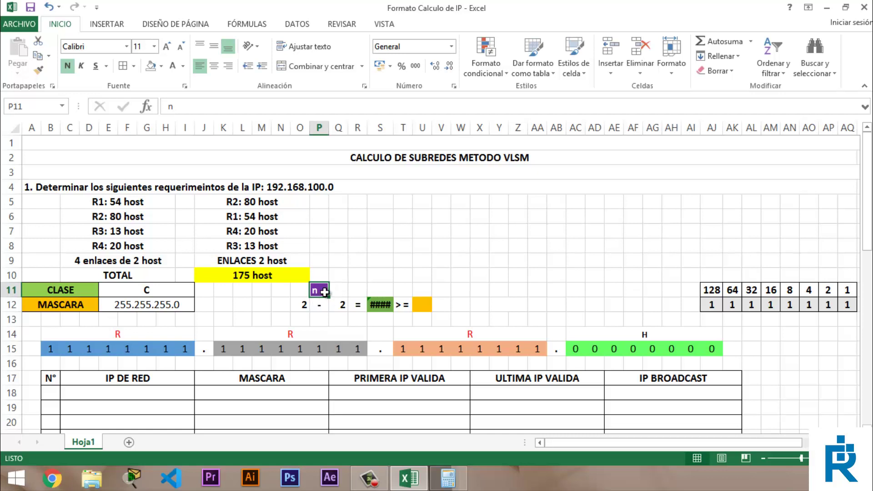
left_click(448, 477)
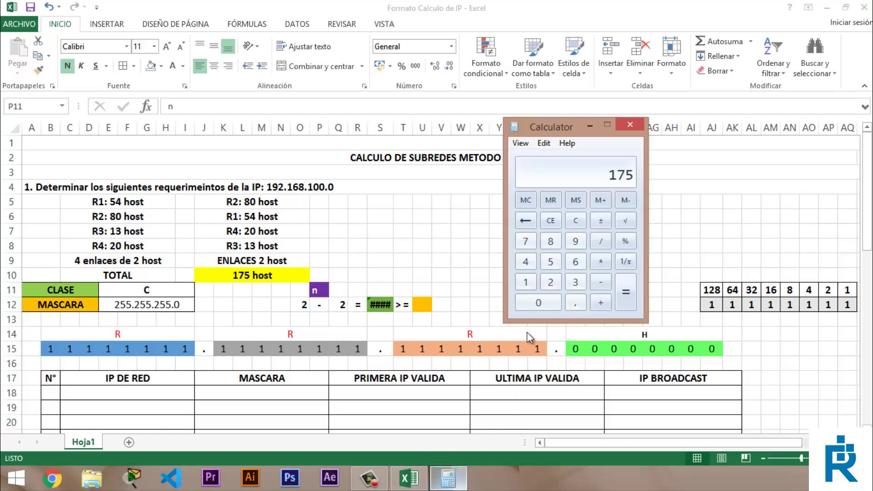
left_click(520, 142)
left_click(533, 170)
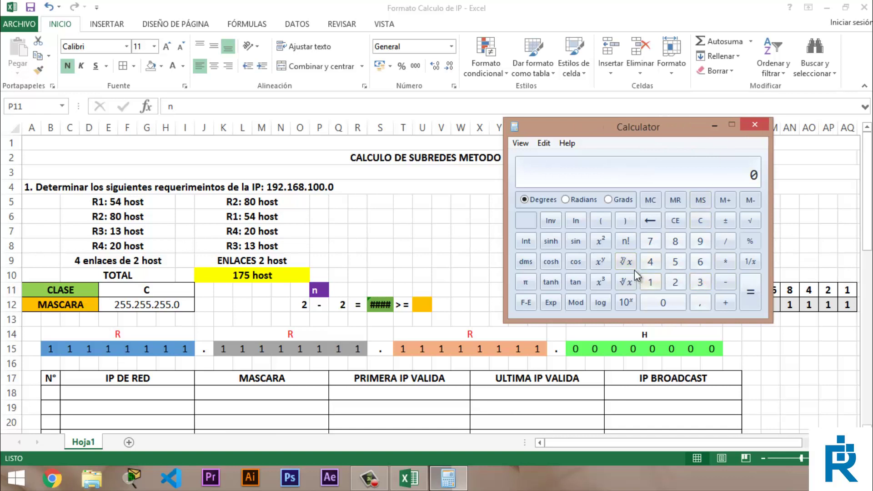
left_click(599, 263)
left_click(753, 300)
left_click(724, 283)
left_click(682, 281)
left_click(755, 297)
Enter 80 in the orange cell U12 as the host requirement of the first subnet.
left_click(424, 307)
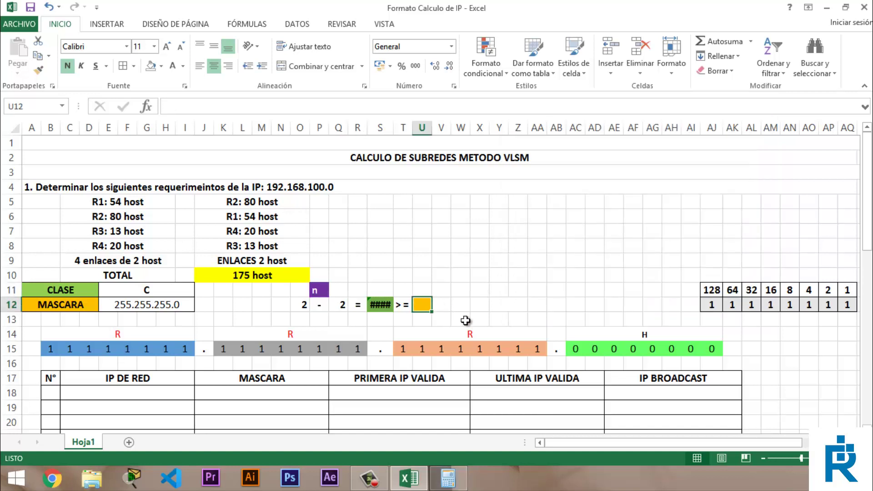
type("80")
key("Tab")
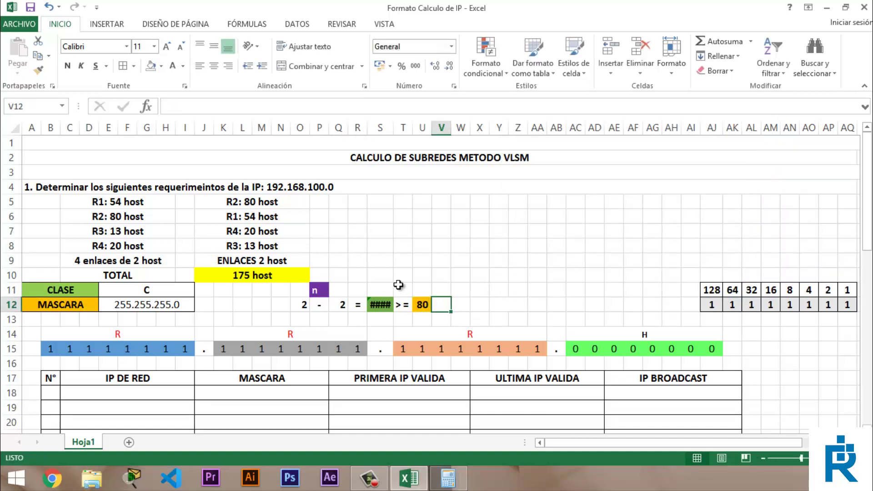
Switch to Calculator and test exponent 7 by computing 2^7 − 2.
left_click(452, 477)
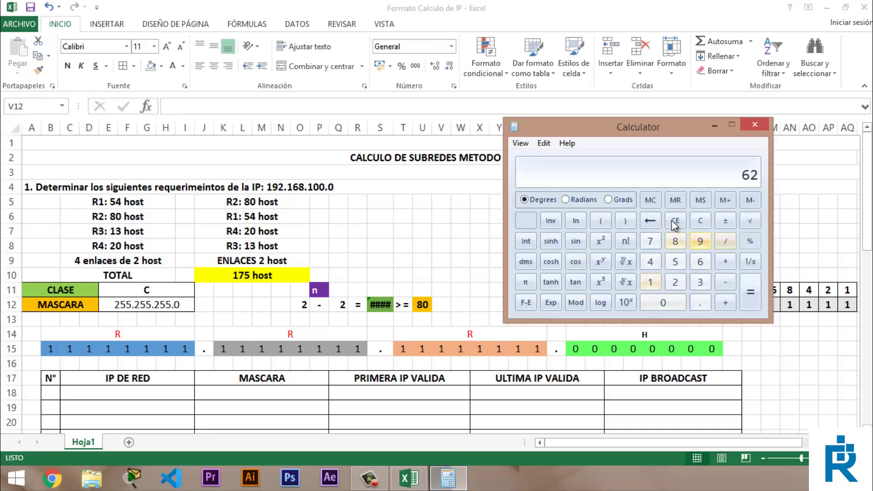
left_click(675, 283)
left_click(601, 265)
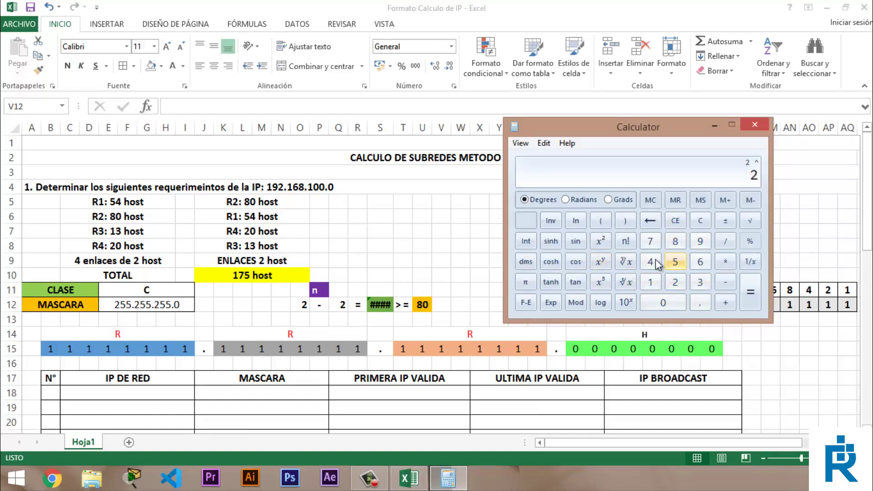
left_click(654, 243)
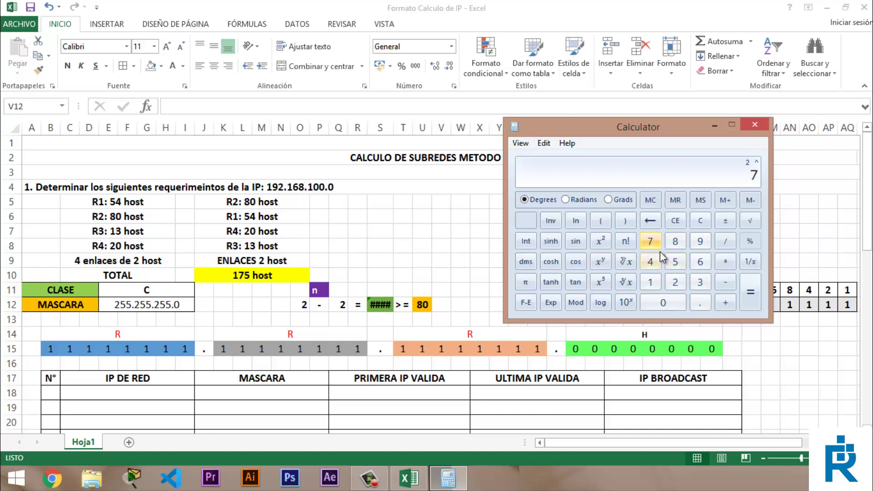
left_click(749, 302)
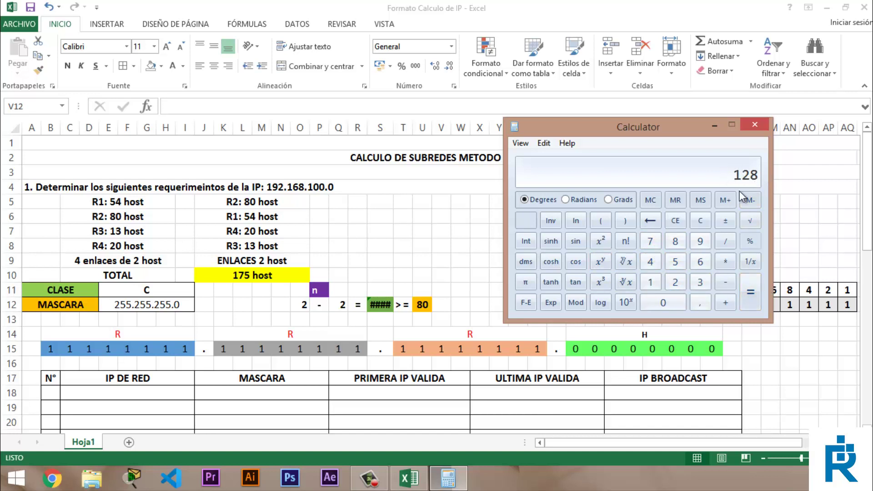
left_click(727, 282)
left_click(675, 282)
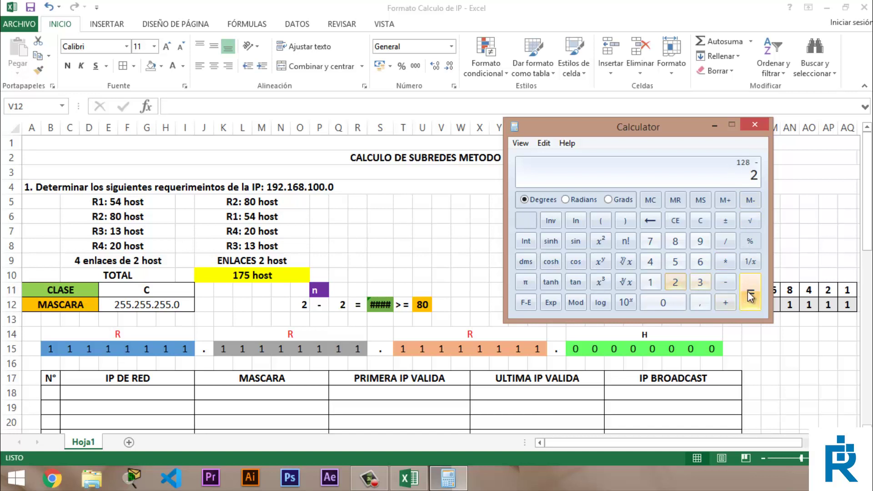
left_click(750, 297)
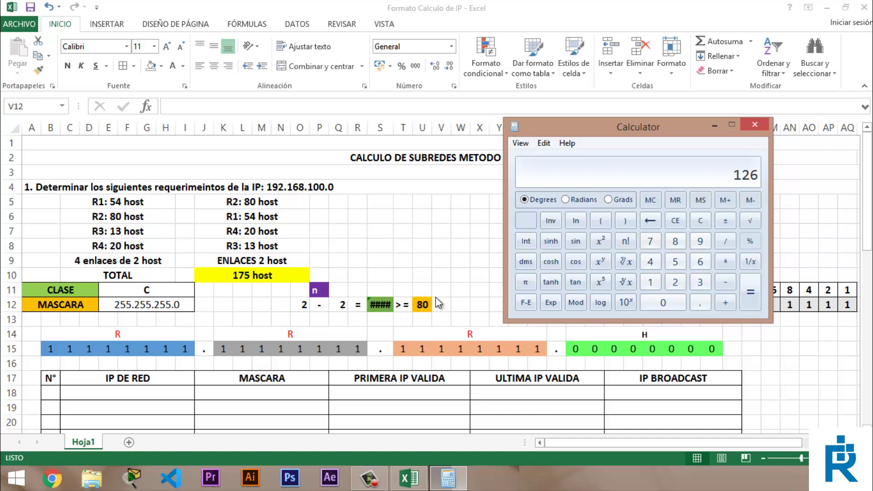
Replace n with 7 in the purple exponent cell P11 of the worksheet.
left_click(326, 290)
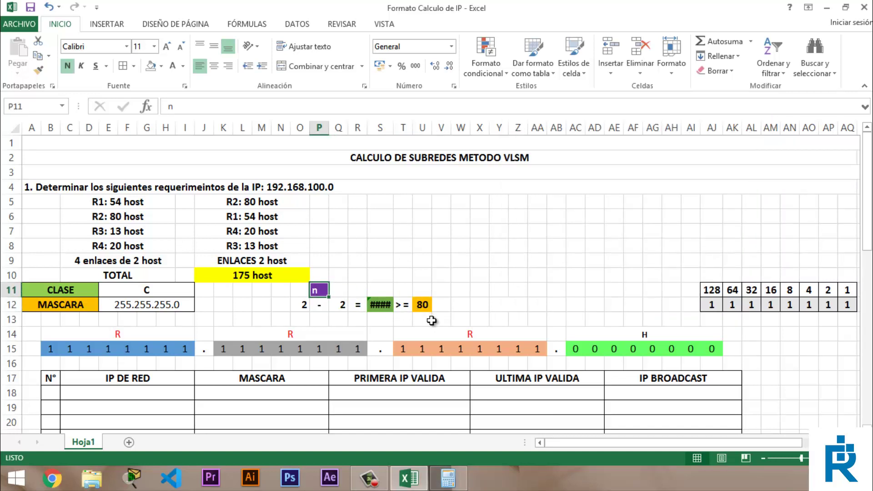
type("7")
key("Tab")
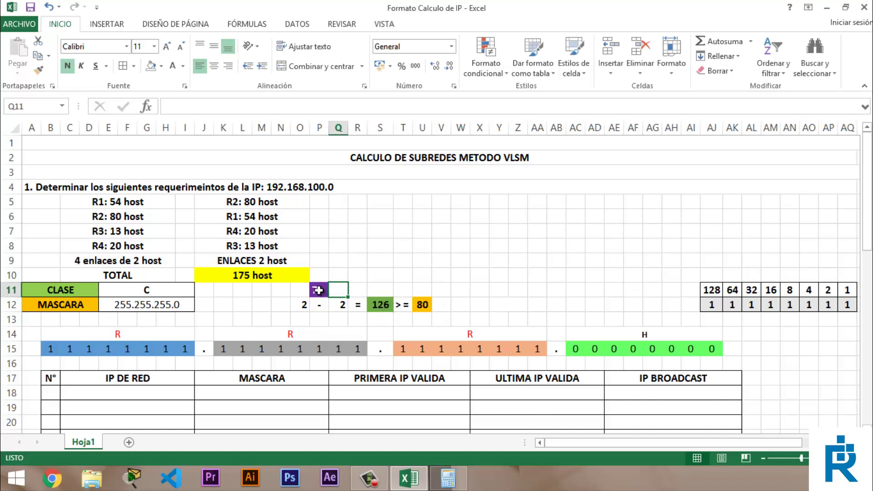
left_click(319, 289)
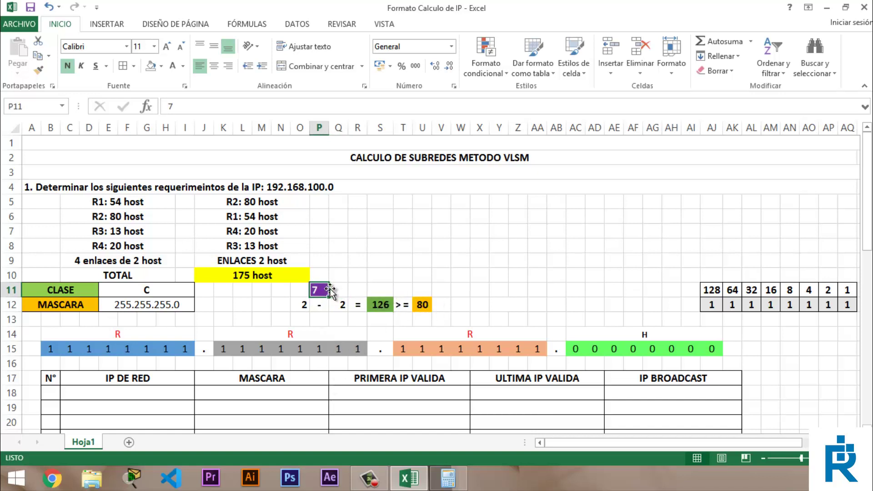
scroll(422, 288, "down", 1)
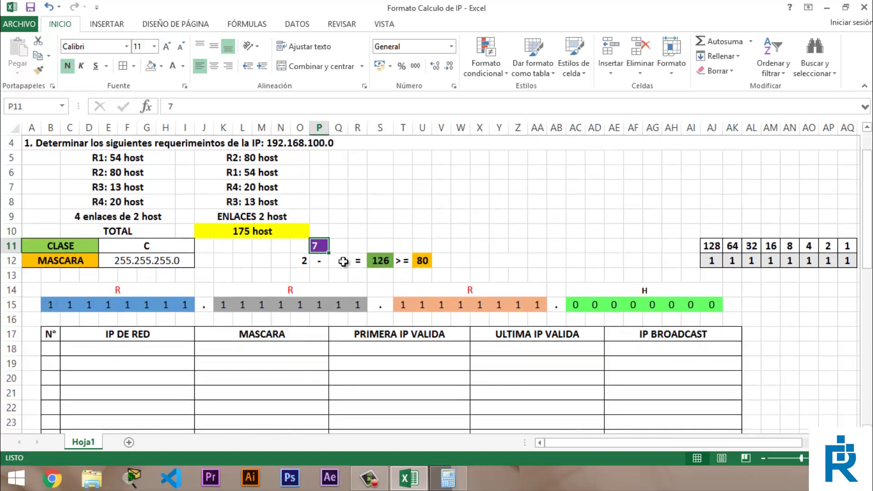
scroll(314, 262, "up", 1)
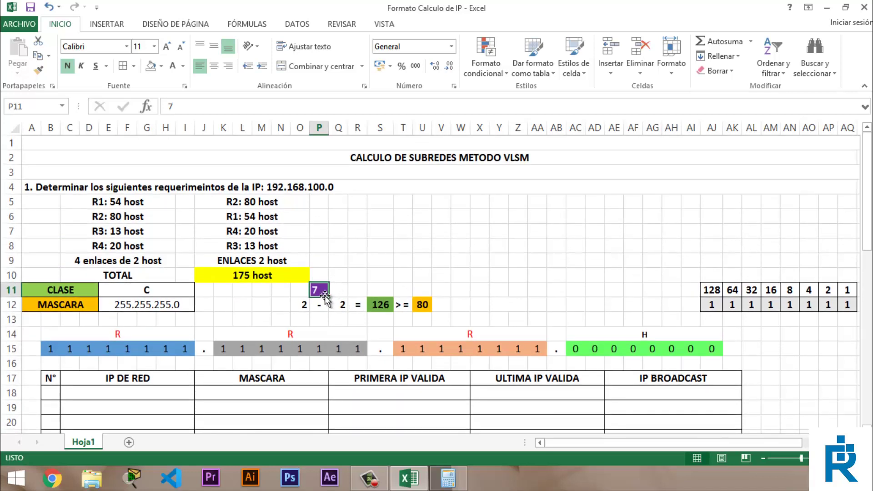
Fill the first row of the subnet table with N° 1 and IP DE RED 192.168.100.0.
left_click(56, 398)
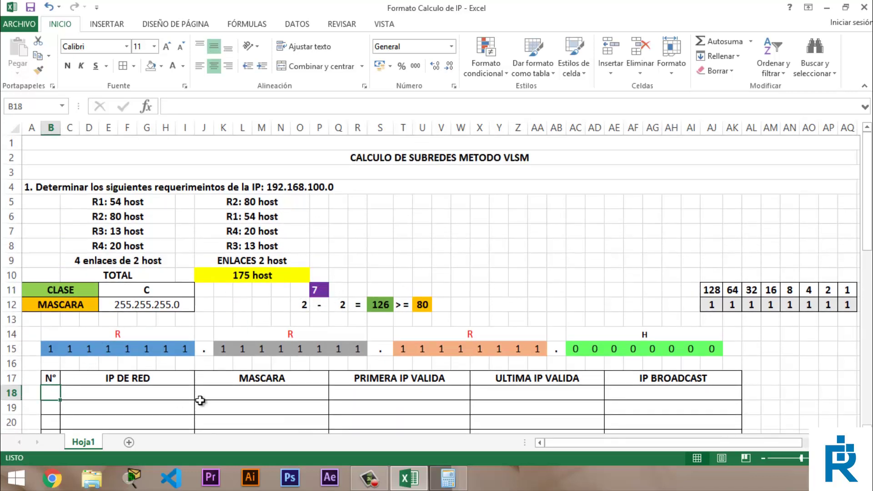
type("1")
key("Tab")
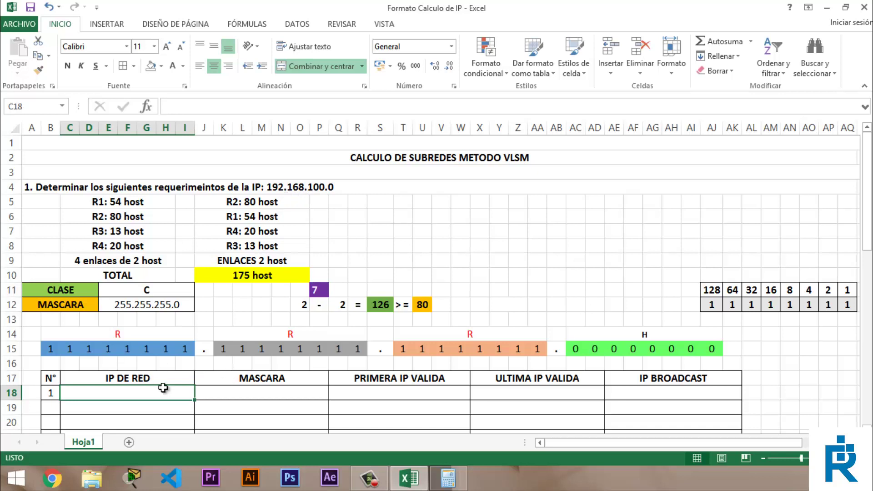
type("192")
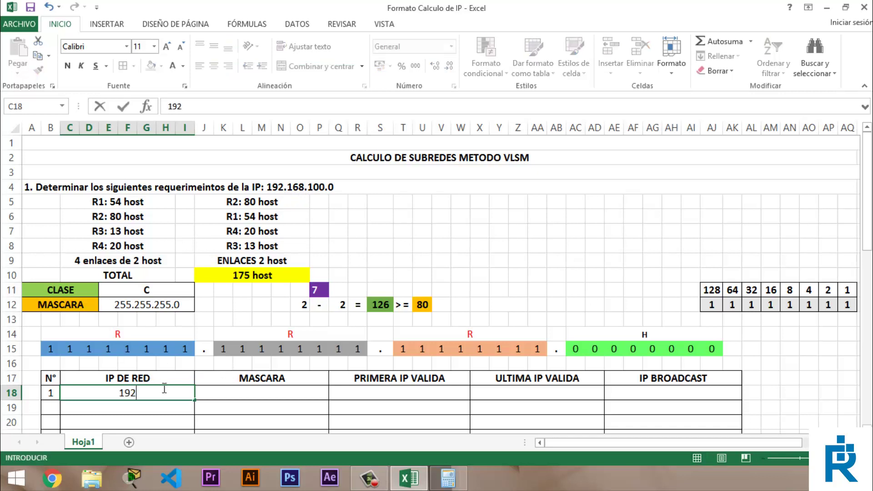
type(".168.100.0")
key("ctrl+Return")
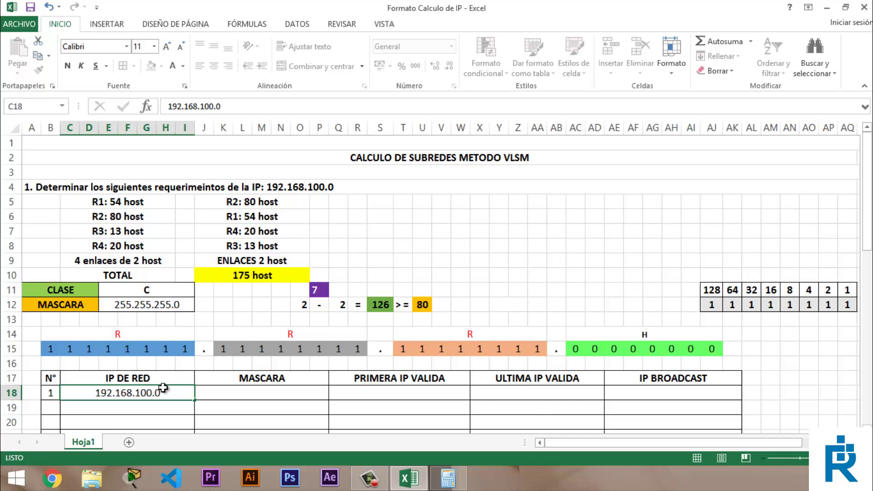
key("Tab")
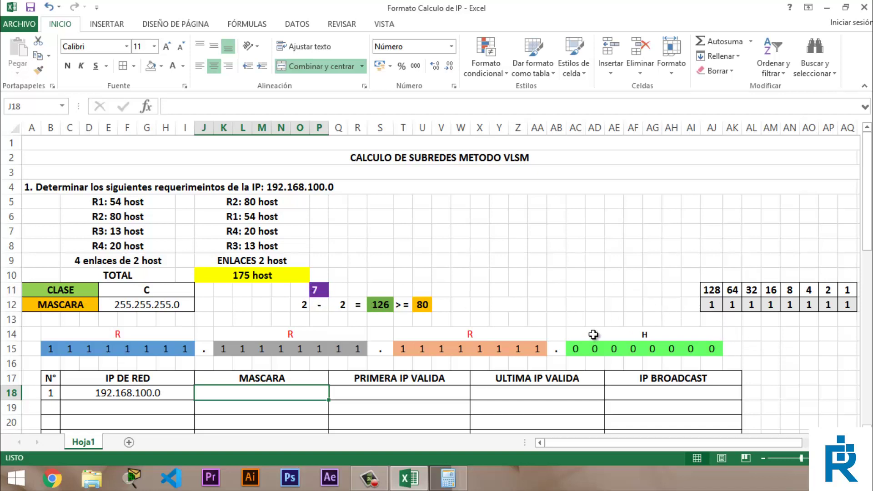
Count off the seven host bits in the green octet from AJ15 back to AD15.
left_click(711, 350)
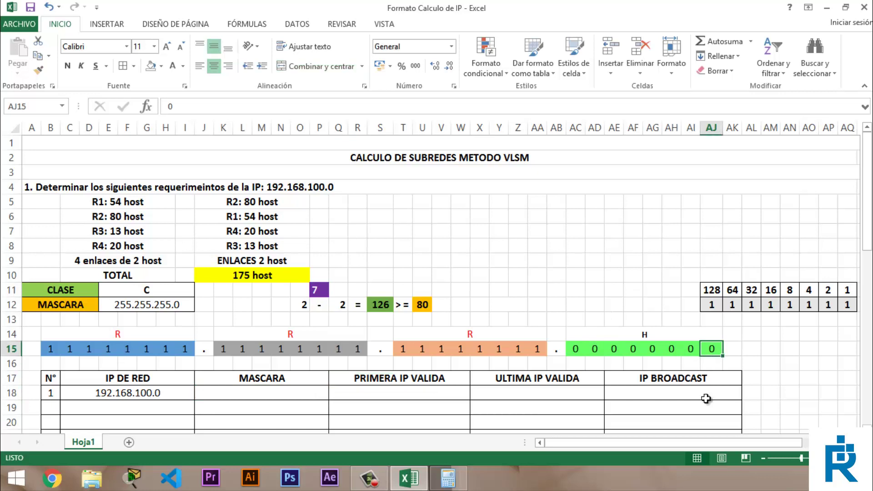
left_click_drag(708, 350, 597, 349)
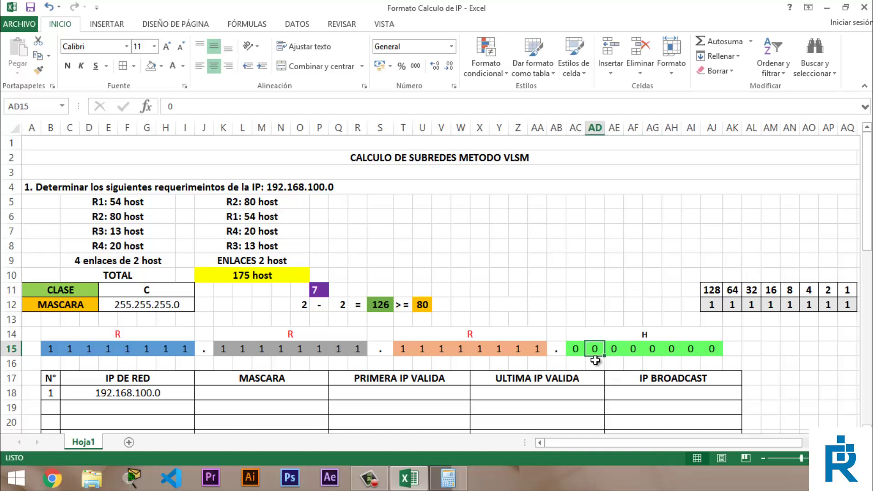
left_click_drag(705, 351, 598, 352)
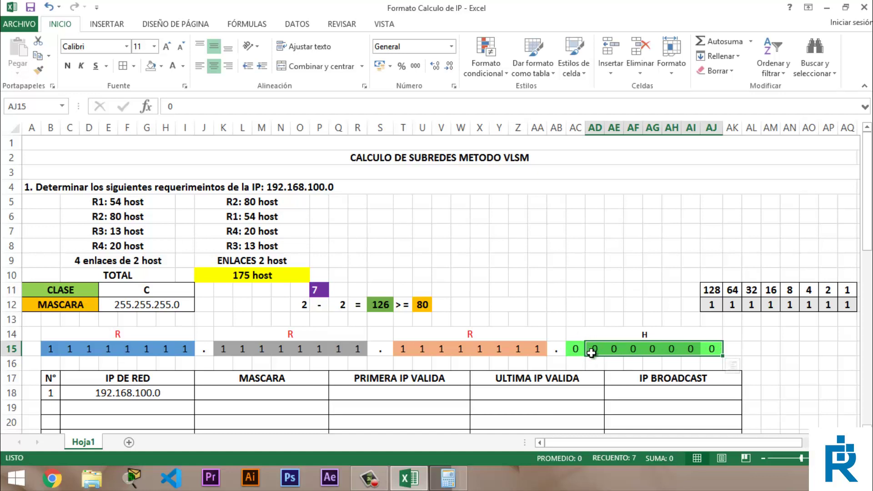
Mark the boundary before the seven host bits with a left border on AD15 and redraw that edge in red.
left_click(592, 349)
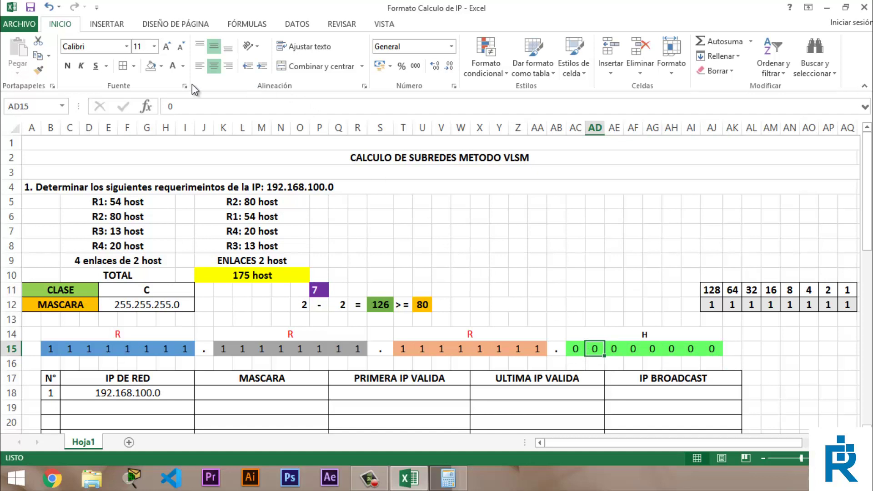
left_click(135, 67)
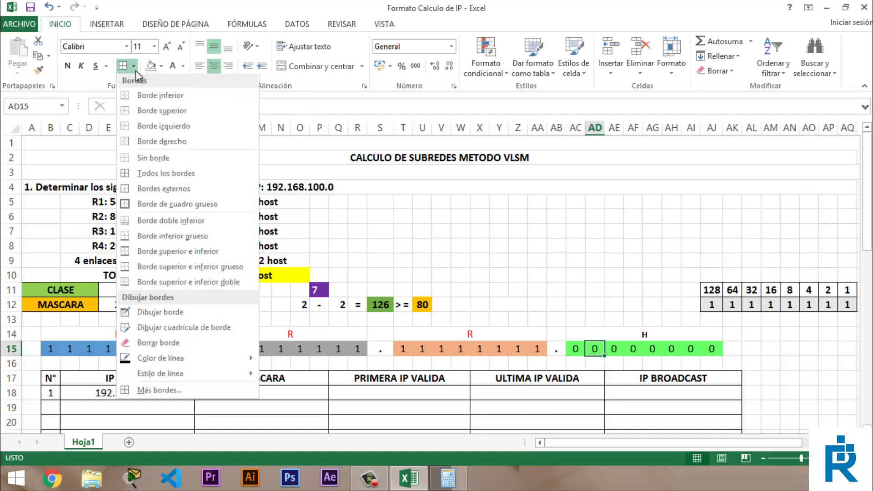
left_click(154, 123)
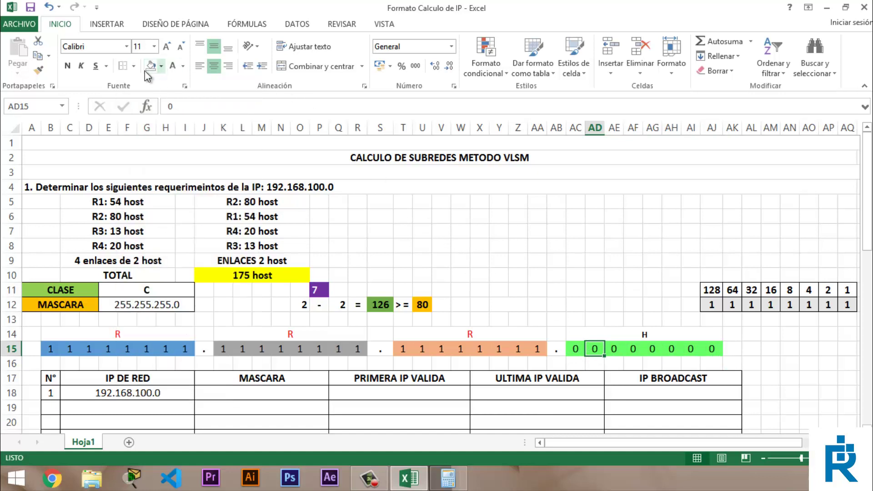
left_click(133, 66)
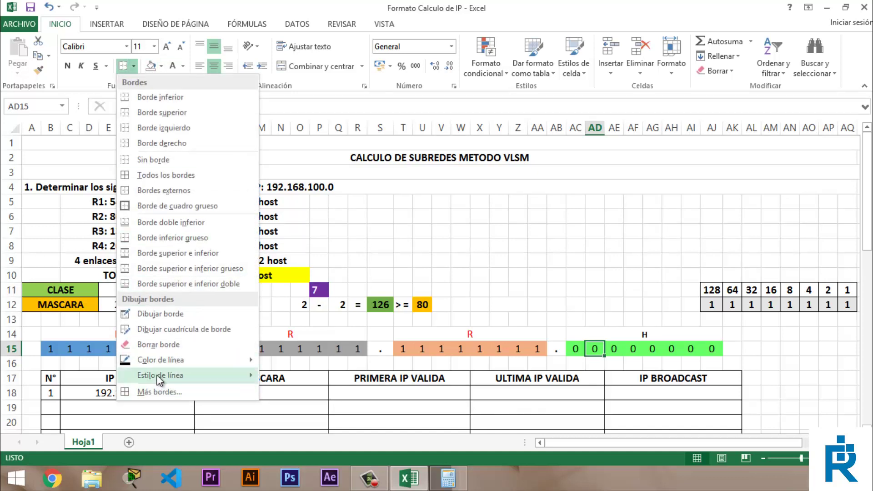
mouse_move(159, 359)
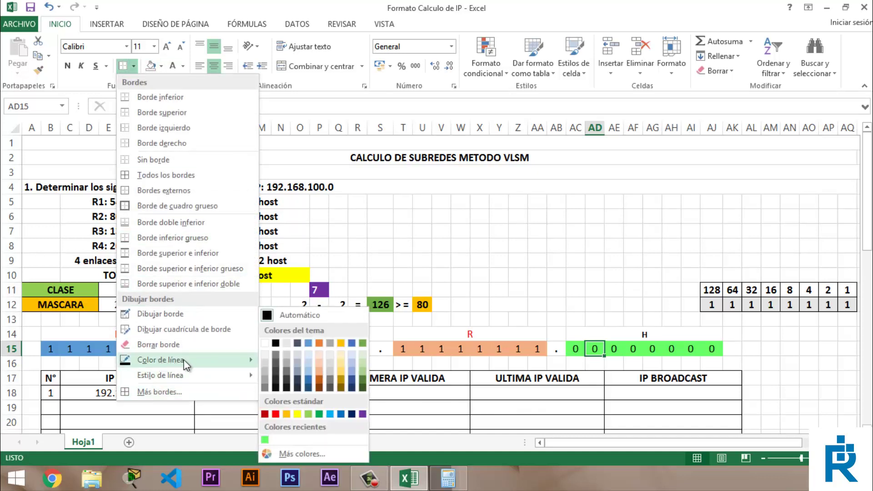
left_click(275, 405)
left_click(623, 289)
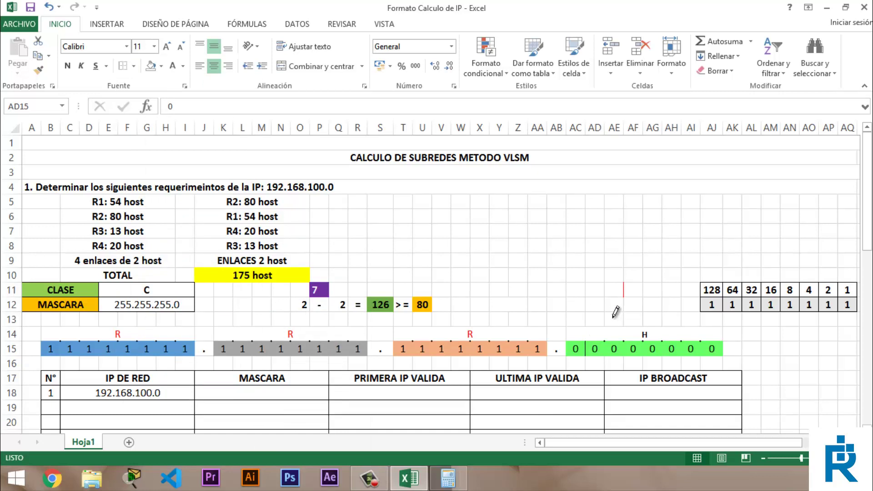
left_click(586, 345)
key("Escape")
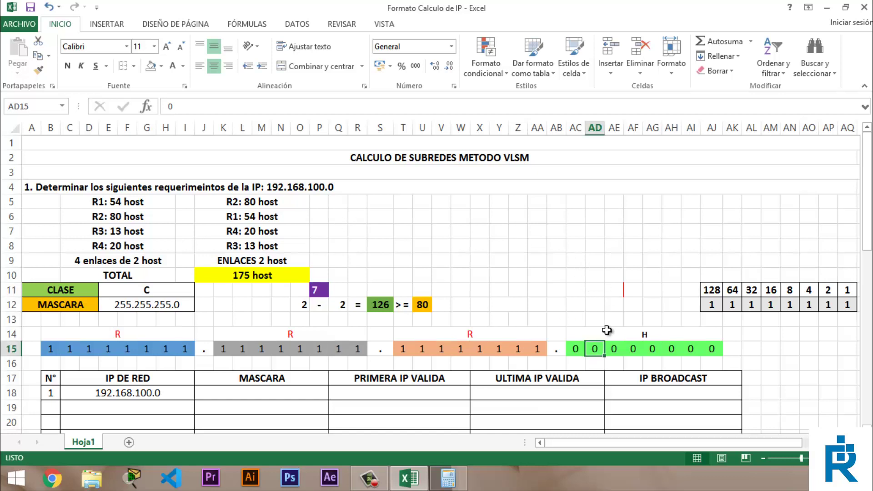
left_click(615, 320)
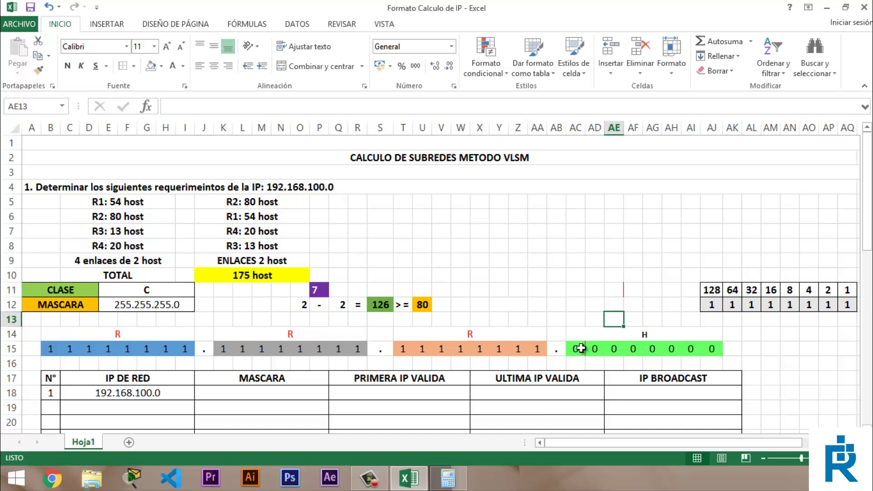
Change the first bit of the green octet, AC15, to 1.
left_click(575, 348)
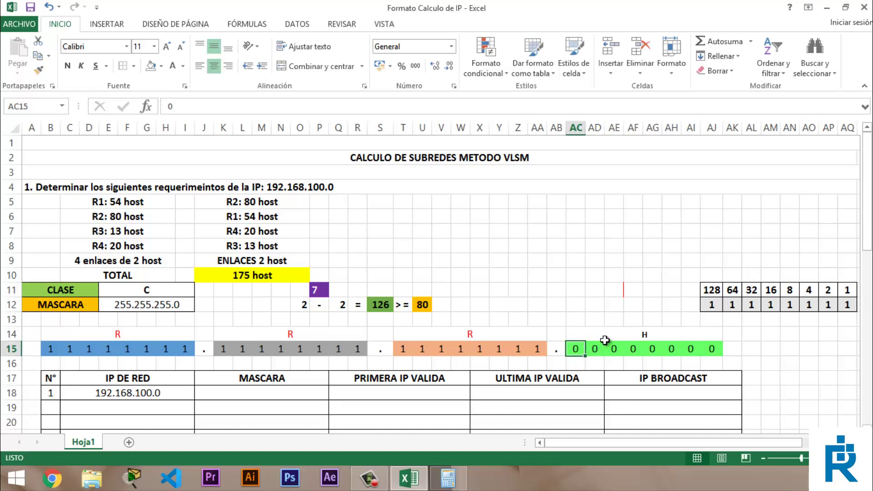
type("1")
key("Right")
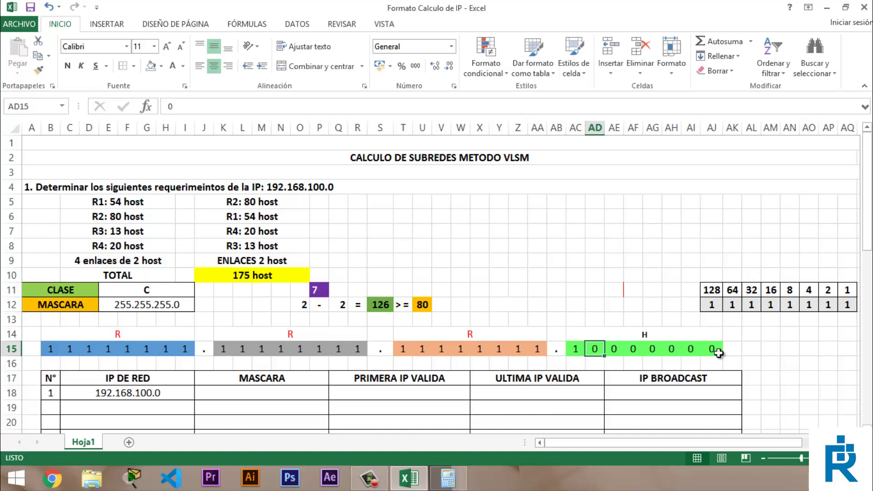
Recount the host bits of the green octet one by one from AJ15 to AD15 and check the network bit in AC15.
left_click(712, 349)
left_click(690, 349)
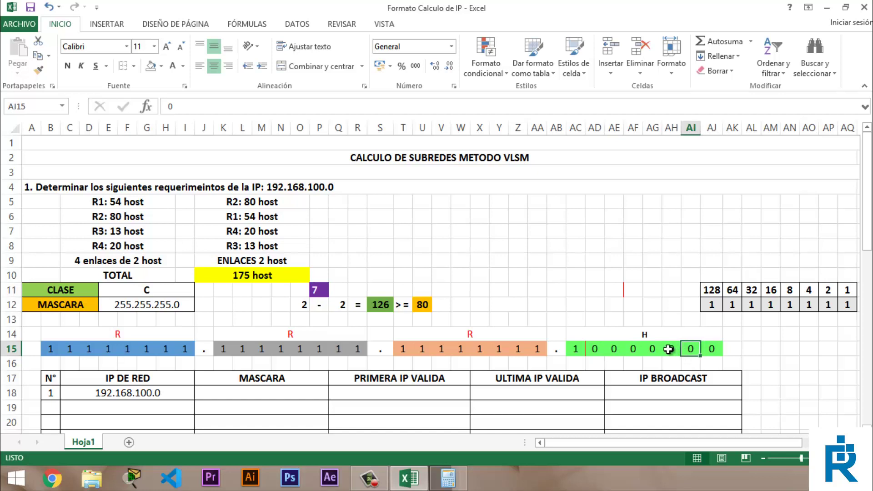
left_click(672, 349)
left_click(652, 348)
left_click(633, 349)
left_click(614, 349)
left_click(595, 348)
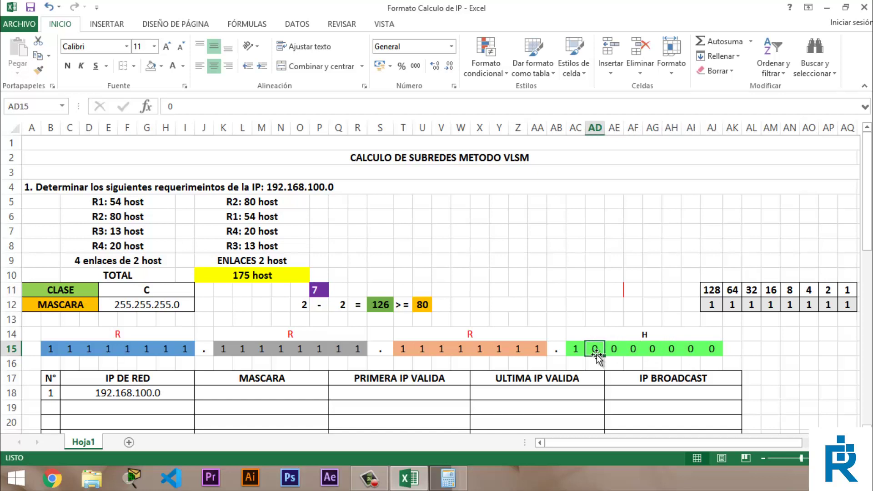
left_click(597, 329)
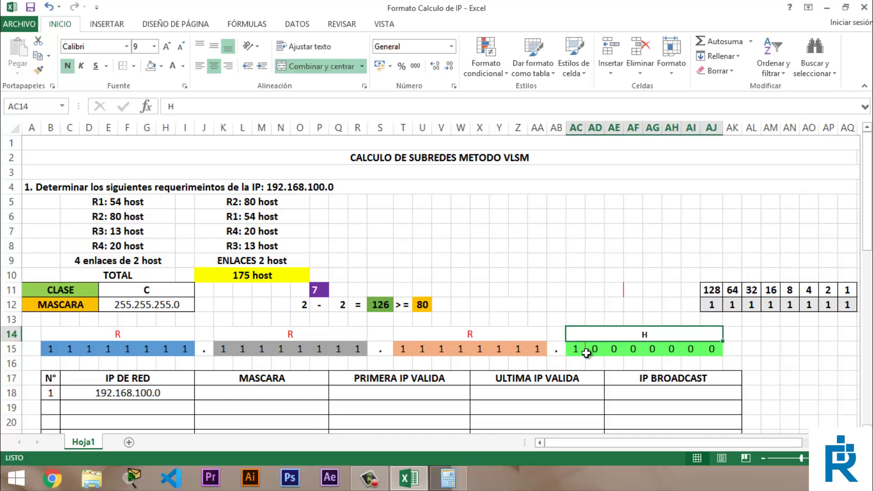
left_click(732, 352)
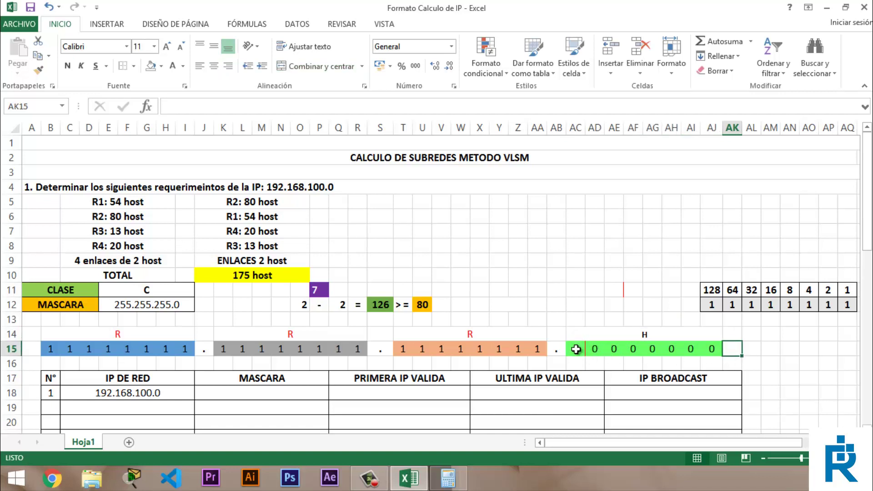
left_click(577, 348)
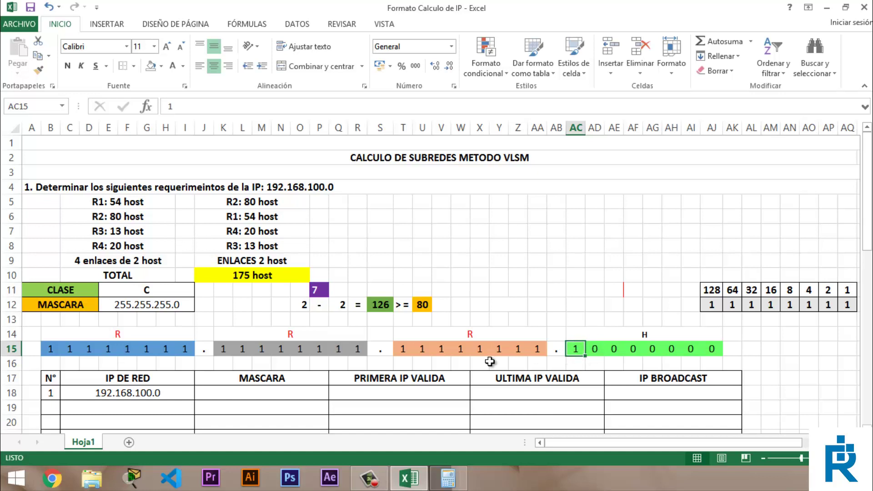
Enter the first three octets of the subnet mask, 255.255.255., in the MASCARA cell of subnet 1.
scroll(156, 355, "down", 1)
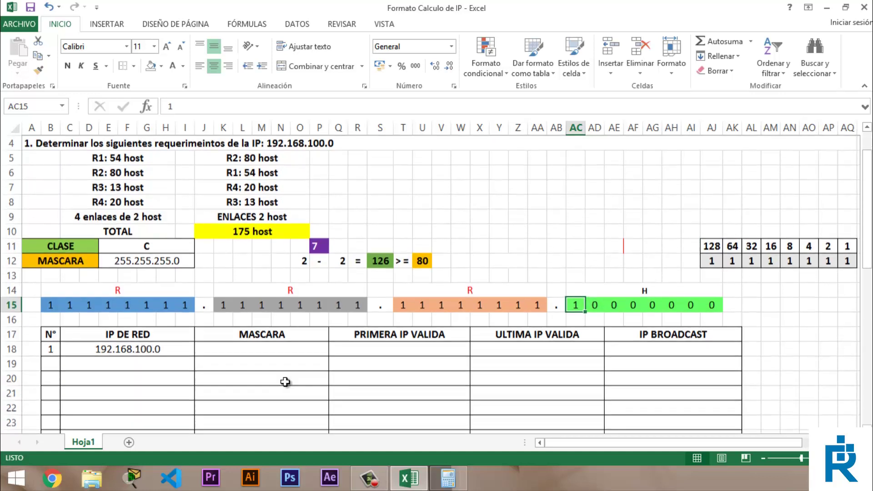
left_click(263, 347)
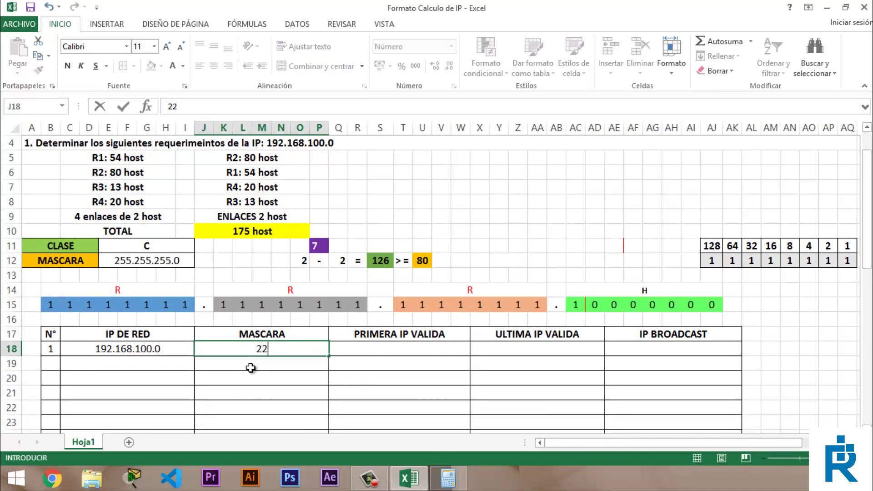
type("2545")
key("BackSpace")
key("BackSpace")
key("BackSpace")
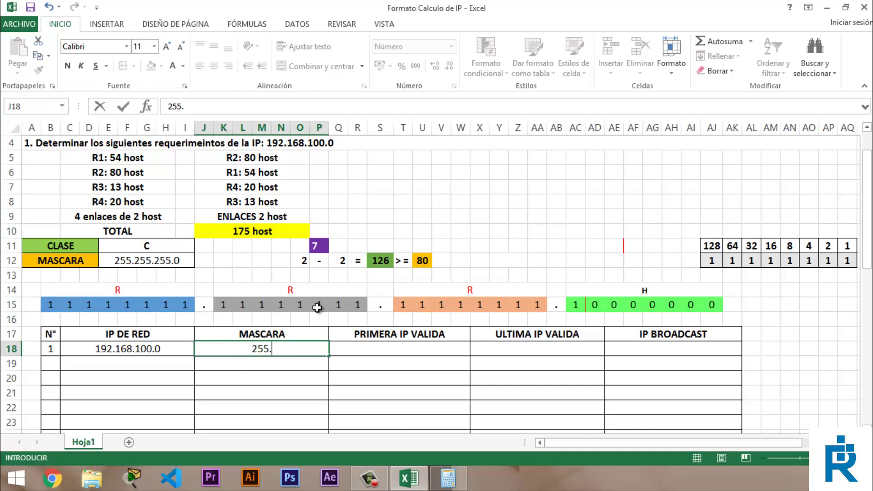
type("255.")
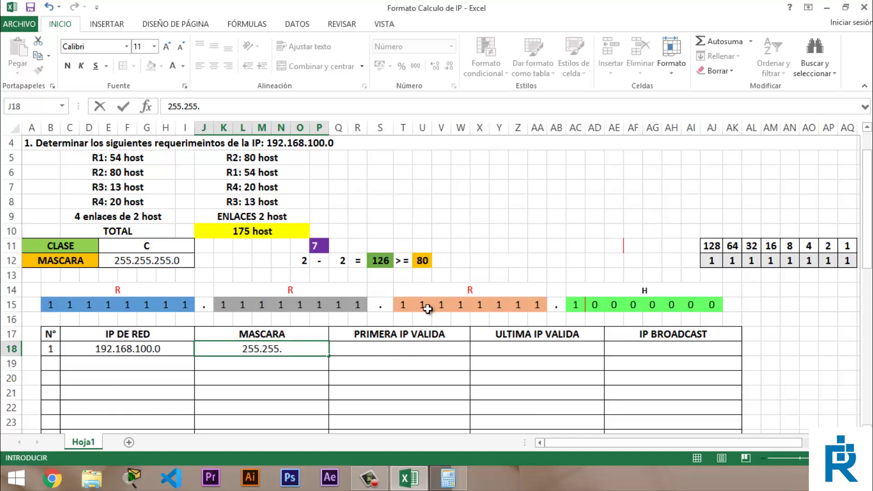
type("255")
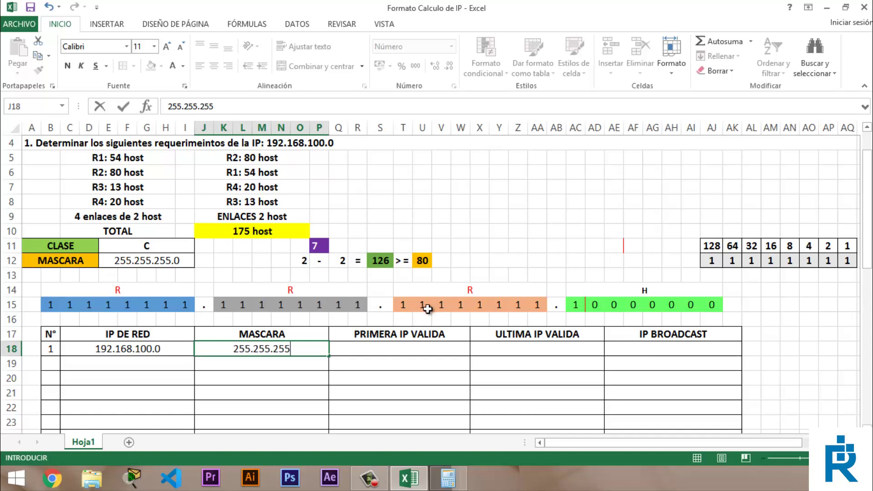
type(".")
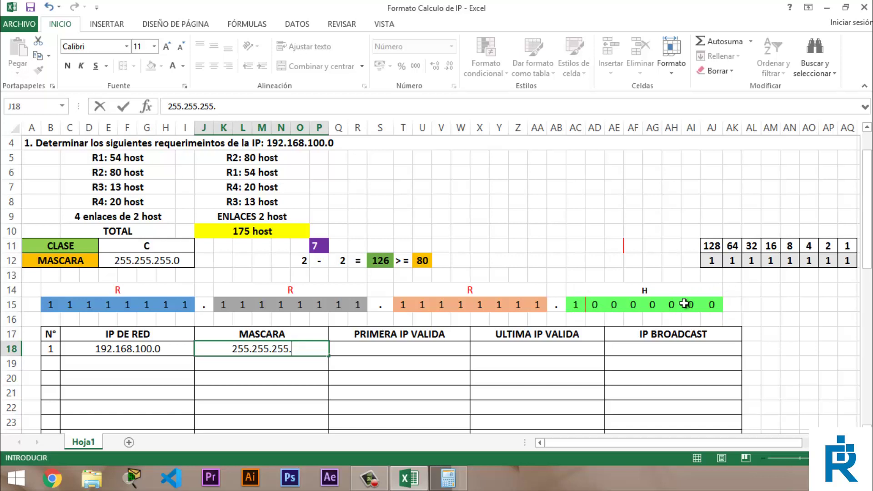
Set the bits under the weights 64 through 1 in the binary conversion table, AK12 to AQ12, to 0.
left_click(733, 260)
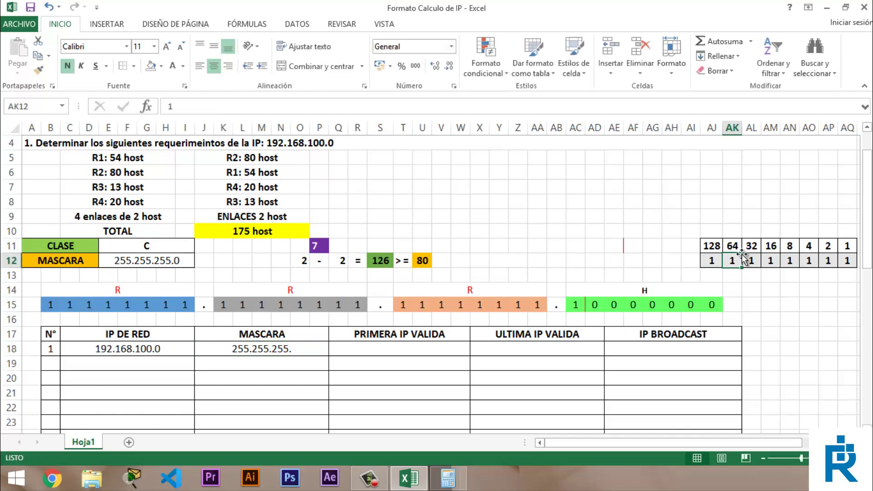
type("0\t0\t0\t0\t0\t0\t1")
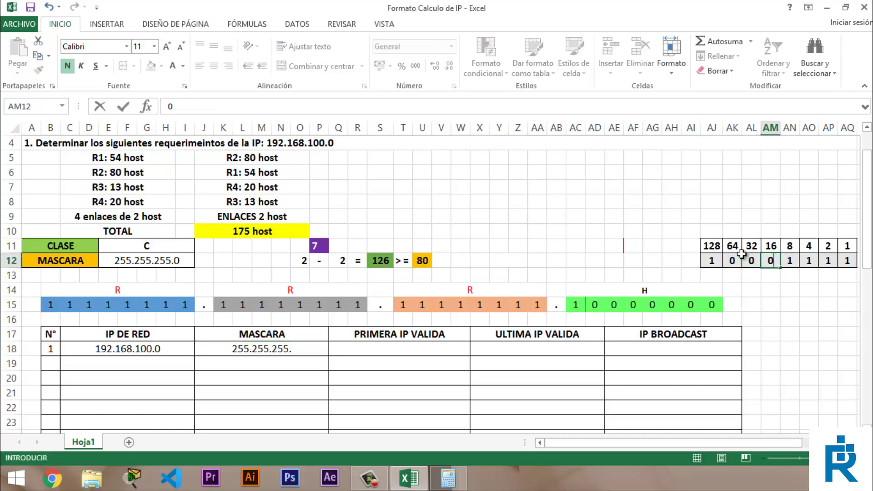
type("0")
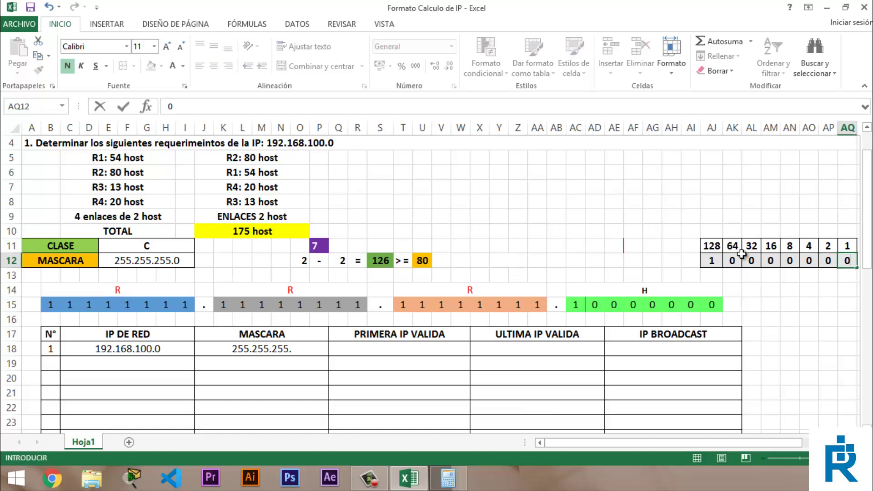
left_click(751, 272)
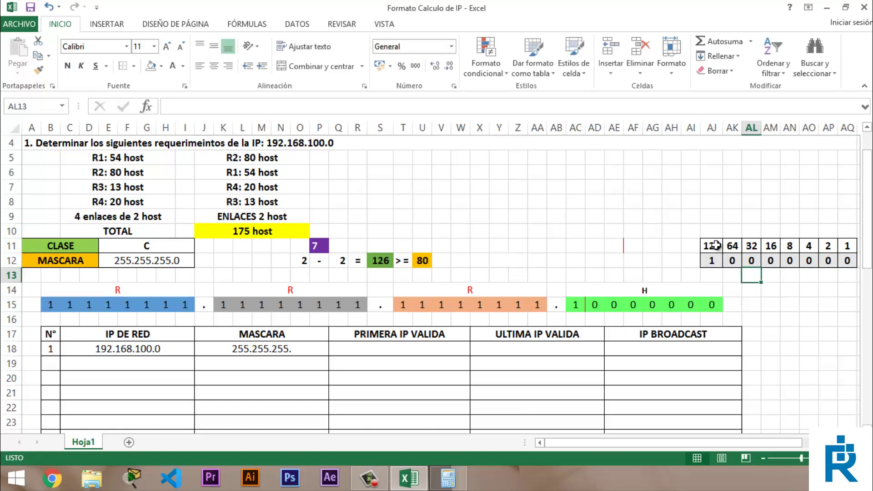
Highlight the 128 weight cell, AJ11, with a green fill.
left_click_drag(715, 245, 715, 262)
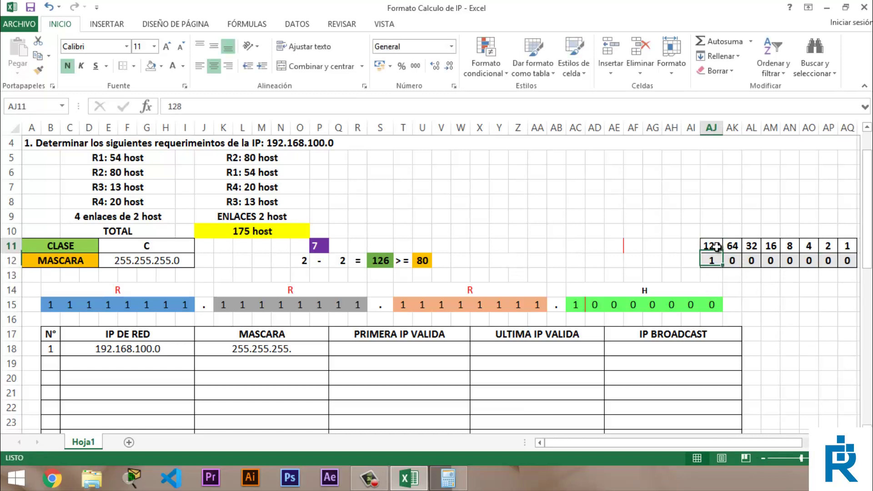
left_click(162, 66)
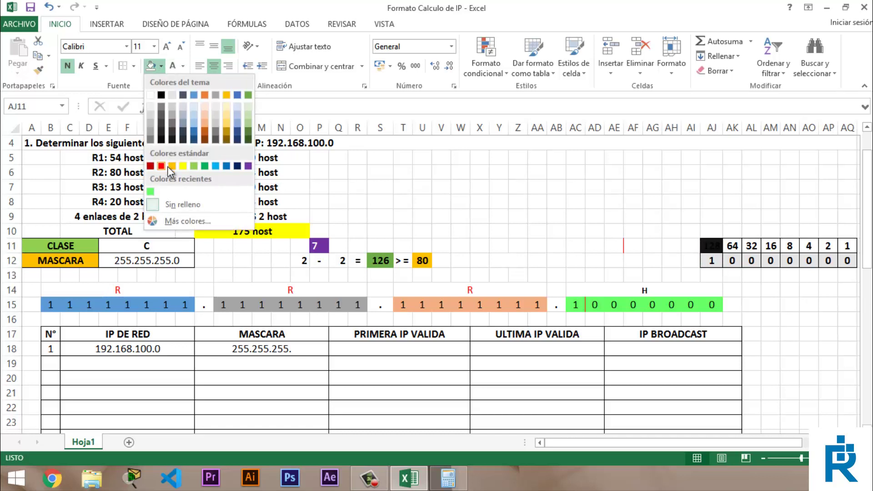
left_click(182, 204)
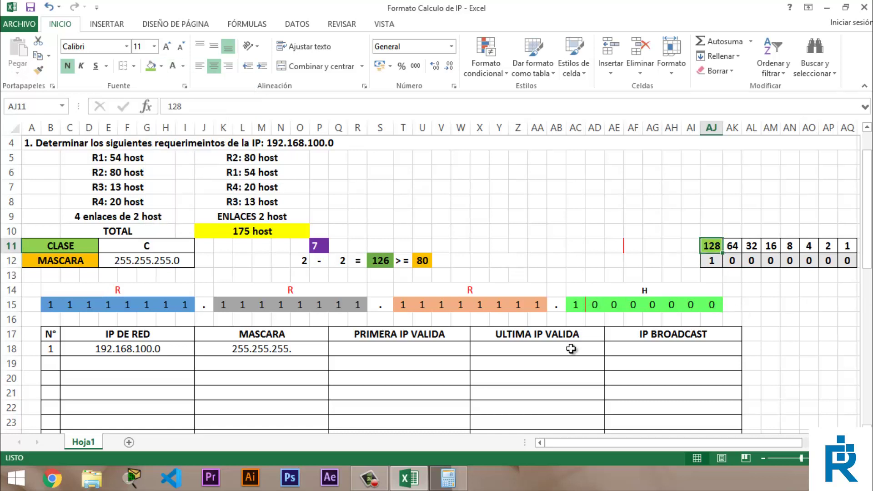
Complete the mask of subnet 1 with the last octet 128, giving 255.255.255.128.
left_click(301, 349)
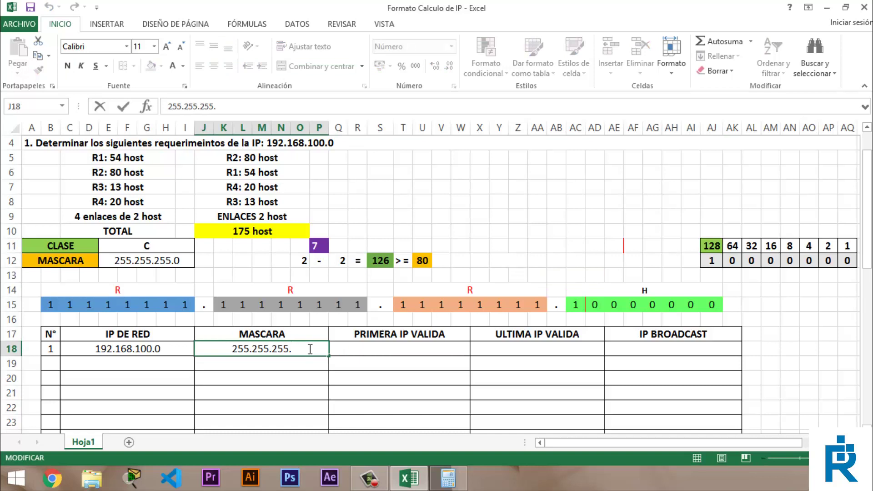
type("12")
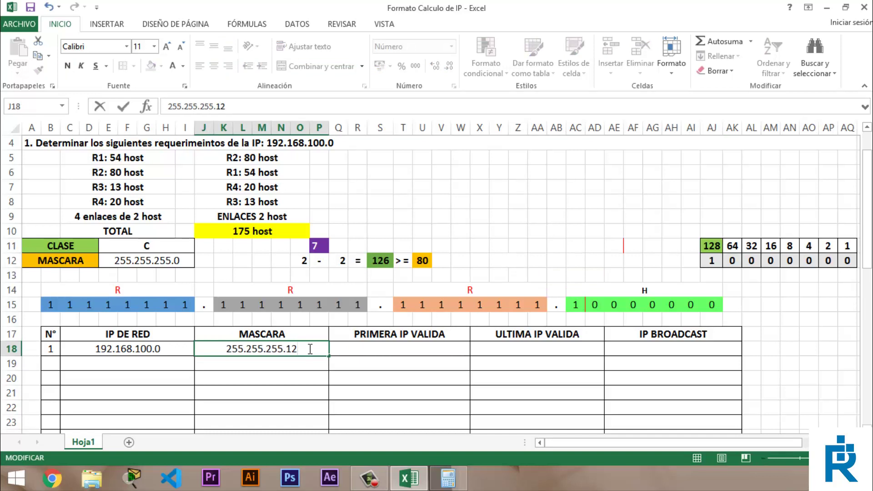
type("8")
key("Tab")
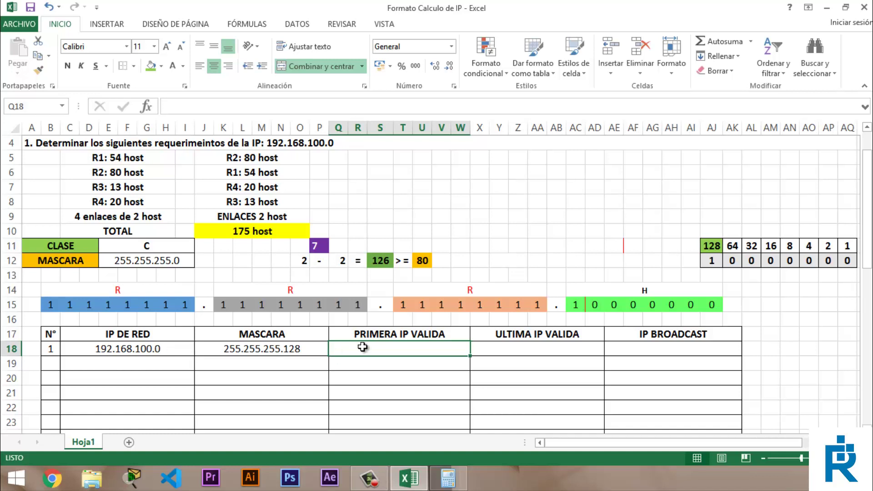
Enter 192.168.100.1 as the PRIMERA IP VALIDA of subnet 1.
type("19")
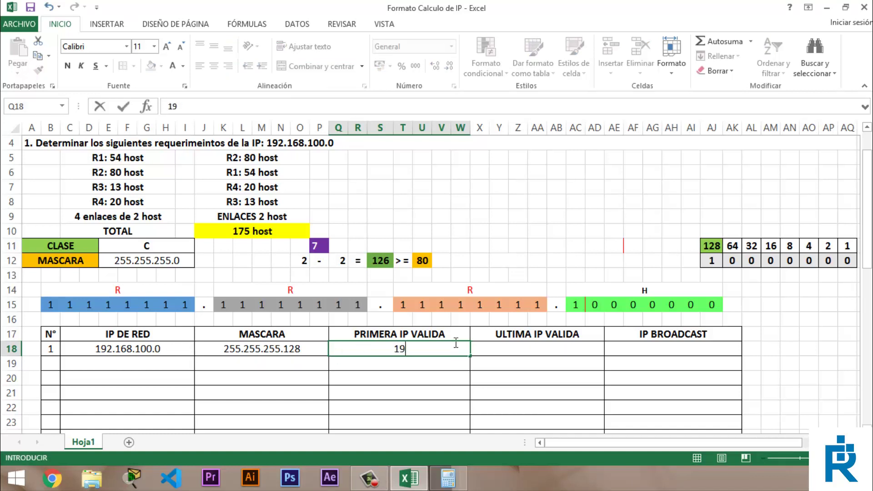
type("2.168.100.")
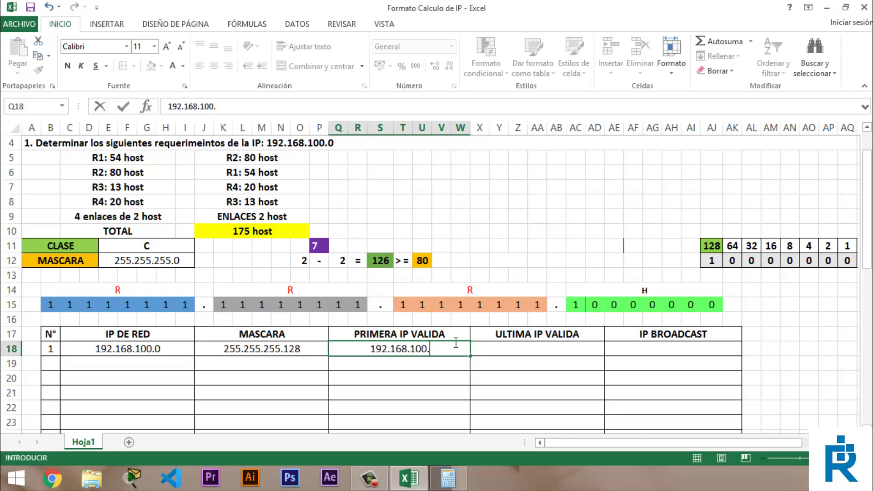
type("1")
key("Tab")
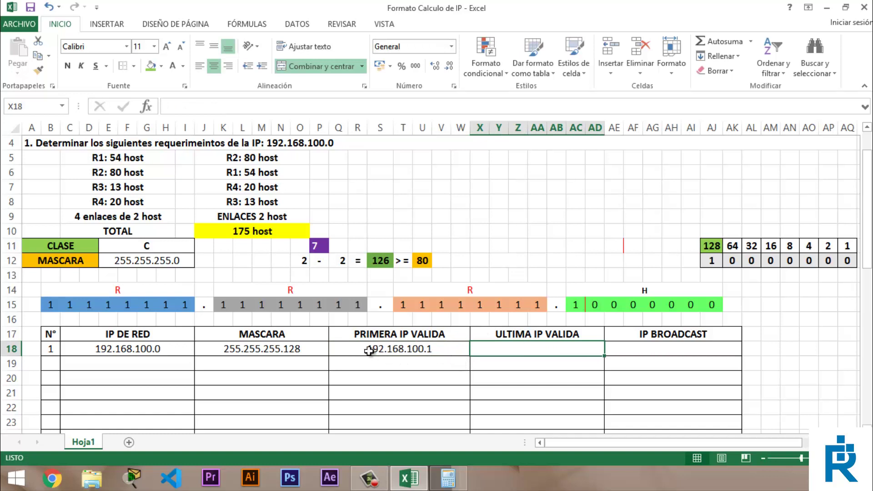
Highlight the weights 64 through 1, AK11:AQ11, which correspond to the seven host bits, with a yellow fill.
left_click(636, 360)
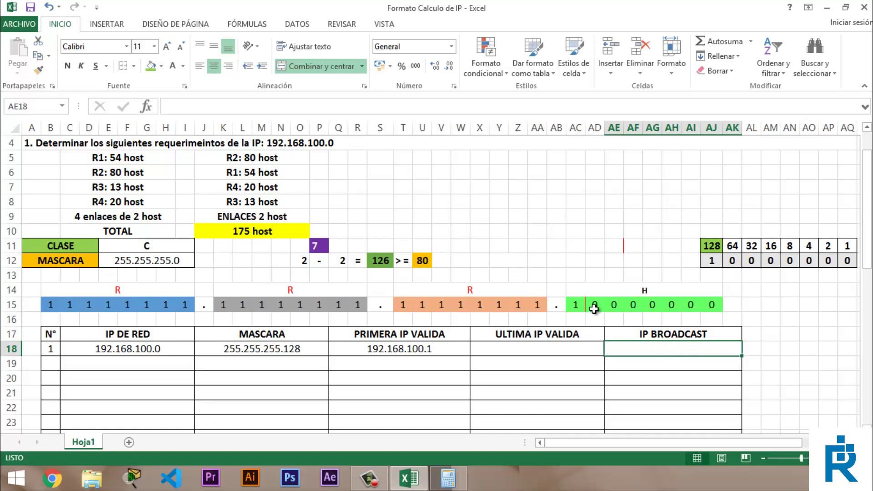
left_click_drag(595, 305, 712, 306)
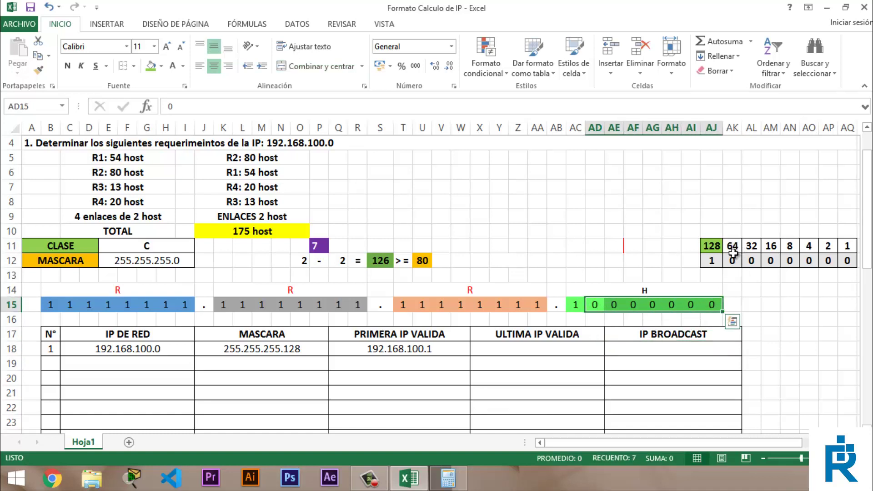
left_click_drag(733, 246, 848, 246)
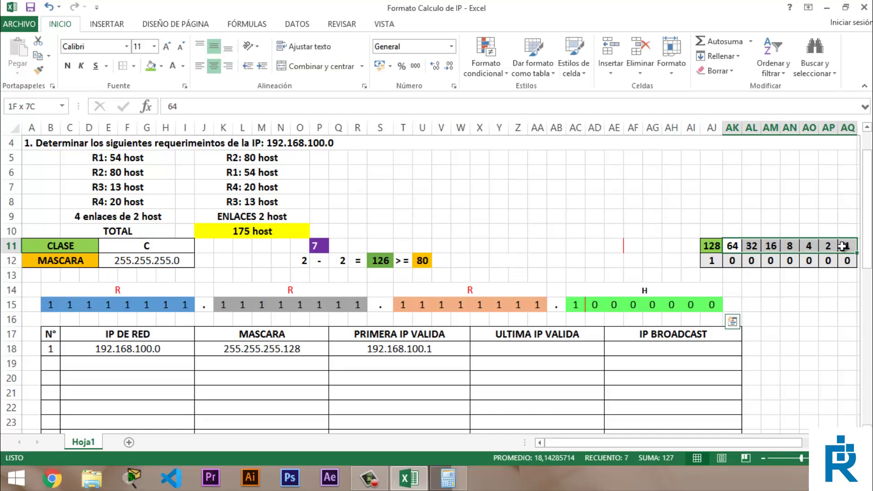
left_click(161, 66)
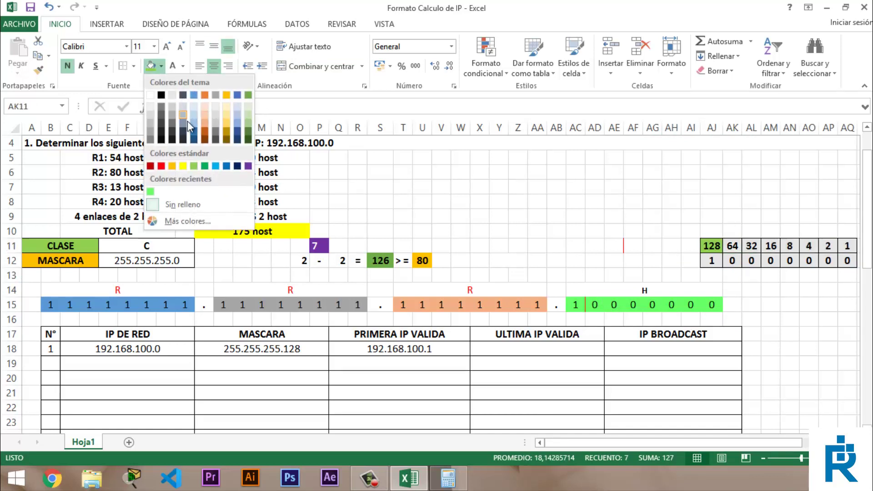
left_click(183, 165)
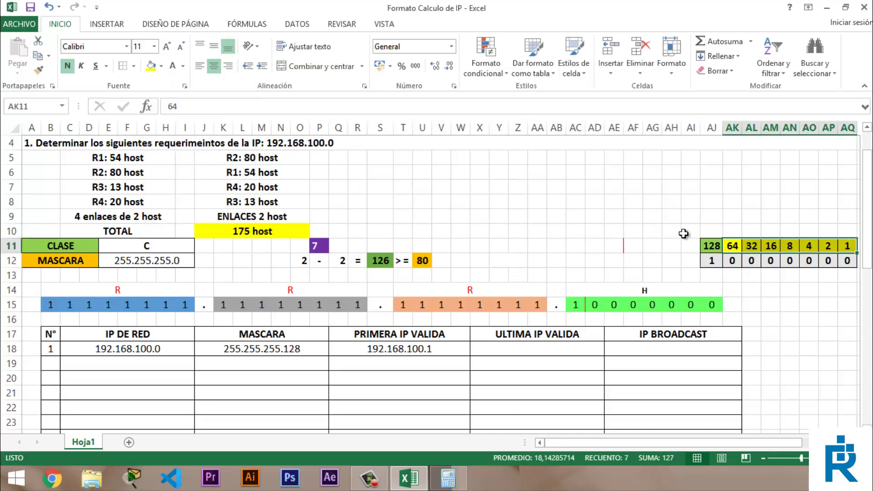
Add up the yellow weights in AM15 with the formula =SUMA(AK11:AQ11).
left_click(776, 307)
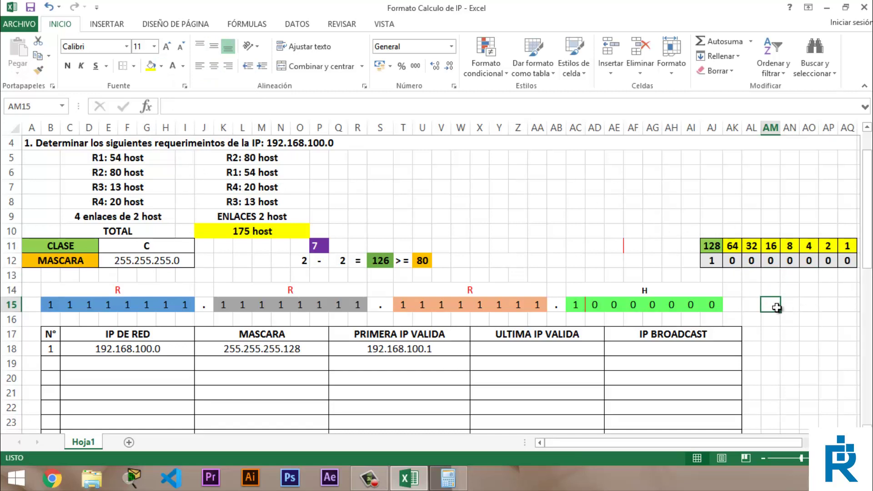
type("=")
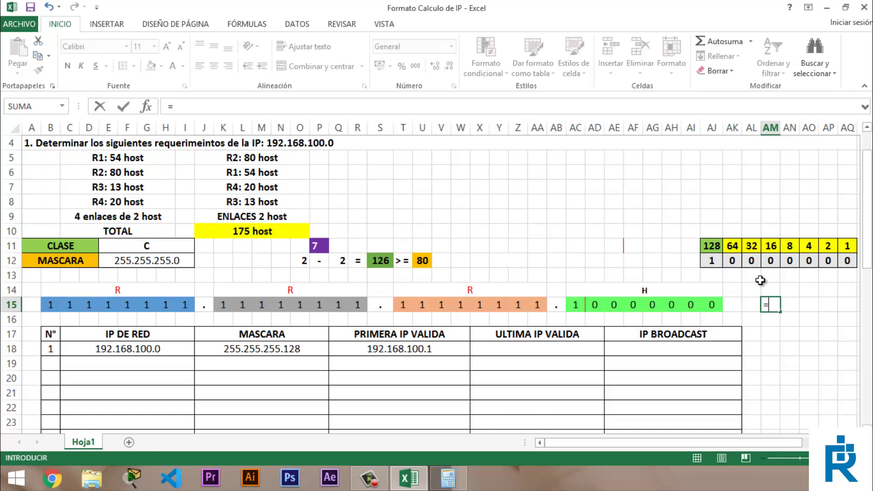
type("suma")
key("Tab")
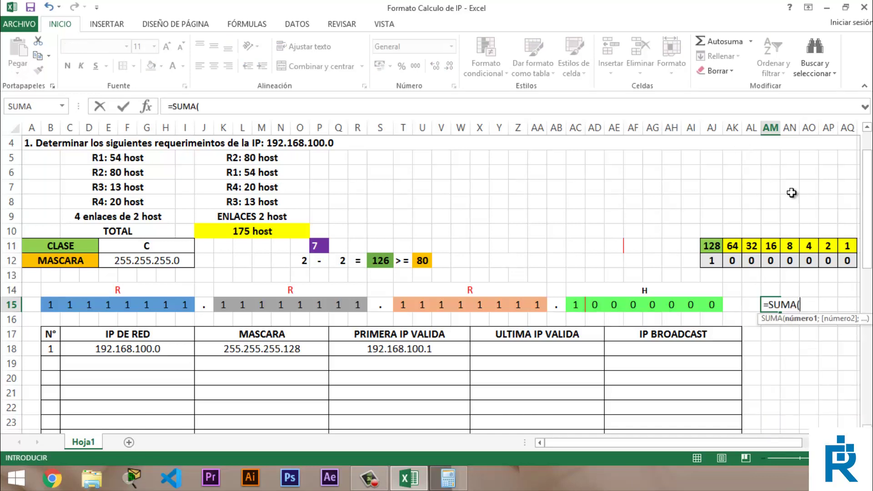
left_click_drag(733, 245, 843, 246)
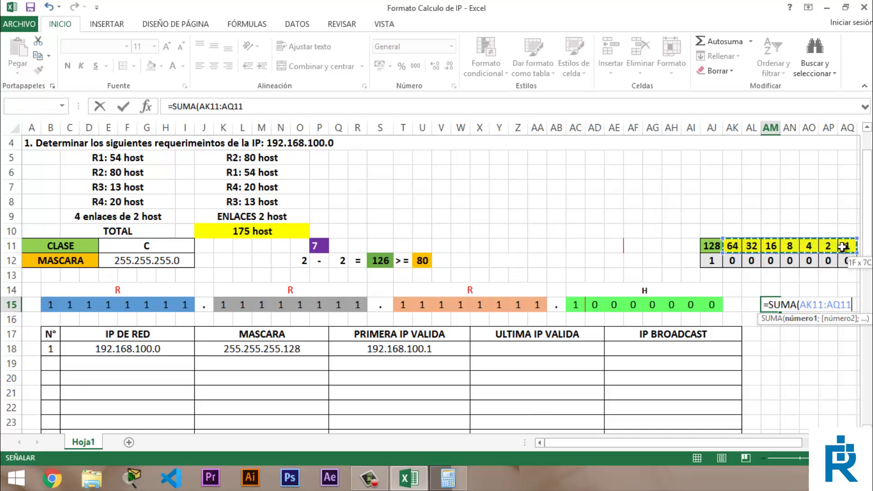
key("Return")
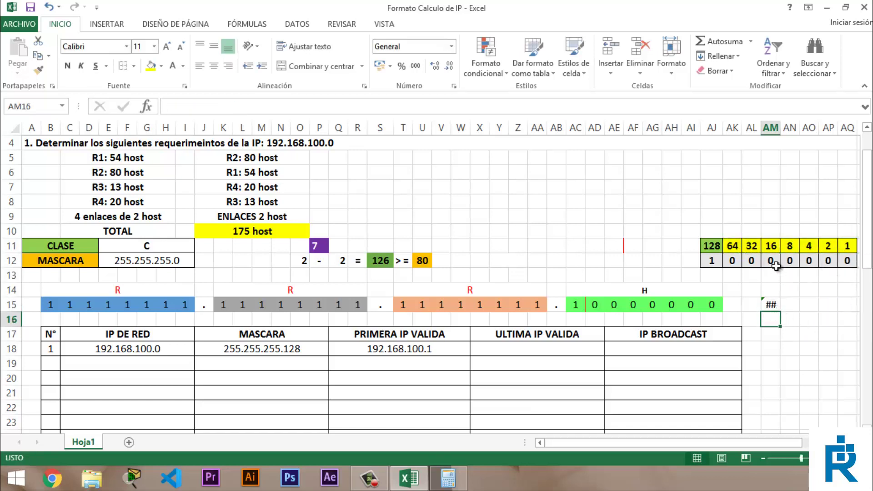
left_click(765, 304)
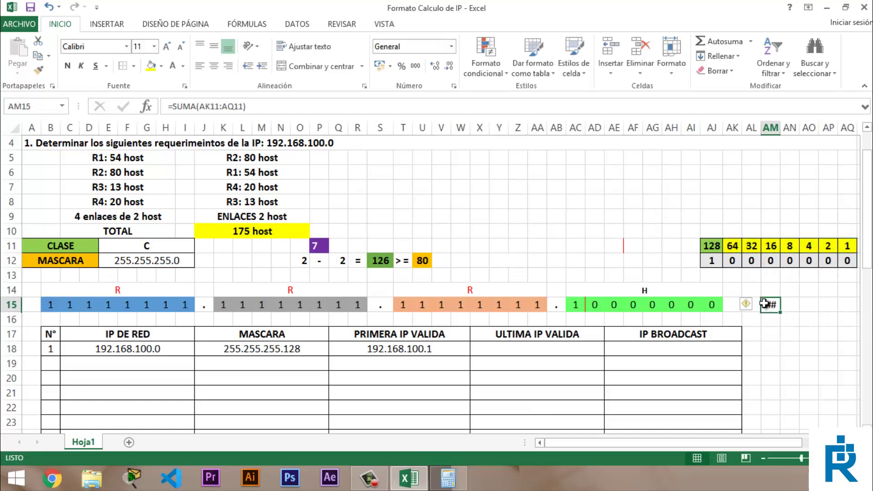
Reduce the font size of the weight sum in AM15 to 9 so the value fits in its cell.
left_click(180, 46)
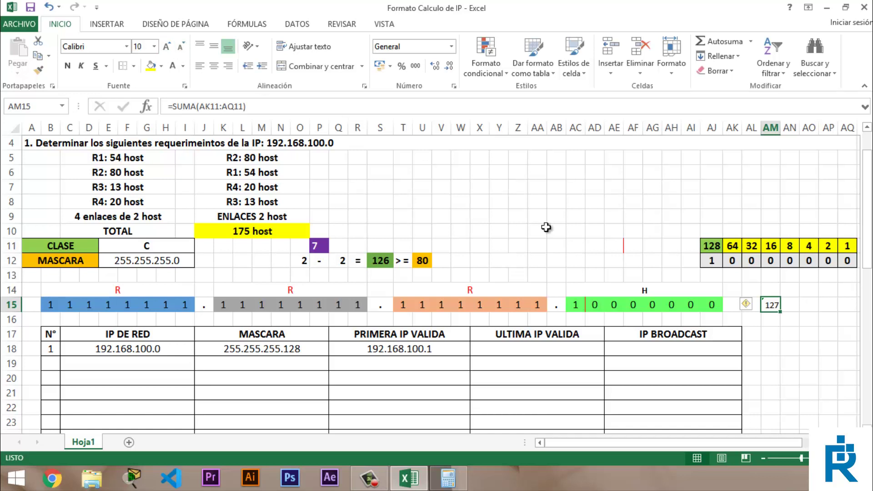
left_click(180, 47)
left_click(758, 327)
left_click(775, 307)
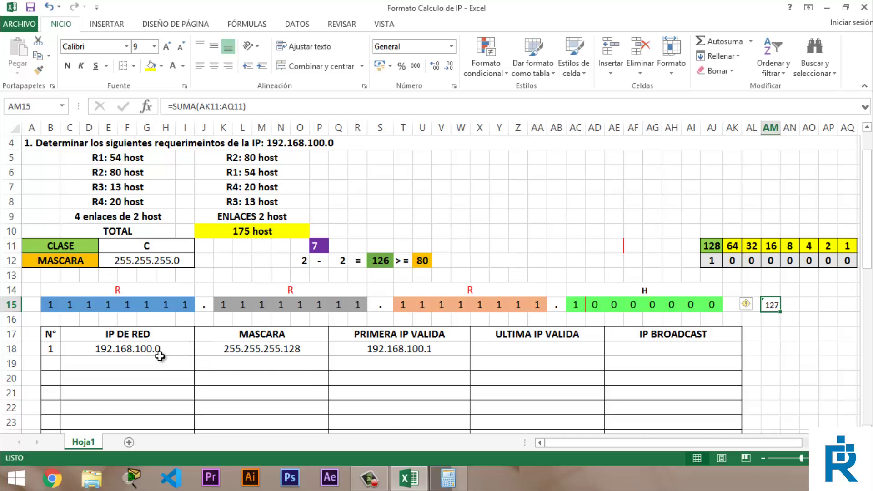
Enter 192.168.100.127 as the IP BROADCAST of subnet 1 and check it against the host bits, the yellow weights and their sum.
double_click(649, 351)
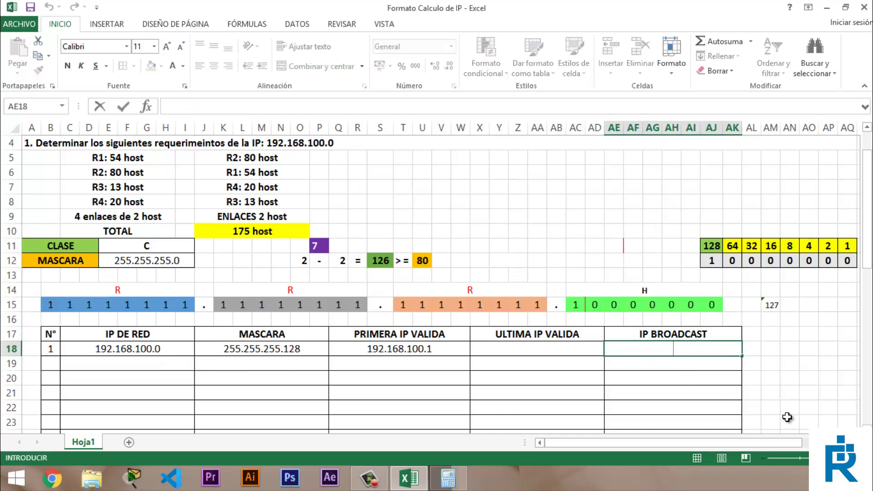
type("192")
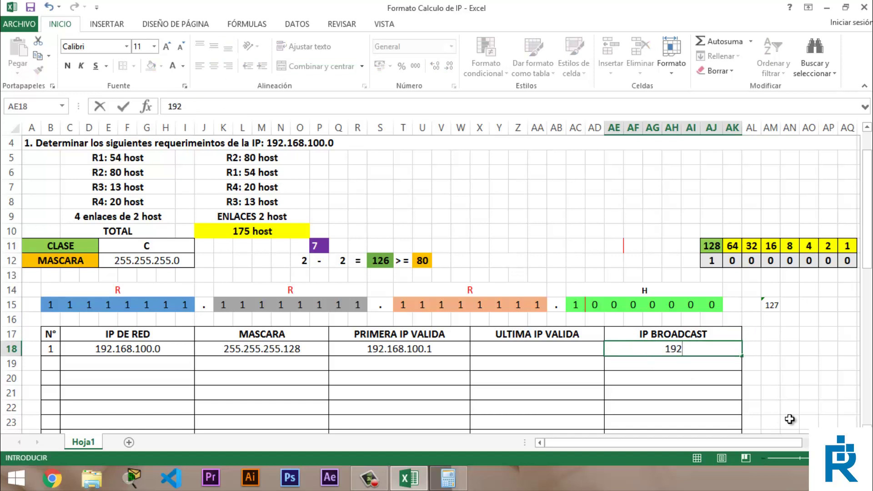
type(".168.1")
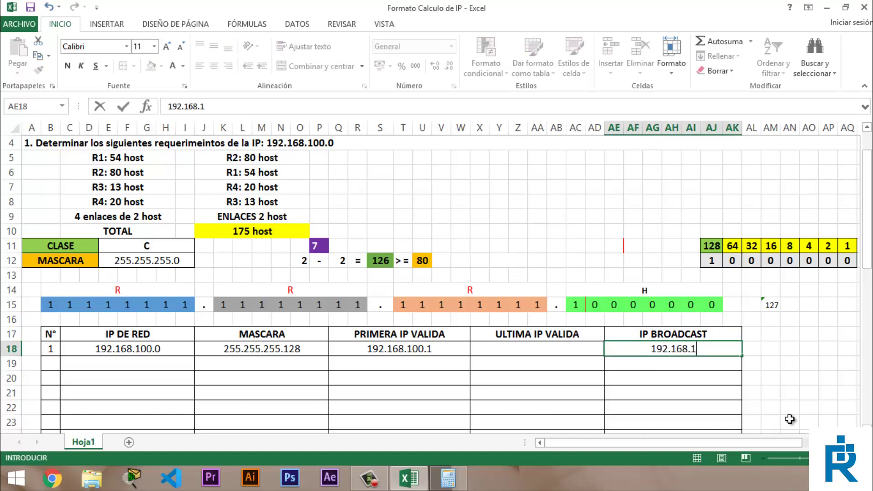
type("00.")
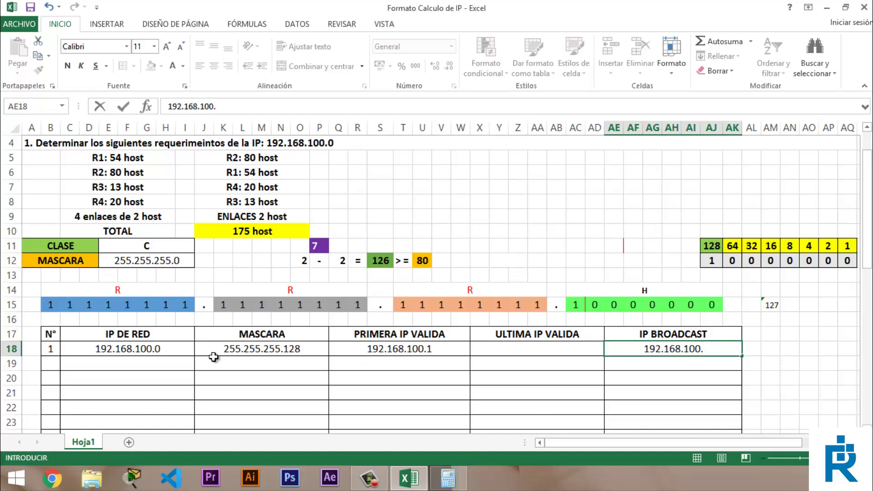
type("12")
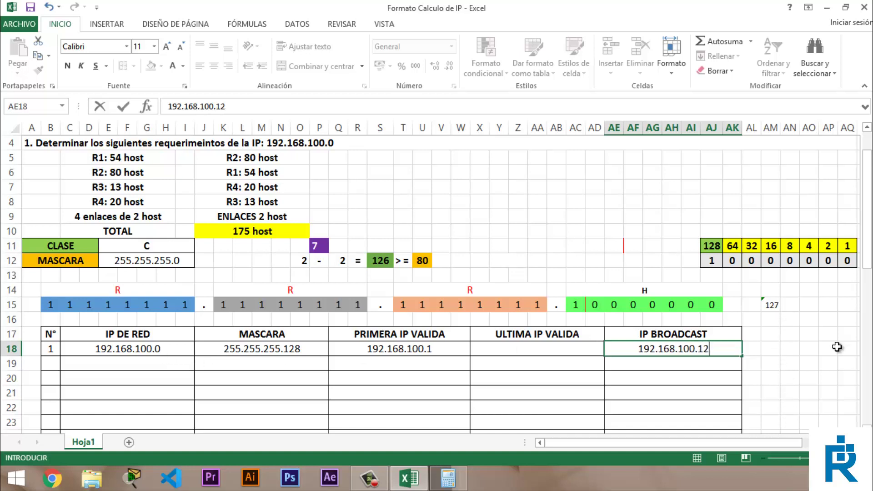
type("7")
key("Return")
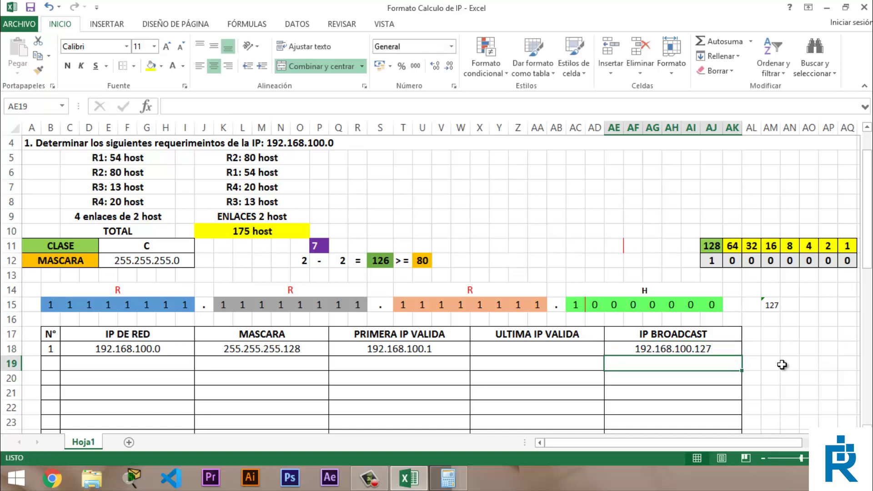
left_click(702, 351)
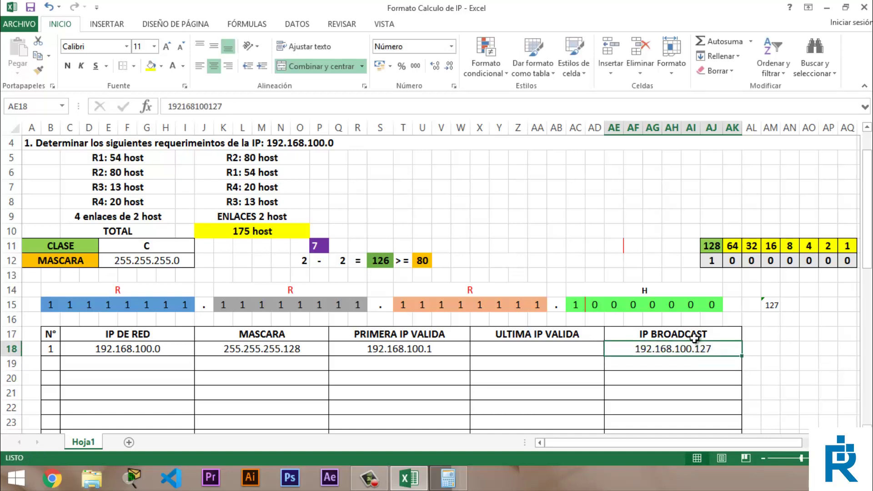
left_click_drag(598, 307, 711, 309)
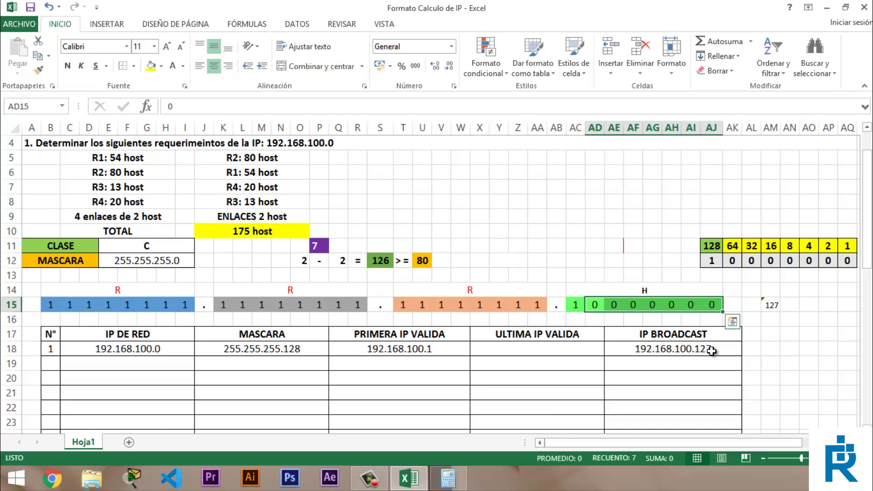
left_click_drag(733, 246, 847, 248)
left_click(772, 305)
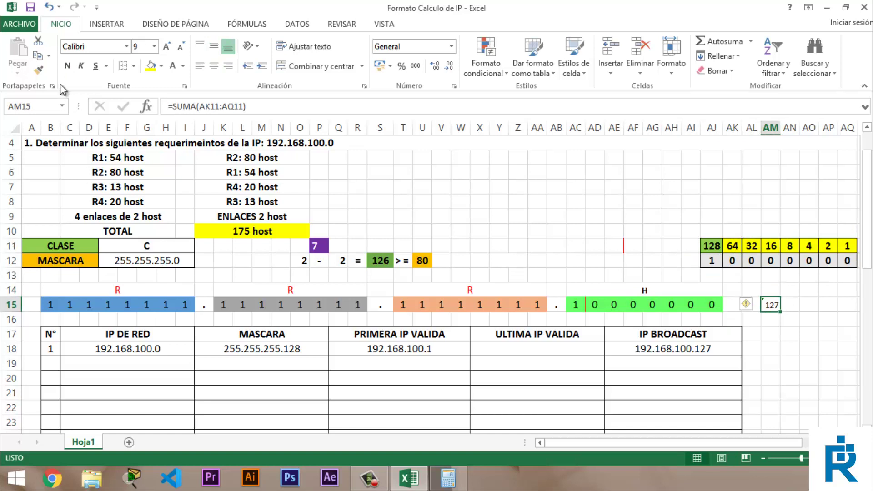
left_click(709, 361)
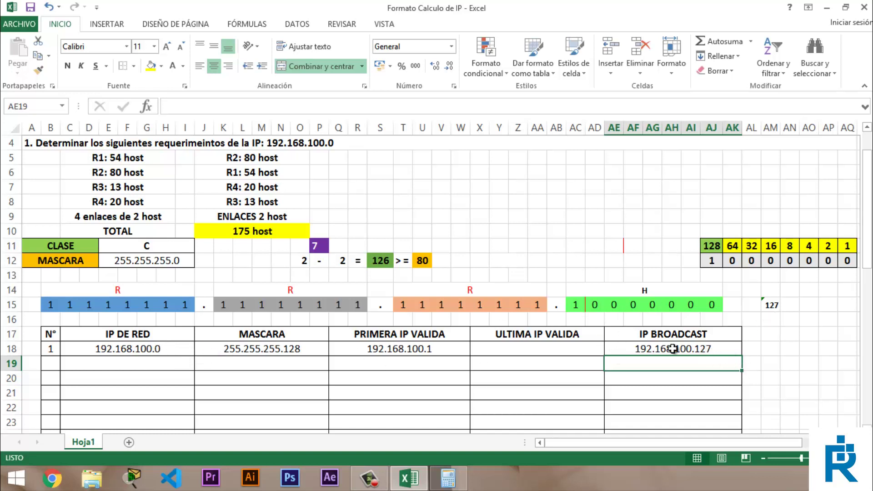
Enter 192.168.100.126 as the ULTIMA IP VALIDA of subnet 1 and review the completed row.
left_click(543, 348)
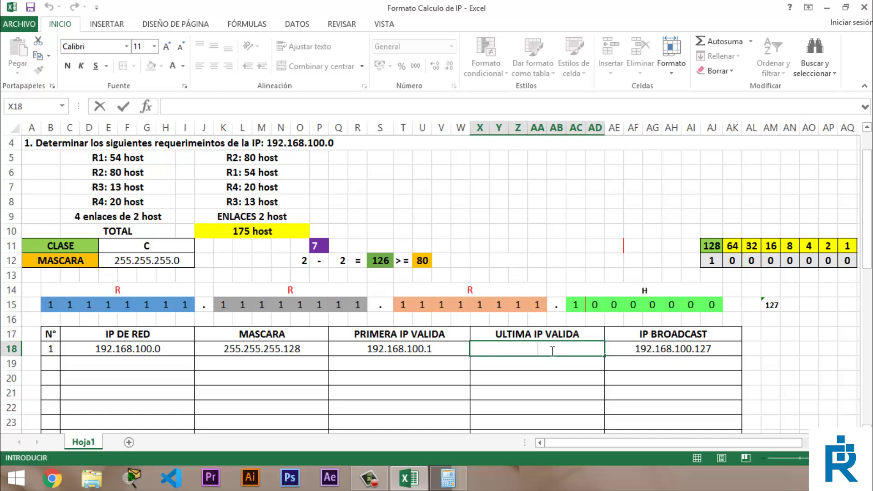
type("192.168.100")
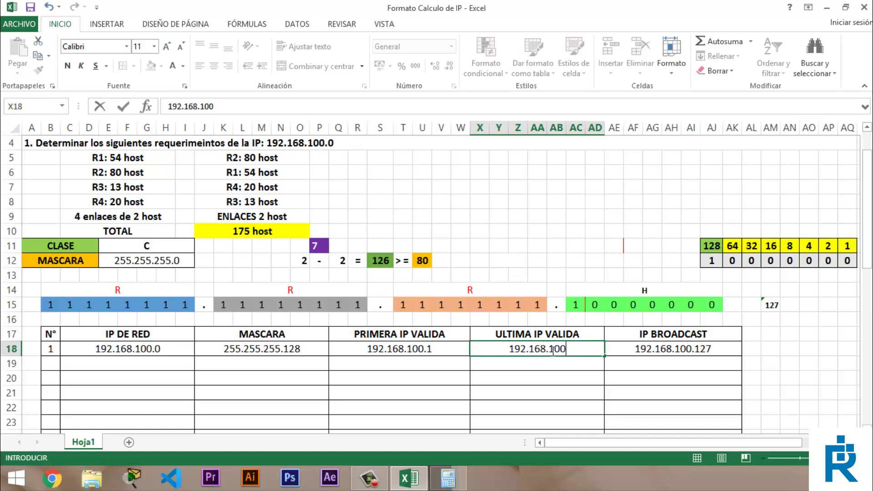
type(".")
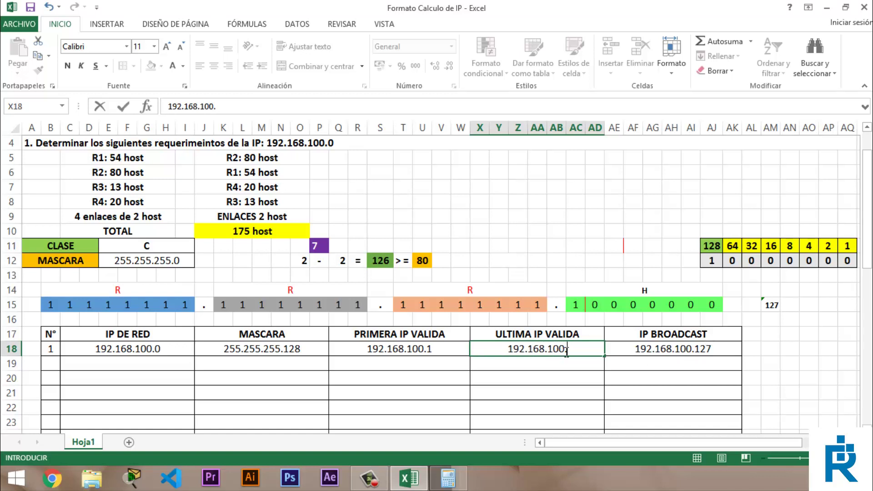
type("126")
key("Return")
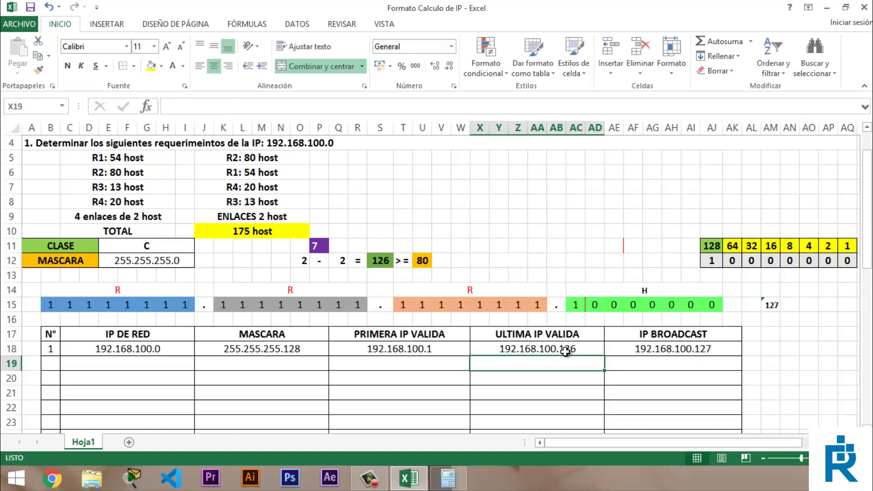
left_click(573, 349)
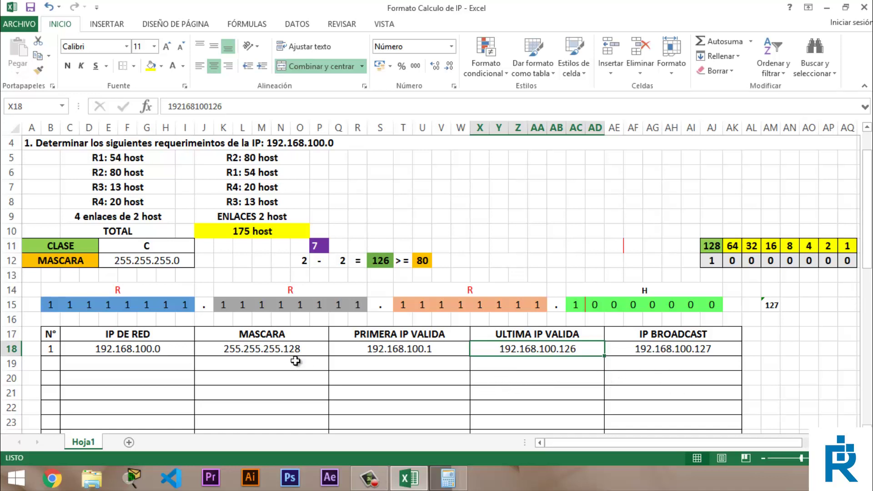
left_click(614, 355)
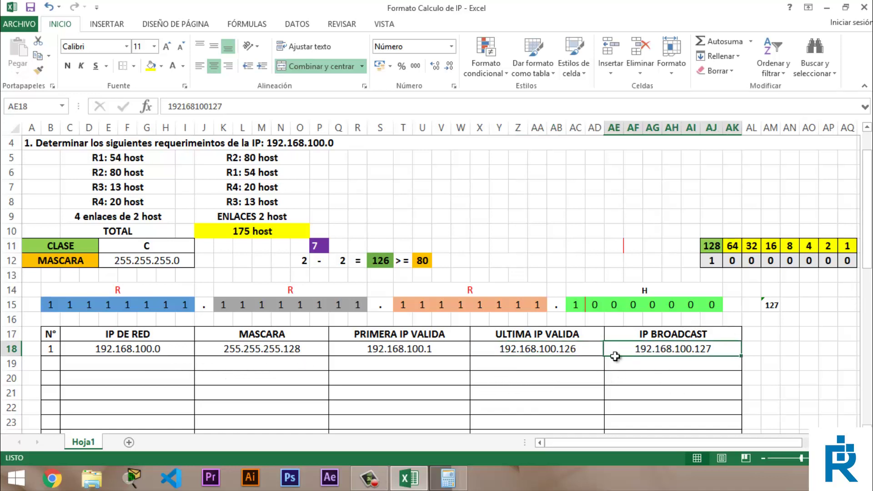
mouse_move(615, 356)
left_mouse_down()
mouse_move(254, 365)
mouse_move(82, 351)
left_mouse_up()
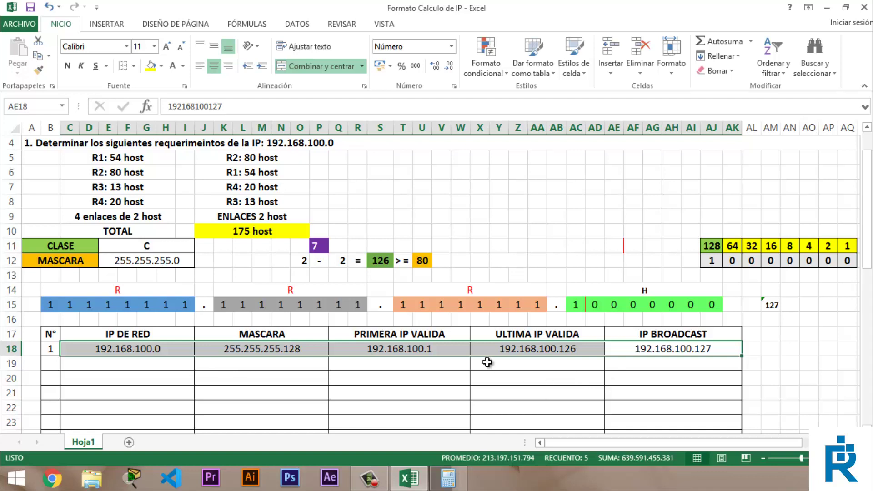
Number the second table row 2 and enter 192.168.100.128 as its IP DE RED.
left_click(51, 363)
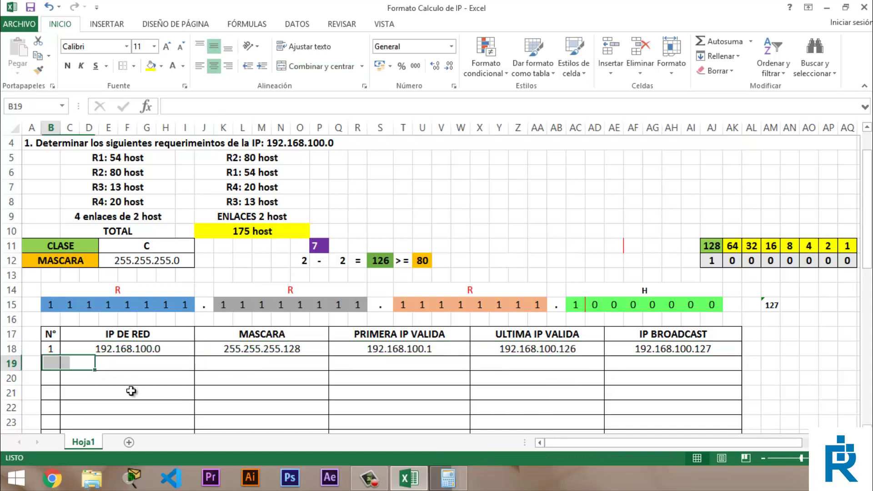
type("2")
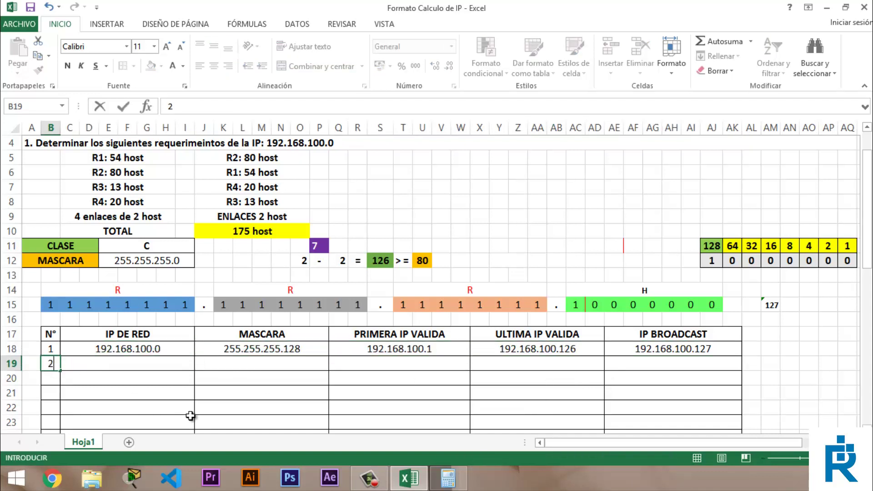
key("Tab")
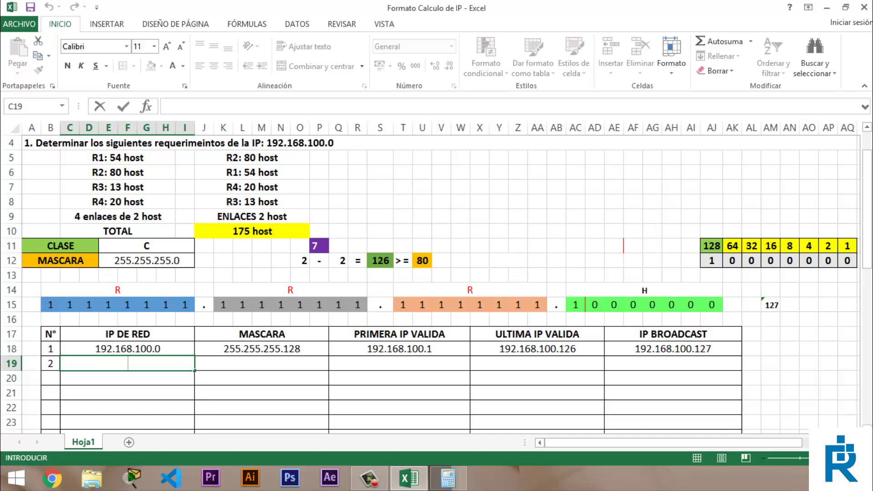
type("192.168.")
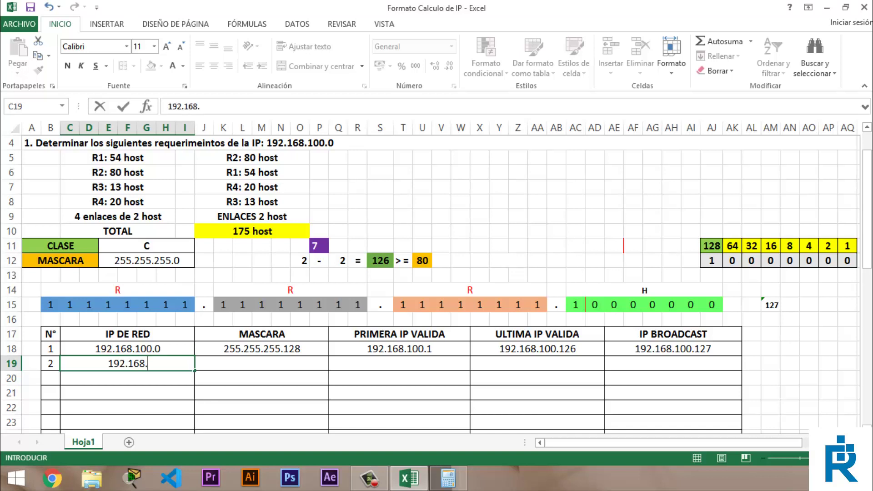
type("100.")
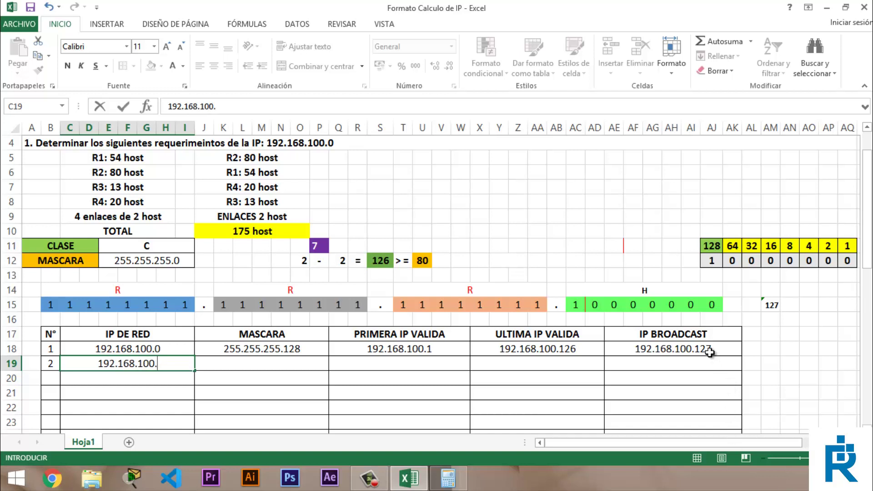
type("128")
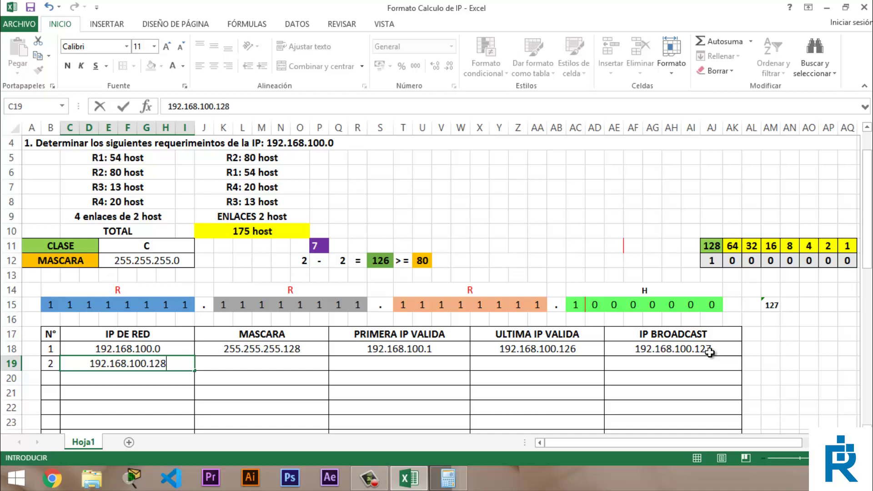
key("Return")
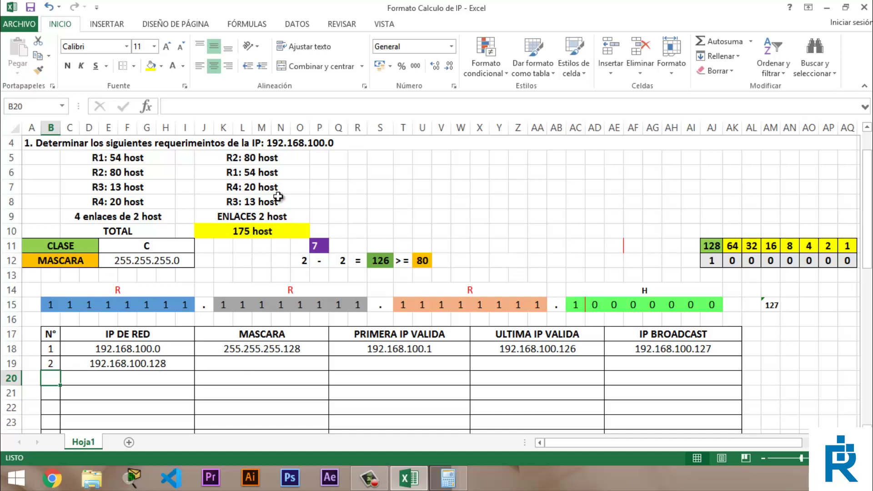
Set the required host count in U12 of the power-of-two formula to 54 for R1.
left_click(257, 176)
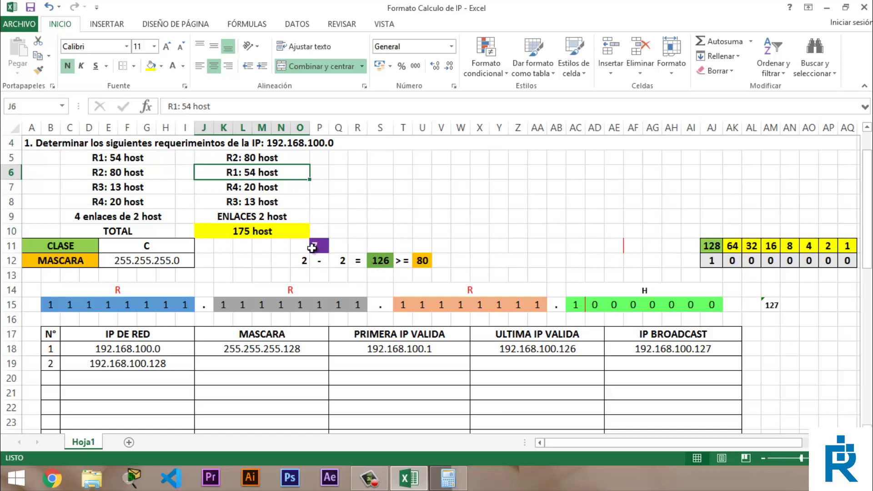
left_click_drag(301, 245, 343, 263)
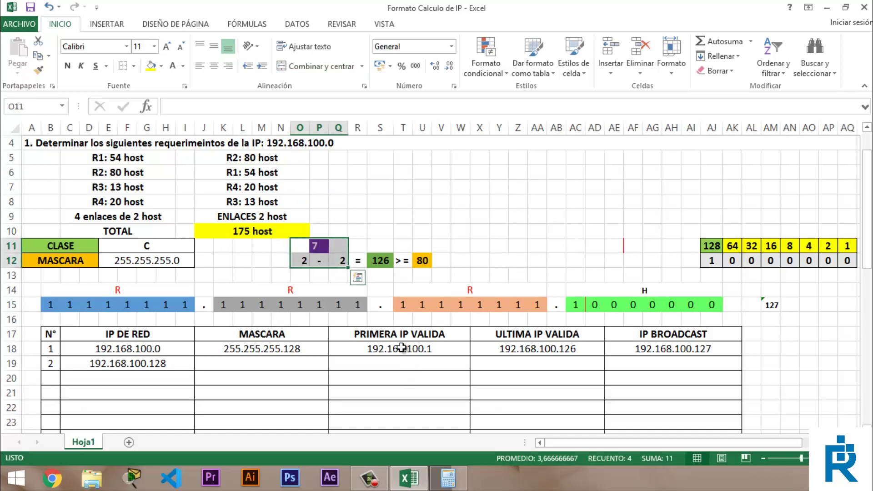
left_click(423, 265)
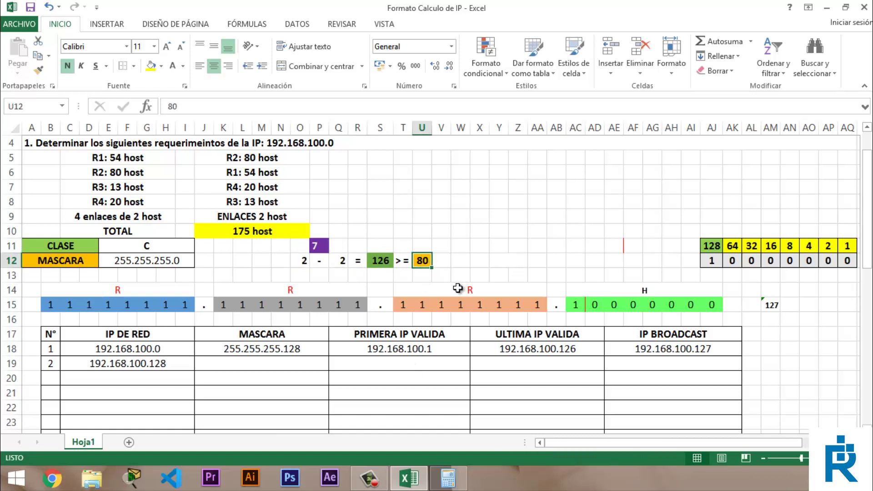
type("54")
key("Return")
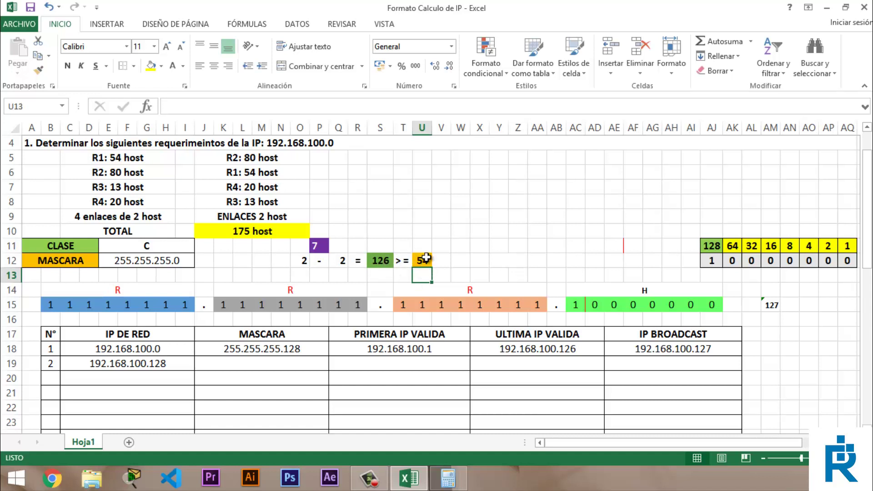
Try 5 as the exponent in P11 of the host formula for the 54-host requirement.
left_click(318, 246)
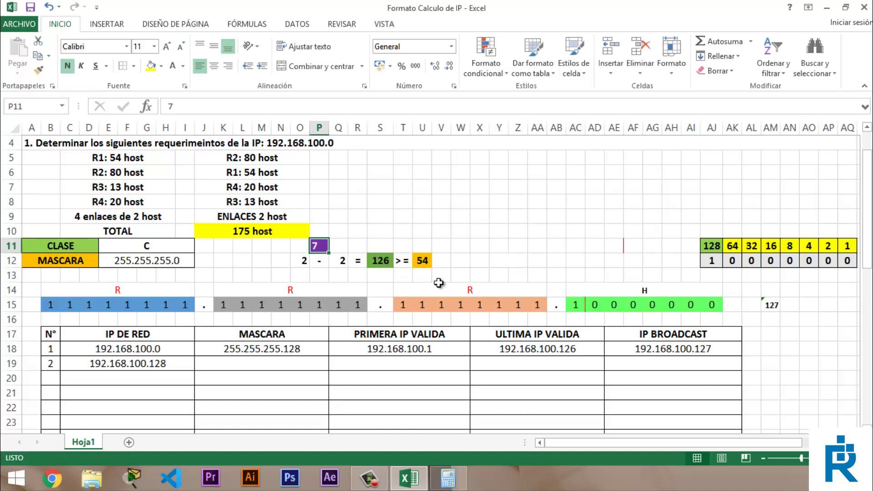
type("5")
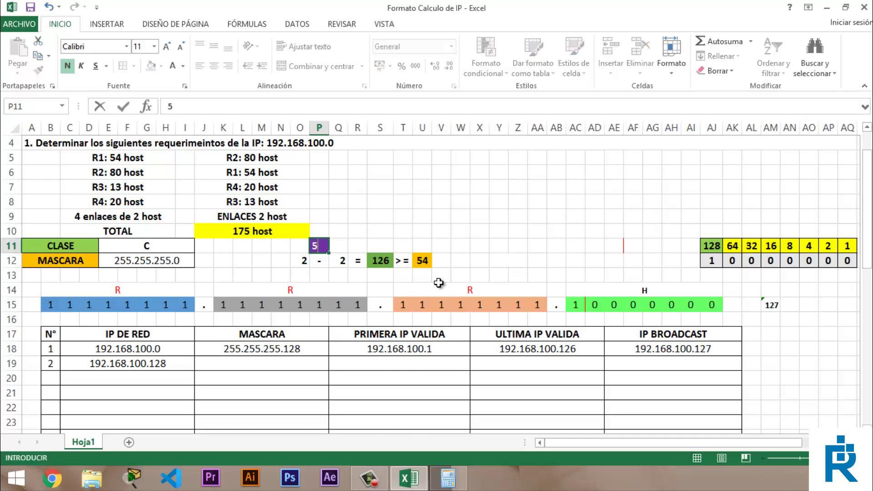
key("Return")
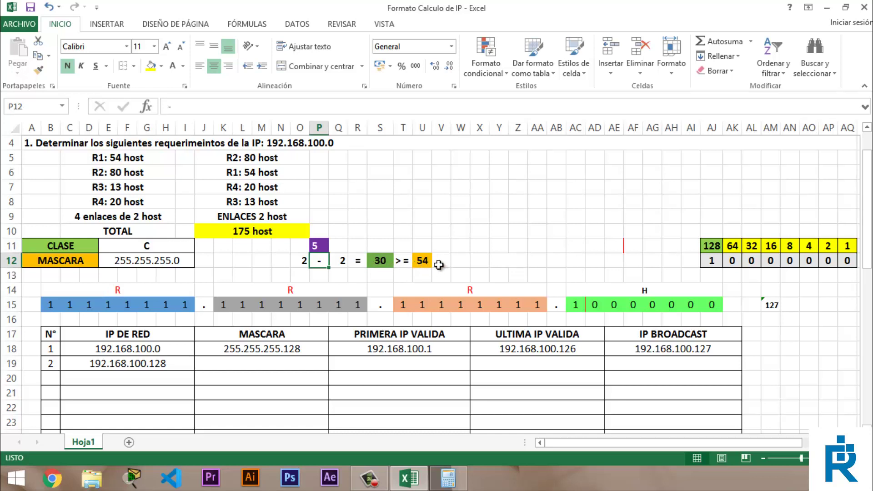
Set the exponent in P11 of the host formula to 6 to cover the 54 hosts.
left_click(322, 247)
type("6")
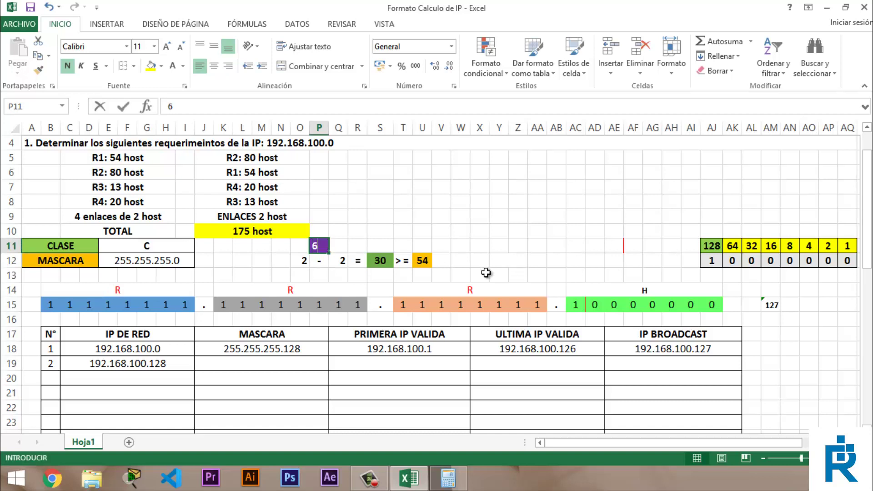
key("Tab")
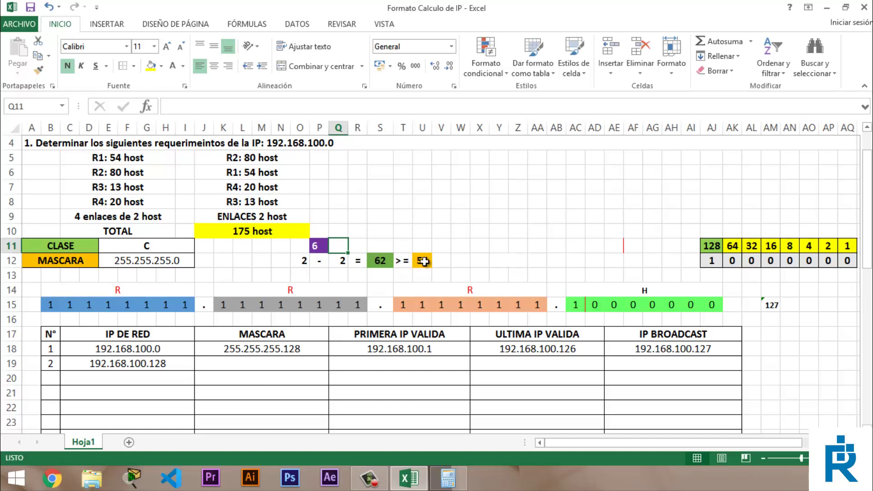
Remove the red divider border from cell AD15, after the first bit of the host octet.
left_click(319, 246)
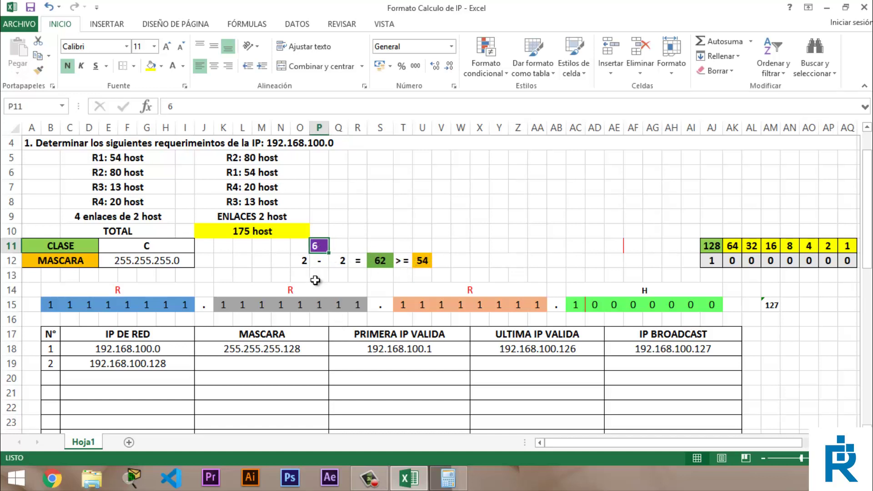
left_click(596, 303)
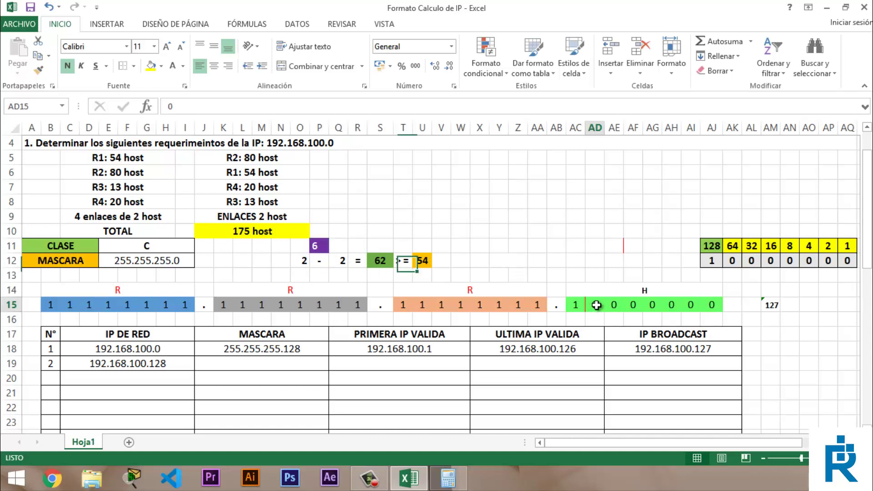
left_click(135, 66)
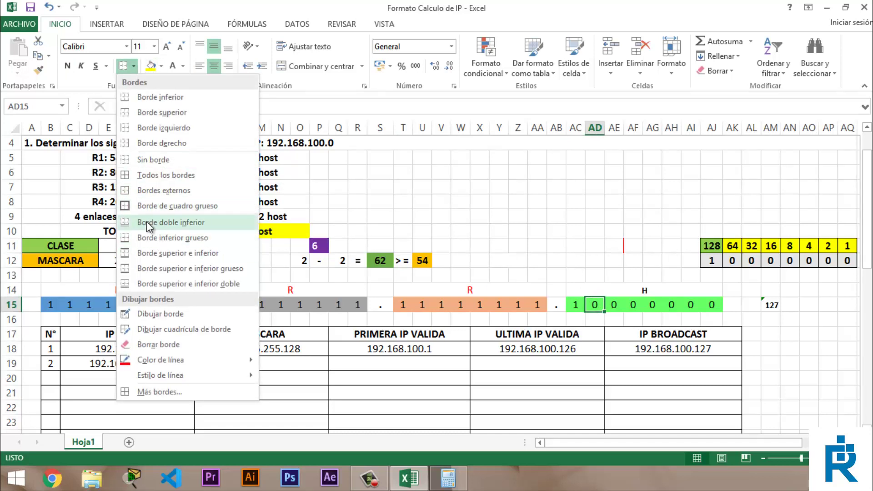
left_click(148, 162)
left_click(634, 293)
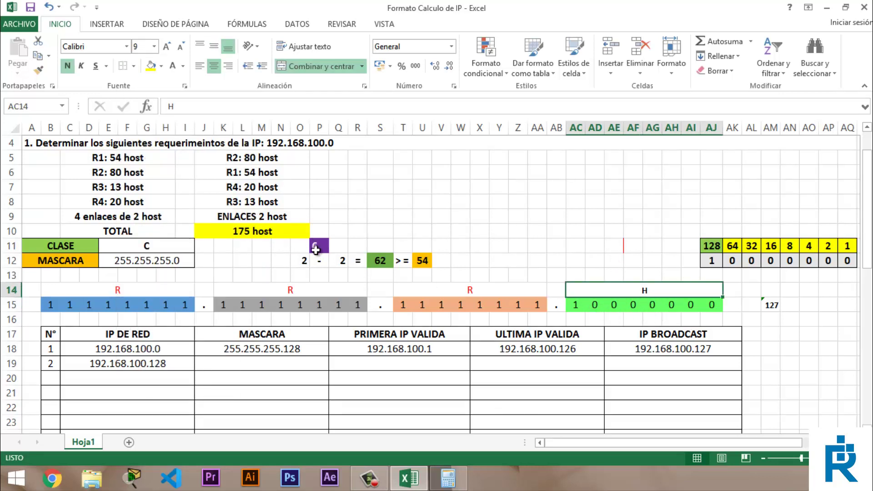
Count six host bits back from AJ15 and draw a red vertical divider border between AD15 and AE15.
left_click(733, 304)
left_click(717, 306)
left_click(693, 306)
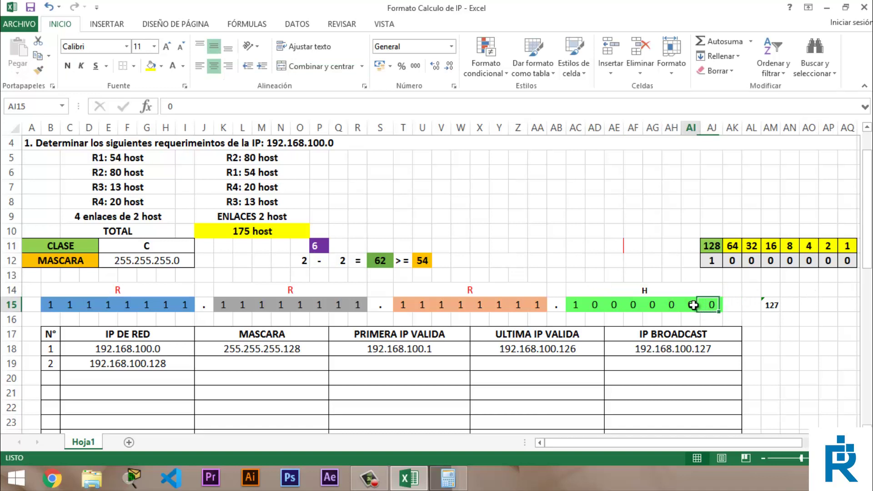
left_click(672, 305)
left_click(653, 305)
left_click(633, 305)
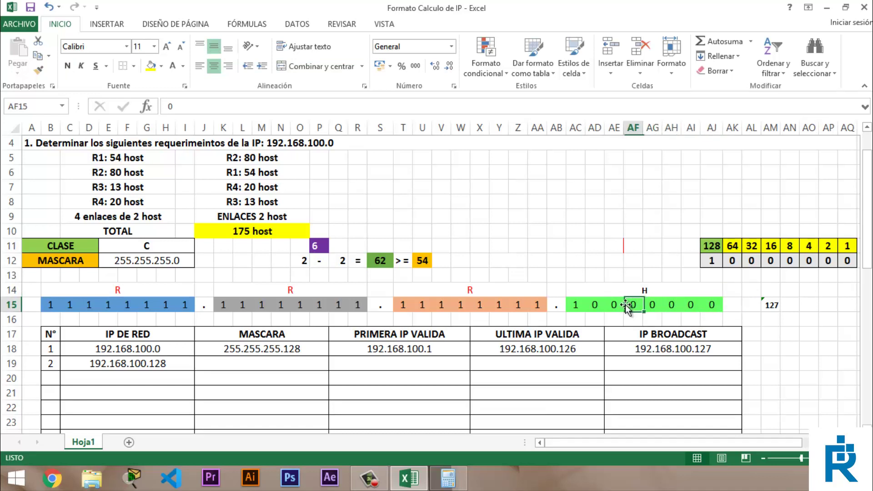
left_click(615, 305)
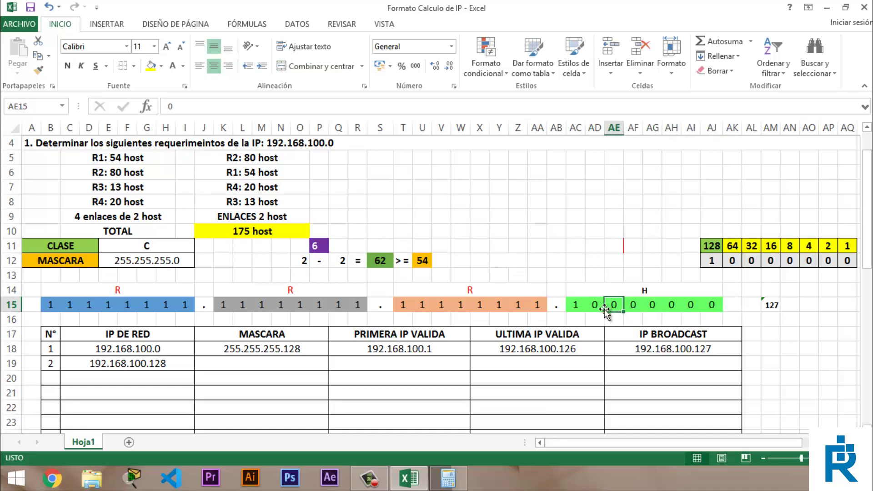
left_click(134, 66)
mouse_move(159, 359)
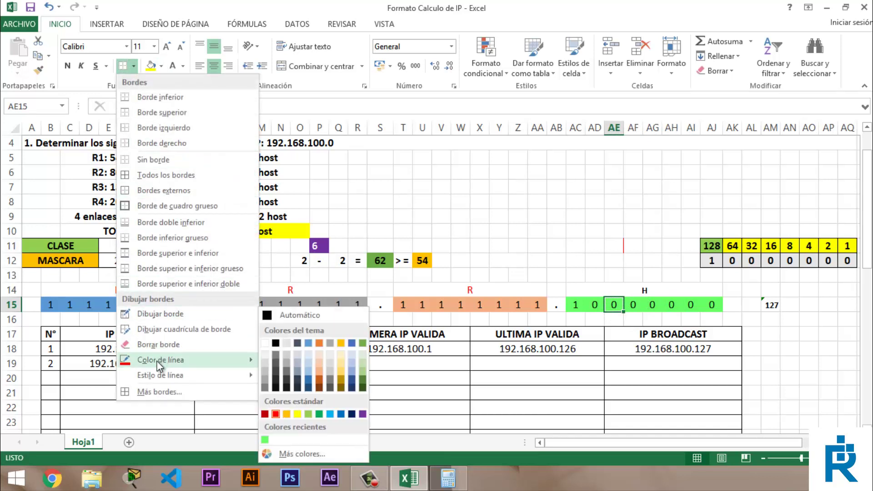
left_click(275, 414)
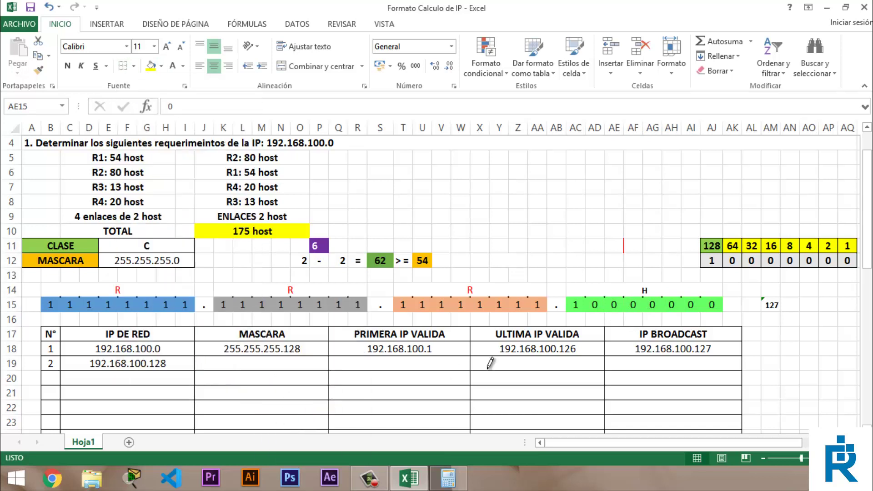
left_click(605, 301)
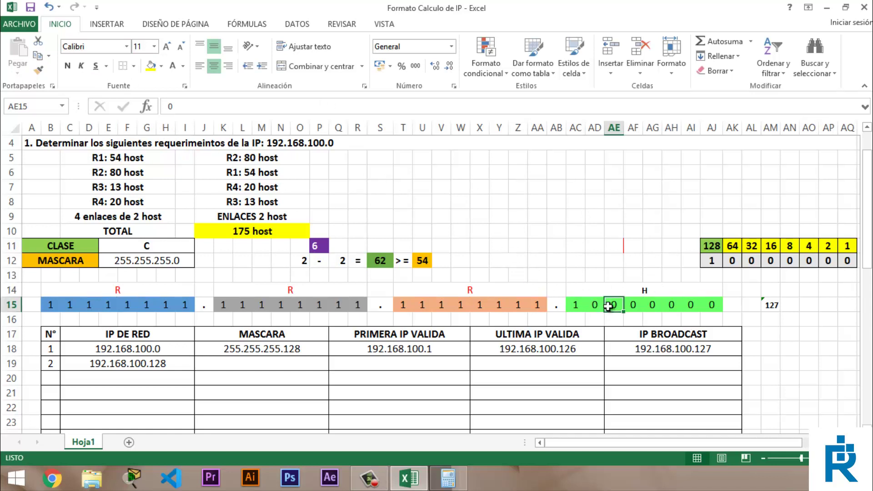
key("Escape")
Set the host octet's second bit in AD15 to 1, and the matching bit under 64 in AK12 to 1.
left_click(595, 305)
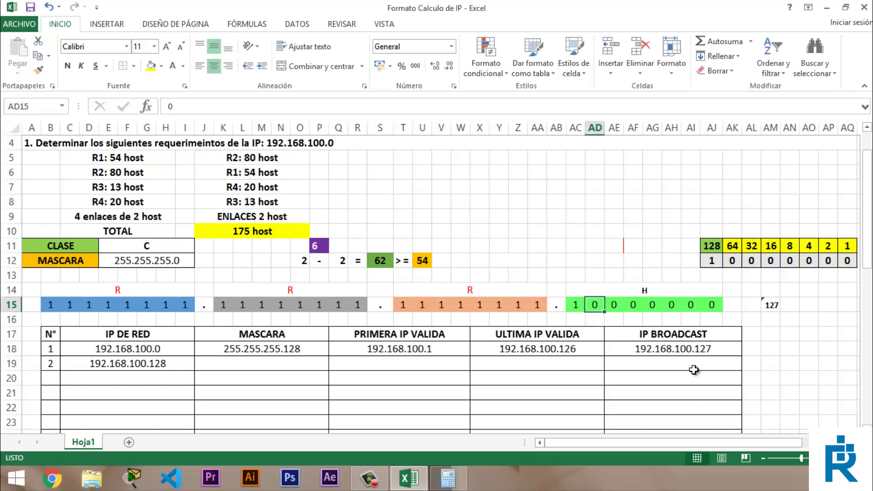
type("1")
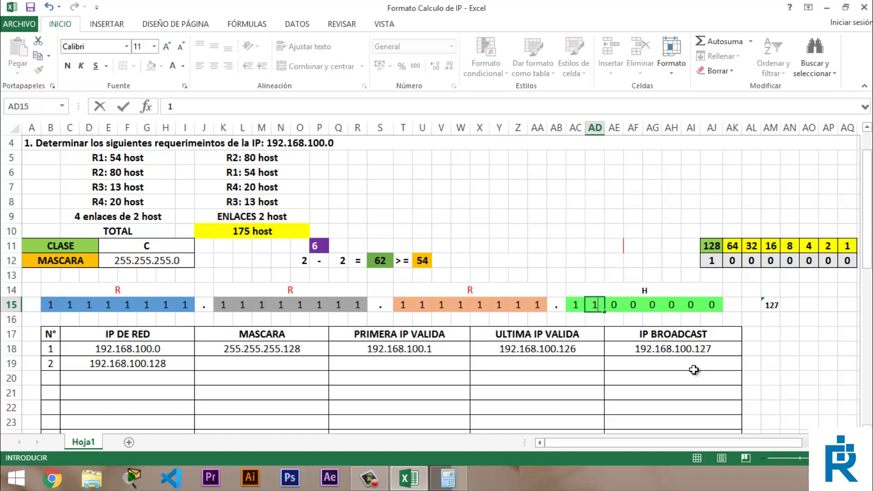
key("Return")
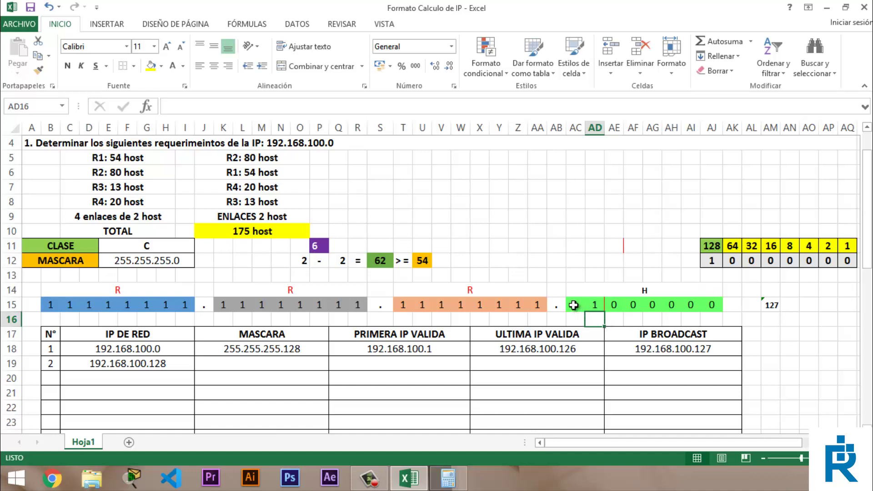
left_click(735, 249)
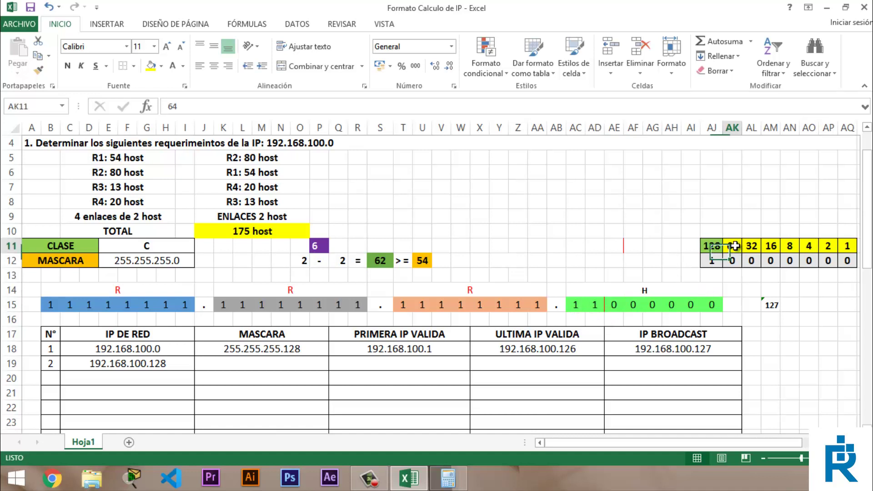
left_click(732, 260)
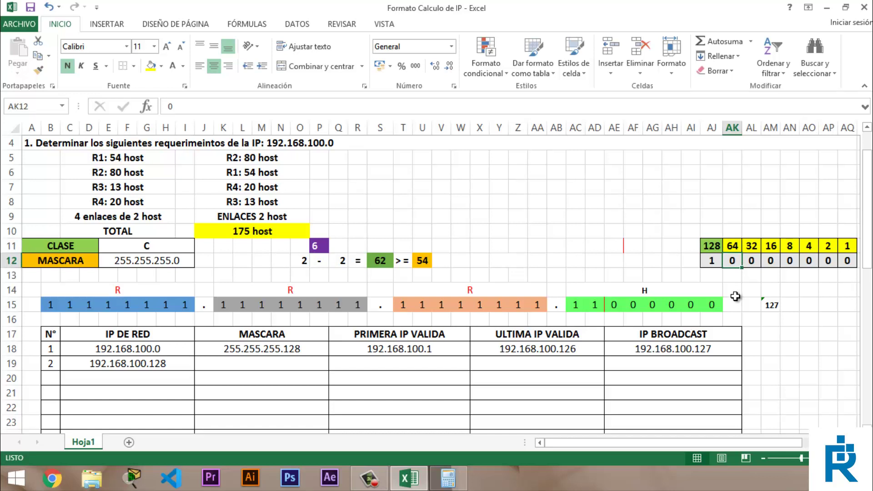
type("1")
key("Return")
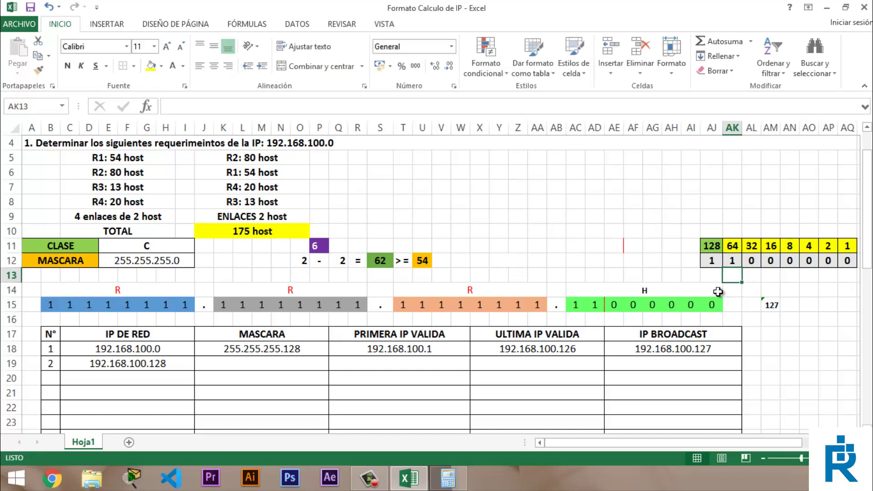
Fill the 128 and 64 weight cells AJ11:AK11 with green.
left_click_drag(718, 246, 733, 246)
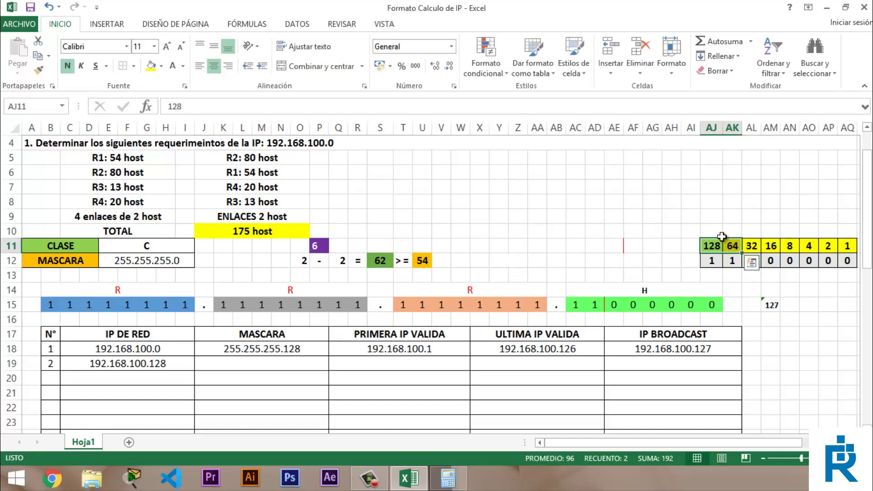
left_click(162, 67)
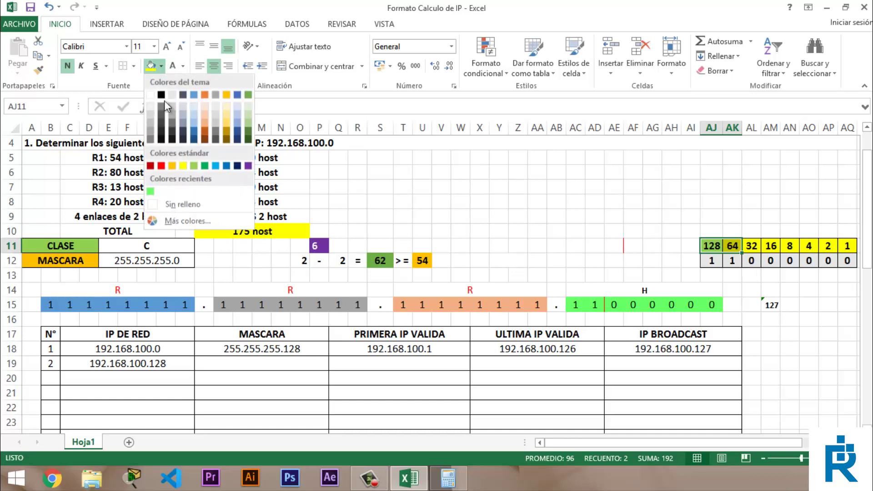
left_click(197, 165)
left_click(750, 274)
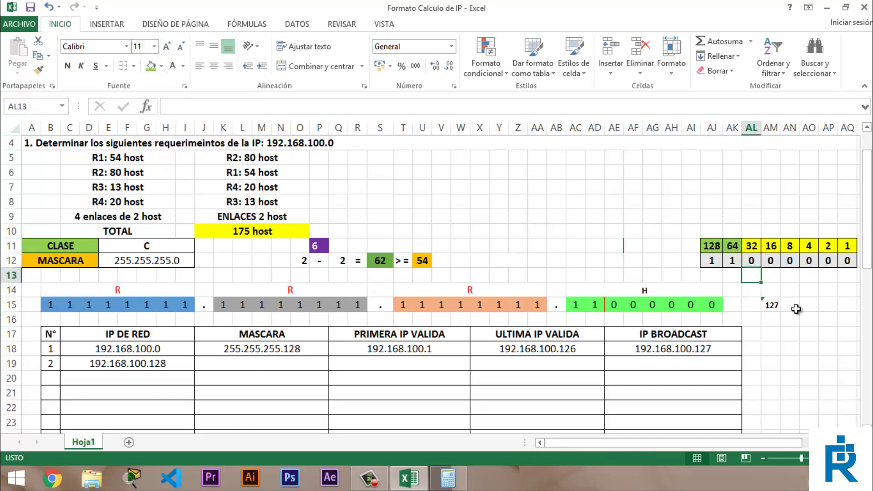
Switch to Calculator, add 128+64 for the mask's last octet, and return to the spreadsheet.
left_click(448, 477)
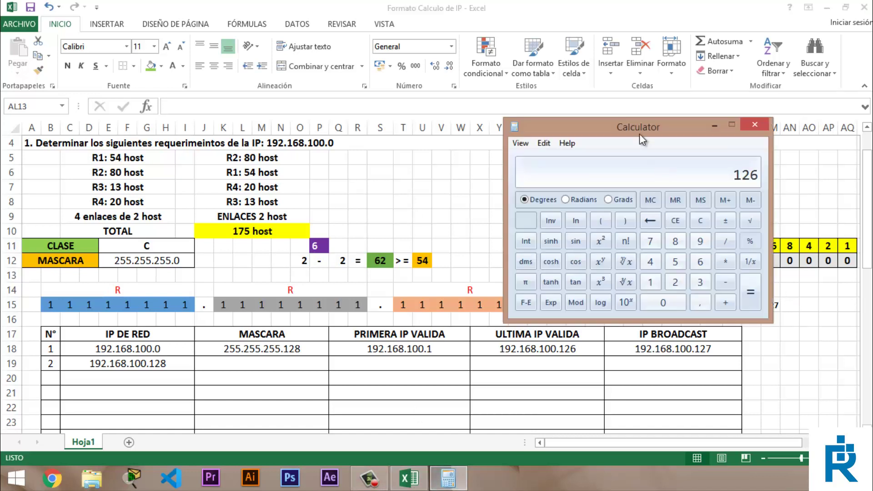
left_click_drag(582, 125, 392, 108)
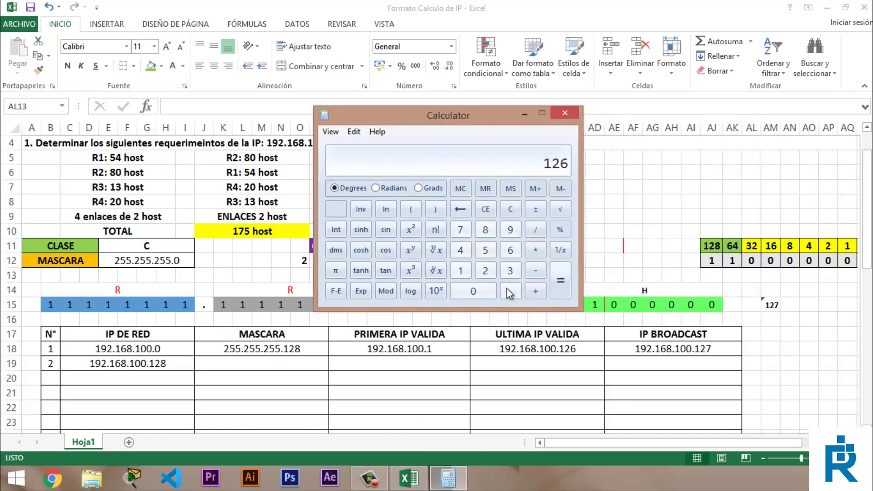
left_click(486, 210)
type("128+64")
key("Return")
left_click(526, 113)
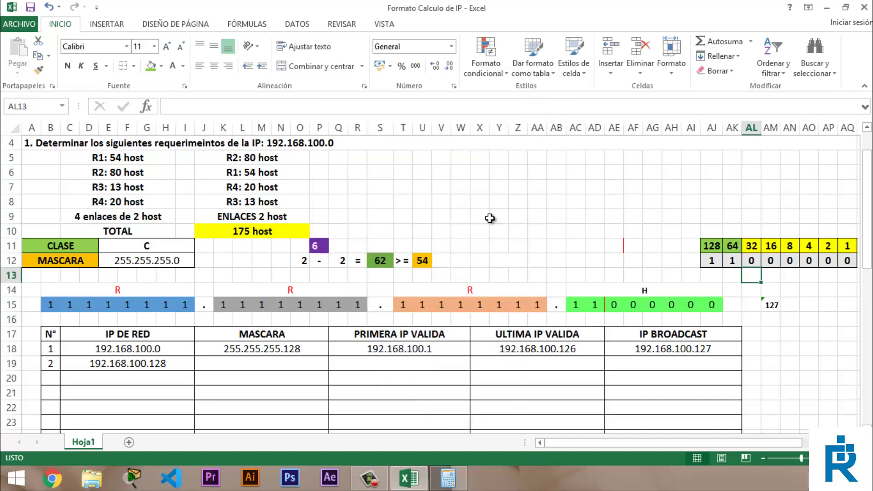
Enter 255.255.255.192 as the MASCARA of subnet row 2.
left_click(259, 363)
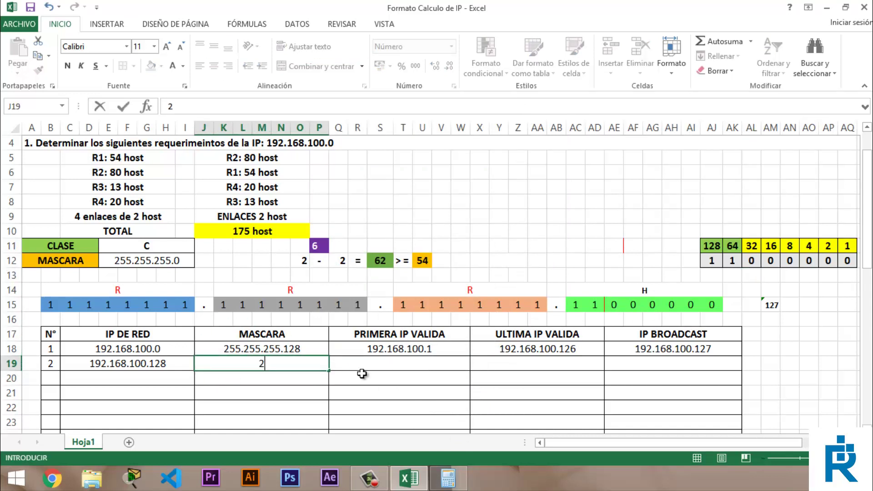
type("255.255.255")
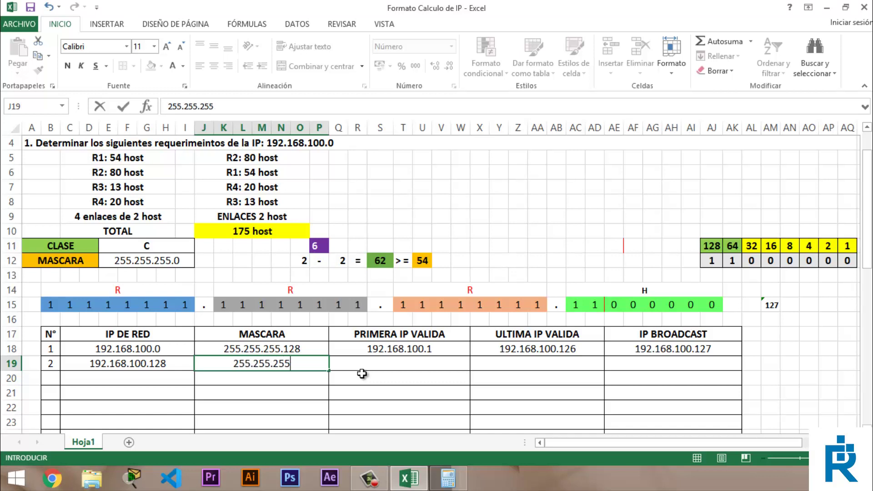
type(".192")
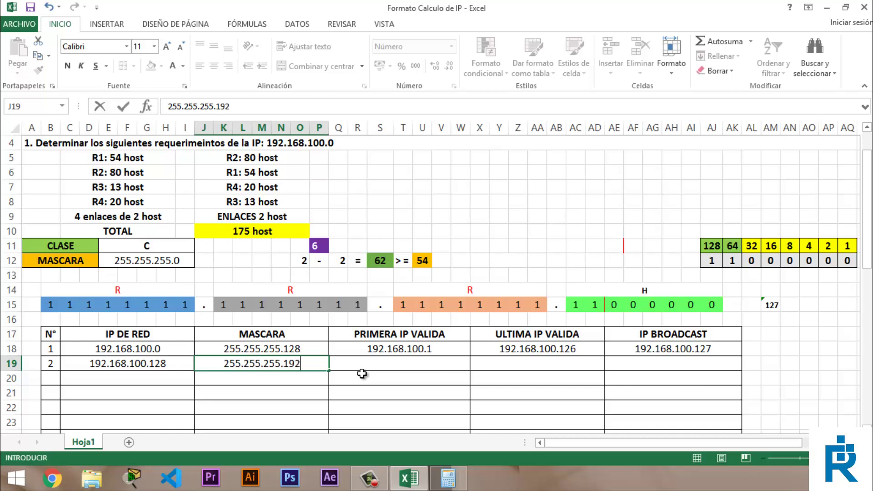
key("Tab")
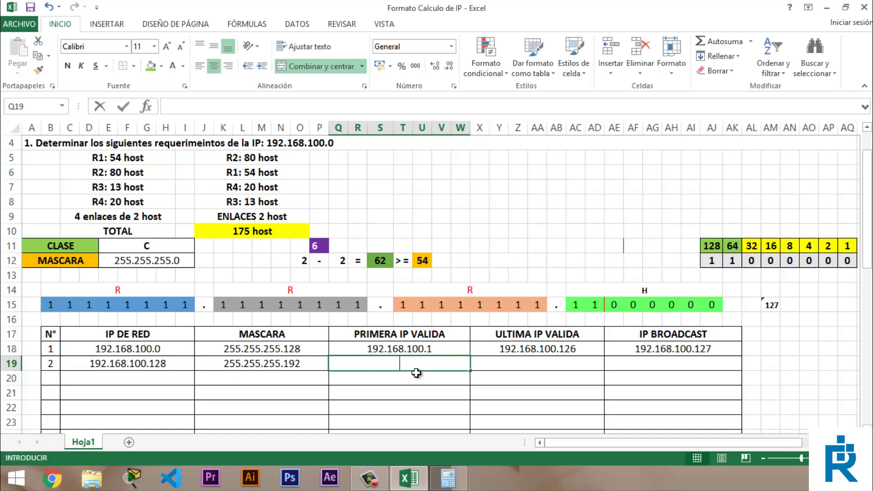
Enter 192.168.100.129 as the PRIMERA IP VALIDA of subnet row 2.
type("19")
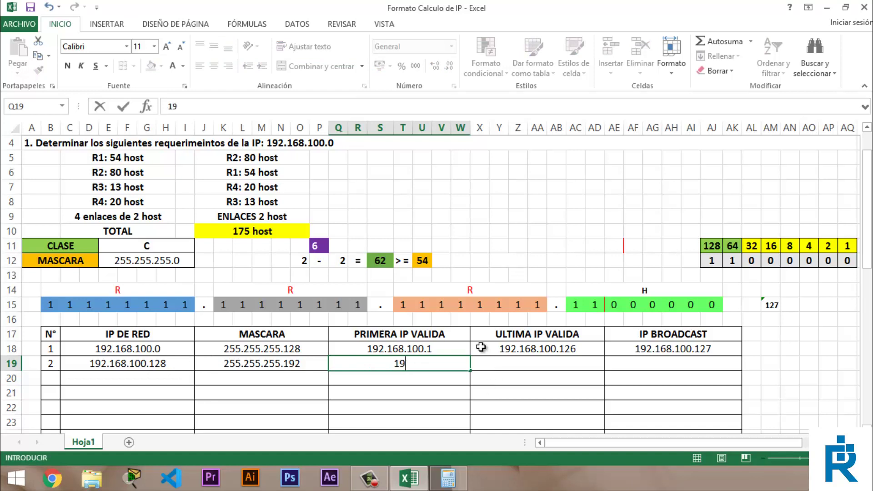
type("2.168")
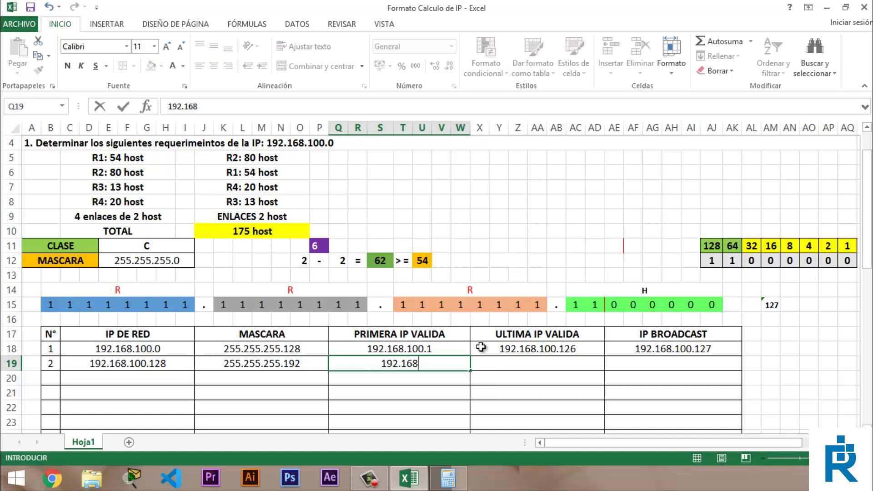
type(".100.")
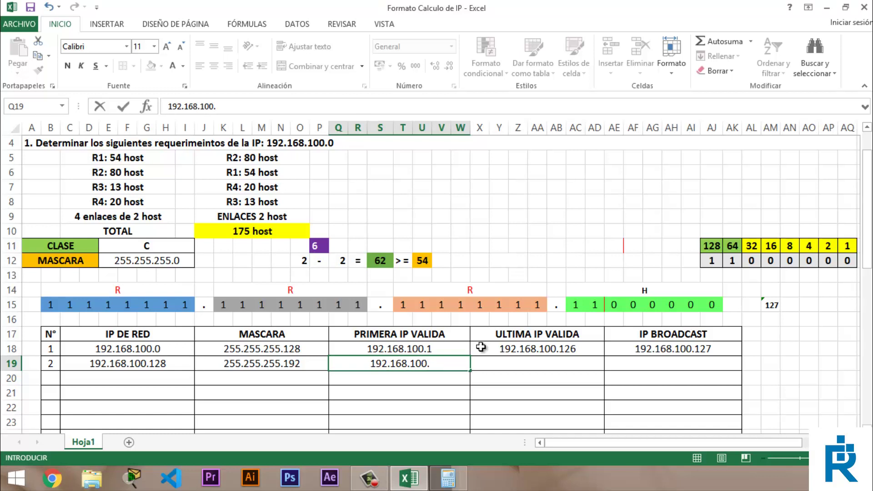
type("129")
key("Tab")
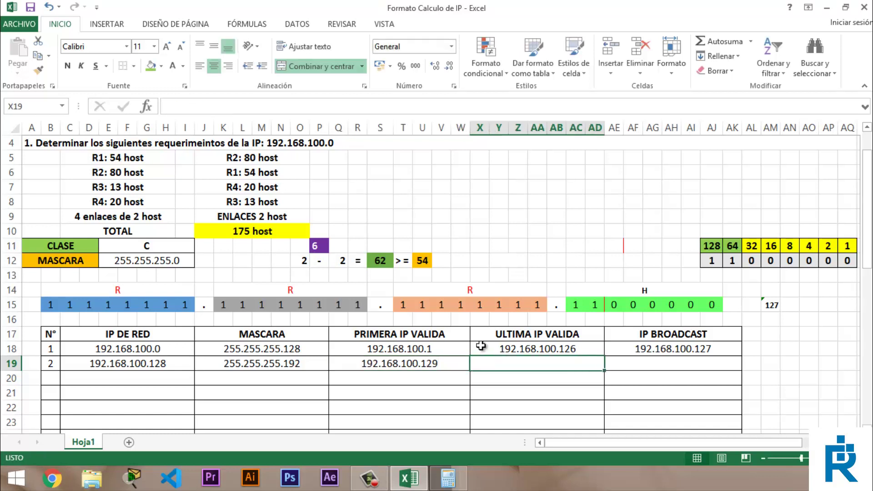
key("Tab")
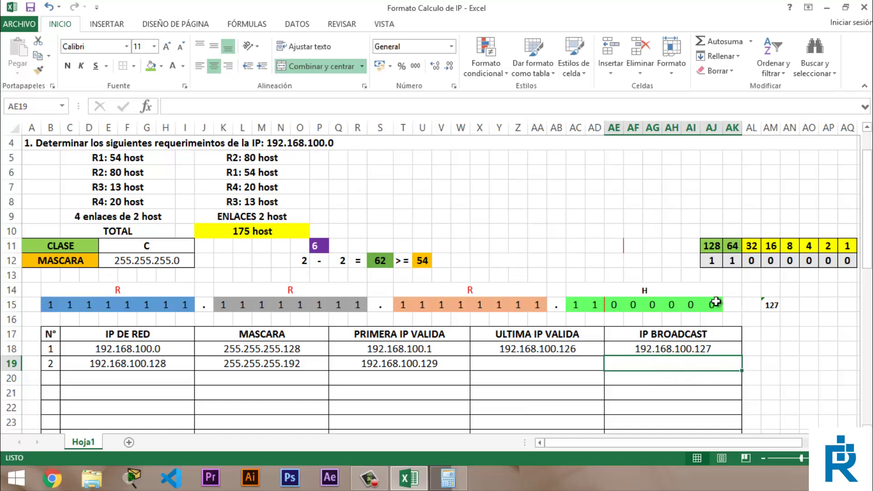
Change the SUMA formula in AM15 to add only the six host-bit weights AL11:AQ11.
left_click_drag(716, 301, 614, 304)
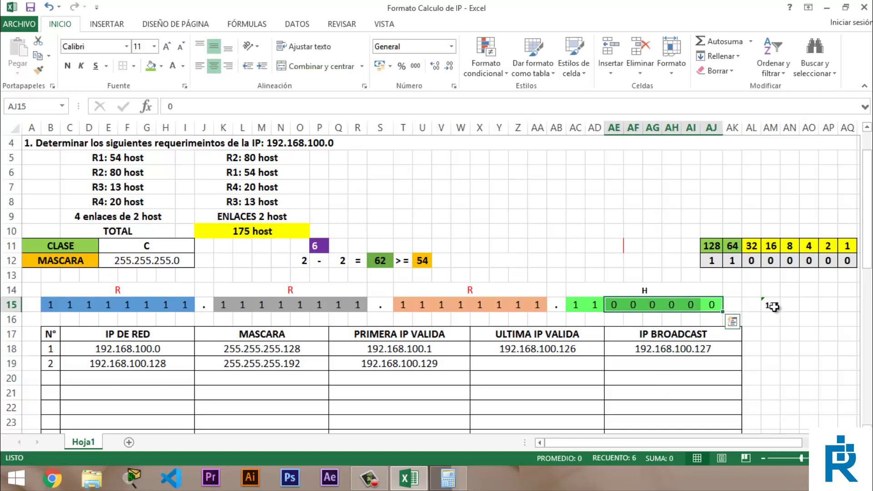
double_click(773, 307)
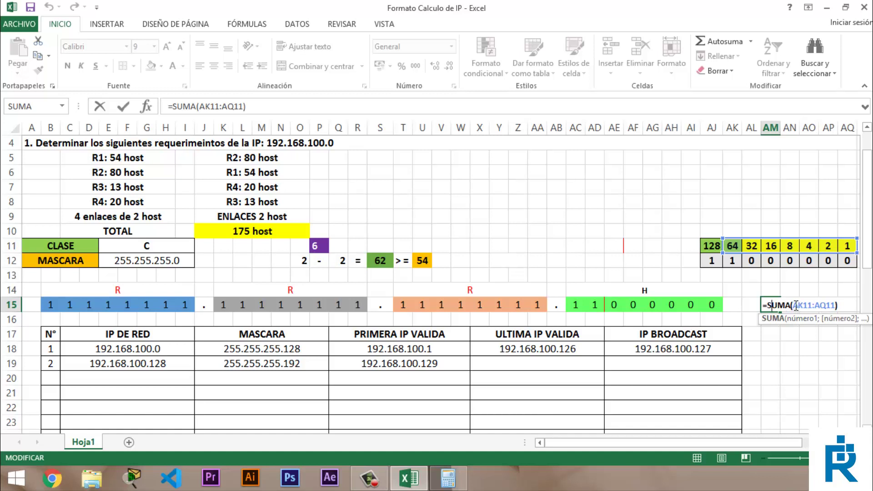
left_click_drag(794, 305, 832, 307)
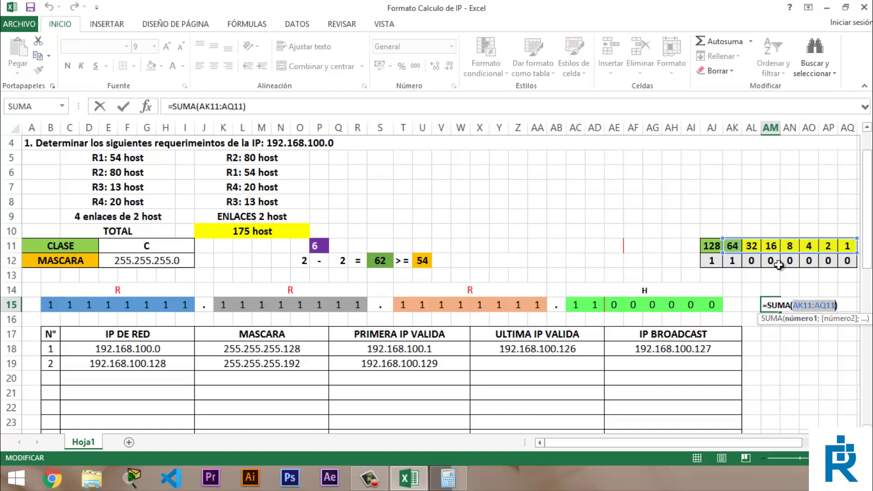
left_click_drag(751, 246, 847, 246)
key("Return")
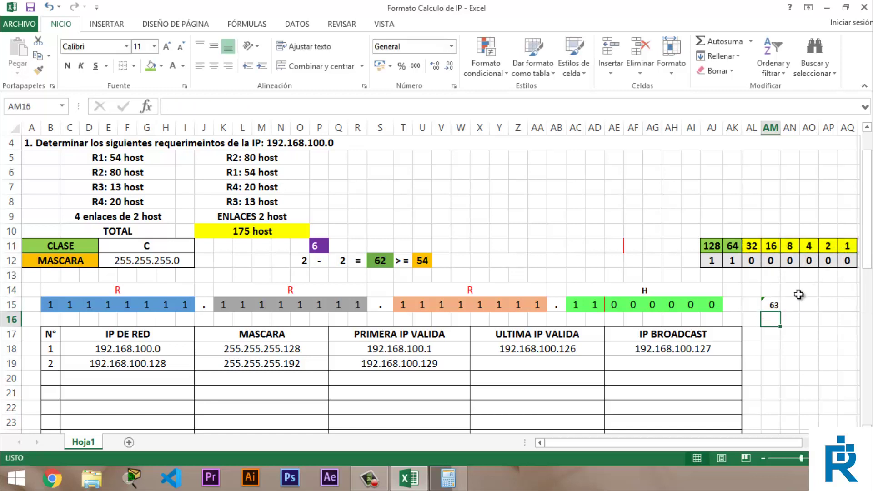
Switch to Calculator, add 128 + 63 for the broadcast's last octet, and return to the spreadsheet.
left_click(773, 303)
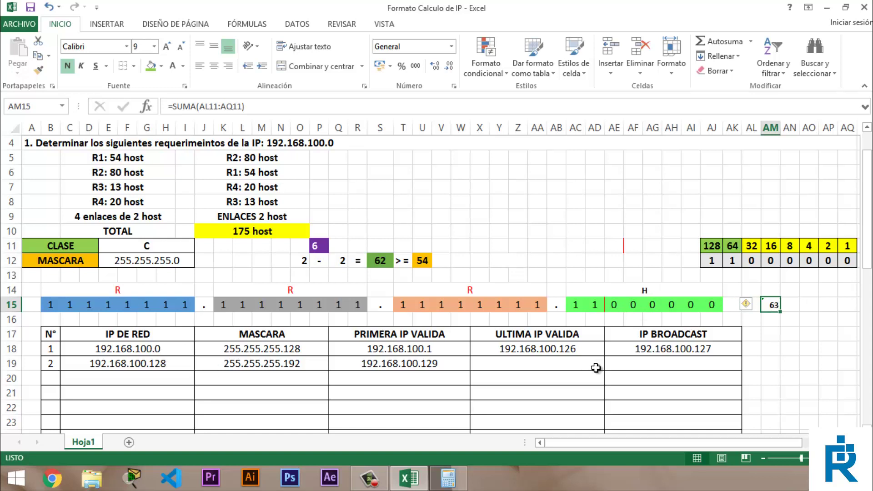
left_click(448, 482)
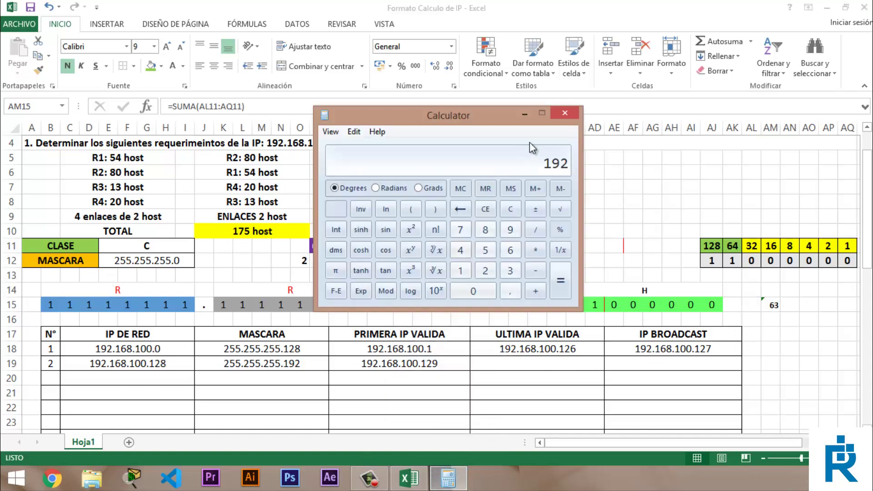
left_click(485, 193)
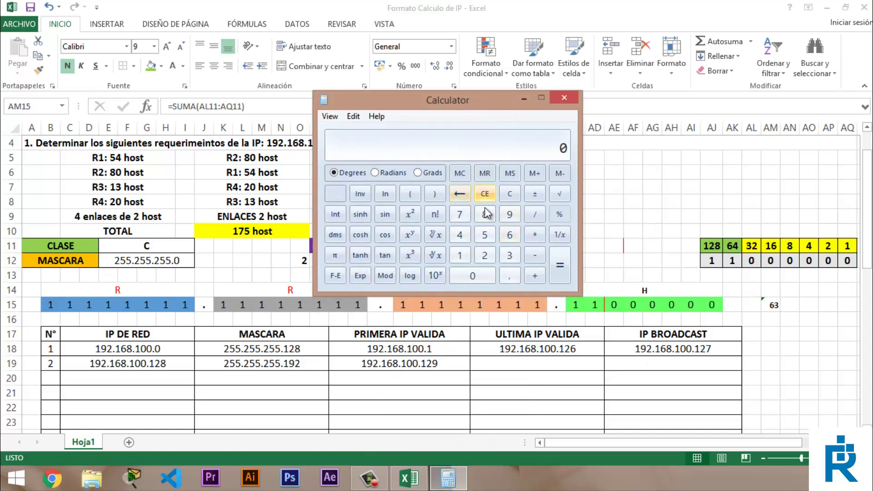
type("128 + 63")
left_click(522, 97)
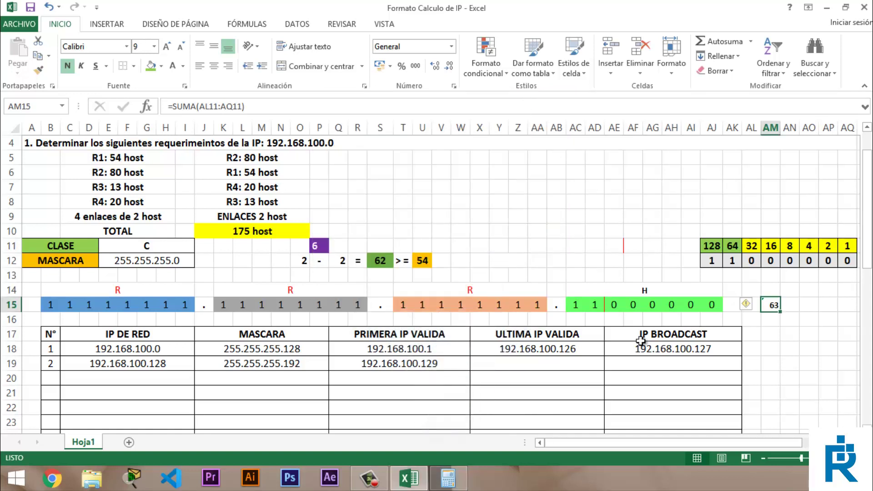
Enter 192.168.100.191 as the IP BROADCAST of subnet row 2, check it against the Calculator result, and close Calculator.
double_click(668, 362)
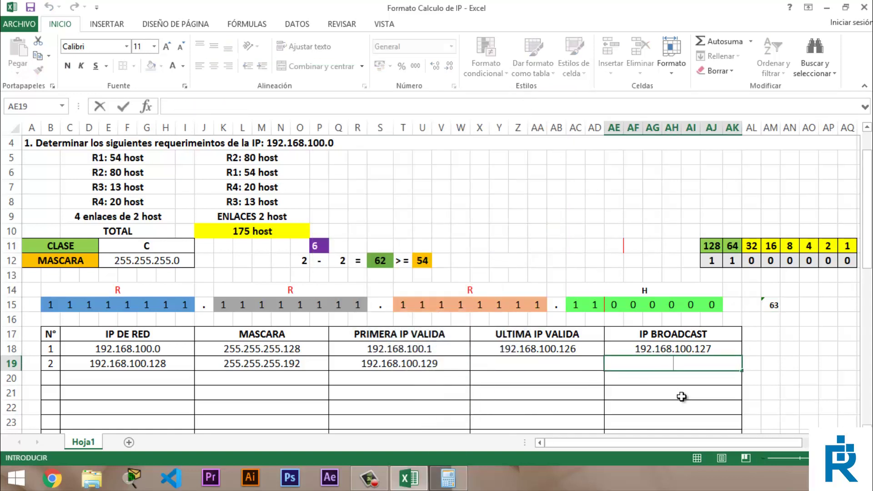
type("192.168.100")
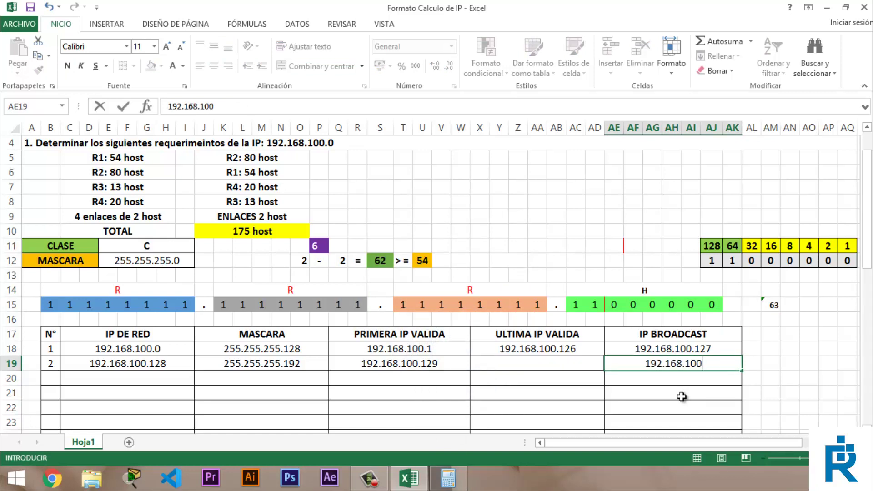
type(".191")
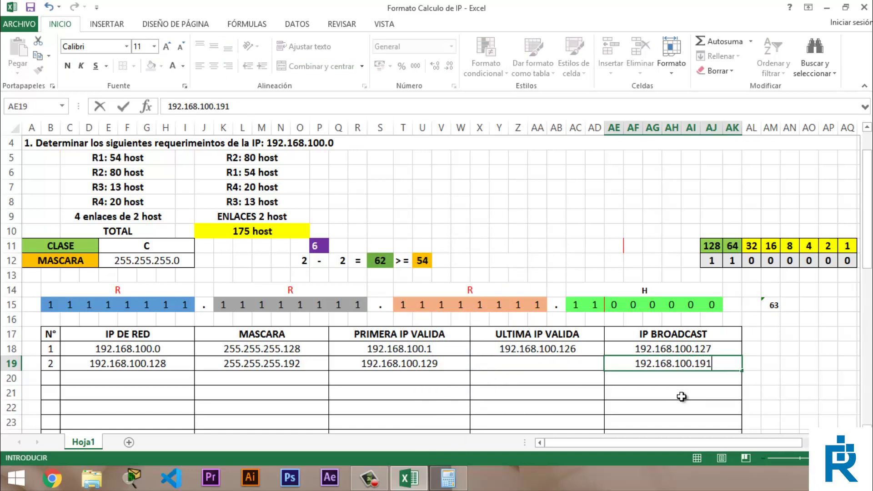
key("Return")
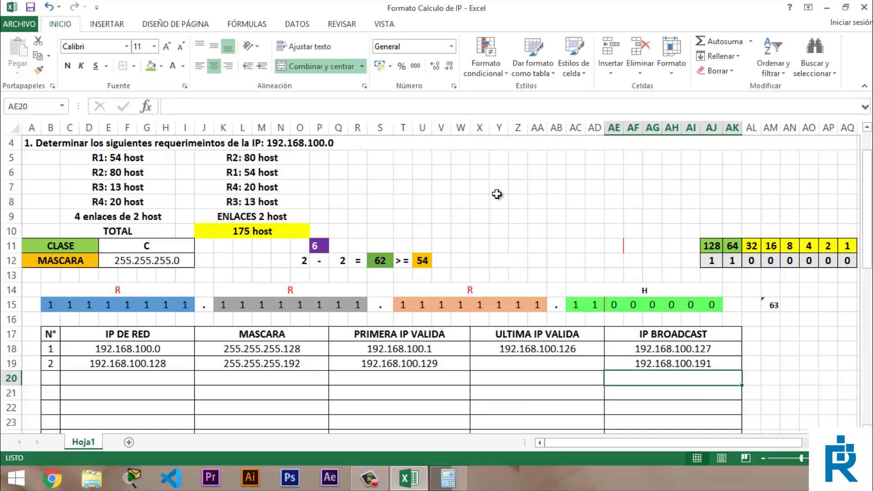
left_click(441, 482)
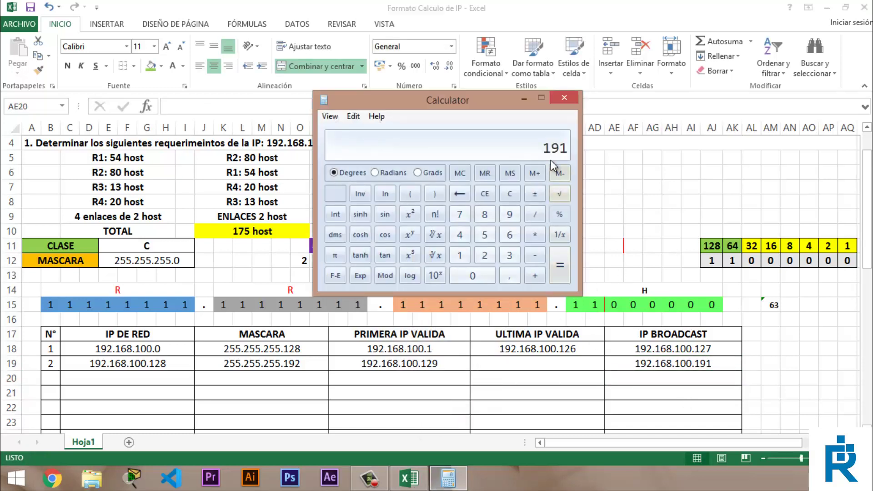
left_click(565, 97)
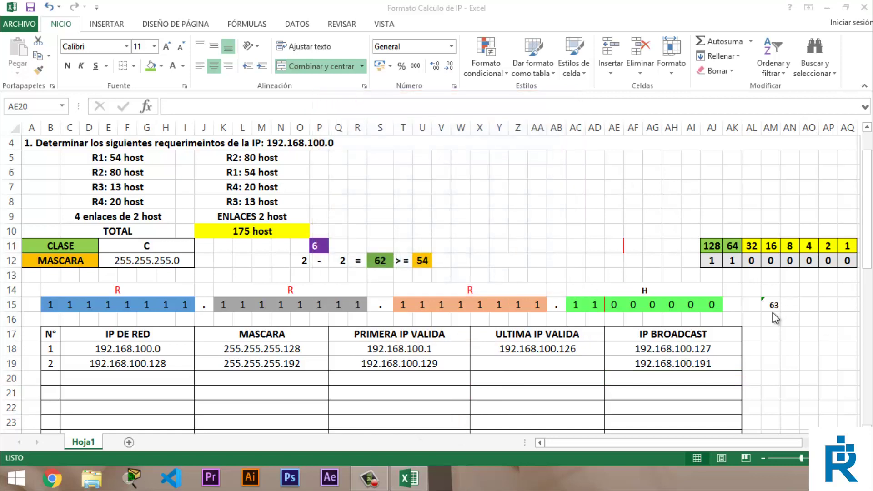
Enter 192.168.100.190 as the ULTIMA IP VALIDA of subnet row 2 and select that row's addresses for review.
left_click(657, 372)
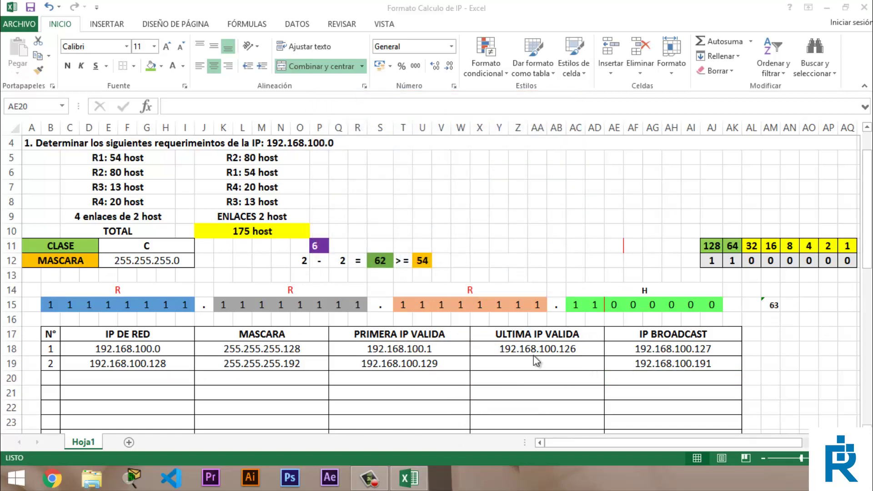
left_click(510, 359)
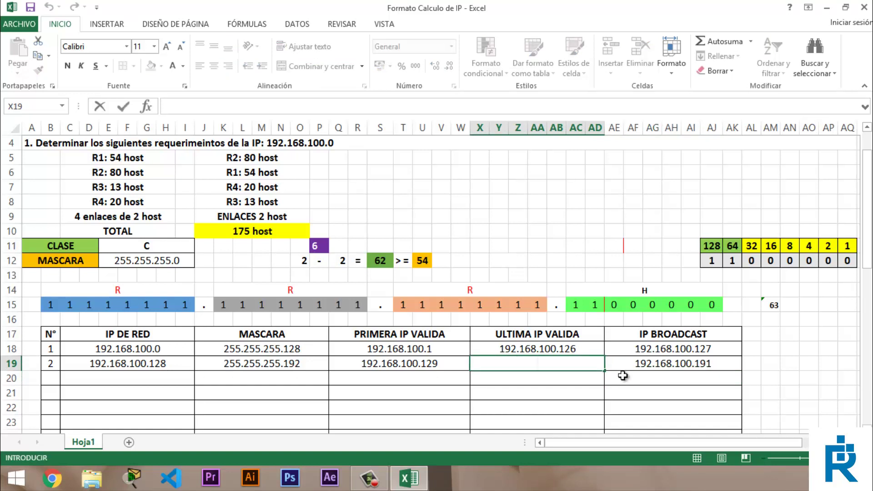
type("192.168.1")
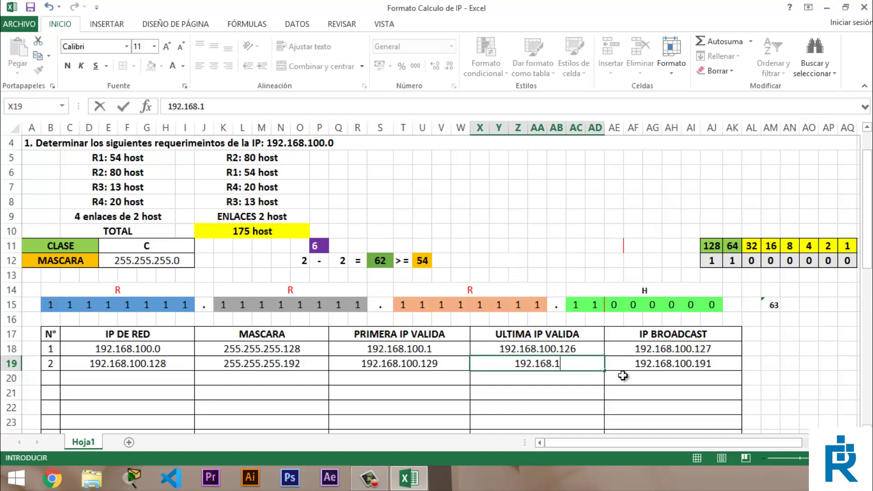
type("00.")
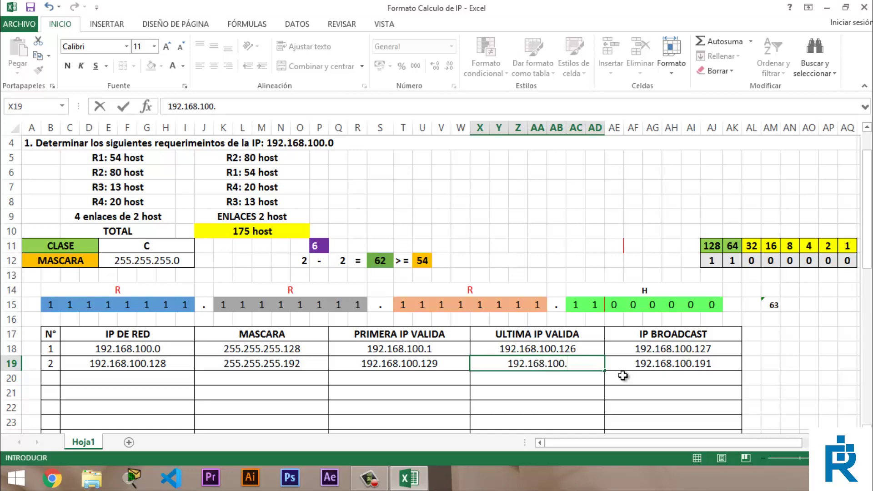
type("12")
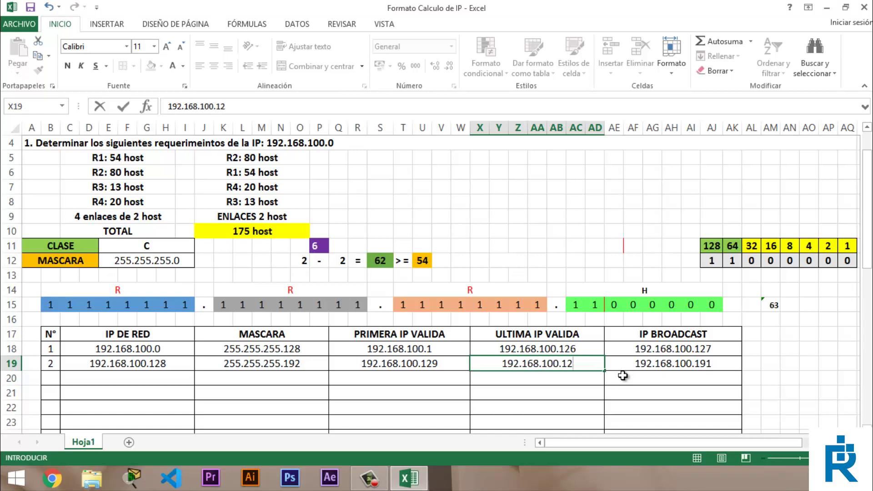
key("BackSpace")
type("90")
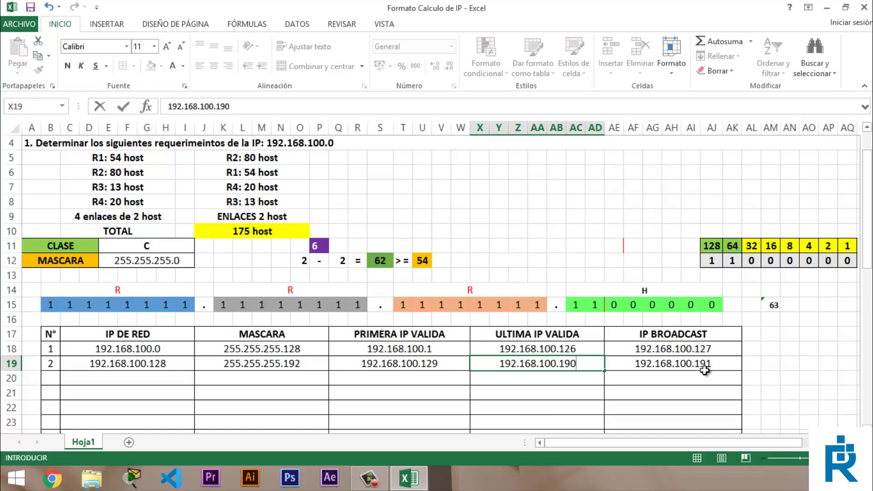
key("Return")
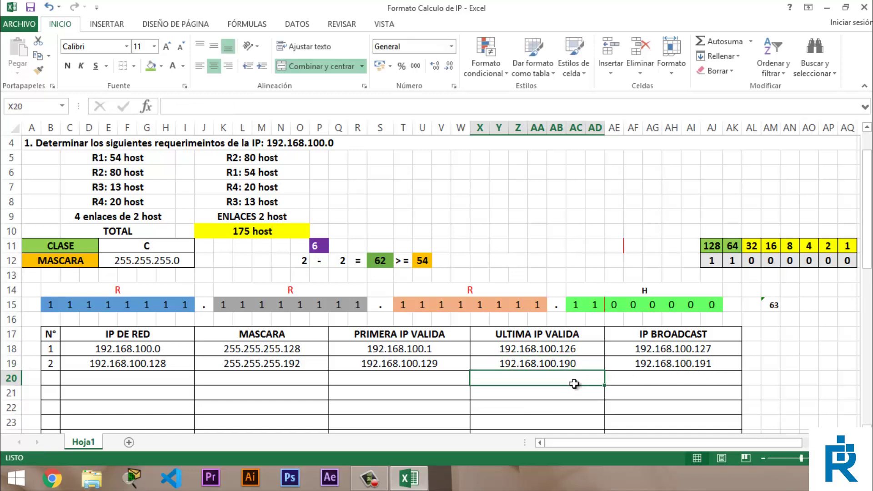
left_click_drag(121, 366, 645, 360)
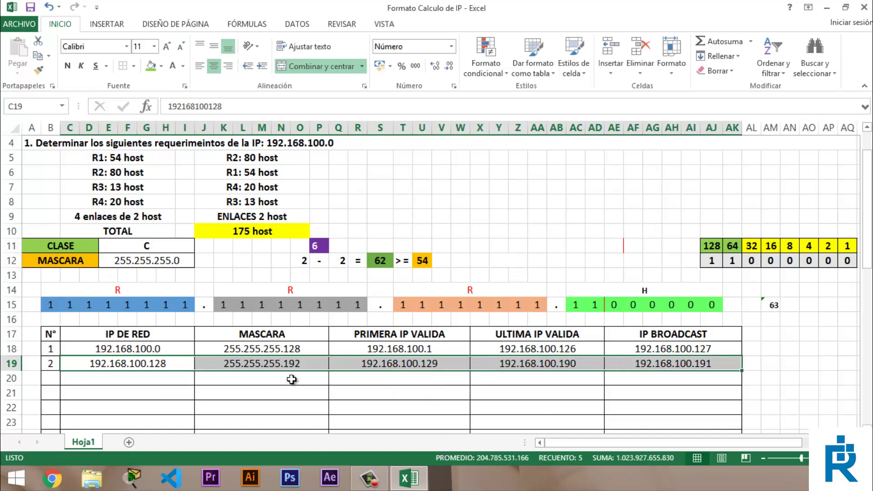
Number the next subnet row 3 and enter 192.168.100.192 as its IP DE RED.
left_click(177, 383)
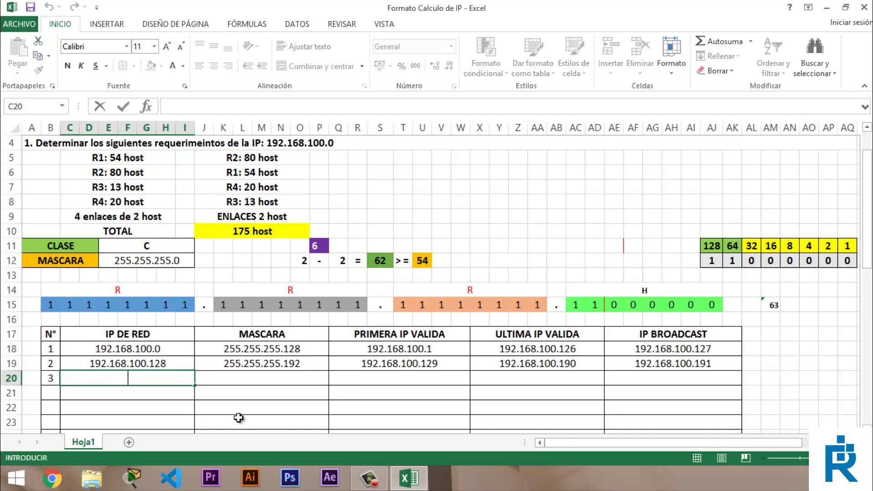
type("192.168.")
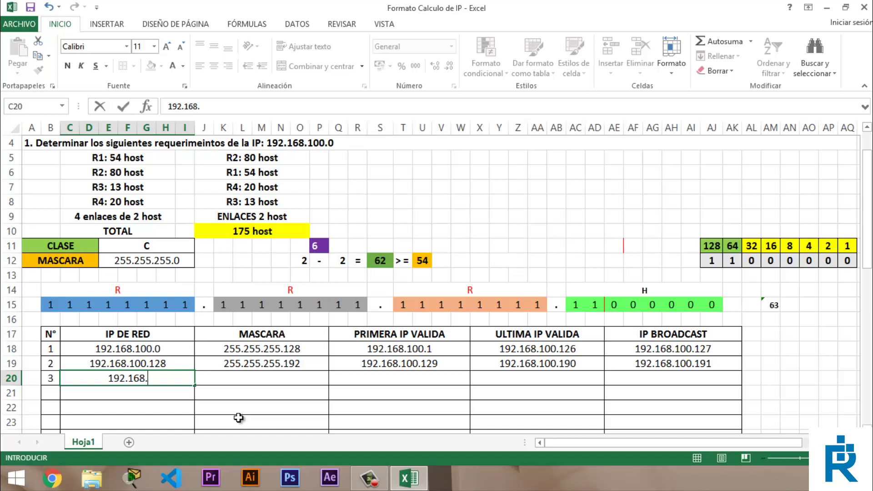
type("100.")
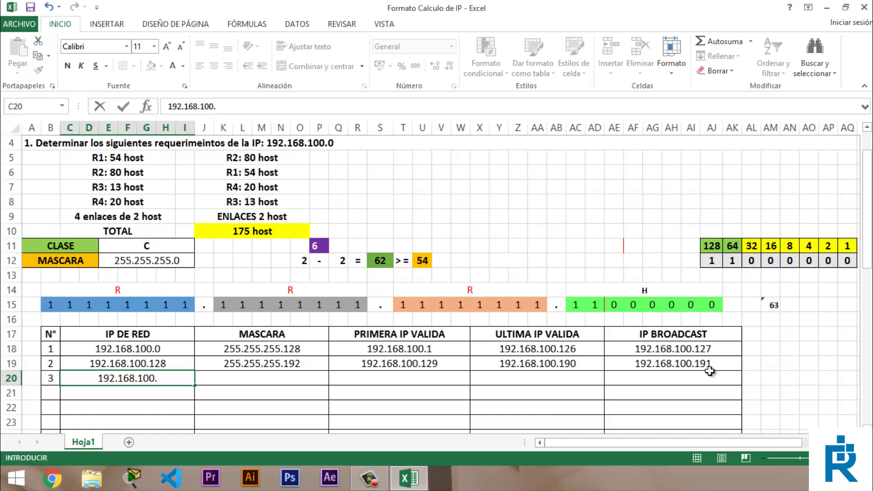
type("192")
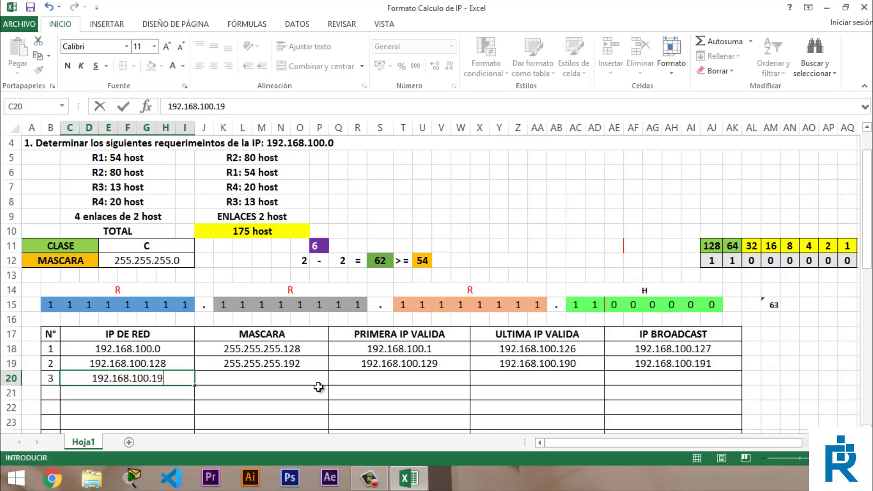
key("Tab")
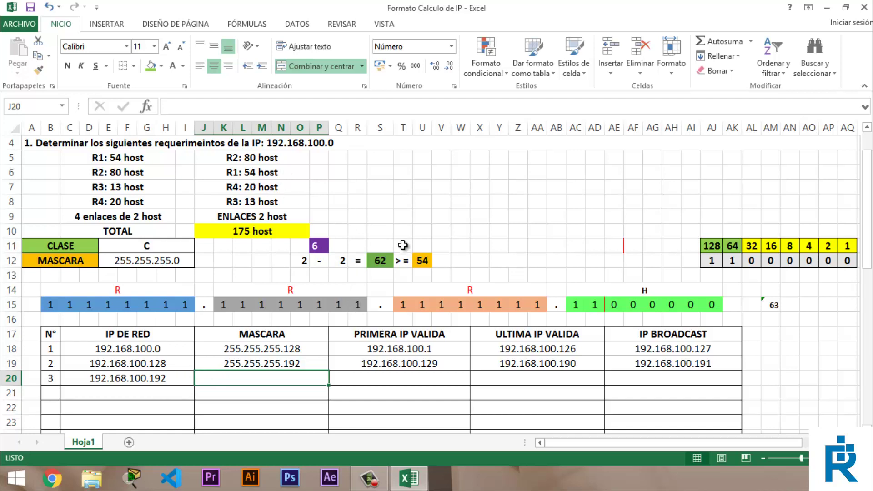
Set the required host count in U12 to 20 and select the power-of-two exponent in P11.
left_click(429, 261)
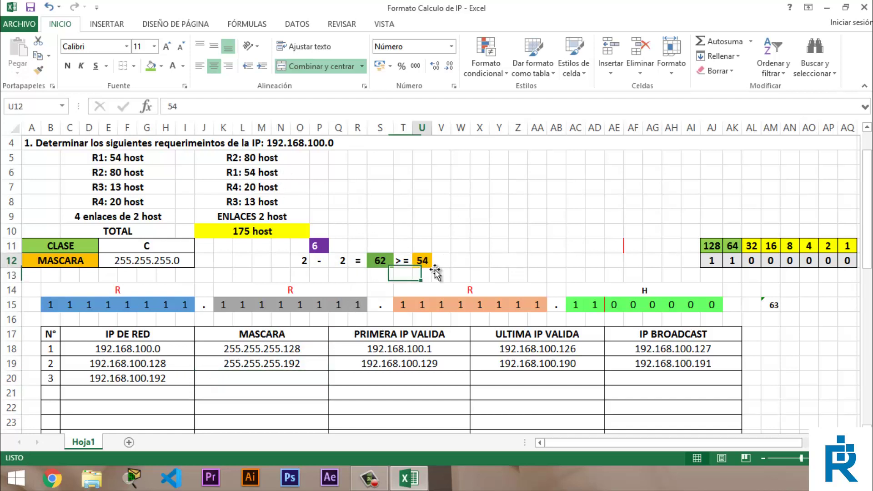
type("20")
key("Return")
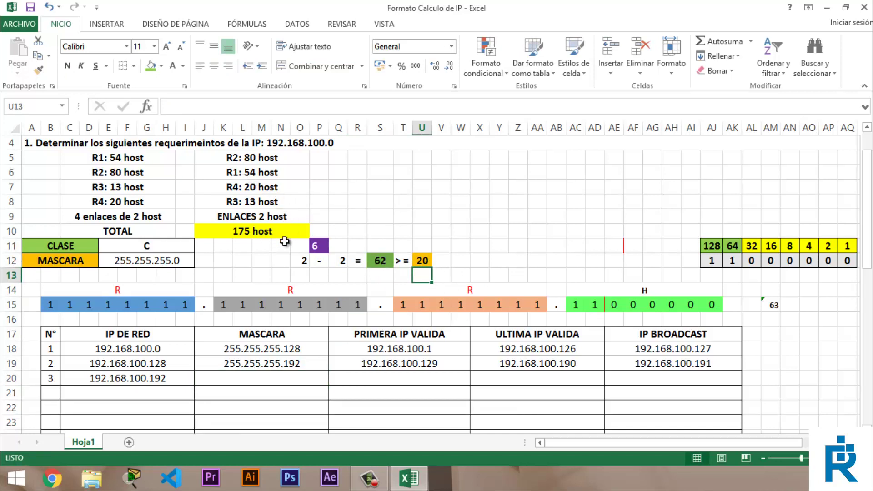
left_click(316, 250)
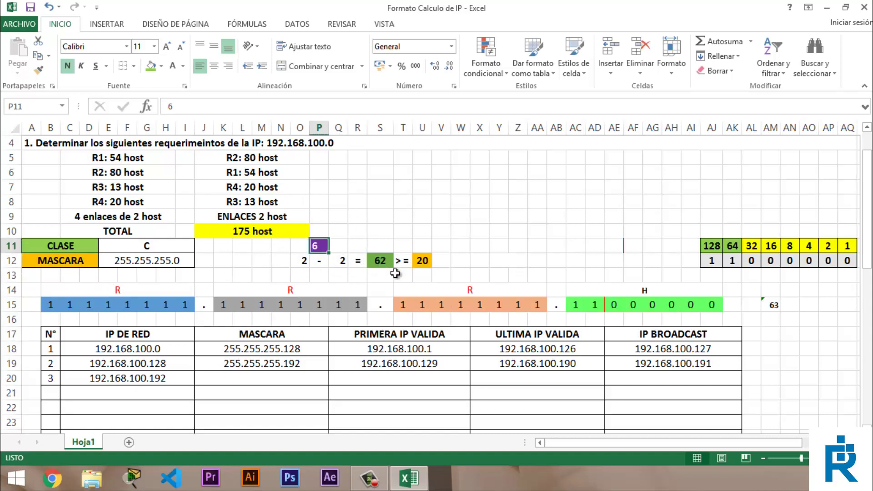
Test 5 and 4 as the exponent in P11 against the 20-host requirement, leaving it at 5.
type("5")
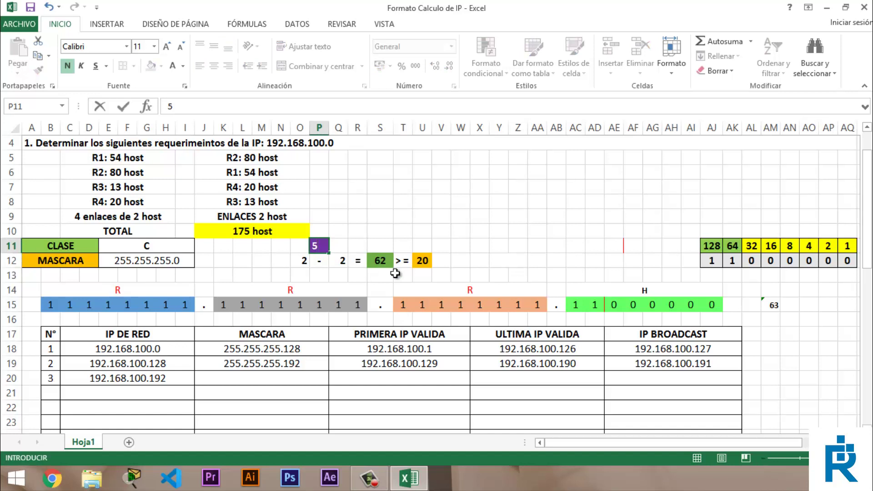
key("Return")
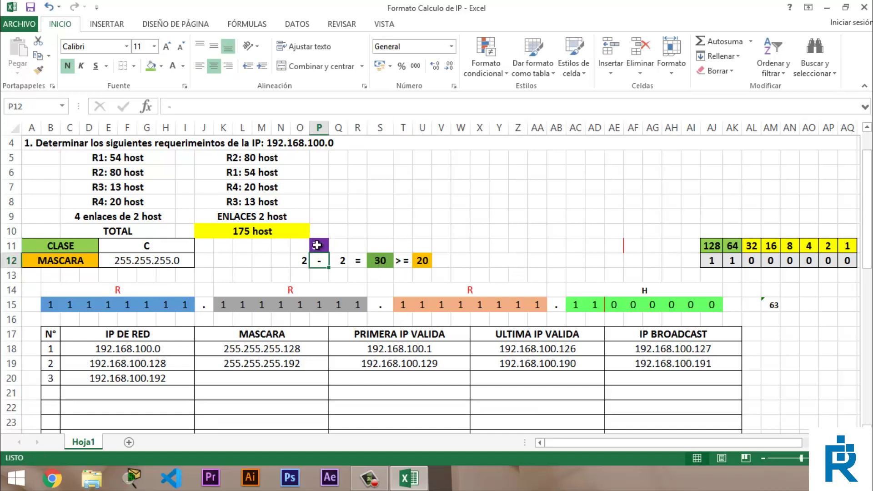
key("Up")
type("4")
key("Return")
left_click(319, 248)
type("5")
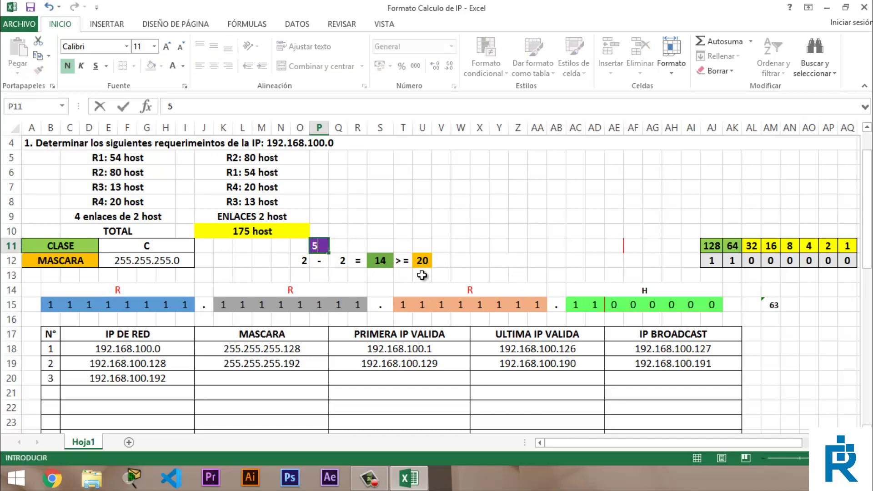
key("Return")
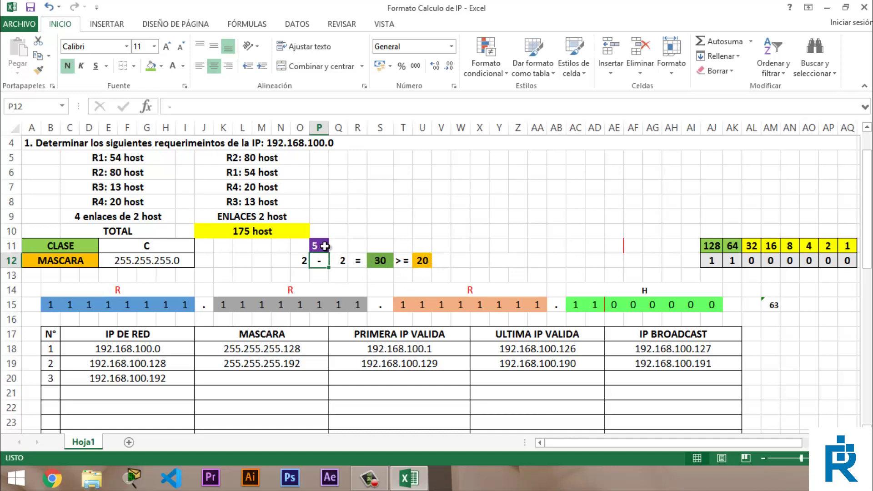
Draw a red divider border between AE15 and AF15 to mark off the five host bits of the last octet.
left_click(713, 304)
left_click(691, 304)
left_click(672, 305)
left_click(651, 304)
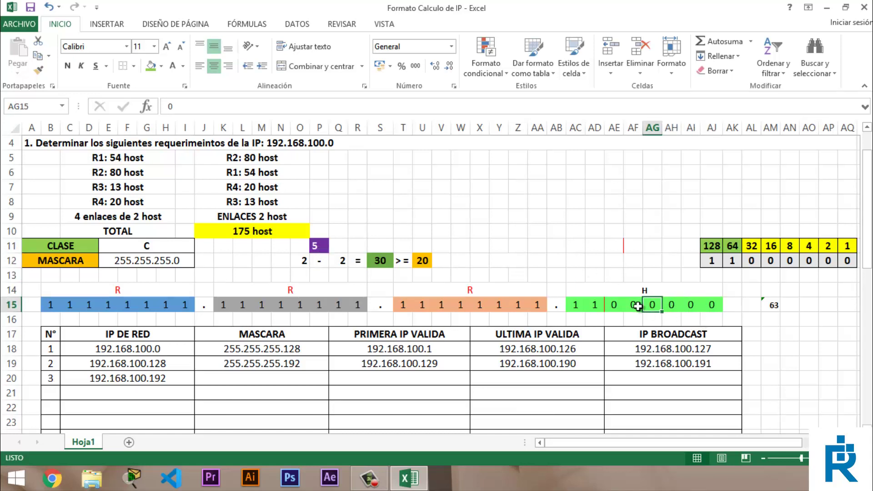
left_click(636, 305)
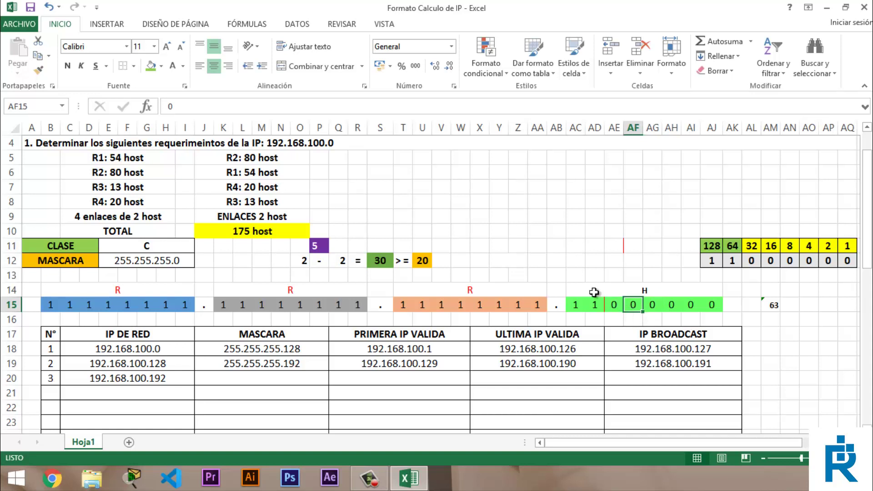
left_click(134, 66)
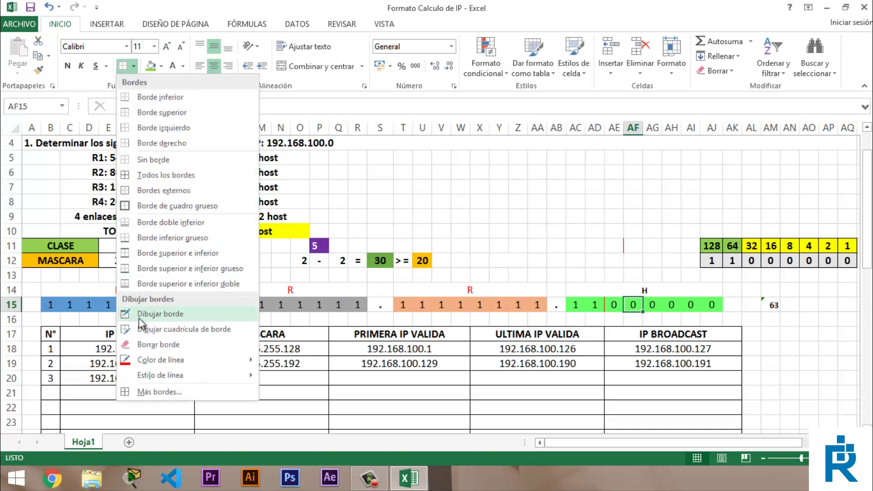
mouse_move(162, 362)
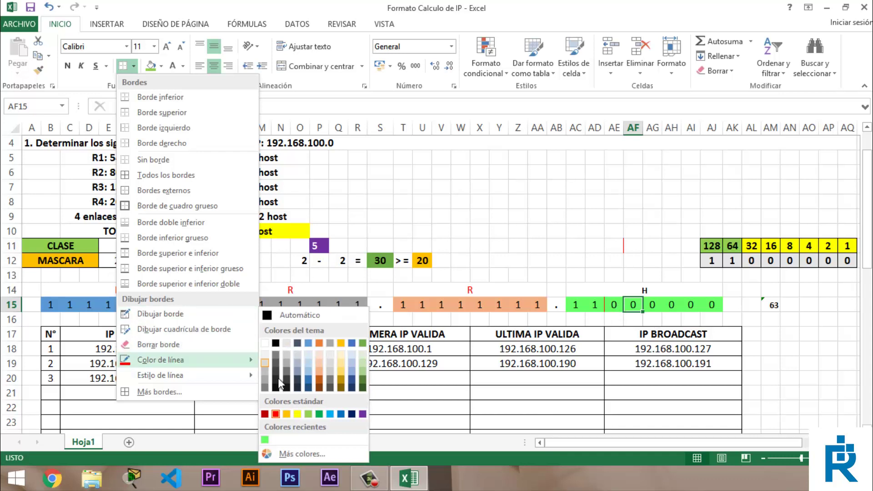
left_click(275, 414)
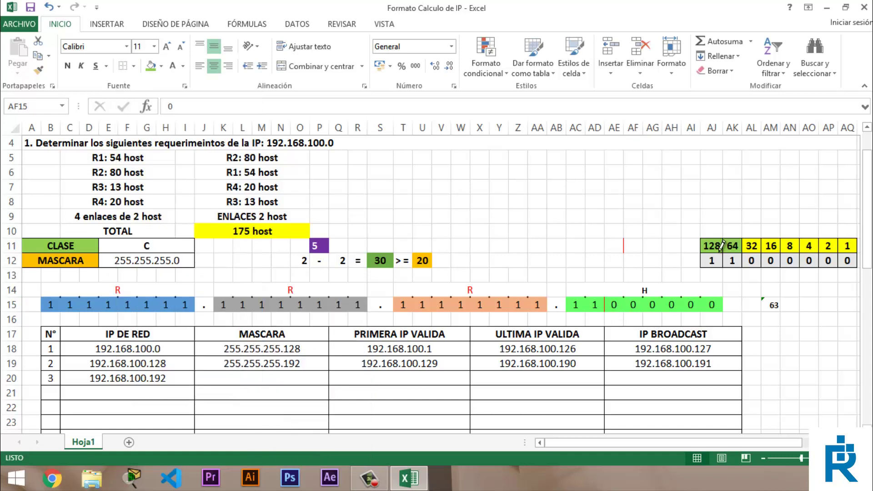
left_click(626, 304)
key("Escape")
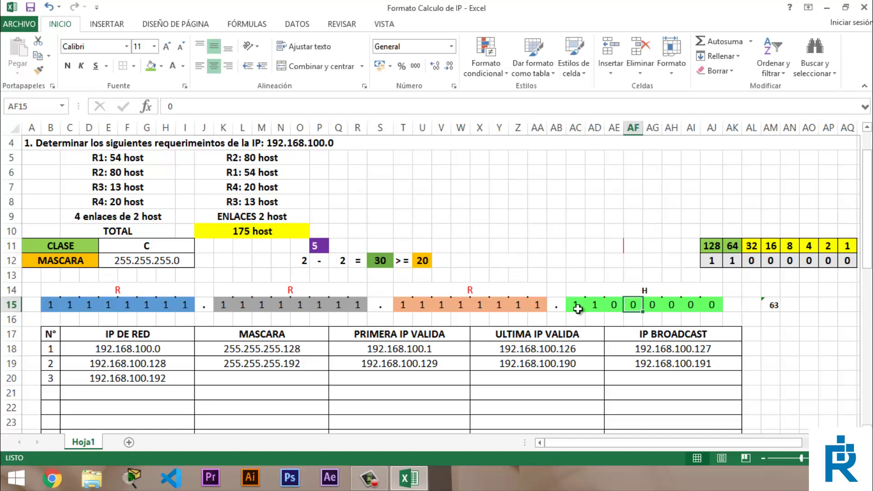
left_click(661, 284)
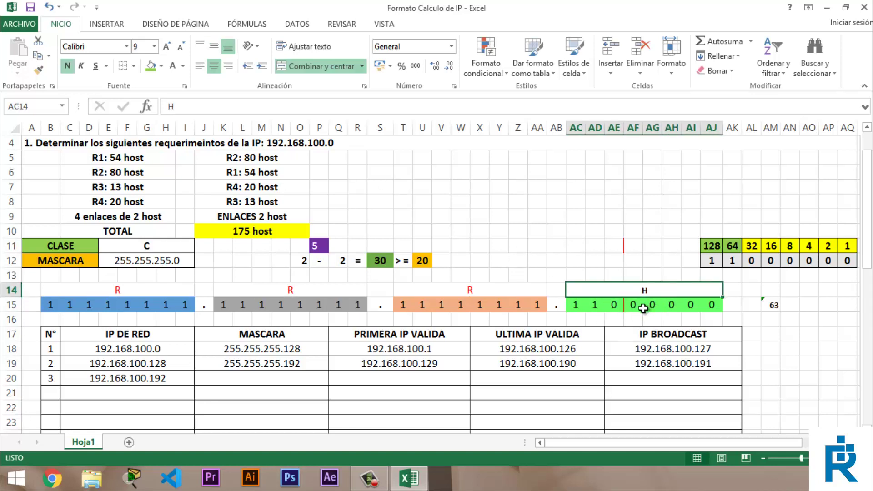
Set the last octet's third bit in AE15 to 1.
left_click(615, 311)
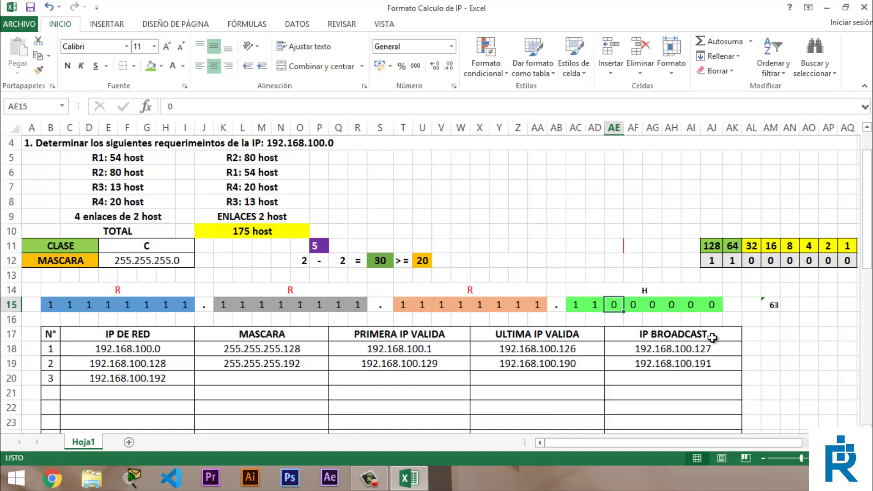
type("1")
key("Right")
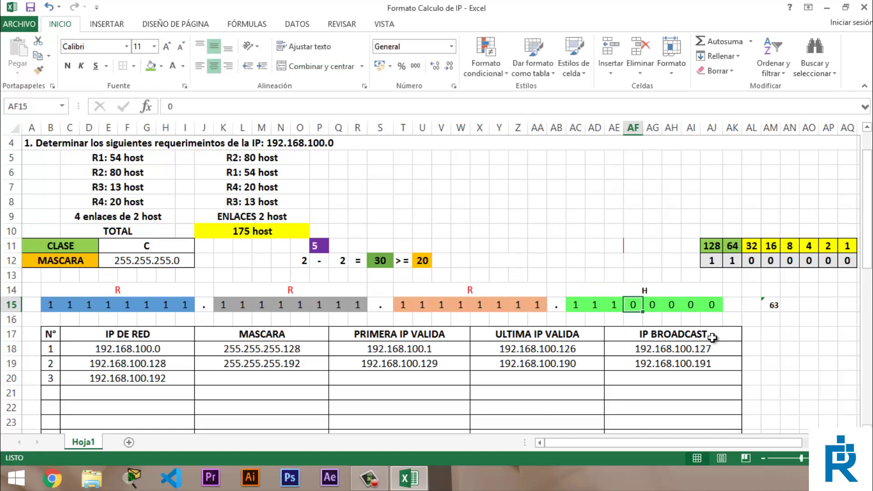
Fill the bit weights 128, 64 and 32 in AJ11:AL11 with green.
left_click_drag(712, 245, 748, 247)
left_click(153, 71)
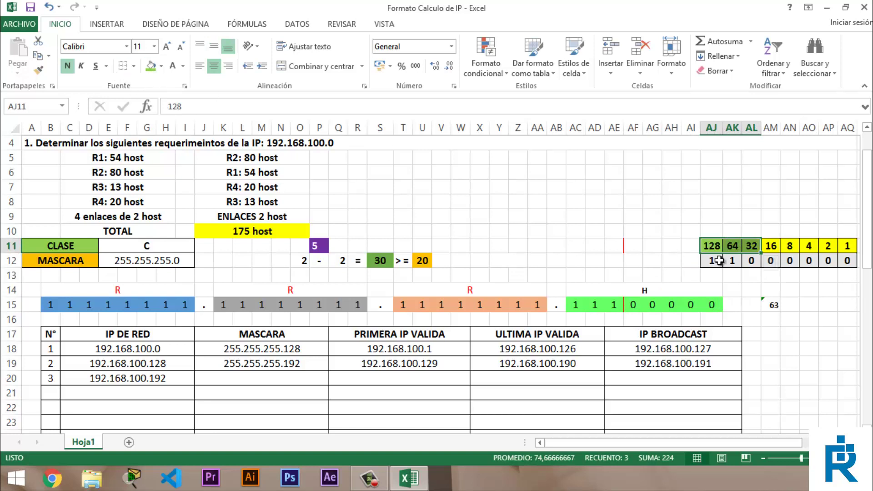
left_click(768, 249)
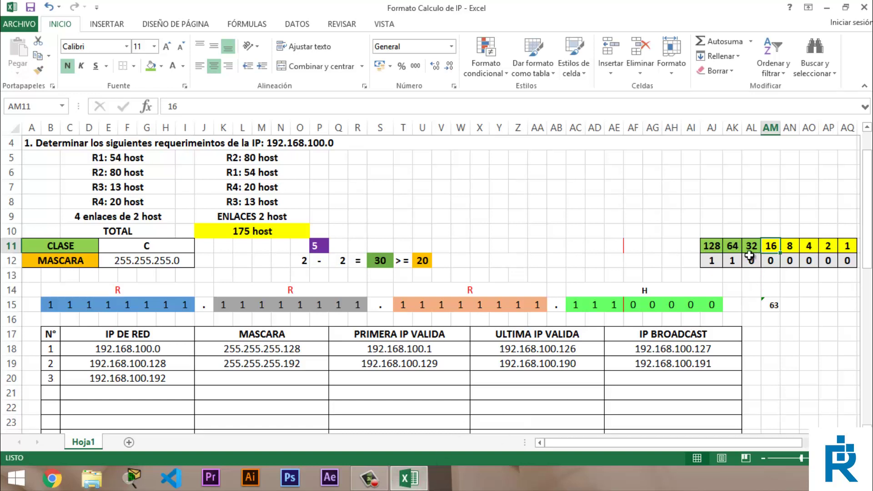
Add up the three network bit weights in AO15 with the formula =AJ11+AK11+AL11.
left_click(808, 306)
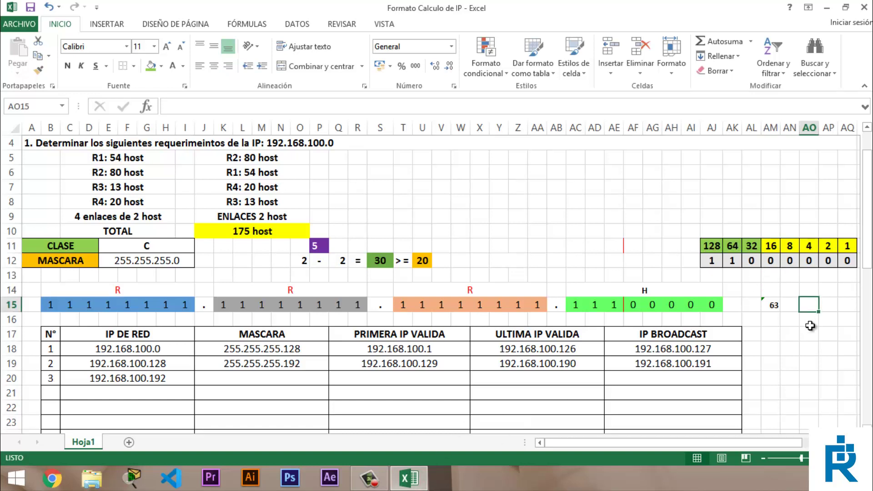
type("=")
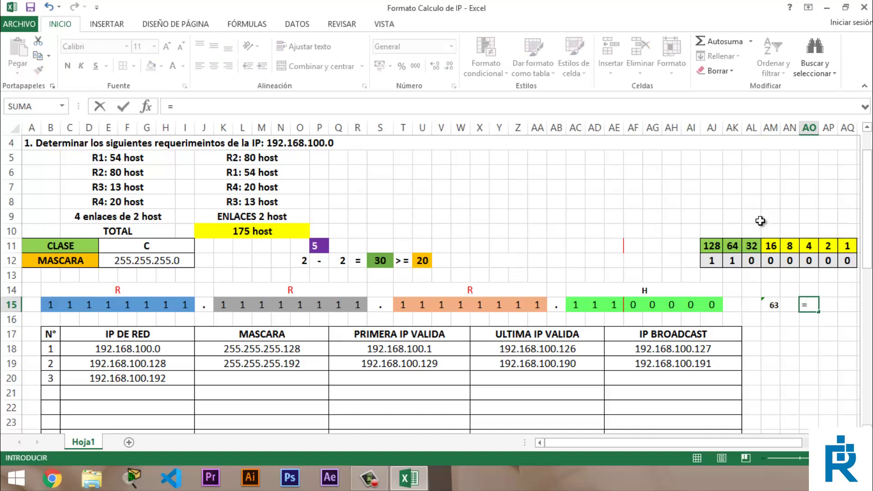
left_click(710, 246)
type("+")
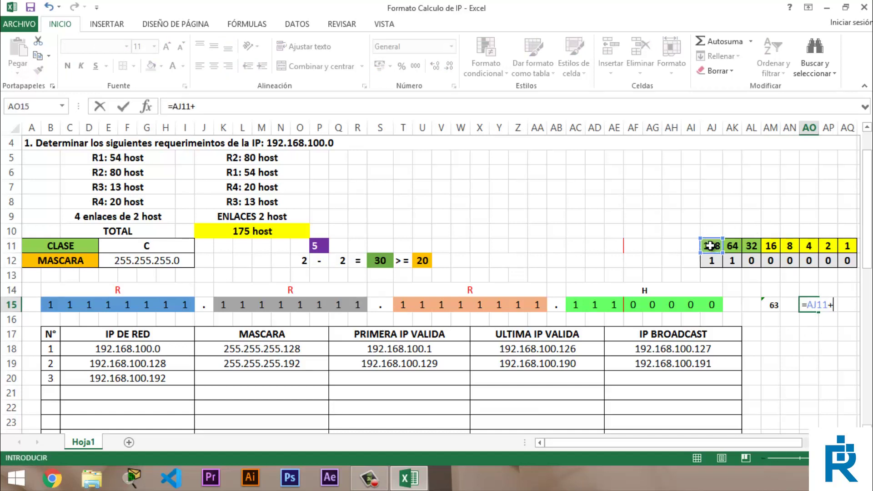
left_click(734, 246)
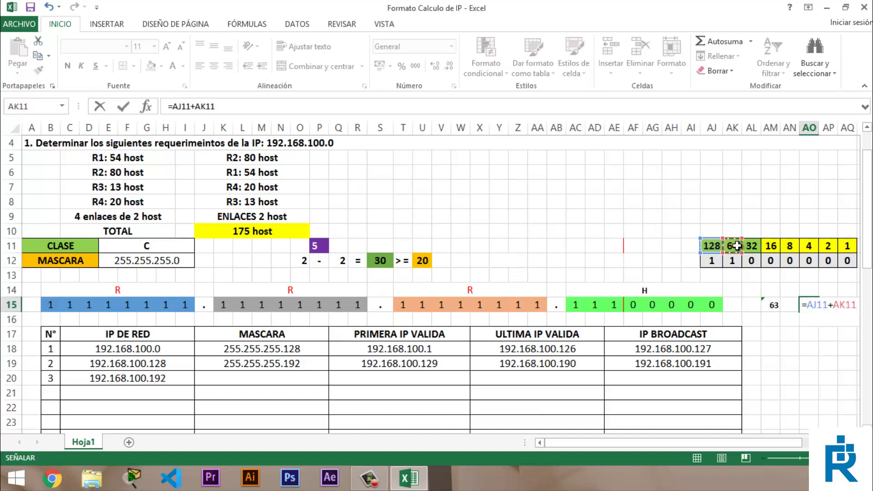
type("+")
left_click(755, 245)
key("Return")
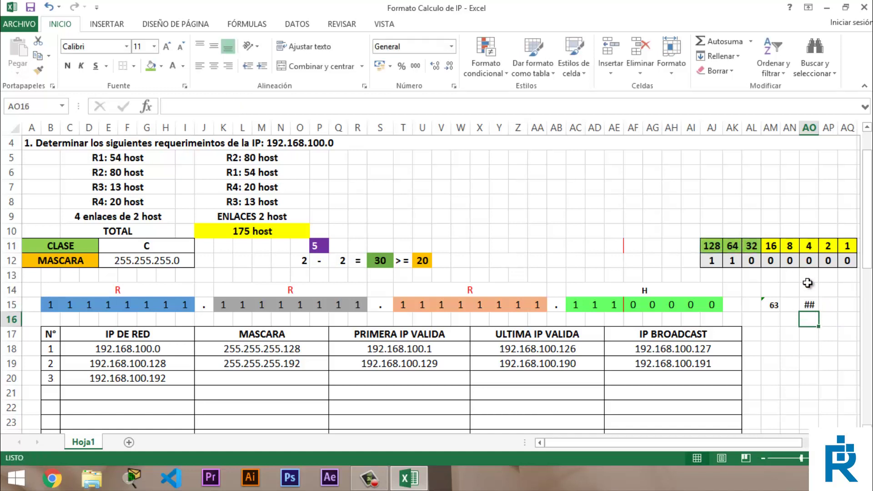
Reduce the font size of the sum in AO15 to 10.
left_click(810, 305)
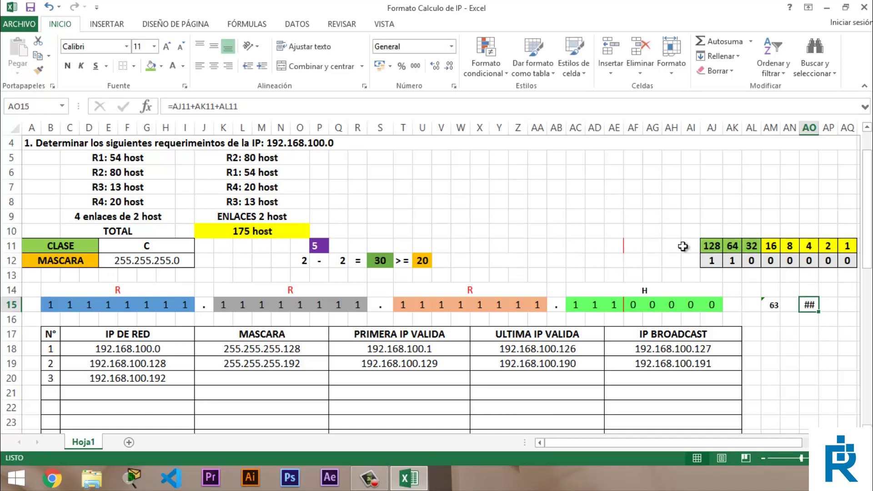
left_click(180, 46)
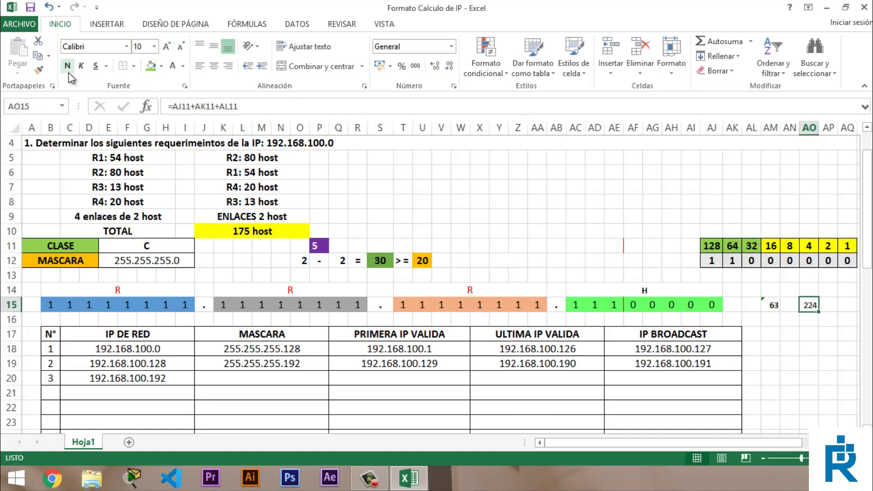
left_click(814, 338)
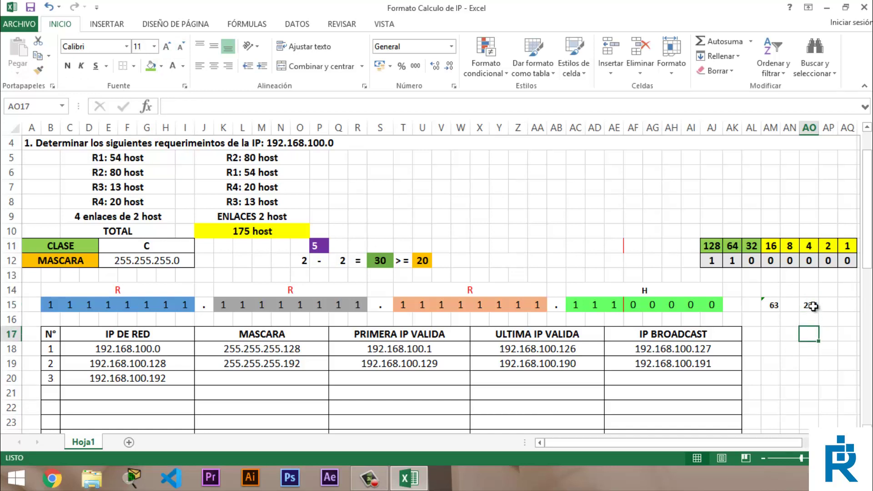
Enter 255.255.255.224 as the mask of subnet 3 in J20.
left_click(272, 380)
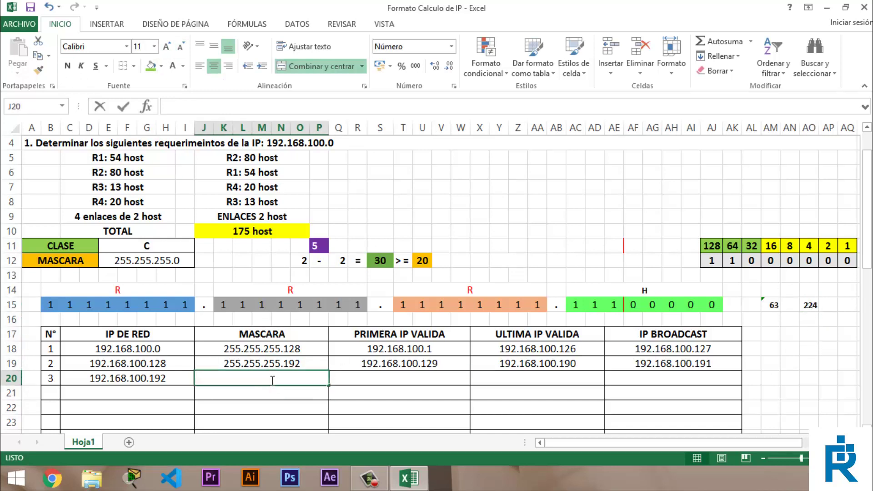
type("55")
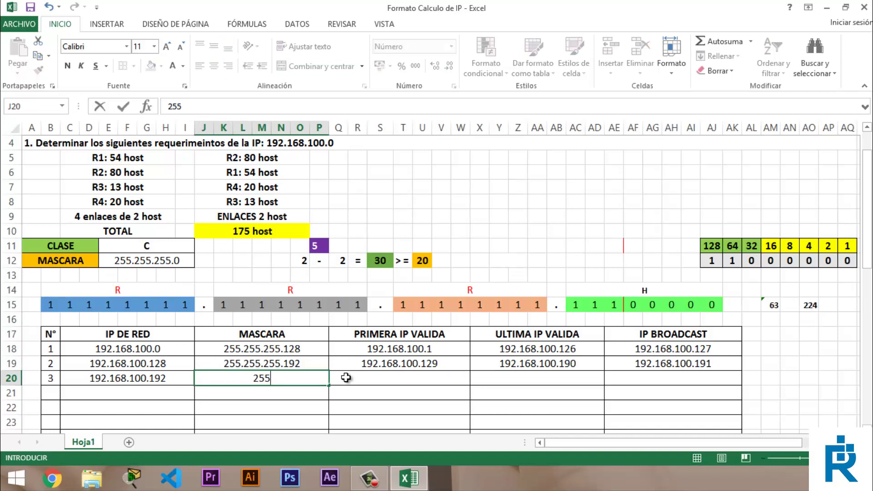
type(".255.255.")
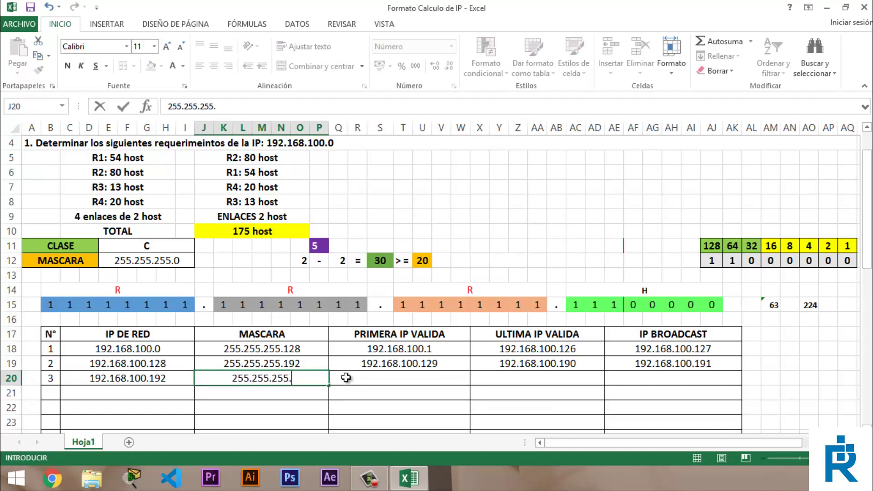
type("224")
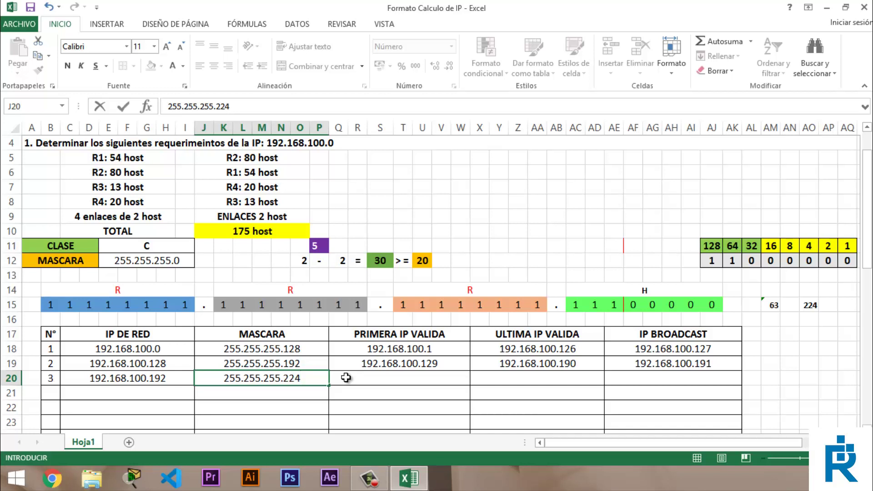
Enter 192.168.100.193 as the first valid IP of subnet 3 in Q20.
left_click(346, 377)
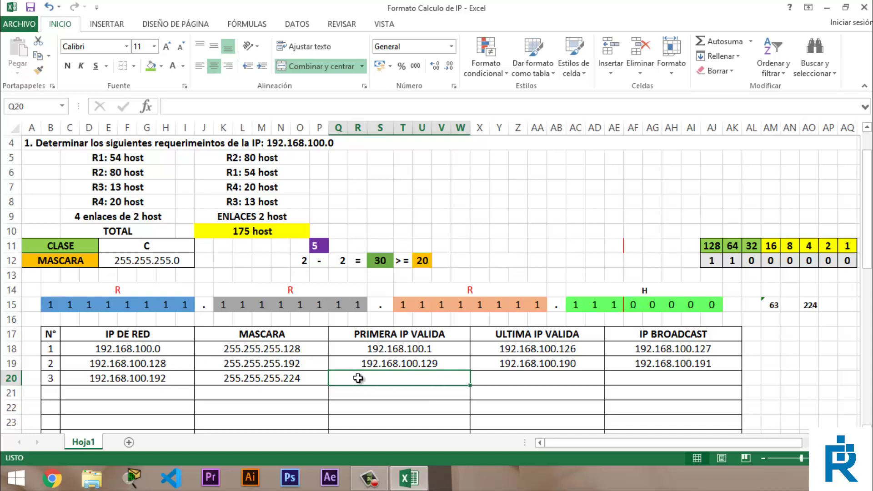
type("192")
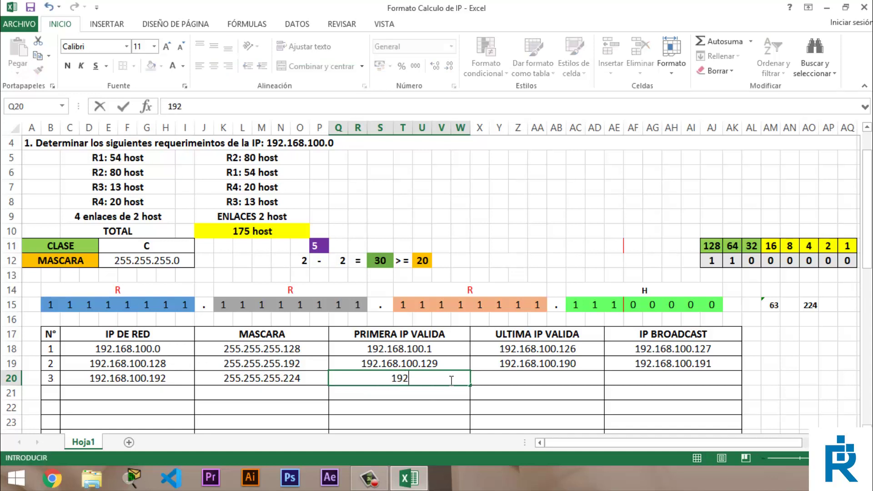
type(".168.100.1")
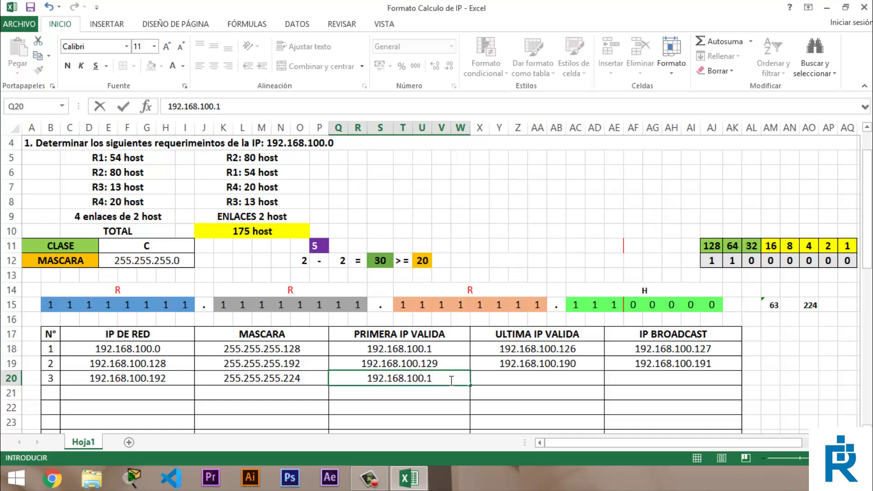
type("93")
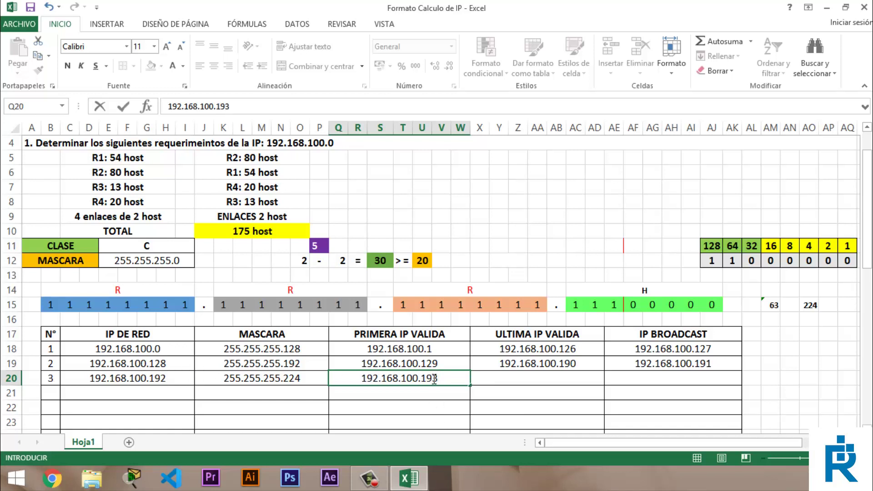
key("Tab")
key("Tab")
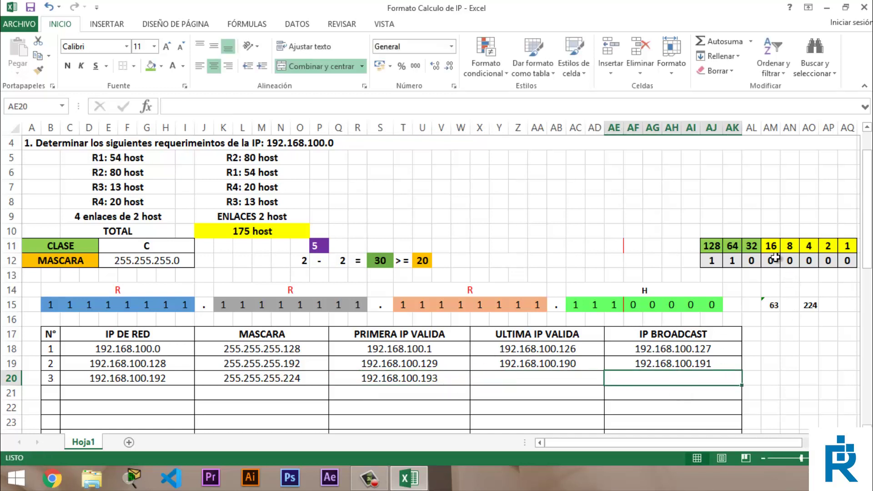
Change the SUMA formula in AM15 to add only the five host bit weights in AM11:AQ11.
left_click_drag(770, 246, 847, 246)
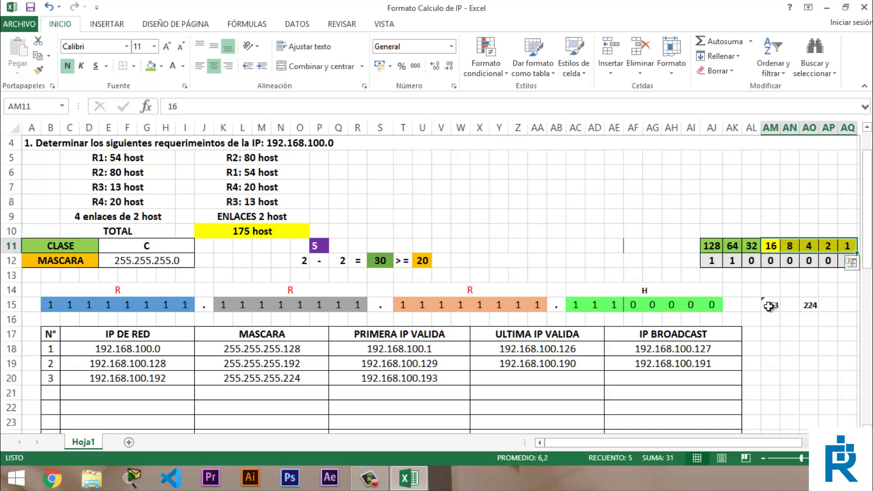
double_click(772, 305)
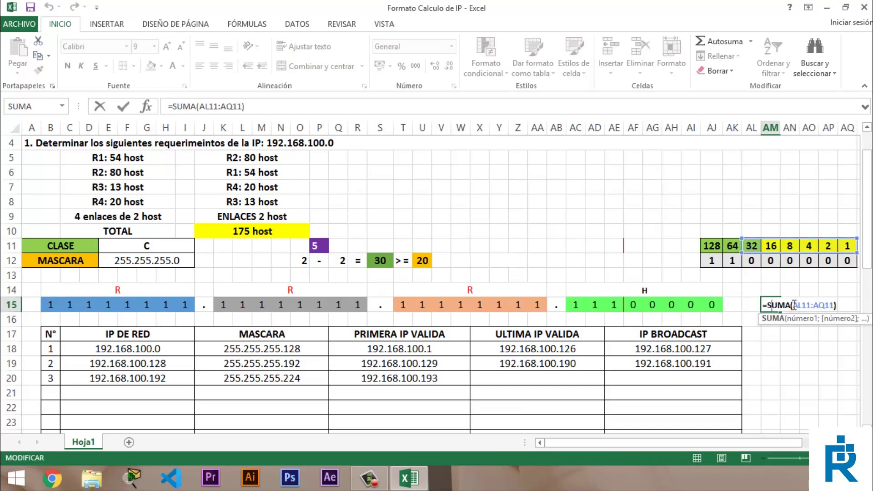
left_click_drag(794, 306, 824, 305)
left_click_drag(770, 245, 838, 246)
key("Return")
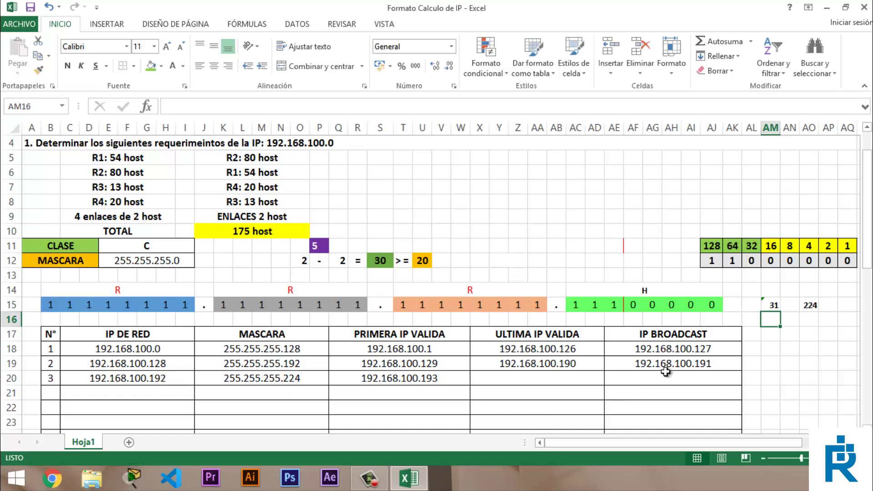
Add 192 and 31 in the calculator and enter 192.168.100.223 as the broadcast IP of subnet 3 in AE20.
left_click(643, 379)
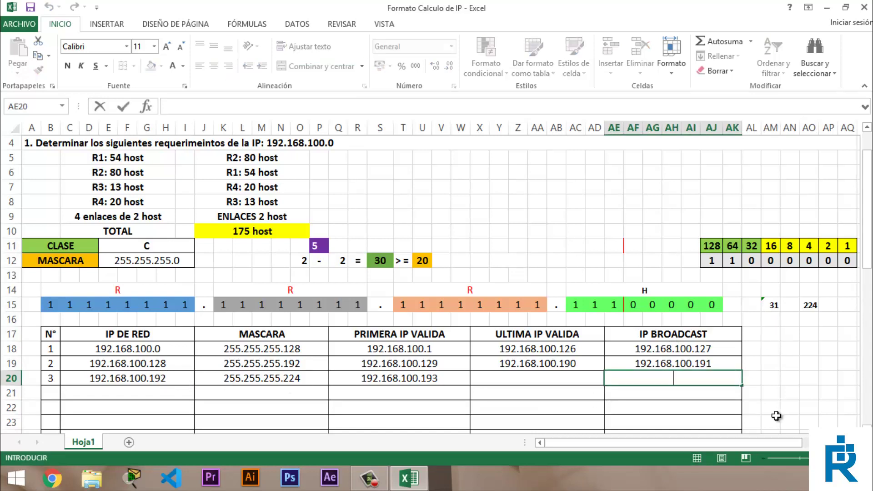
type("192.168.100")
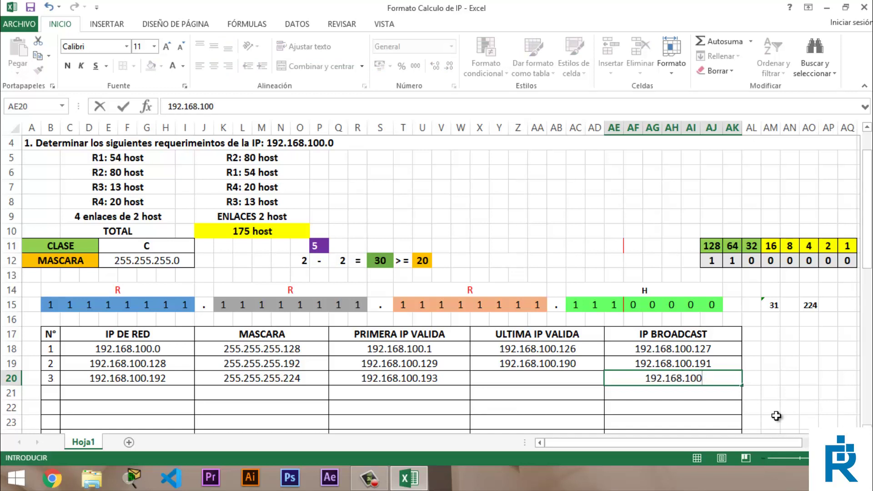
type(".")
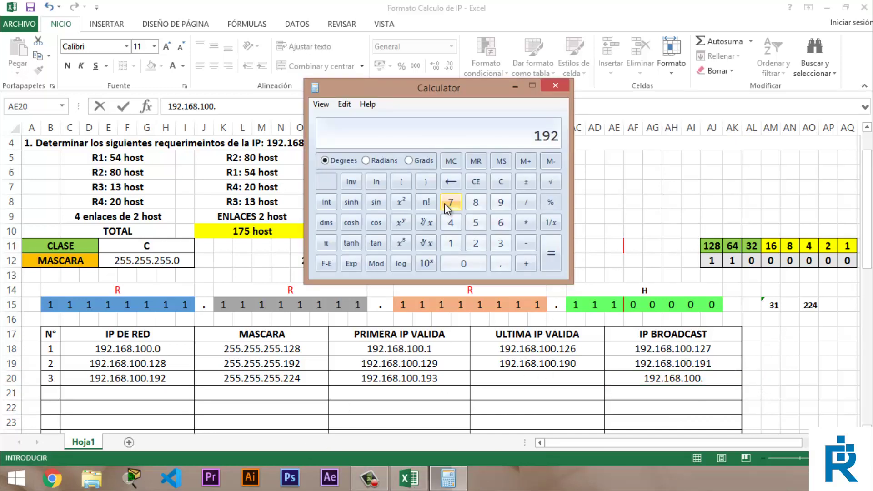
key("plus")
type("31")
key("Return")
left_click(515, 85)
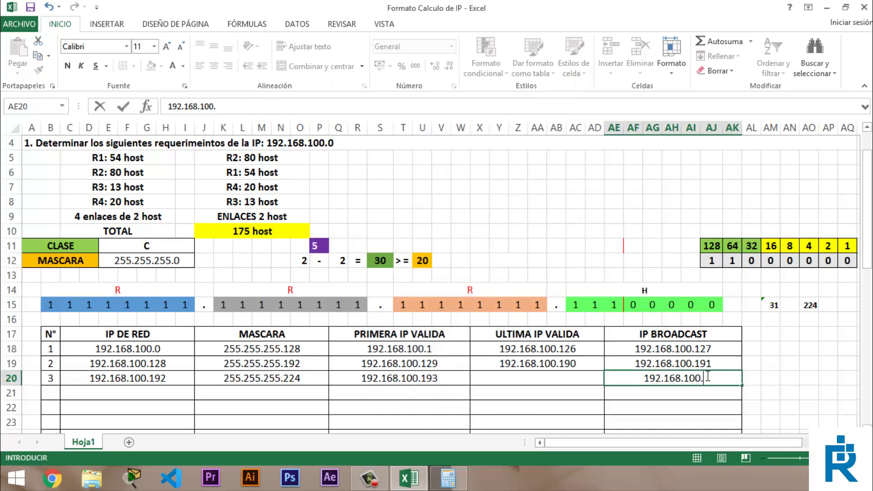
left_click(708, 376)
type("223")
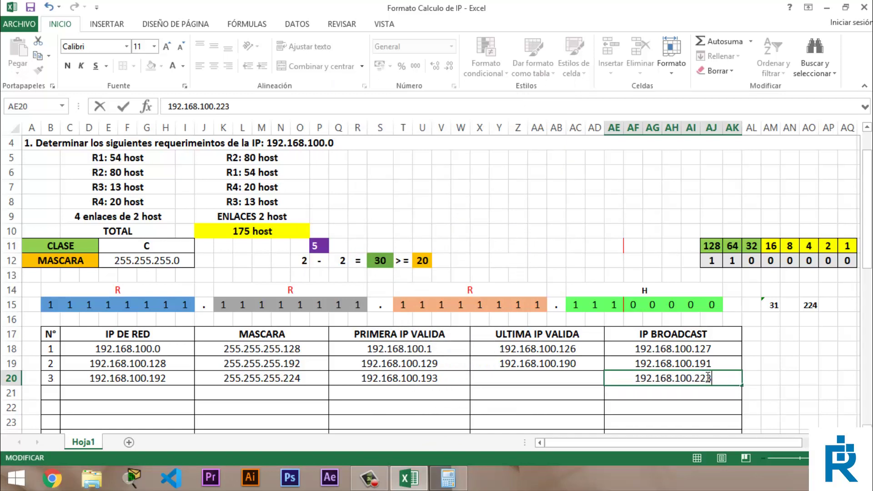
key("Return")
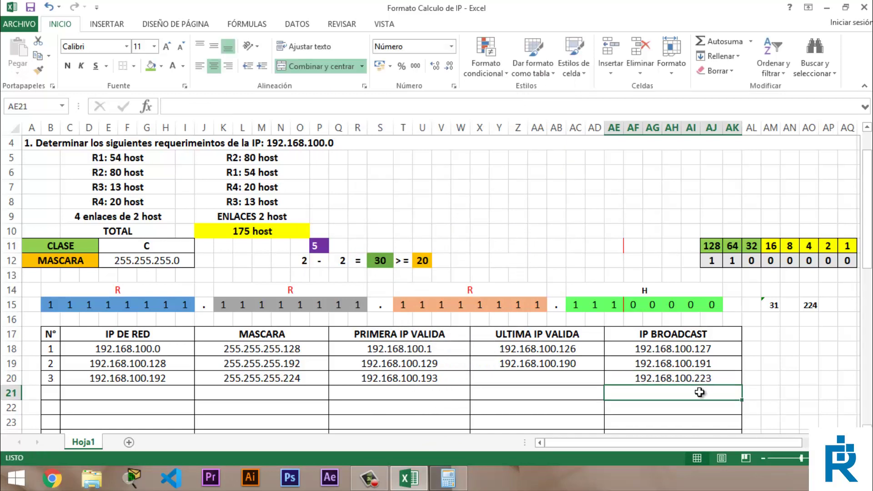
Enter 192.168.100.222 as the last valid IP of subnet 3 in X20.
left_click(536, 380)
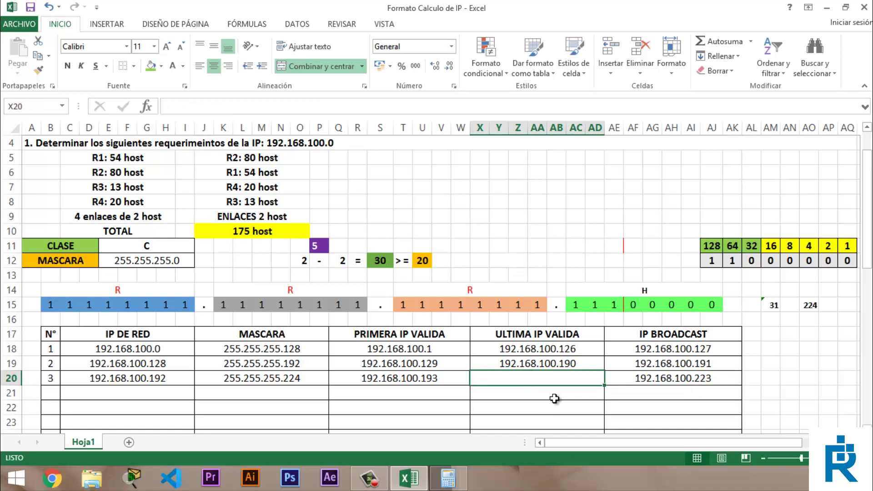
type("192.")
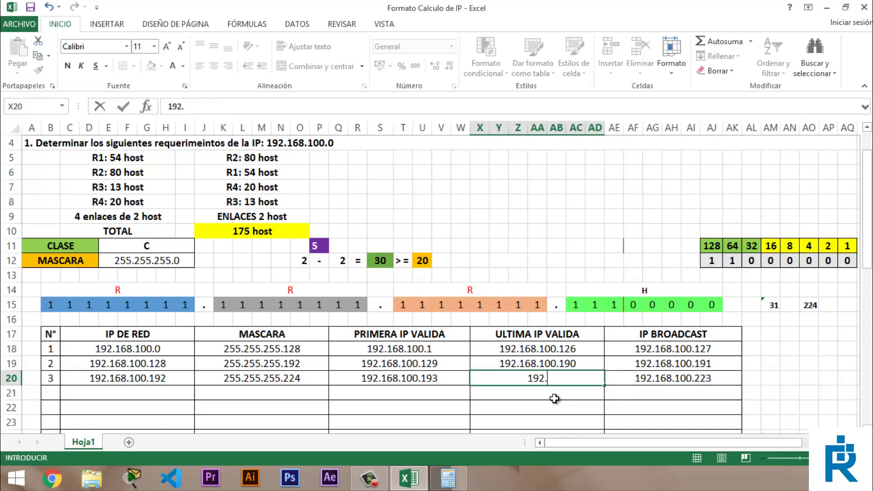
type("168.100")
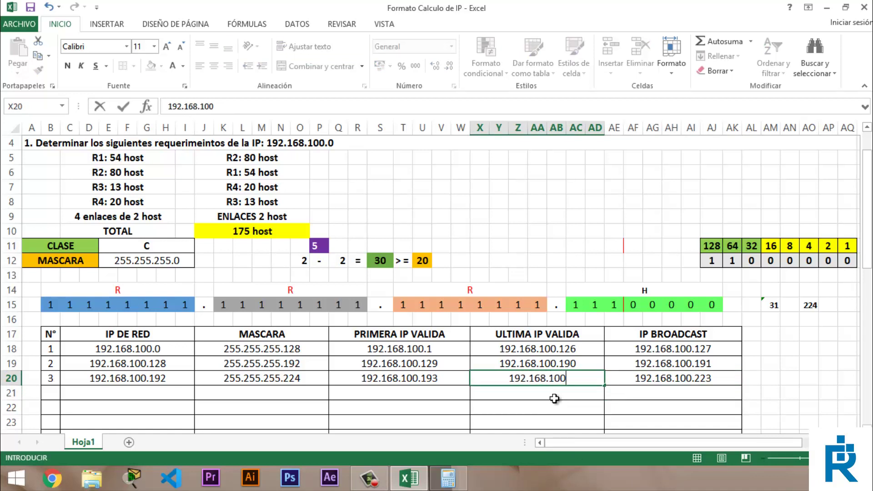
type(".")
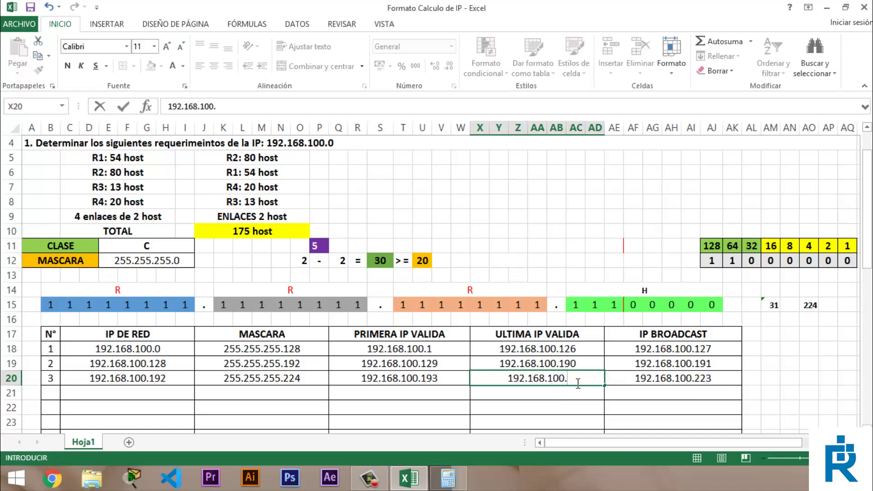
type("222")
key("Return")
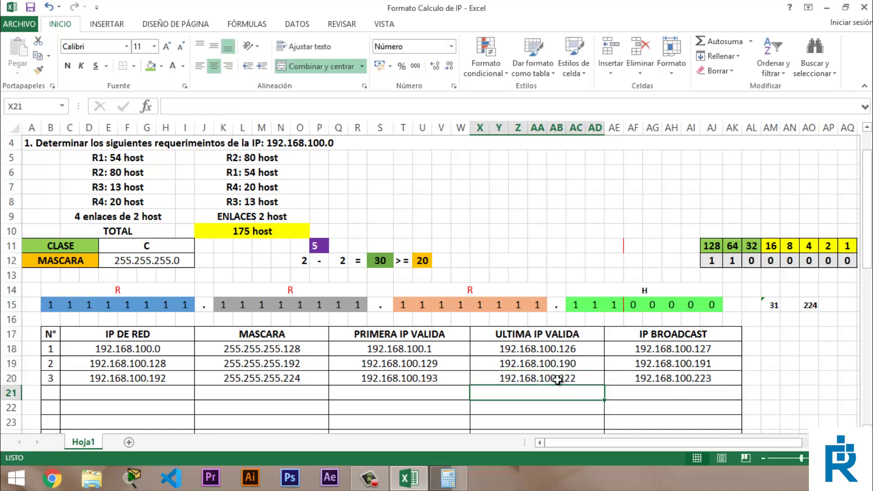
Start row 21 of the table with subnet number 4 and network IP 192.168.100.224.
left_click(52, 392)
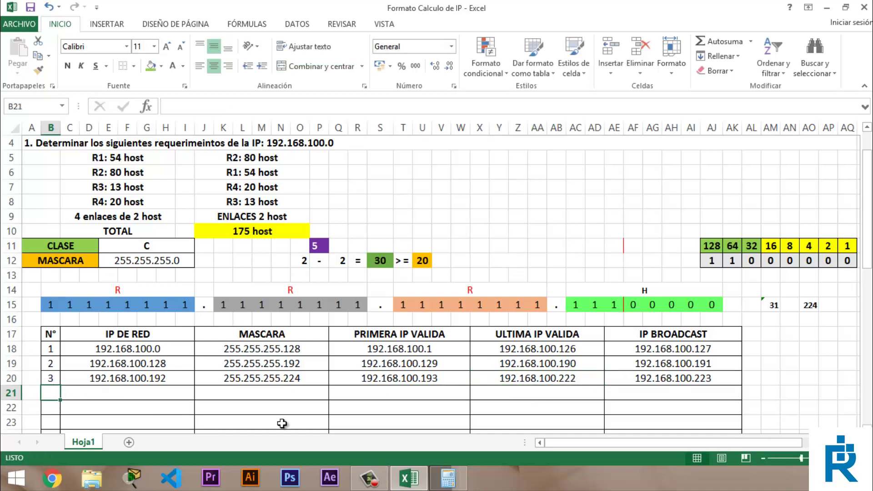
type("4")
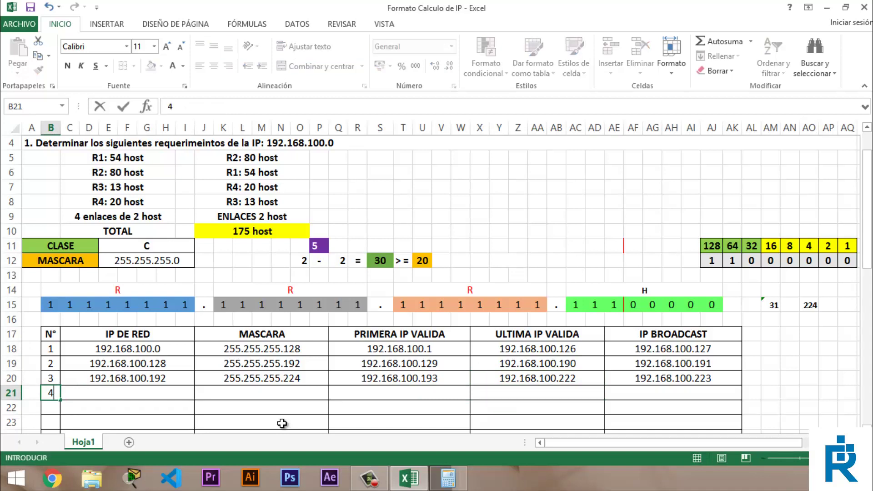
key("Tab")
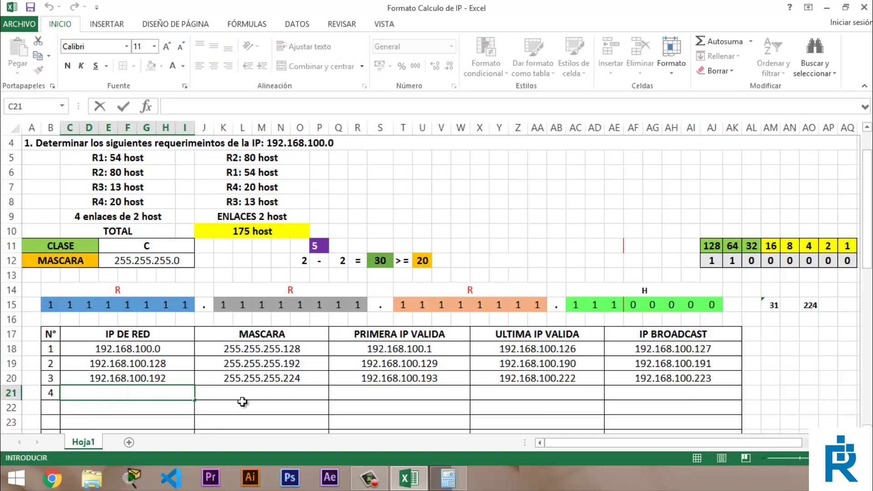
type("192.168.100.")
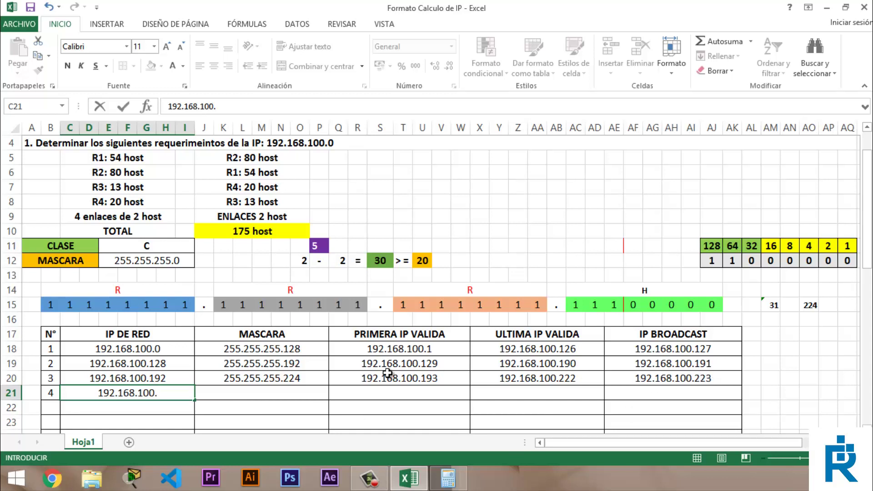
type("224")
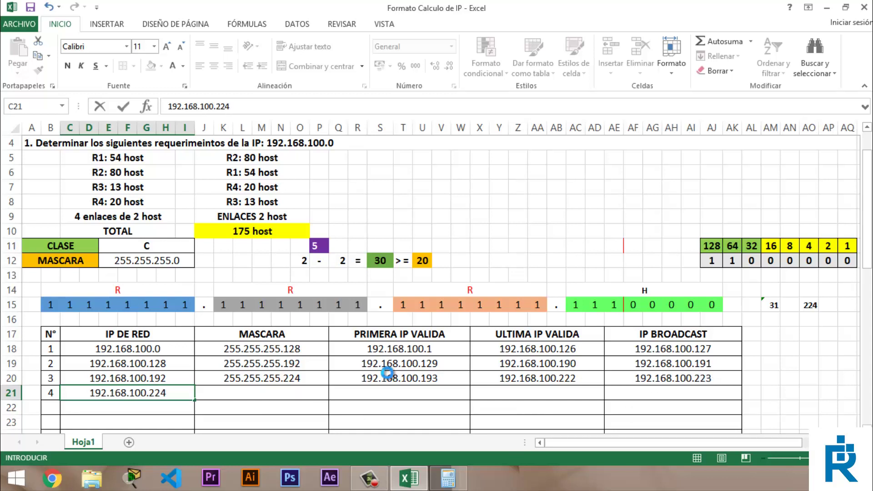
key("Tab")
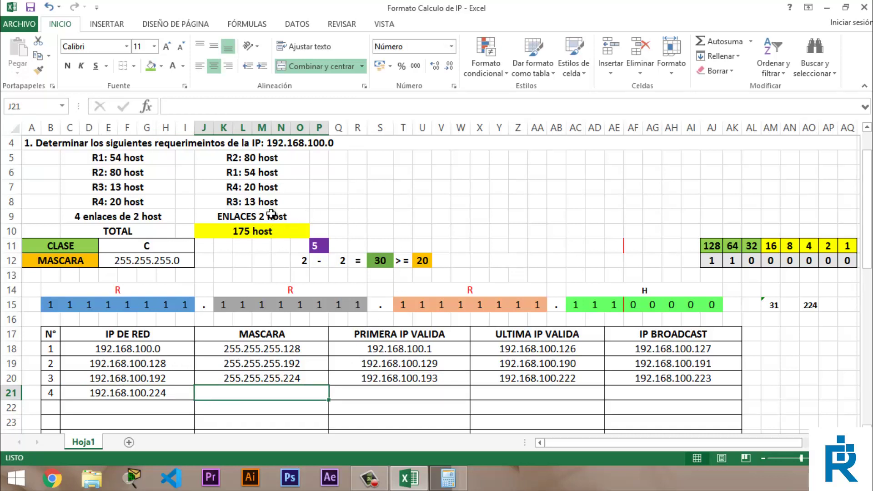
Set the required hosts in U12 to 13 and the host bit exponent in P11 to 4.
left_click(425, 259)
type("13")
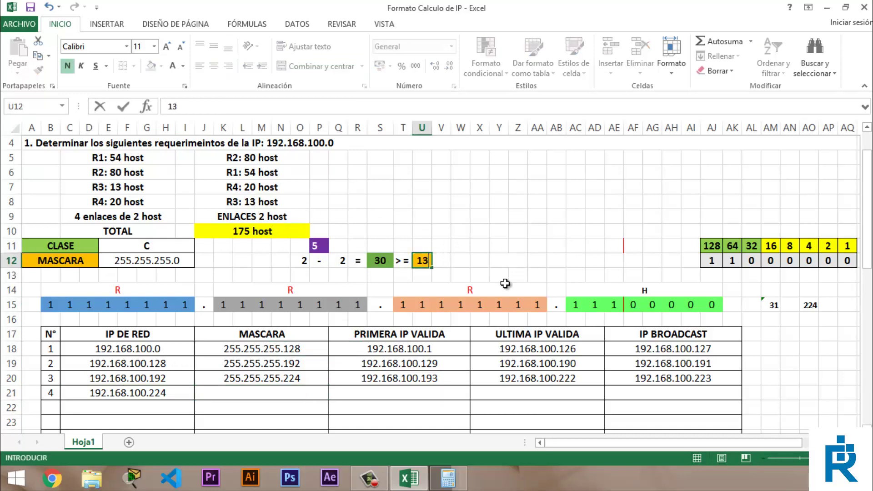
key("Return")
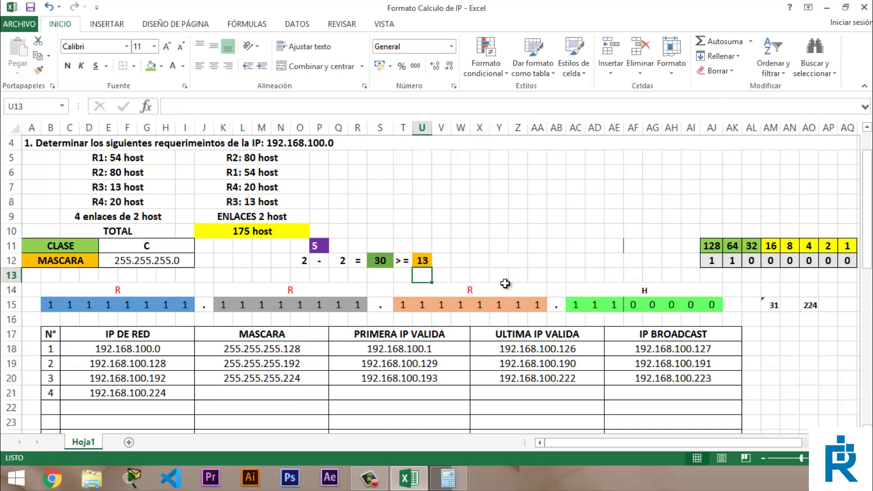
left_click(314, 248)
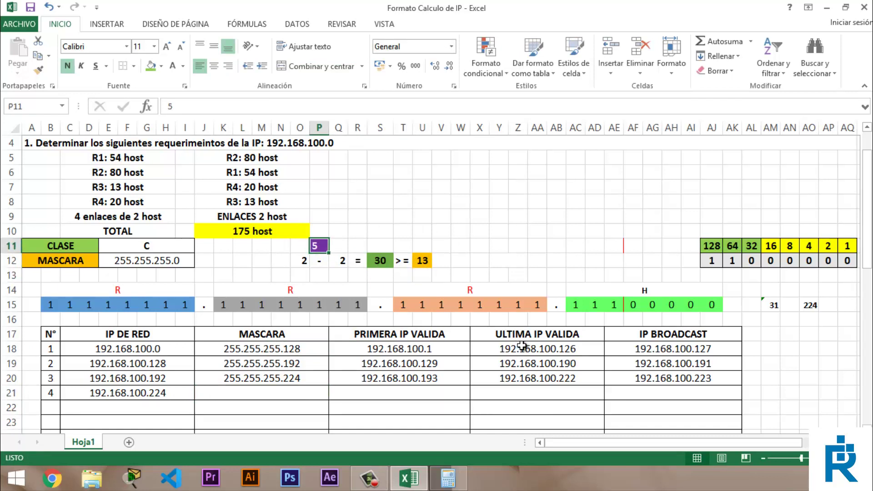
type("4")
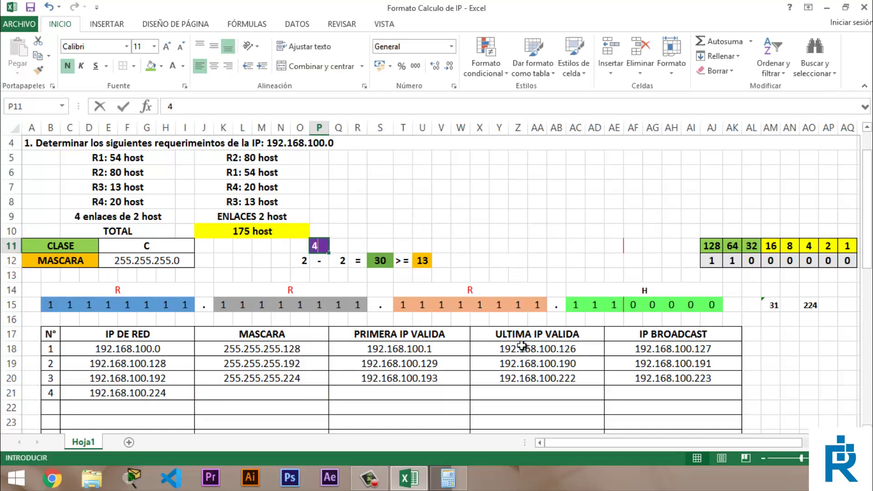
key("Return")
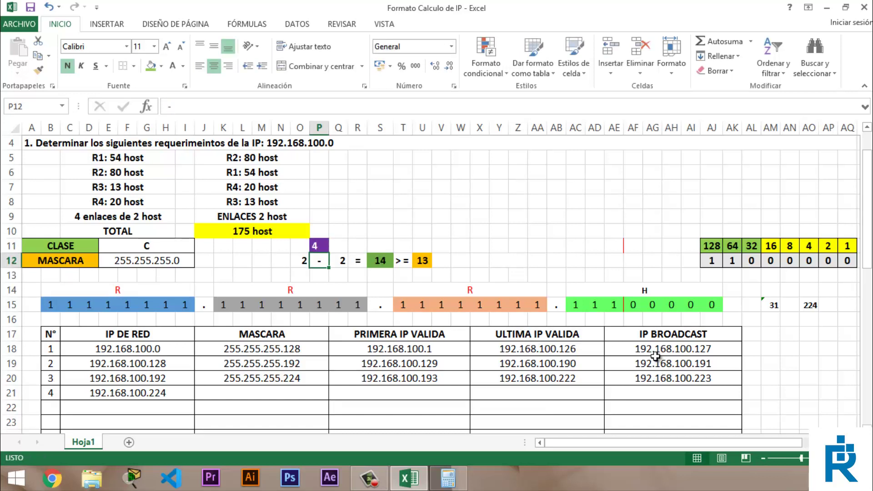
Count off the four host bits in AG15:AJ15 and remove the red divider border between AE15 and AF15.
left_click(632, 306)
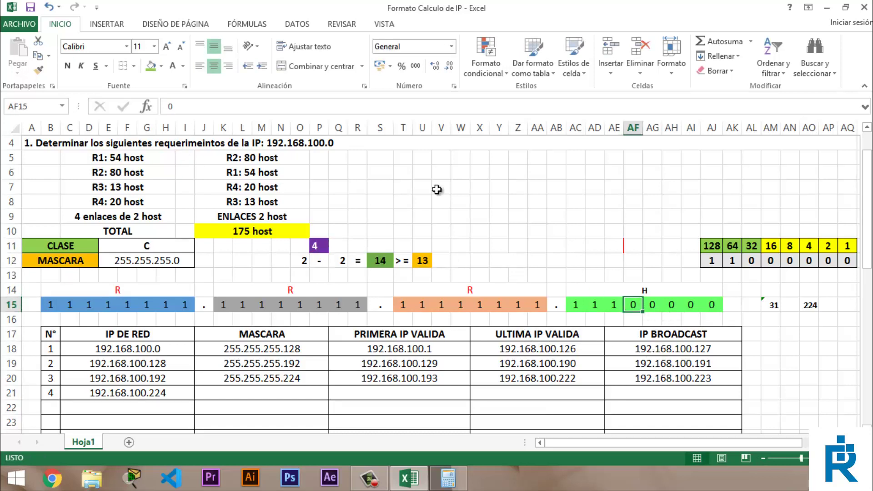
left_click(716, 304)
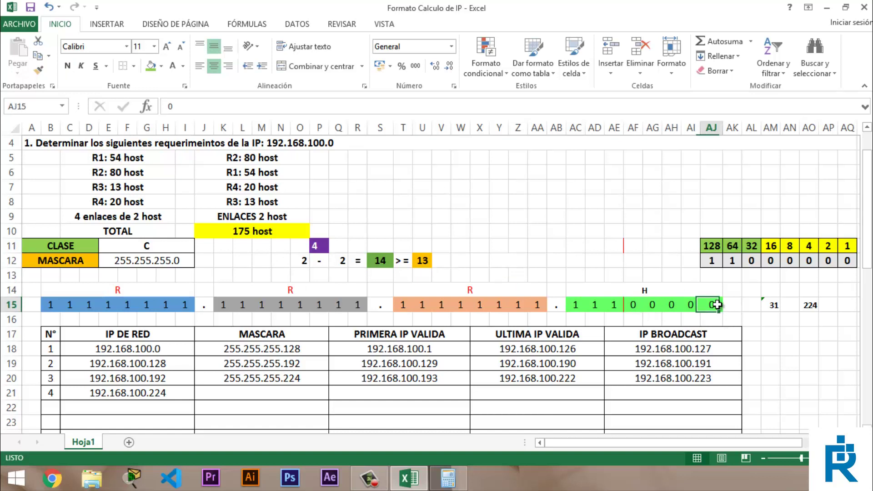
left_click_drag(714, 305, 649, 310)
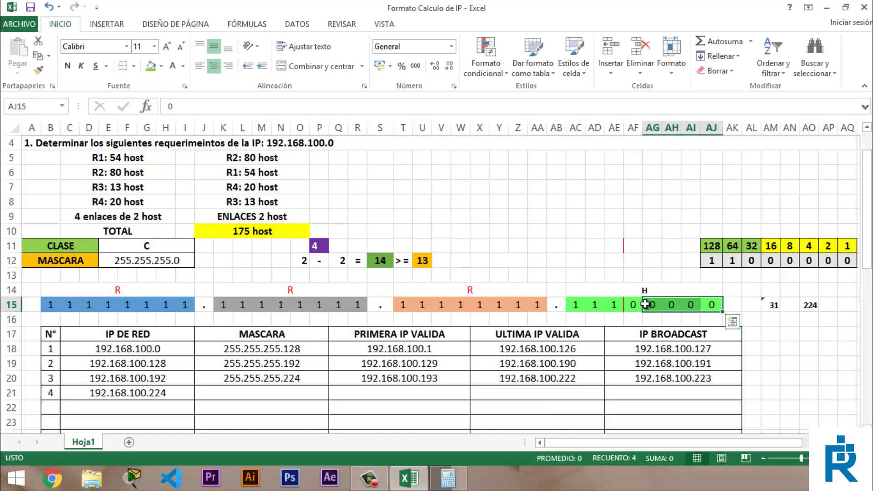
left_click(650, 307)
left_click(631, 304)
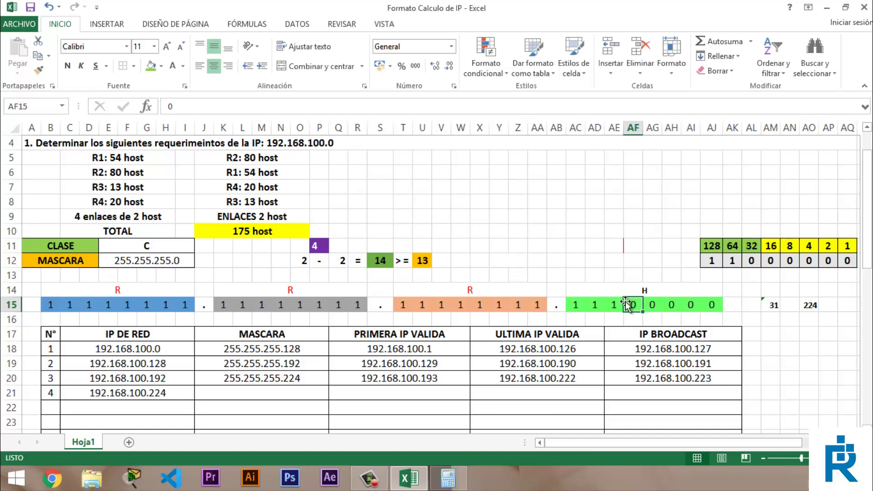
left_click(135, 67)
left_click(122, 65)
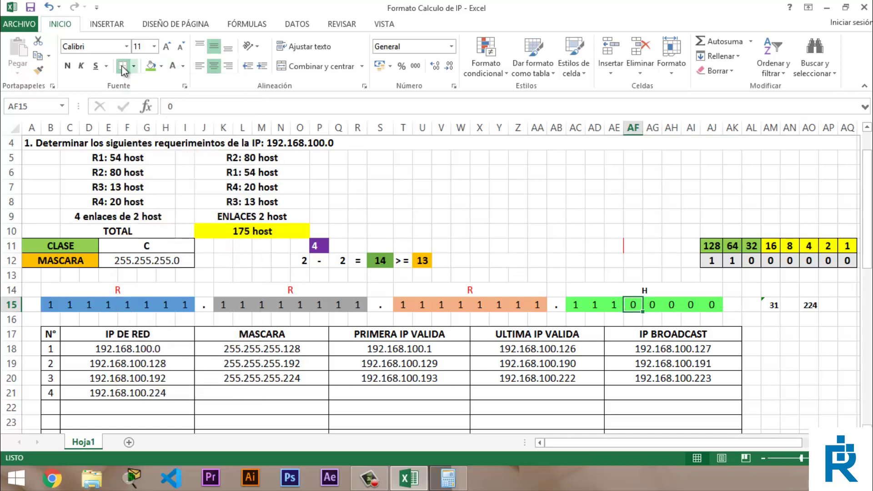
Draw a red vertical border between AF15 and AG15 to separate the network bits from the four host bits.
left_click(653, 311)
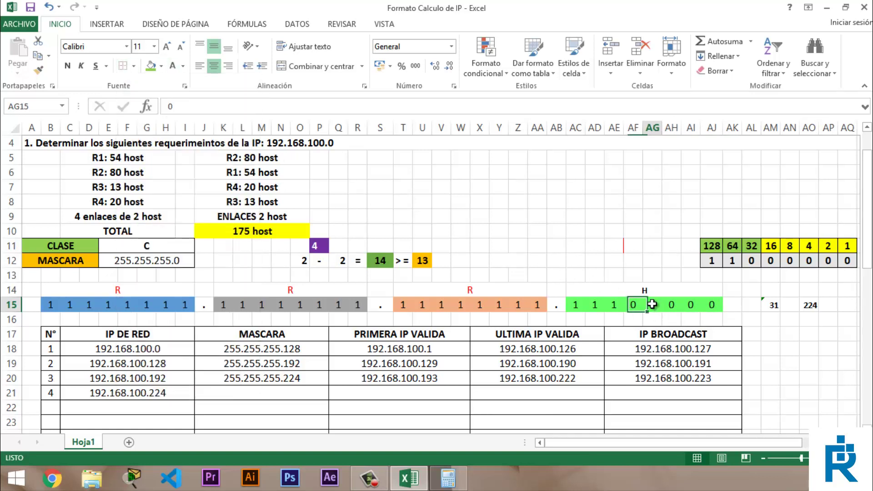
left_click(134, 67)
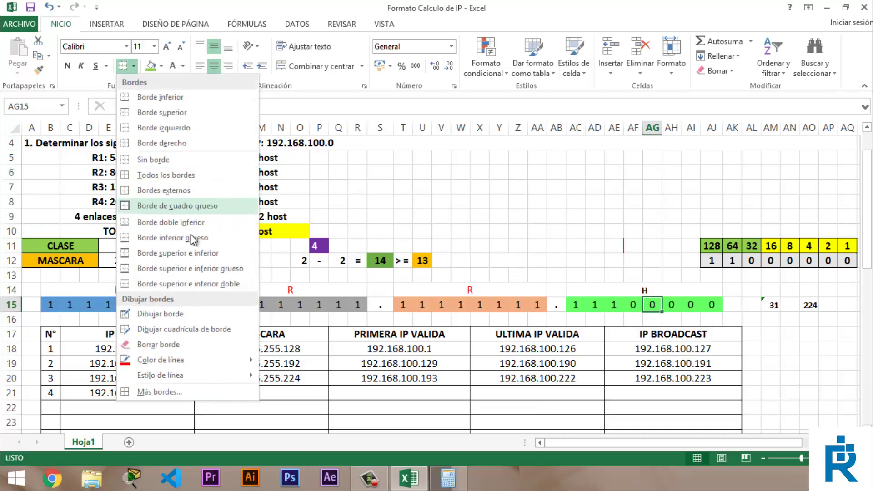
mouse_move(152, 364)
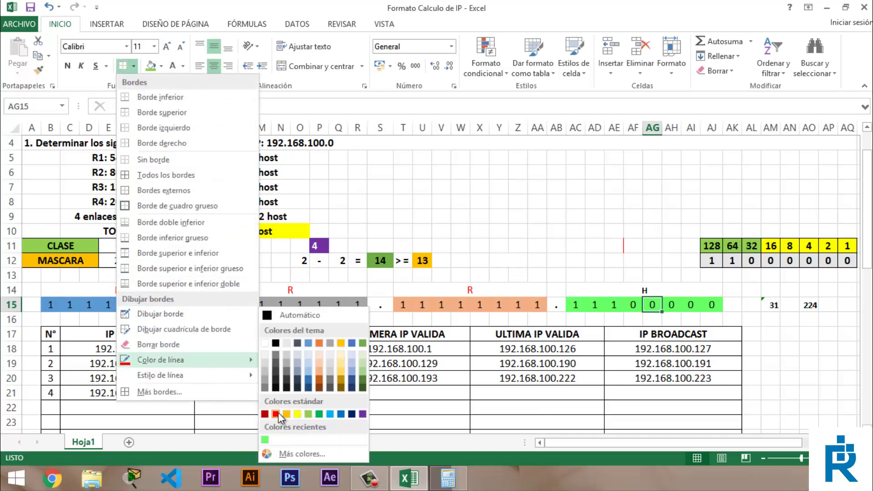
left_click(279, 413)
left_click(646, 304)
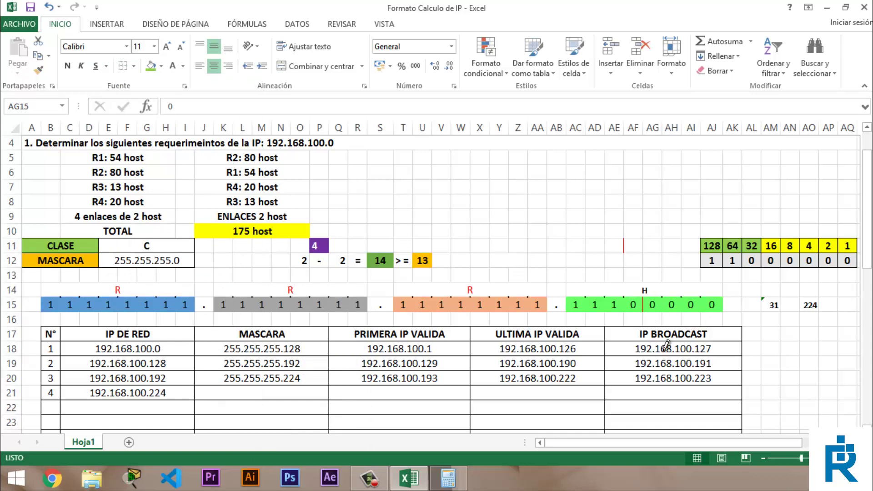
key("Escape")
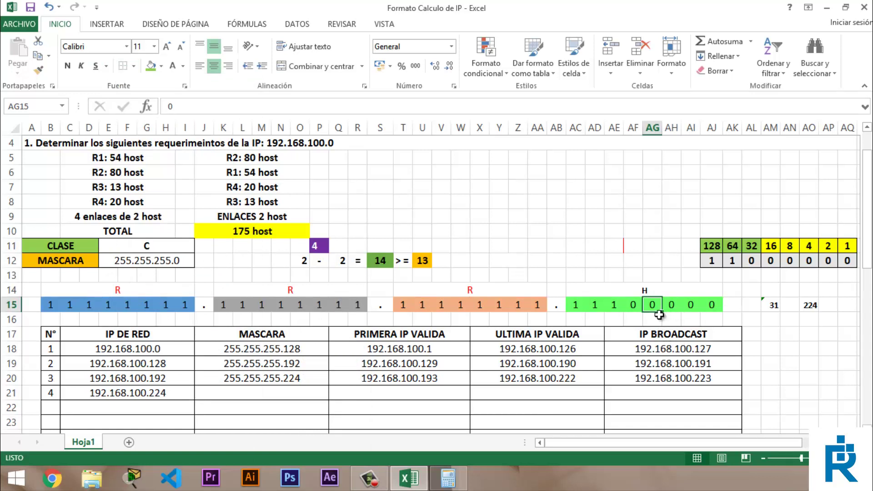
Change the mask bit in AF15 to 1.
left_click(682, 291)
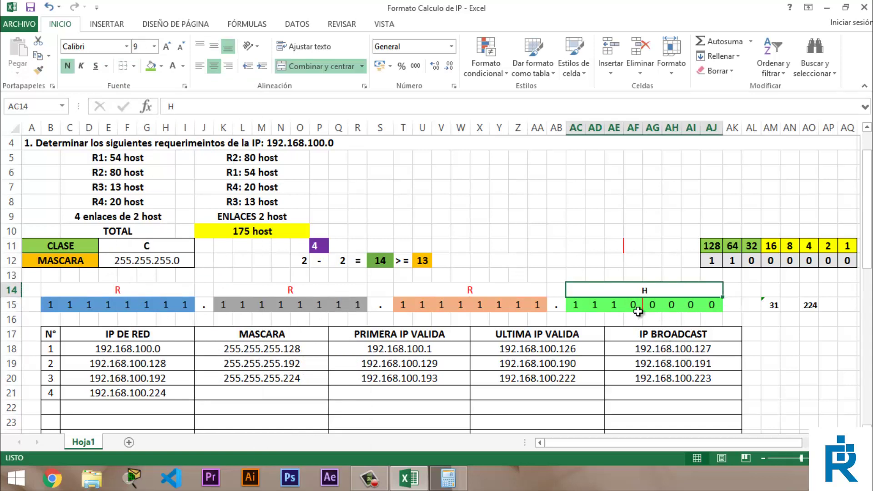
left_click(637, 309)
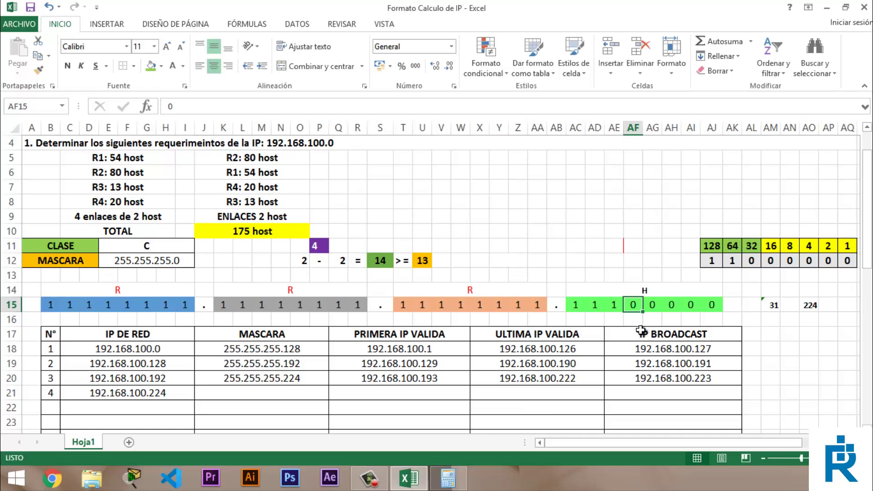
type("1")
key("Return")
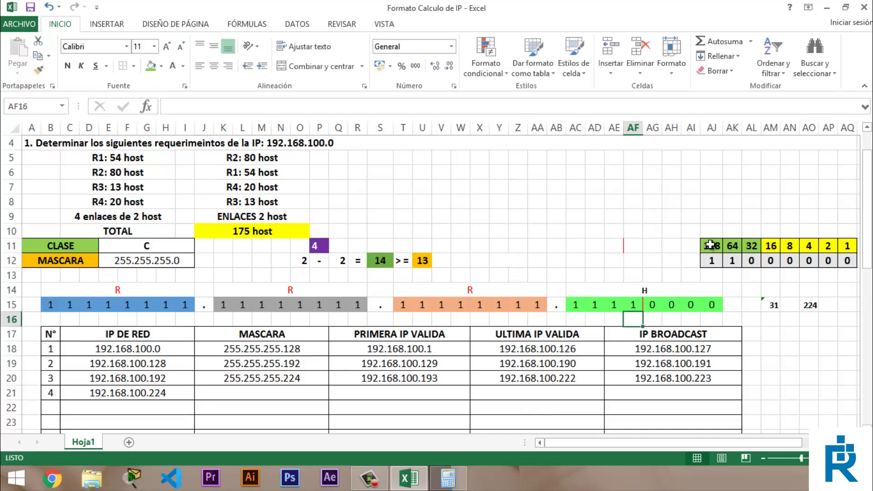
Extend the mask octet formula in AO15 to =AJ11+AK11+AL11+AM11 so it includes the fourth network bit.
left_click_drag(710, 247, 771, 247)
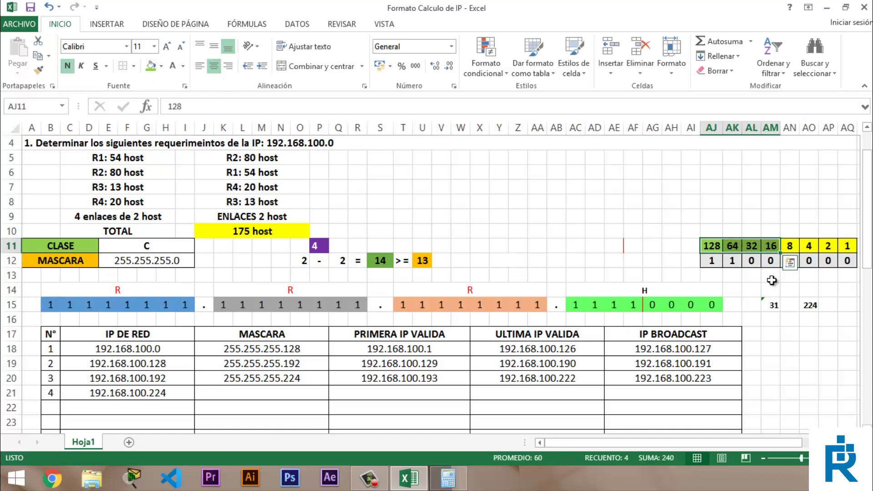
left_click(770, 260)
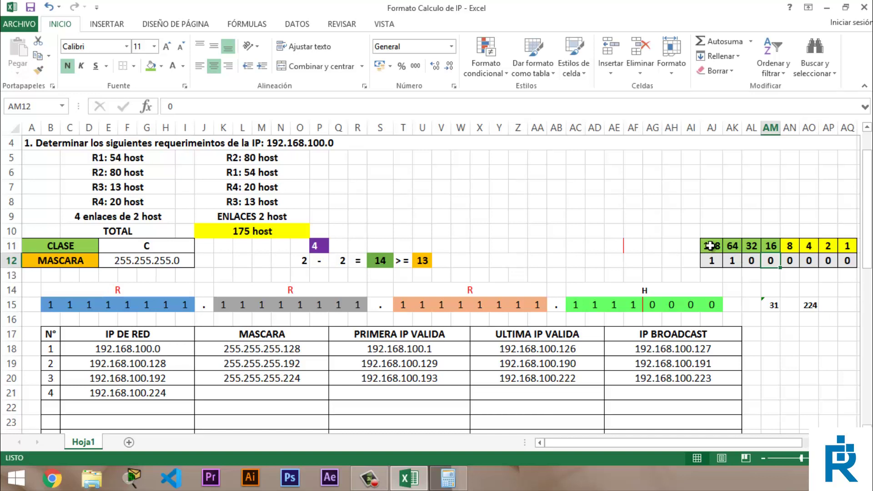
double_click(802, 306)
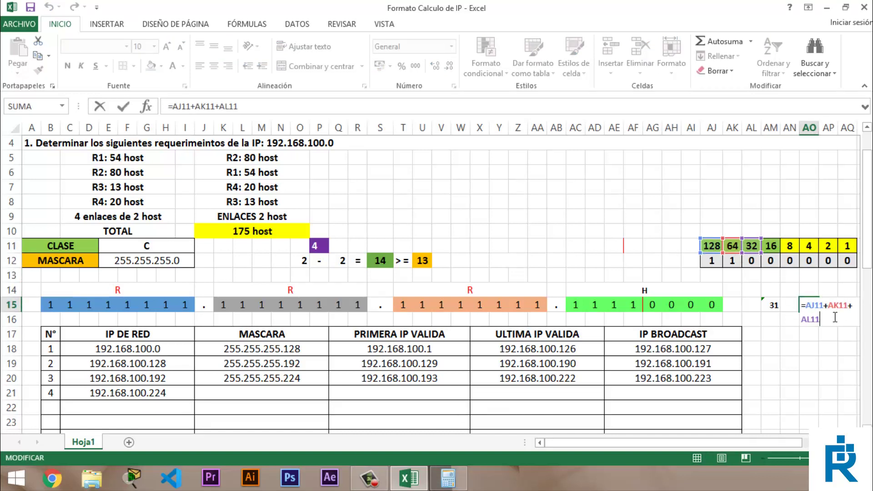
type("+")
left_click(770, 245)
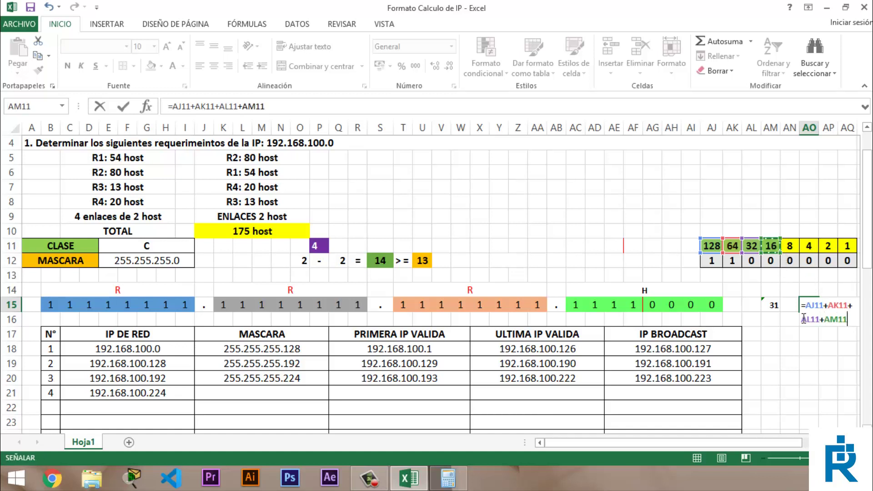
key("Return")
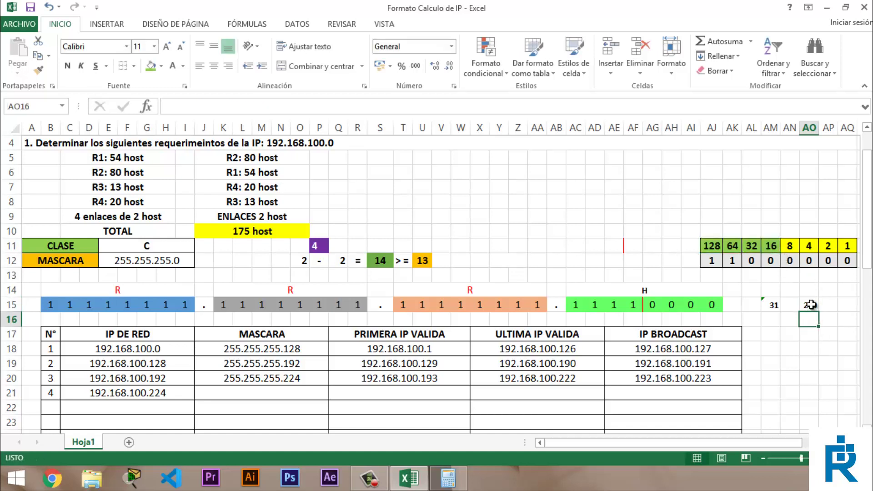
Enter the mask 255.255.255.240 for subnet 4 in the table.
left_click(263, 394)
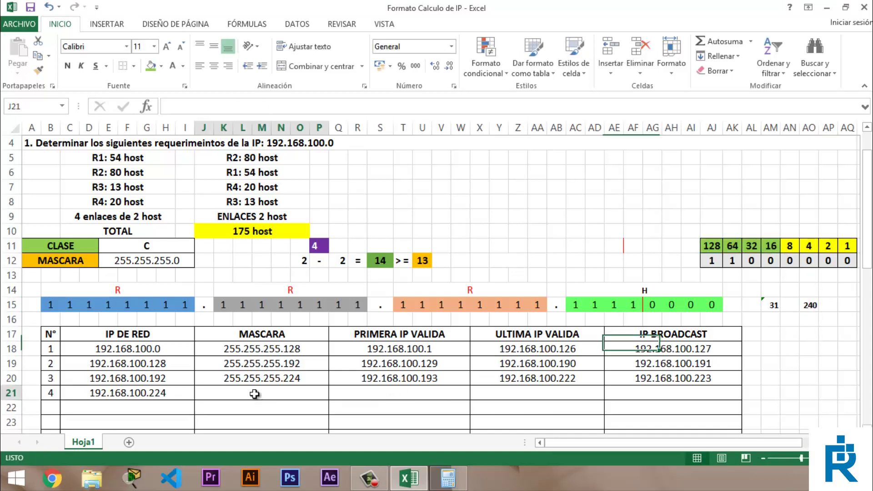
type("255")
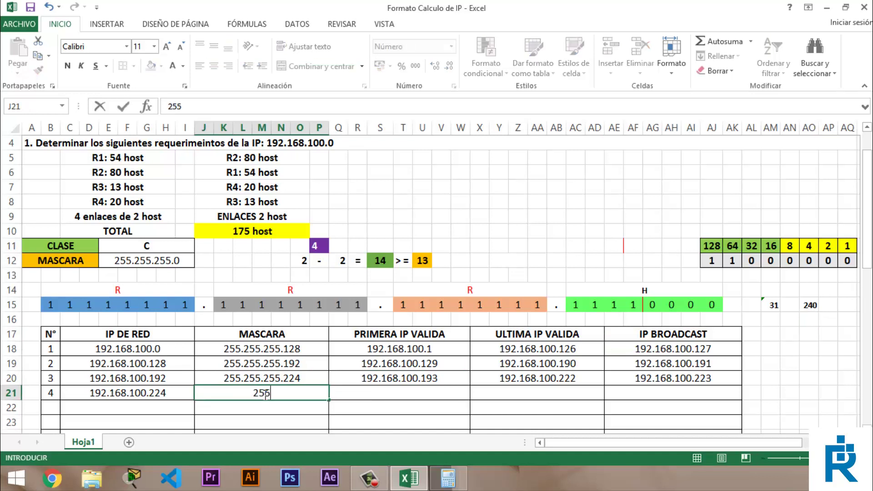
type(".255.255.")
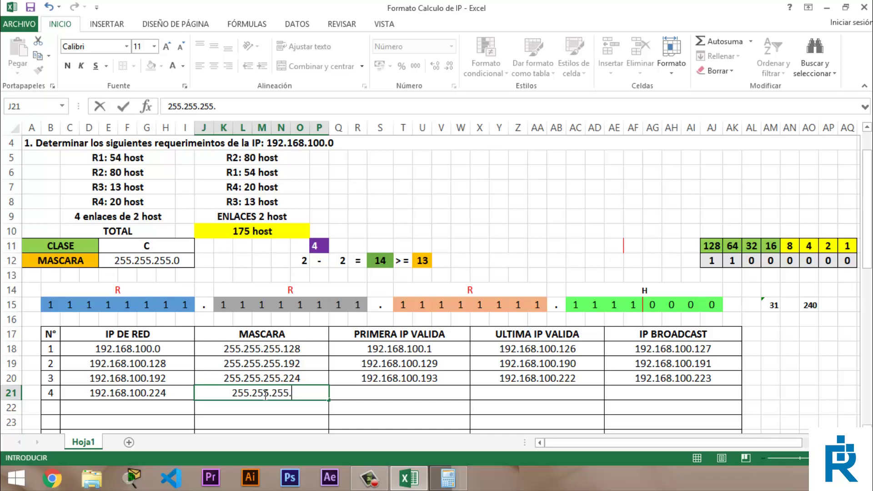
type("240")
key("Tab")
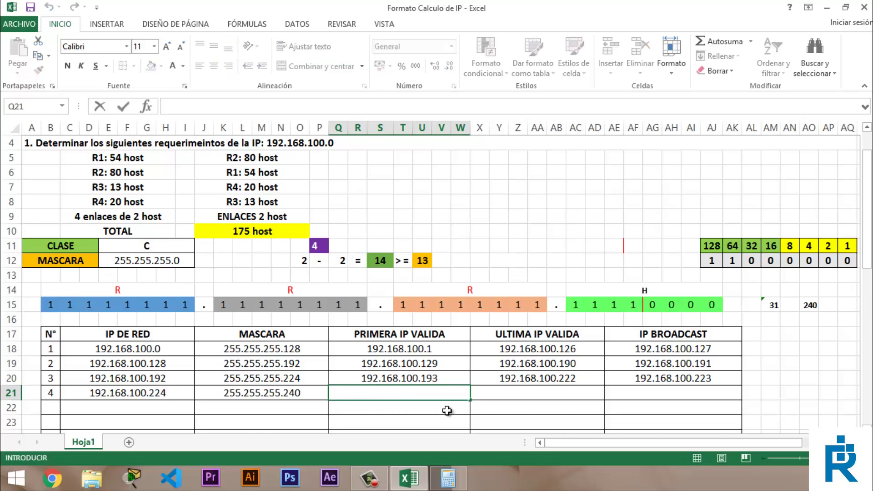
Enter 192.168.100.225 as the first valid IP of subnet 4.
type("192.16")
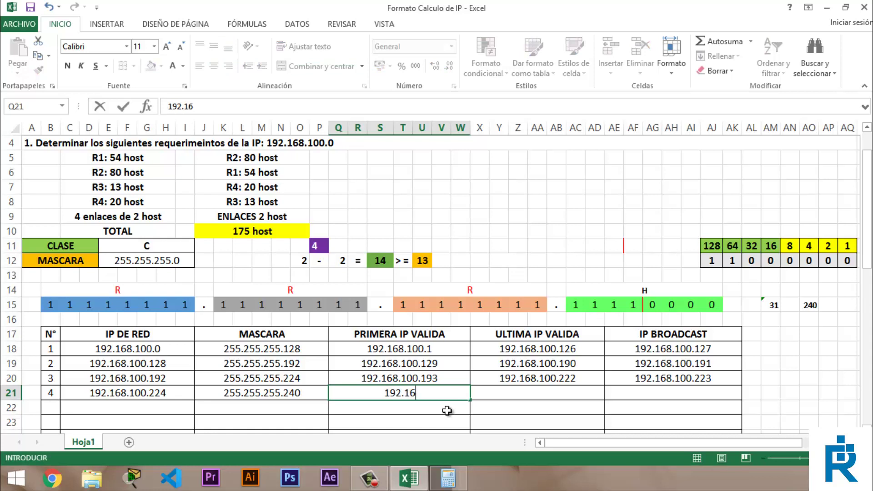
type("8.100.")
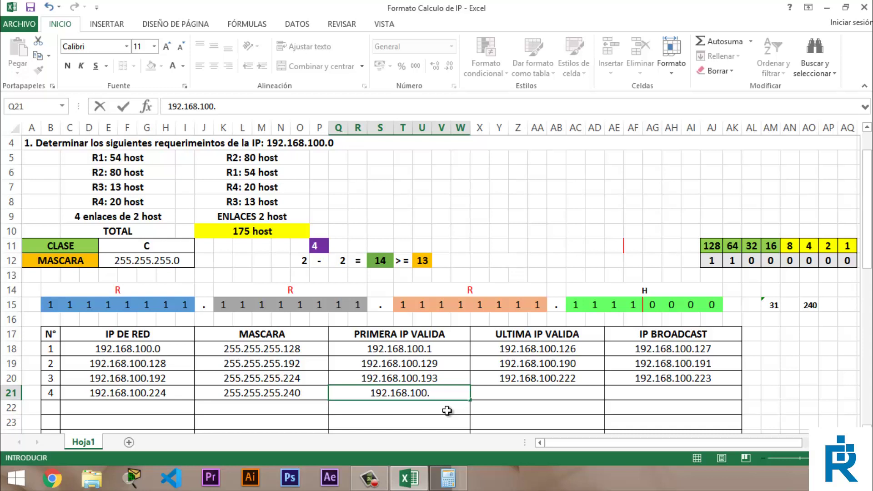
type("225")
key("Tab")
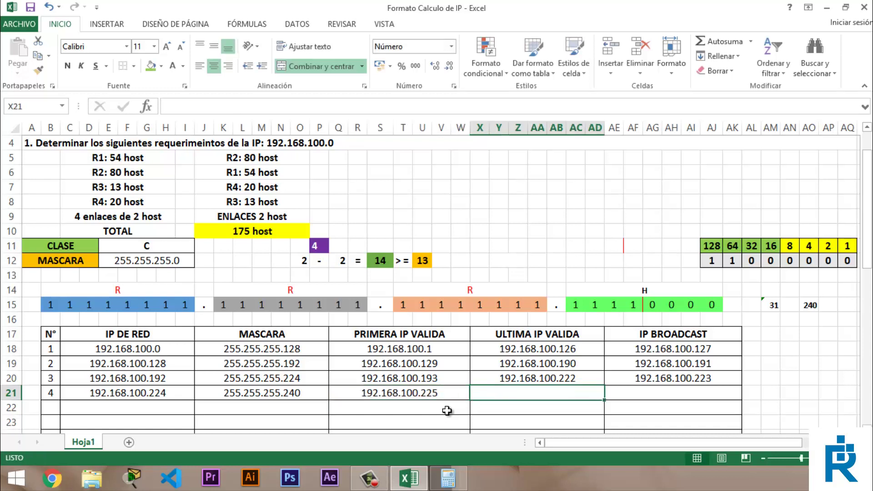
Change the host bit sum in AM15 to =SUMA(AN11:AQ11), covering only the four host bit weights.
left_click(675, 389)
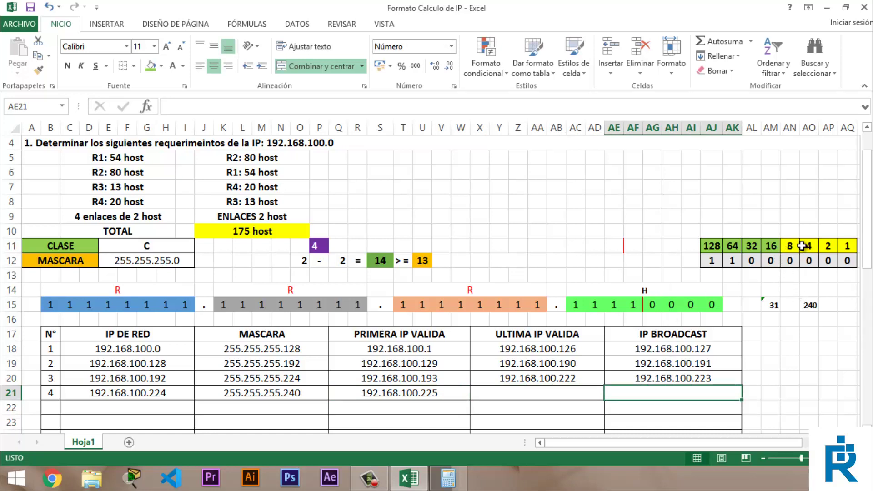
double_click(774, 305)
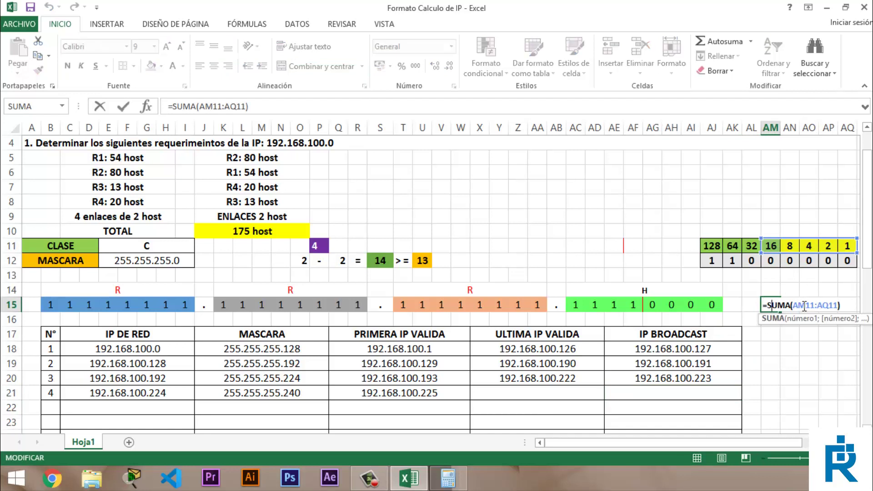
left_click_drag(793, 306, 839, 308)
key("BackSpace")
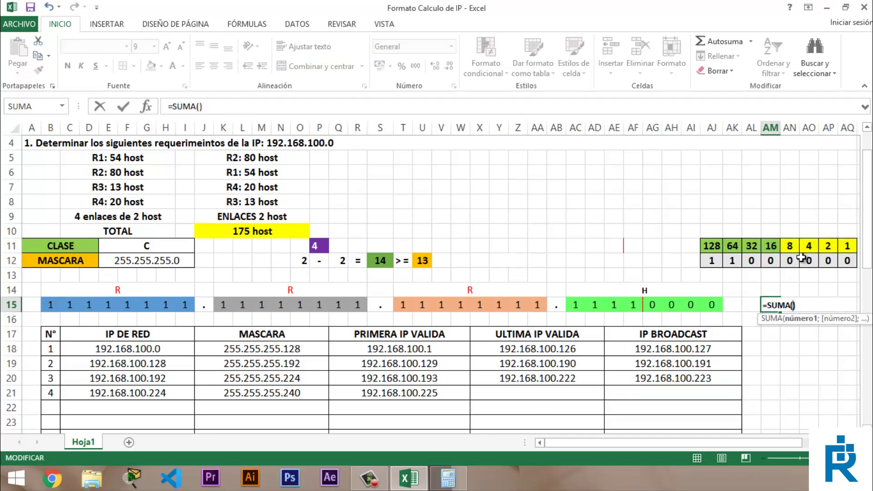
left_click_drag(790, 247, 830, 247)
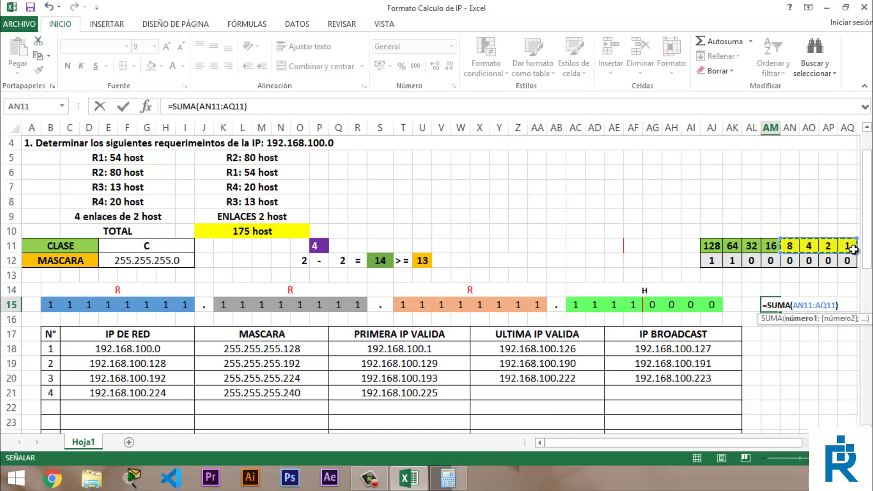
key("Return")
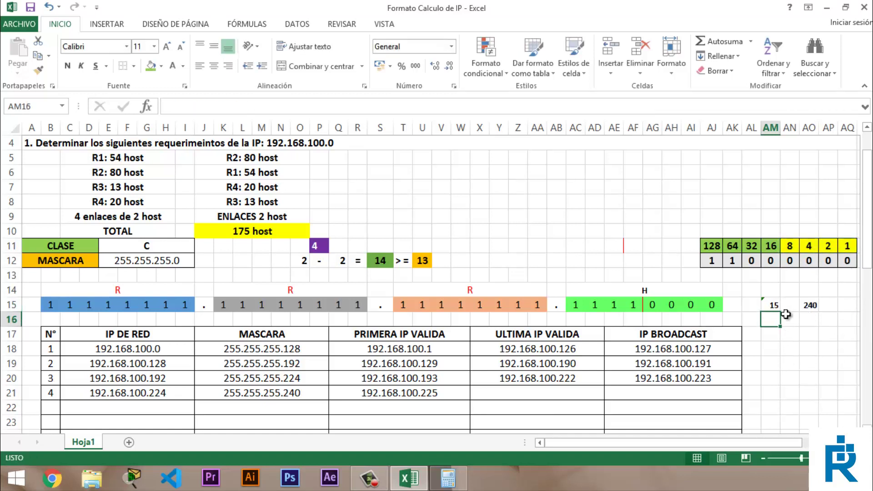
Switch to the Calculator, add 224 + 15 for the broadcast octet of subnet 4, and return to the worksheet.
left_click(772, 305)
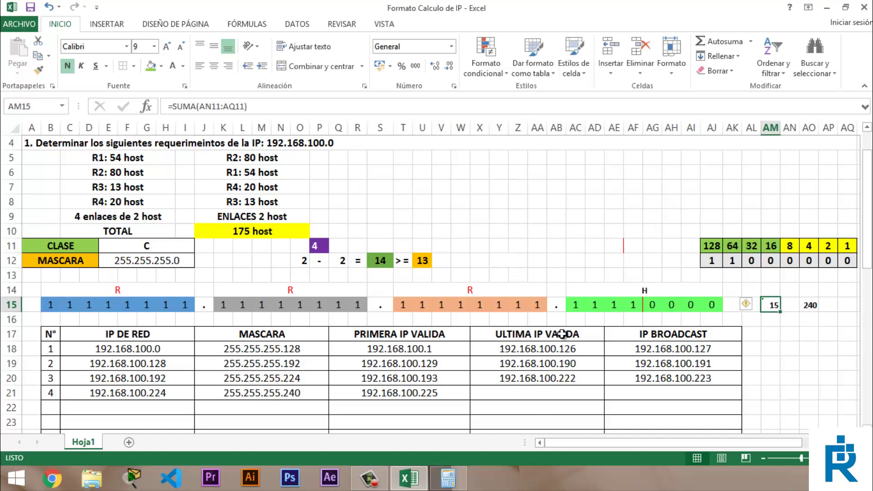
left_click(448, 477)
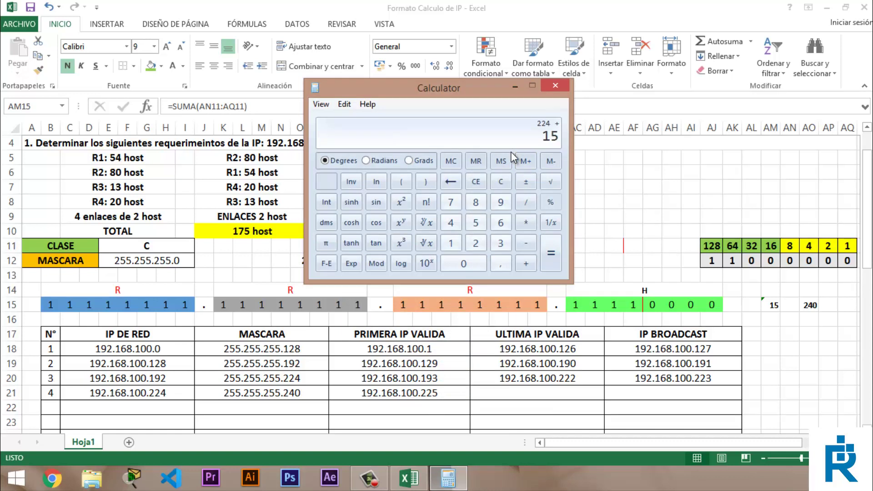
key("Return")
left_click(516, 86)
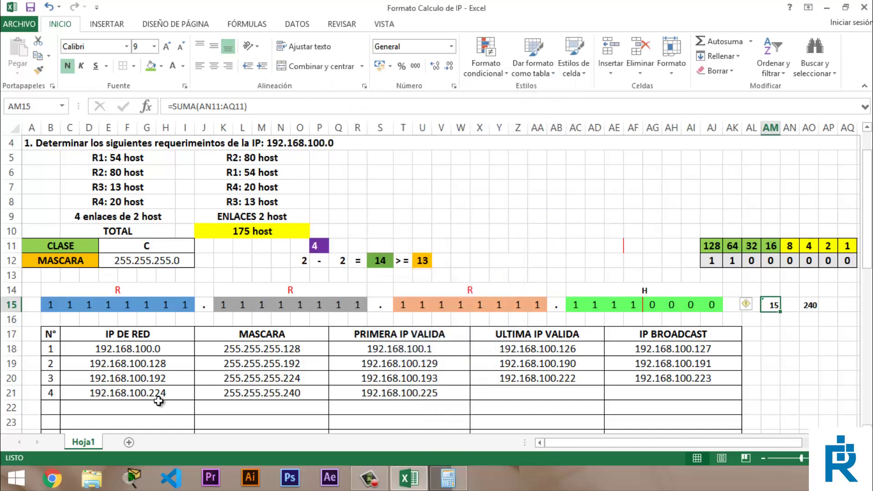
Enter 192.168.100.239 as the broadcast IP of subnet 4.
left_click(638, 396)
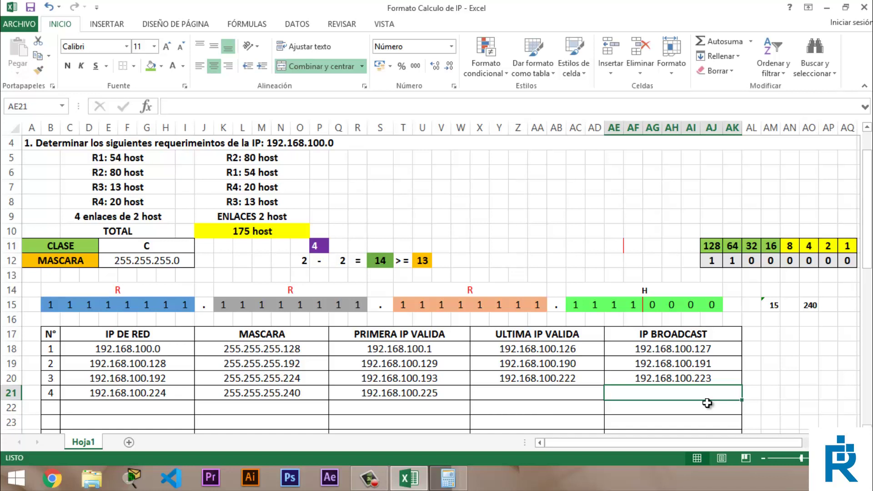
type("192")
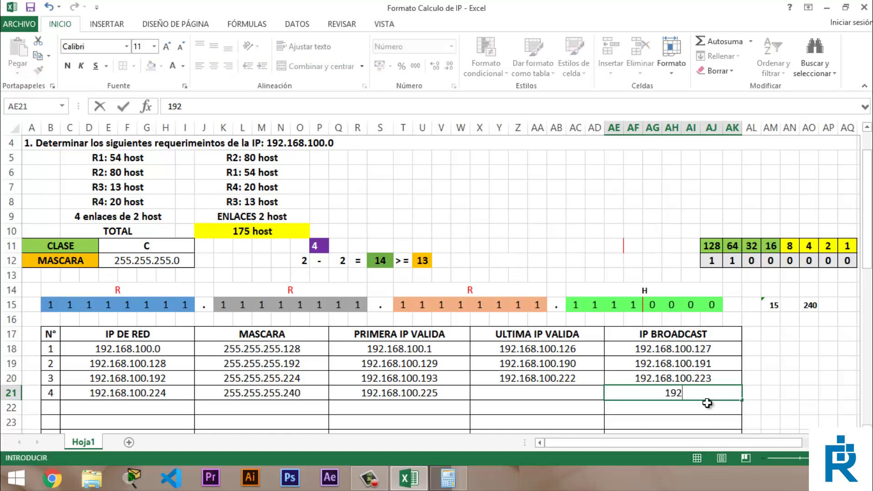
type(".168.1")
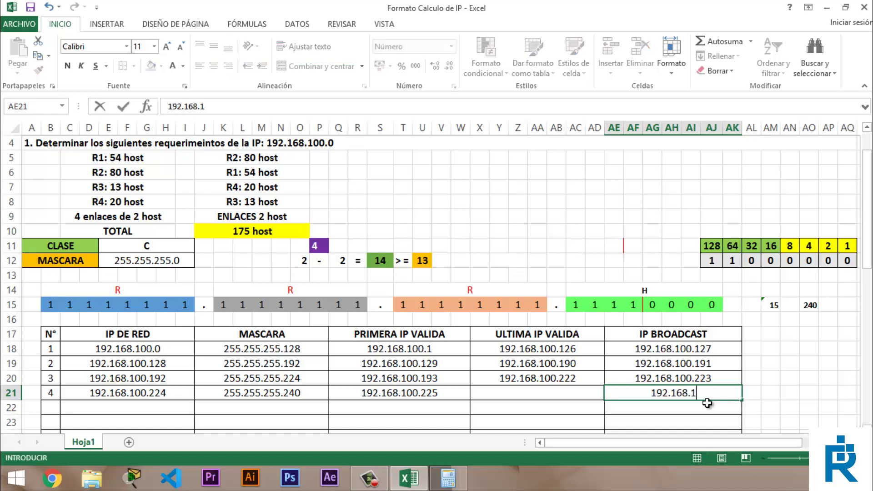
type("00.239")
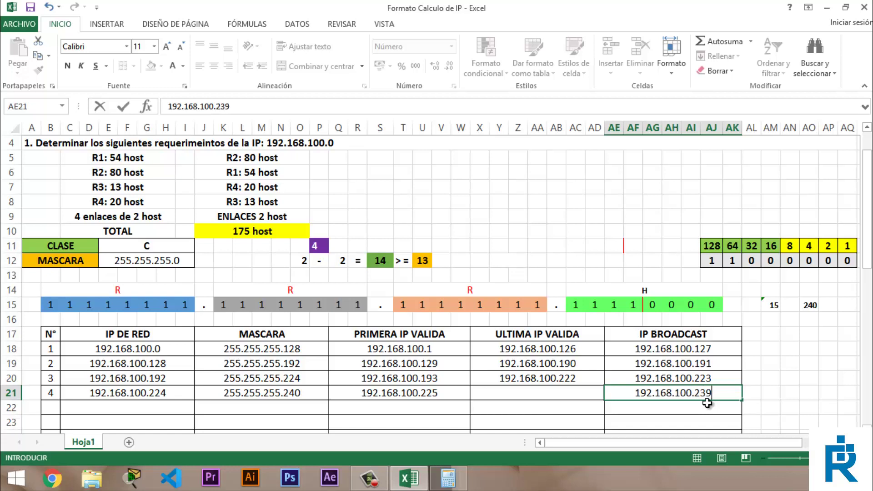
key("Return")
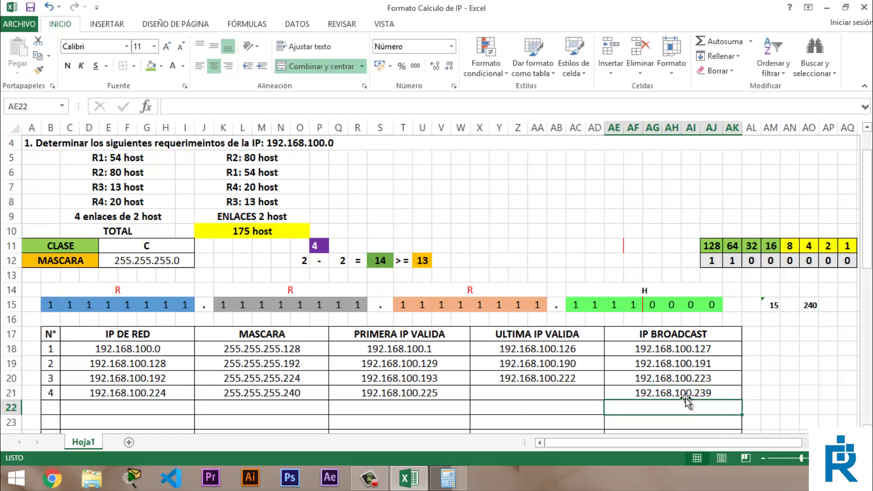
Enter 192.168.100.238 as the last valid IP of subnet 4.
left_click(555, 396)
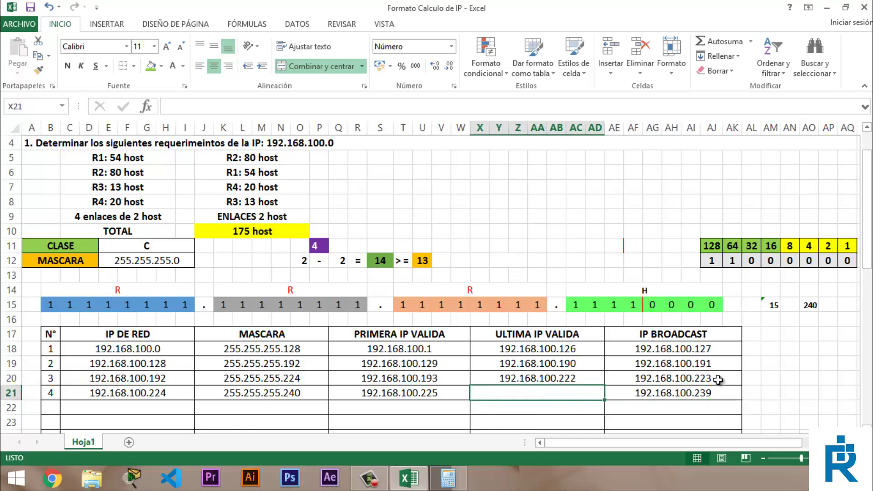
type("192.168")
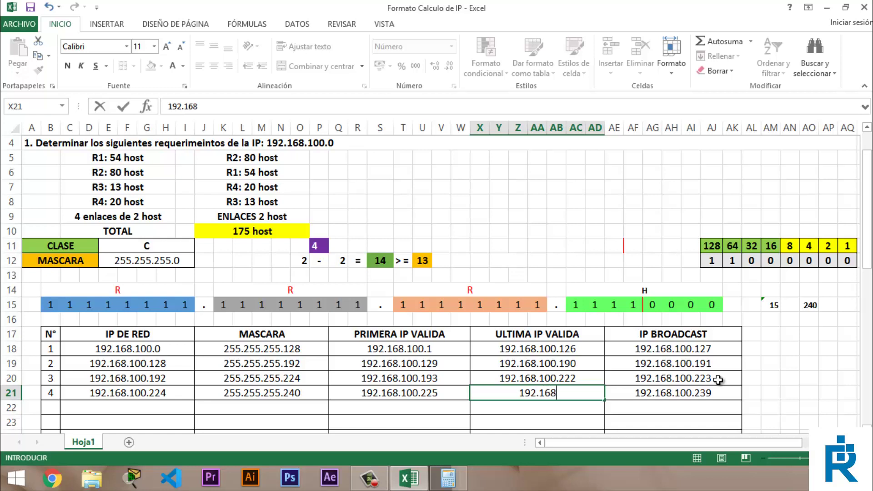
type(".100.")
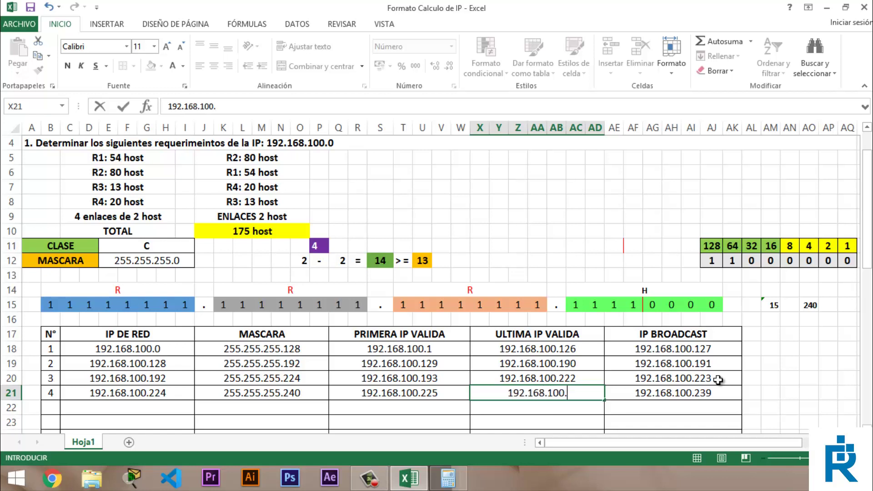
type("238")
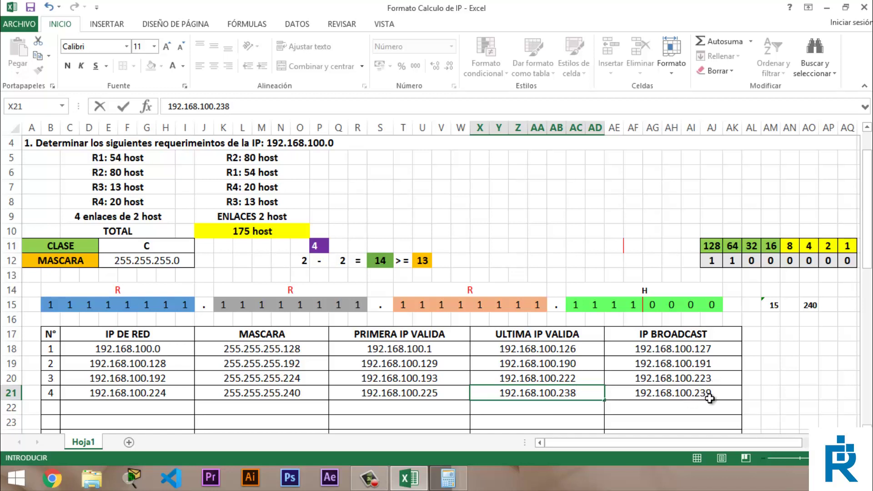
key("Return")
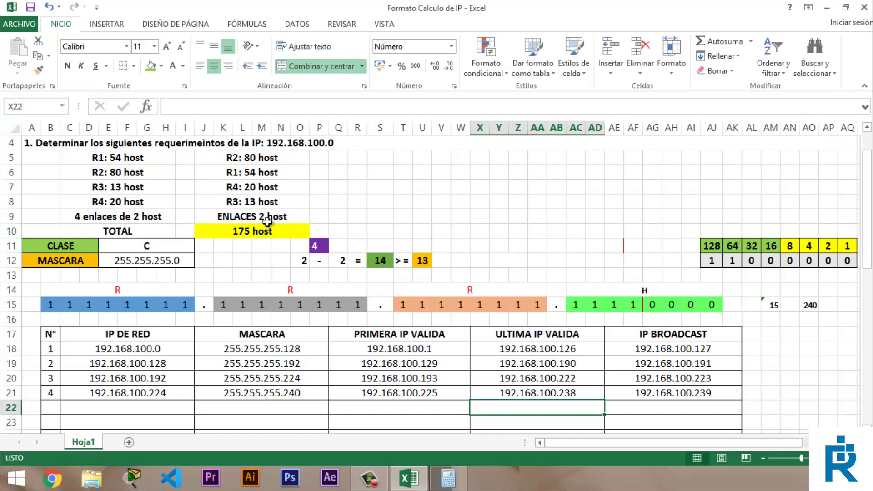
Number the next subnet row as 5 in B22.
left_click(59, 404)
scroll(58, 391, "down", 1)
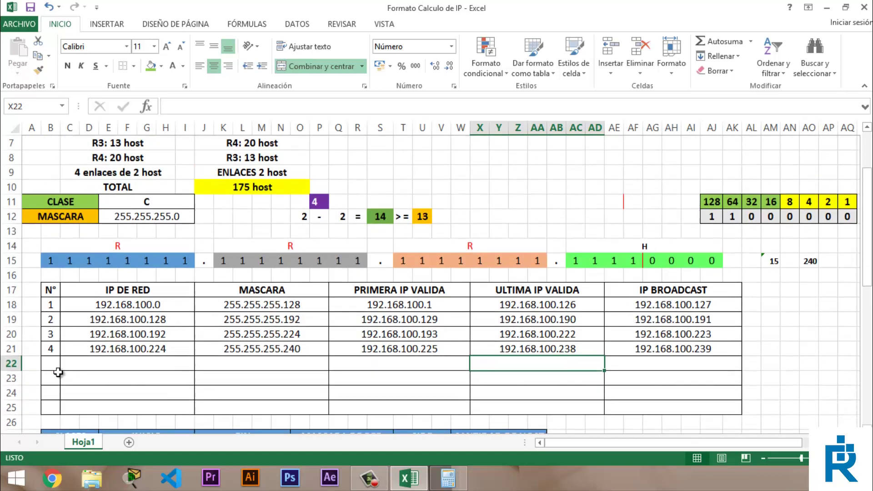
type("1")
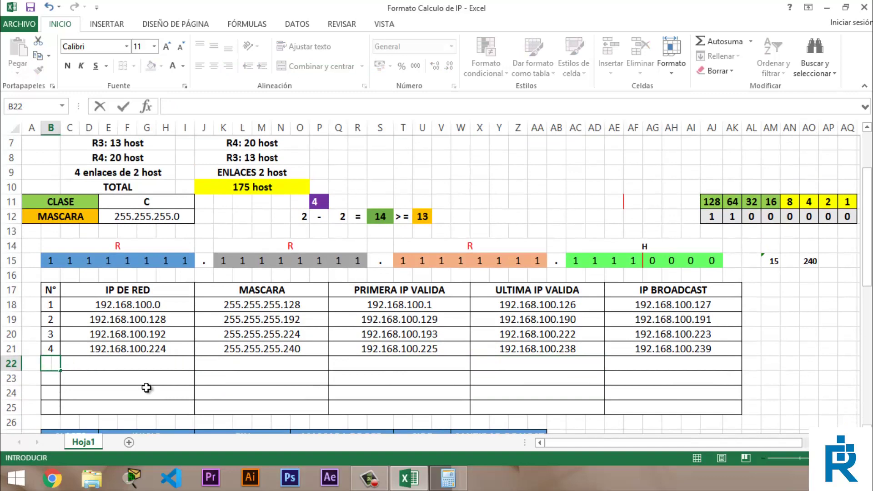
key("Tab")
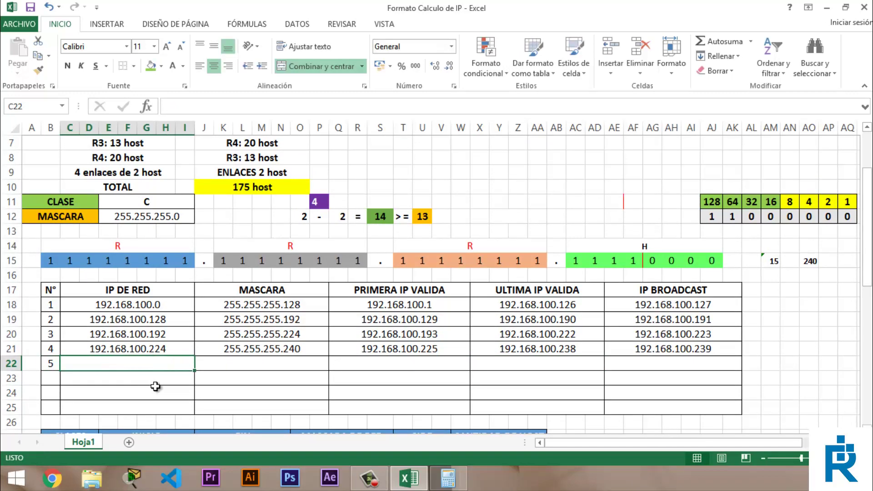
Set the required host count in U12 to 2 for the link subnets.
scroll(189, 375, "up", 1)
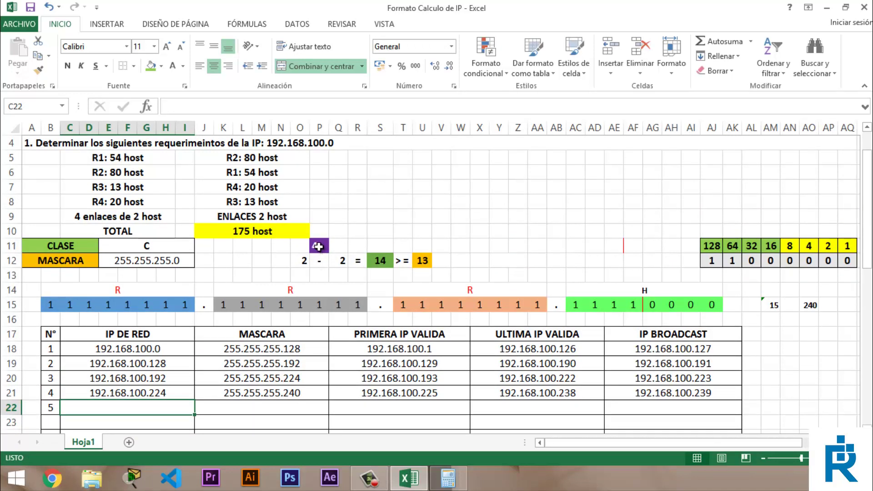
left_click(319, 246)
left_click(418, 262)
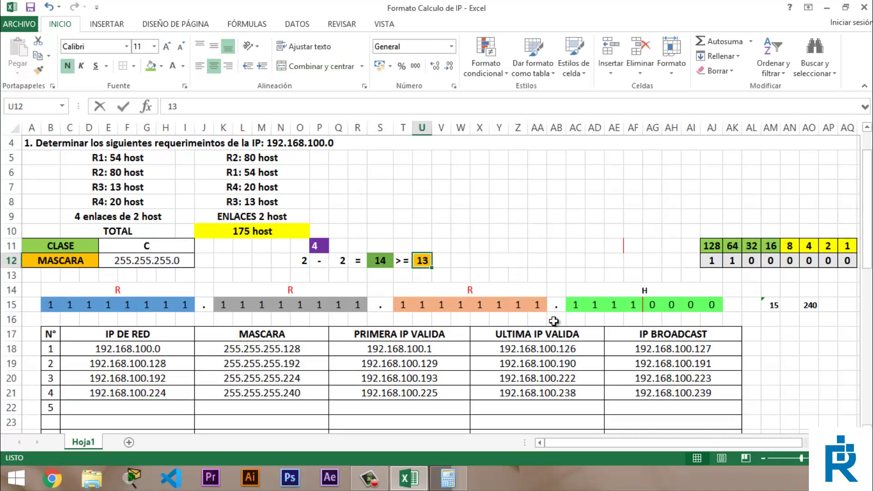
key("BackSpace")
key("BackSpace")
type("2")
key("Return")
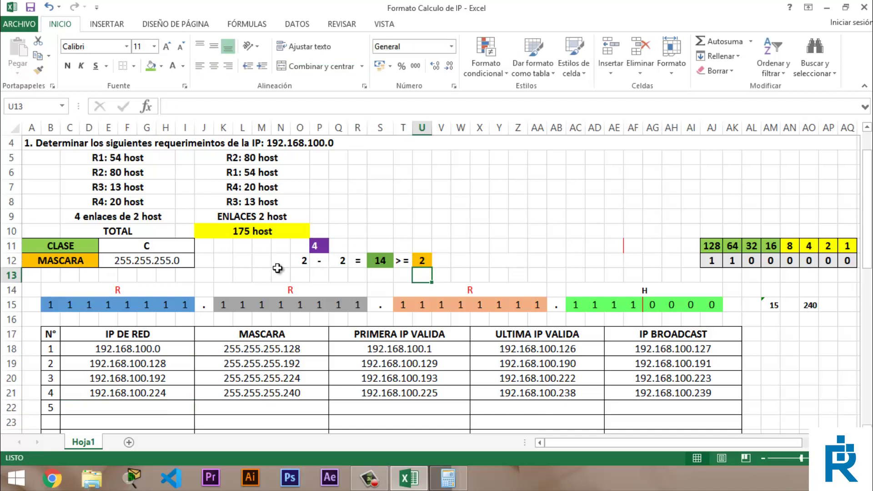
Set the exponent in P11 of the host formula to 2.
left_click(318, 245)
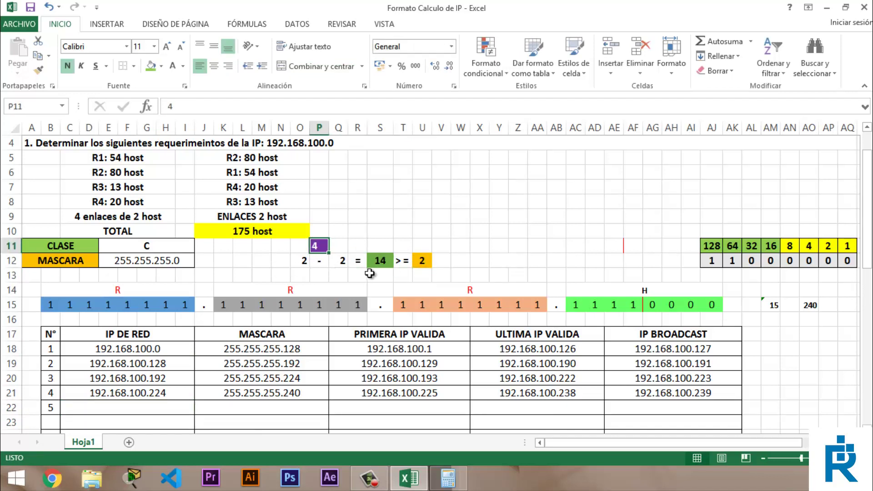
type("2")
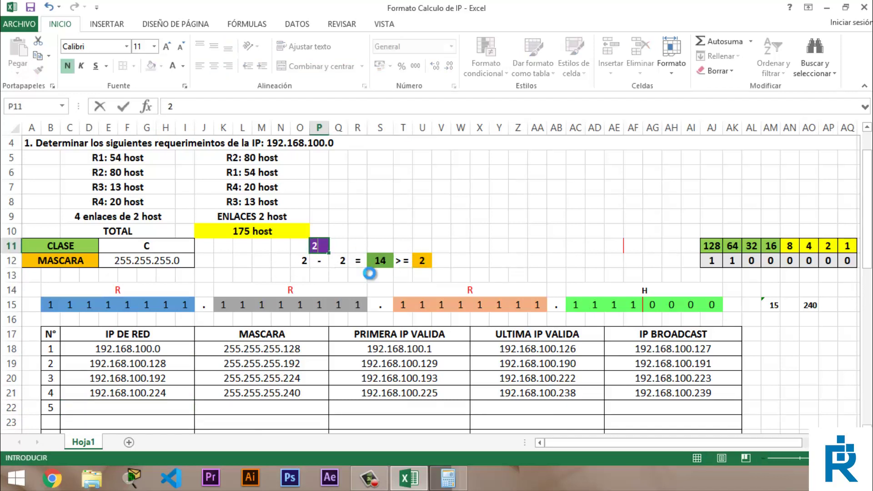
key("Tab")
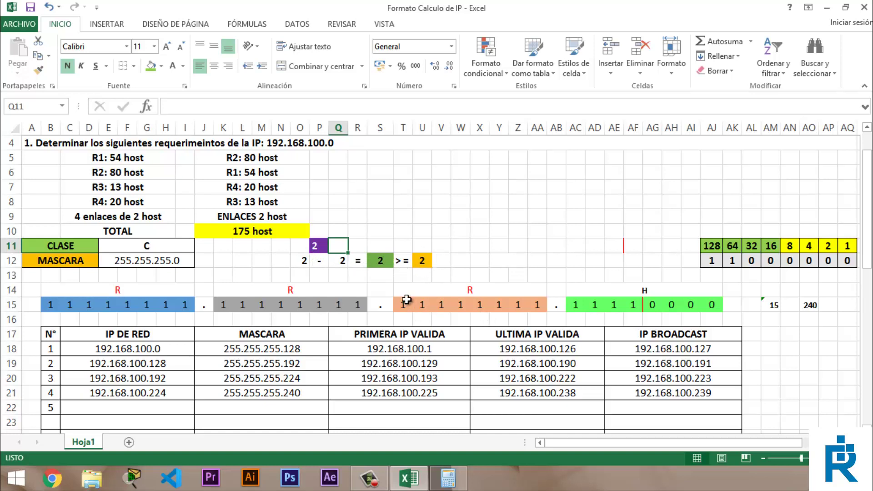
left_click(322, 247)
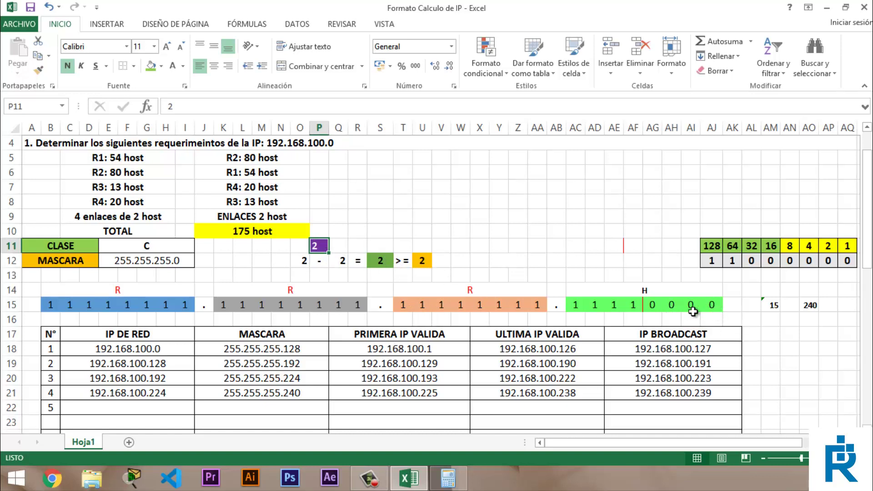
Move the network/host divider in the last octet by clearing AG15's border and adding a left border to AI15.
left_click(652, 305)
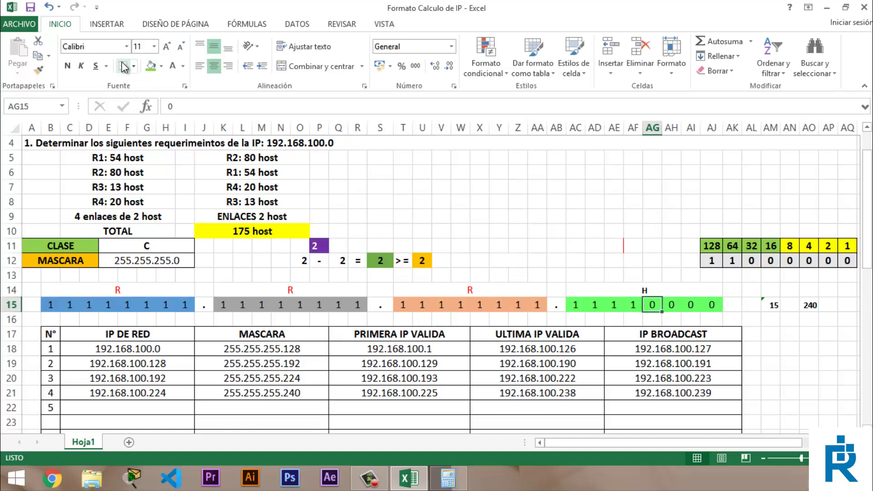
left_click(715, 308)
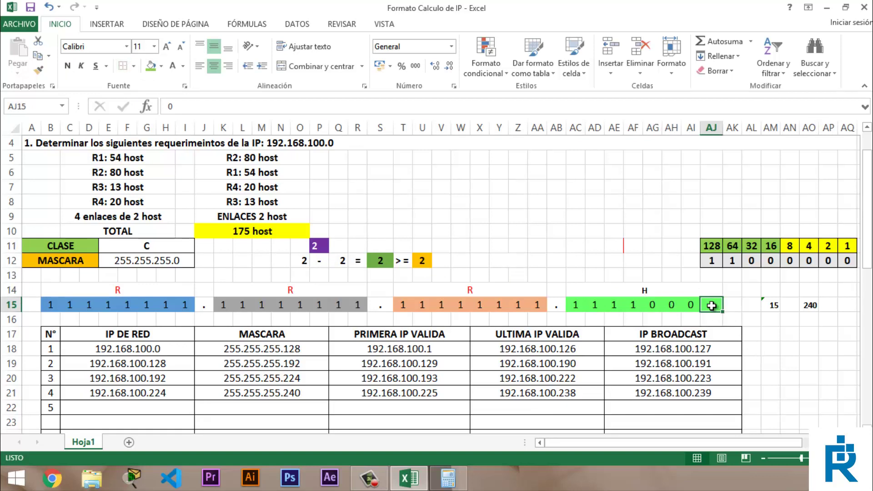
left_click(690, 306)
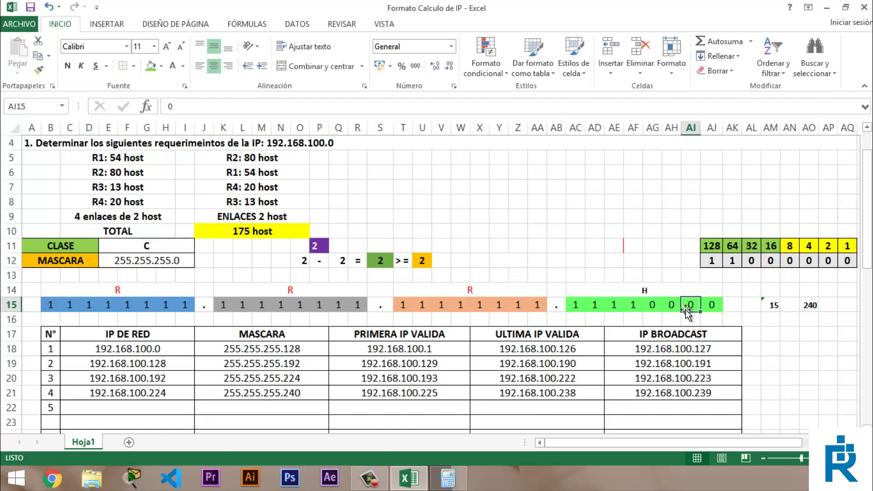
left_click(134, 69)
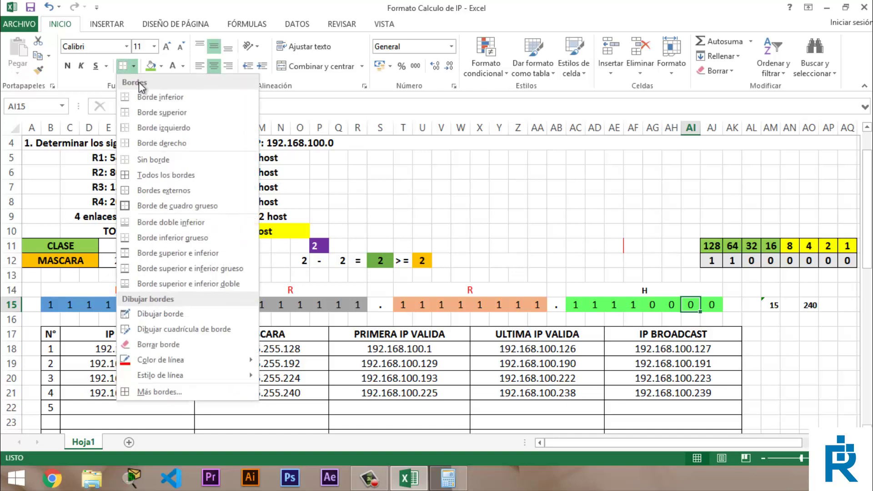
left_click(124, 128)
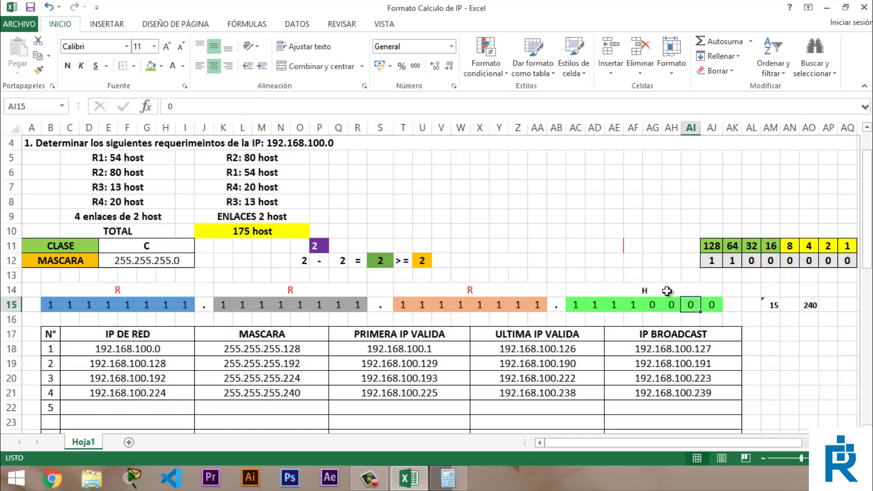
Change the mask bits in AG15 and AH15 to 1.
left_click(657, 303)
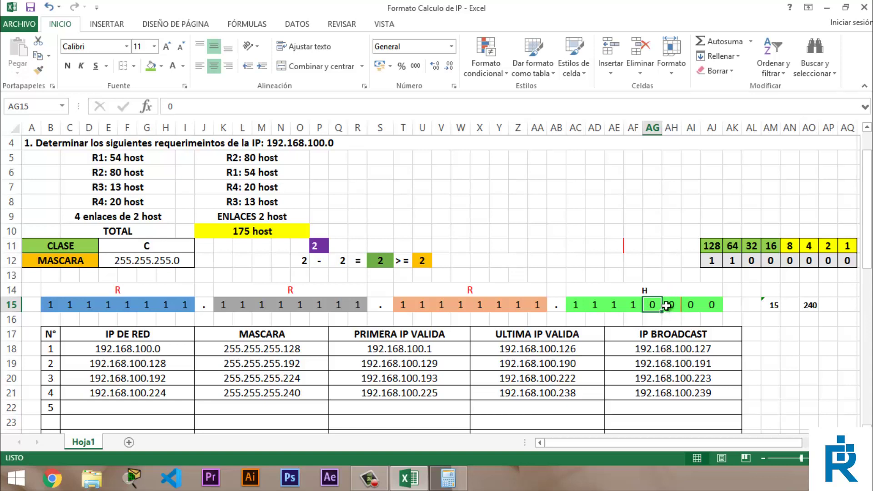
type("1")
key("Return")
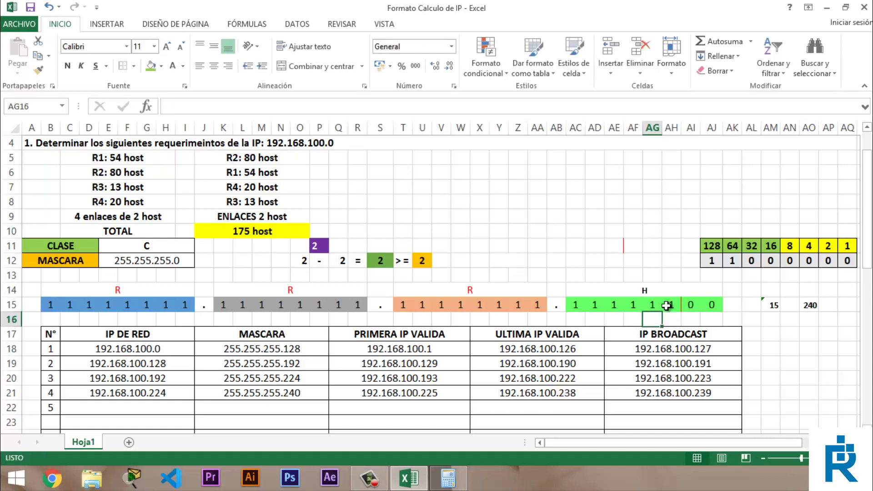
Fill the place values 128 through 4 in row 11 green and extend the AO15 sum with AN11 and AO11.
left_click_drag(711, 245, 803, 249)
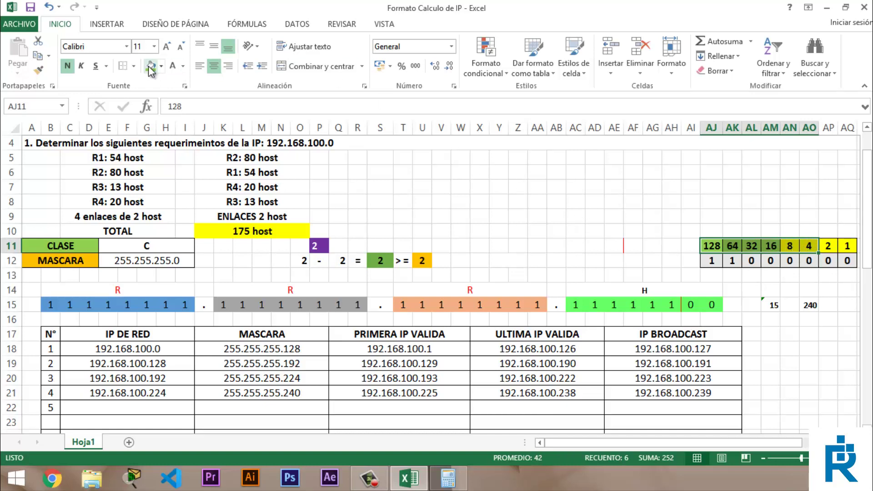
double_click(809, 305)
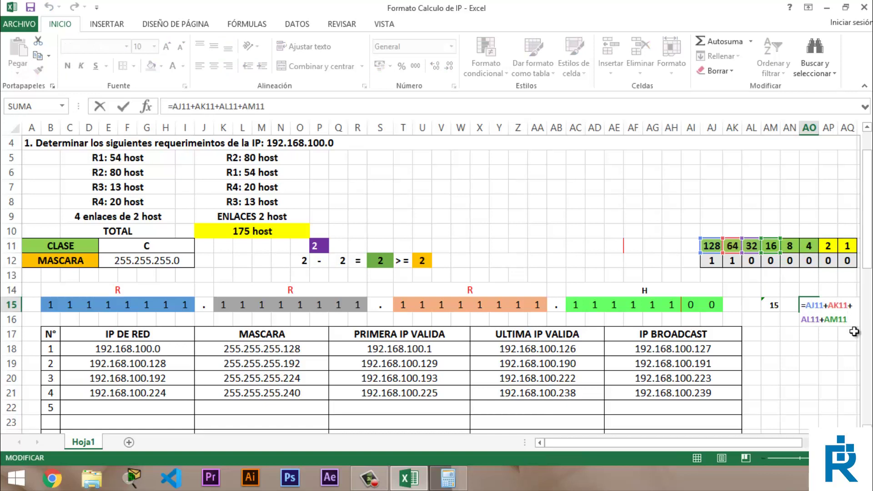
type("+")
left_click(792, 248)
type("+")
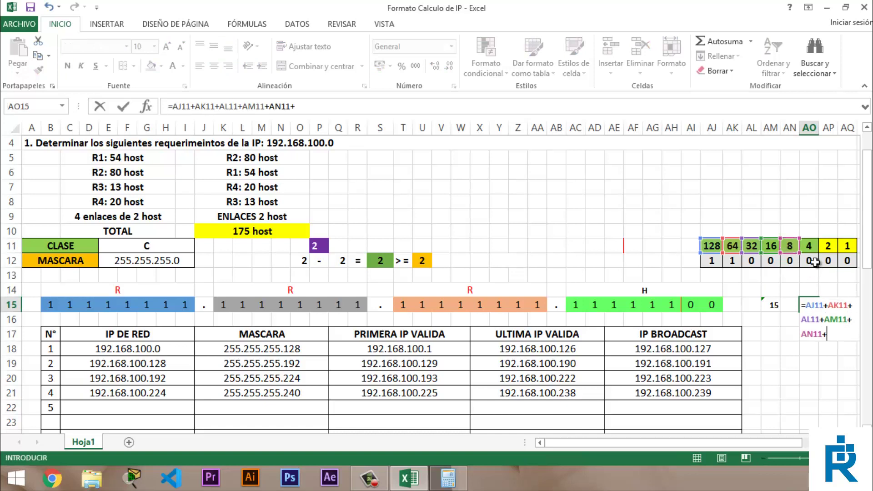
left_click(811, 246)
key("Return")
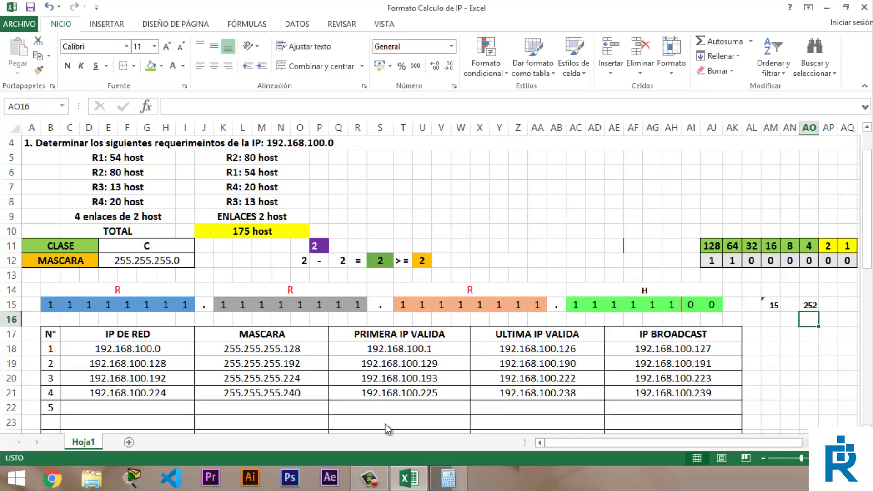
Enter 192.168.100.240 as the network IP of subnet 5.
scroll(157, 411, "down", 1)
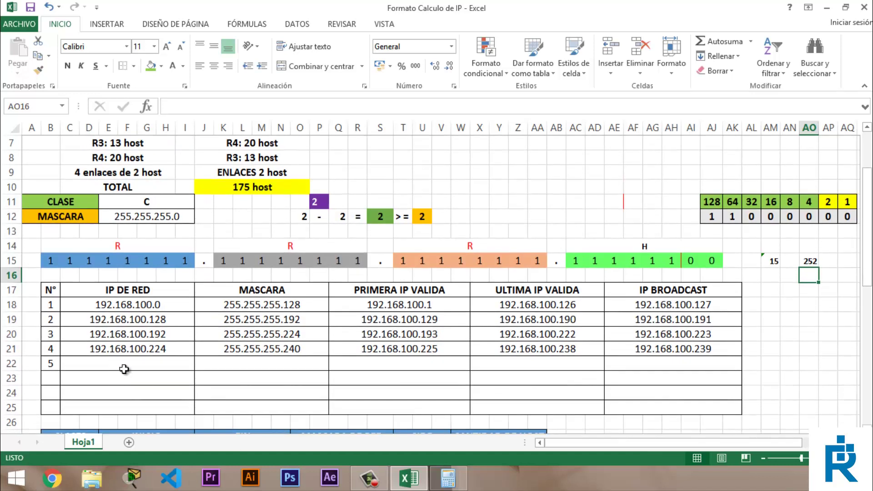
left_click(137, 364)
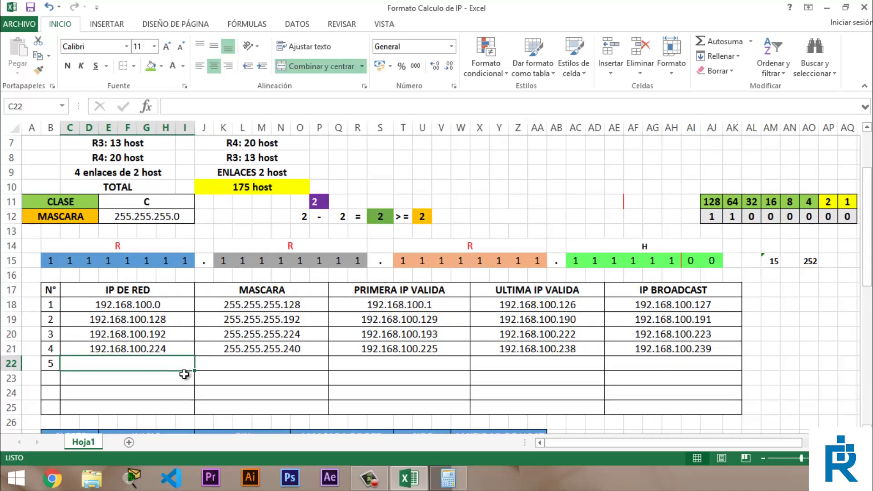
type("192")
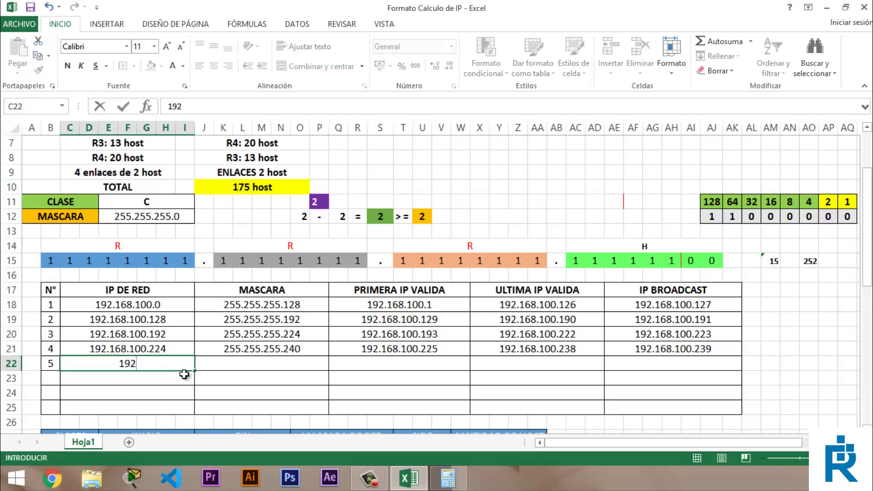
type(".168")
type(".100.")
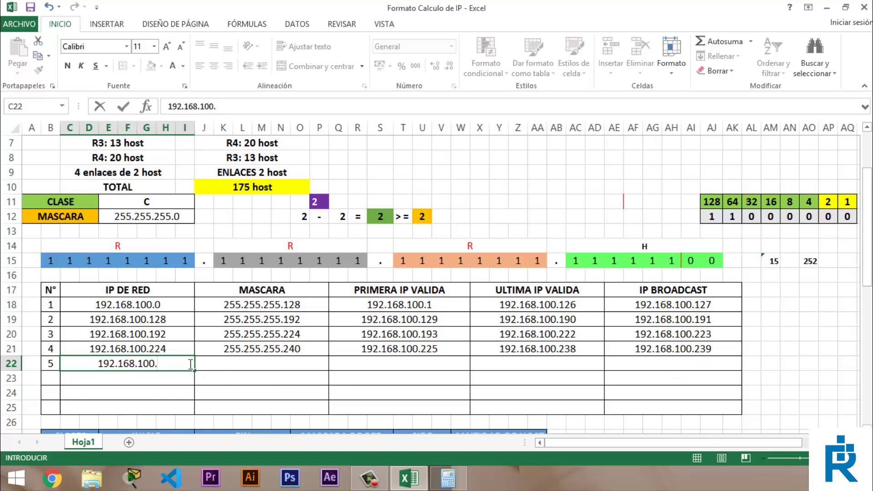
type("240")
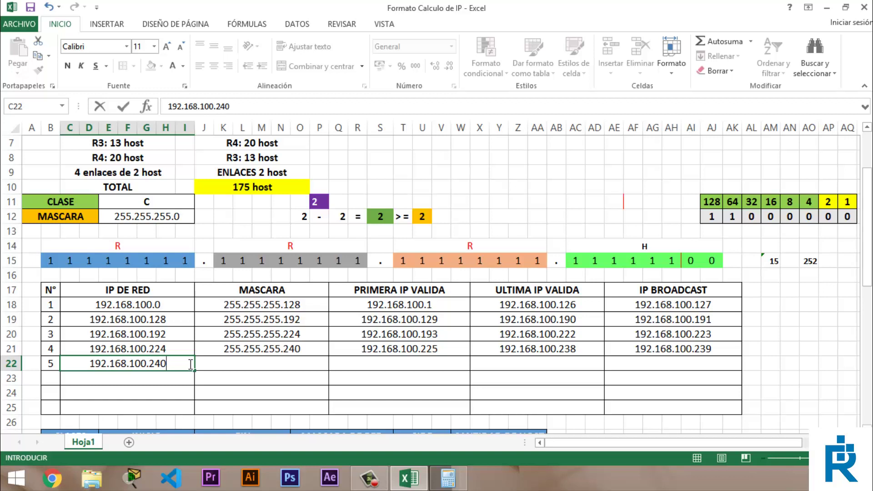
key("Tab")
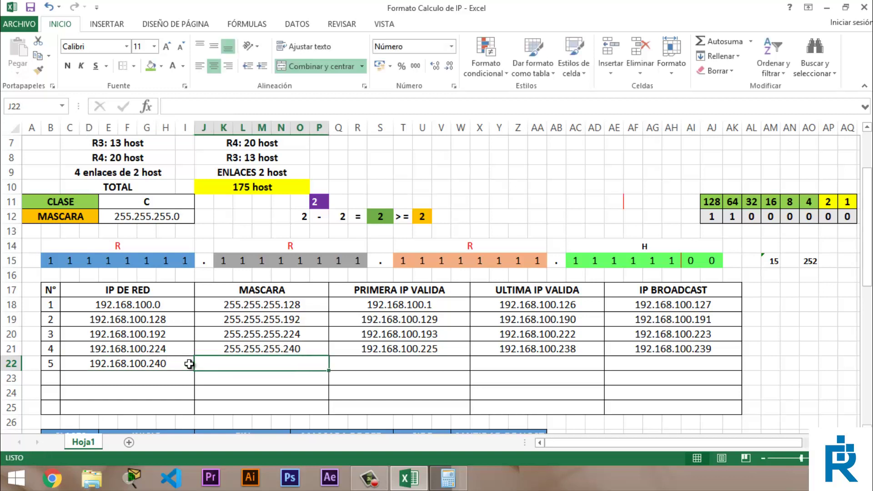
Enter 255.255.255.252 as the mask of subnet 5.
double_click(242, 363)
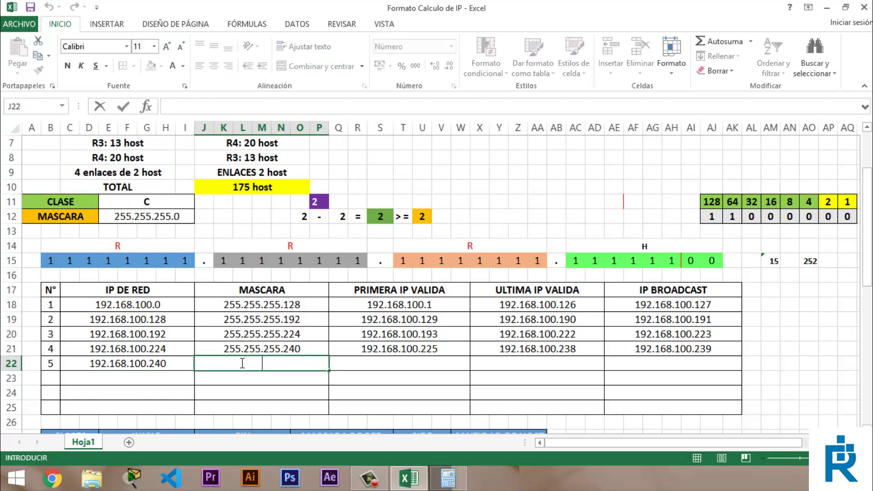
type("255.255.255")
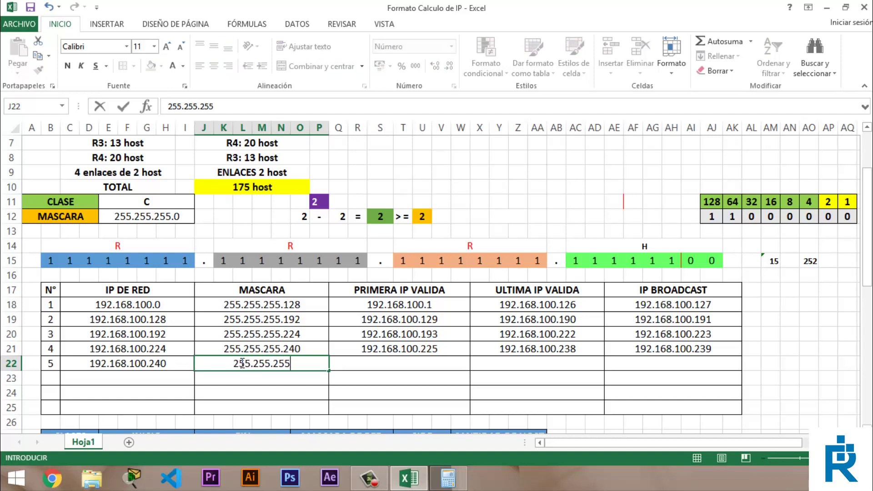
type(".")
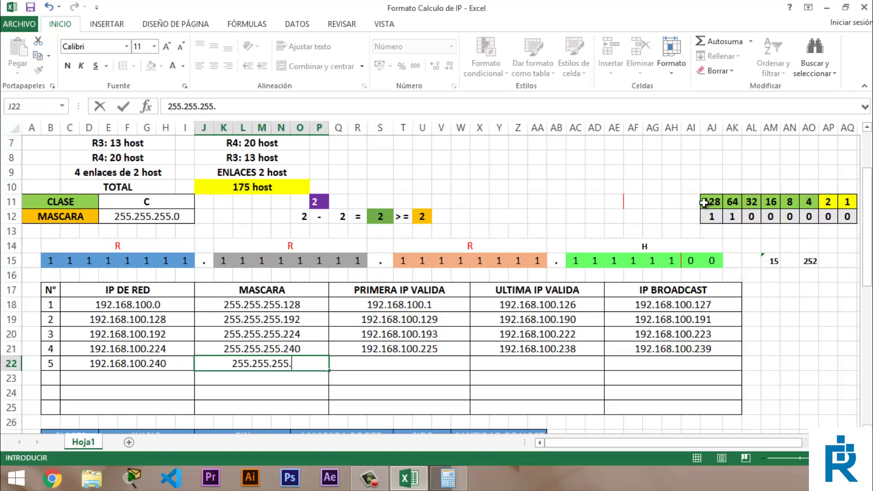
type("252")
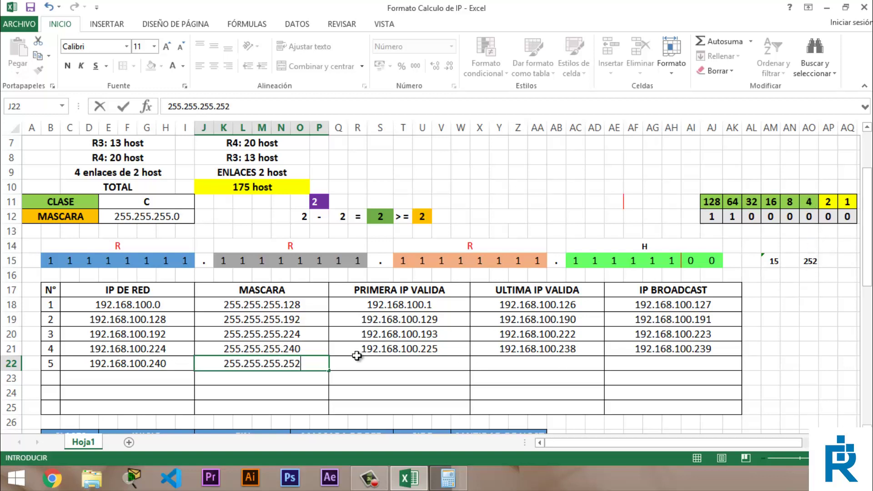
Enter 192.168.100.241 as the first valid IP of subnet 5.
left_click(358, 360)
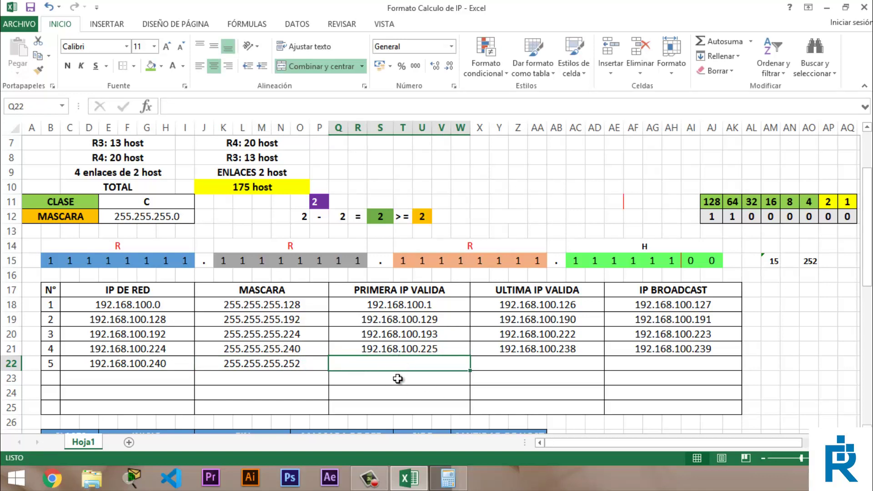
type("192.")
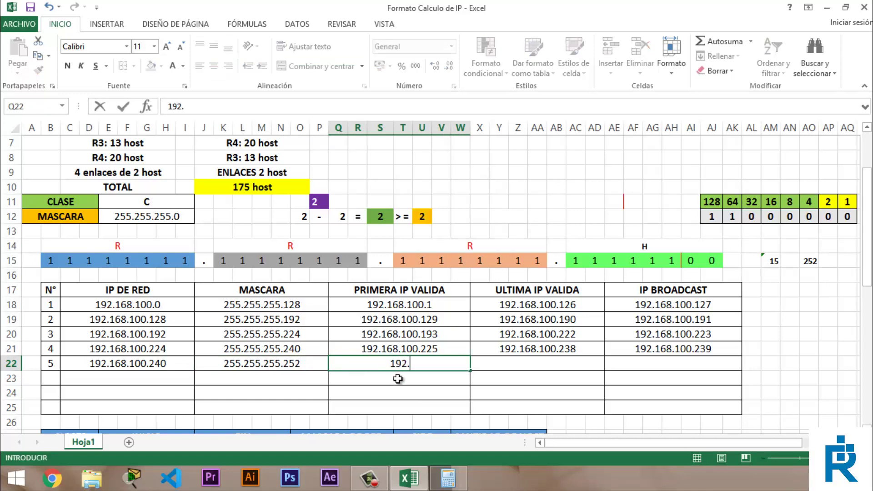
type("168.100")
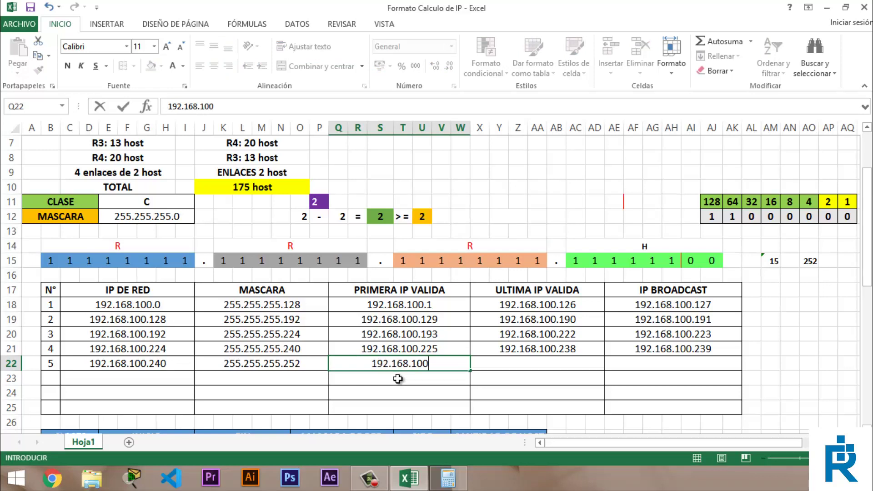
type(".")
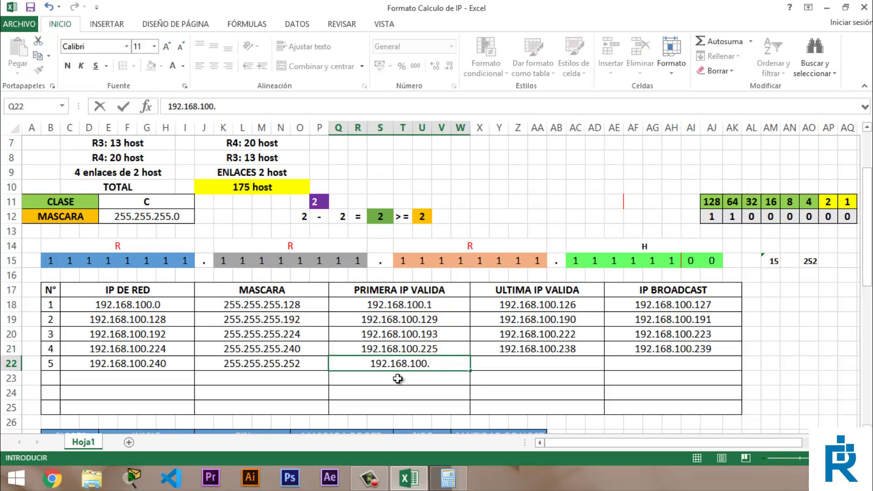
type("241")
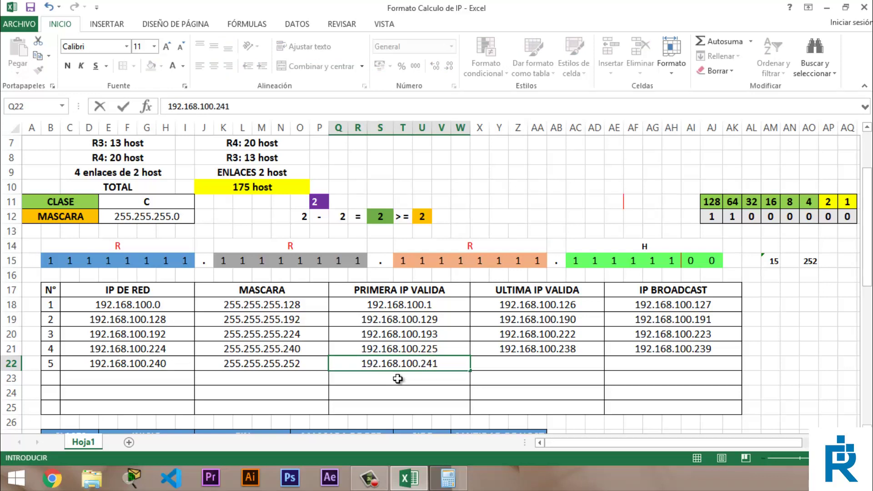
key("Tab")
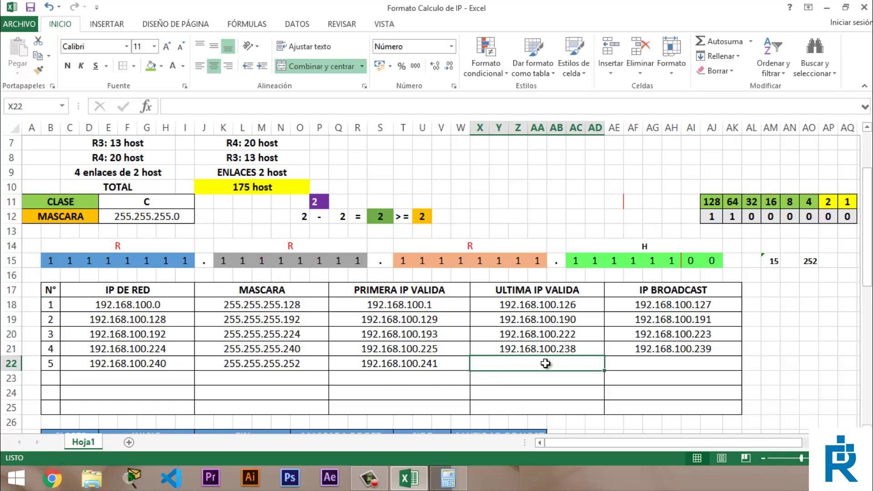
Replace the sum in cell AM15 with 3, the total of the two yellow place values in row 11.
left_click(628, 366)
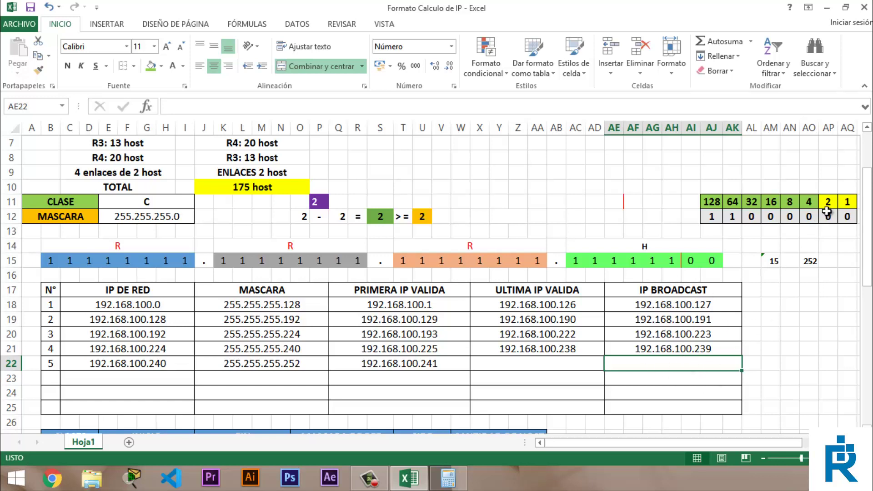
left_click_drag(827, 201, 845, 201)
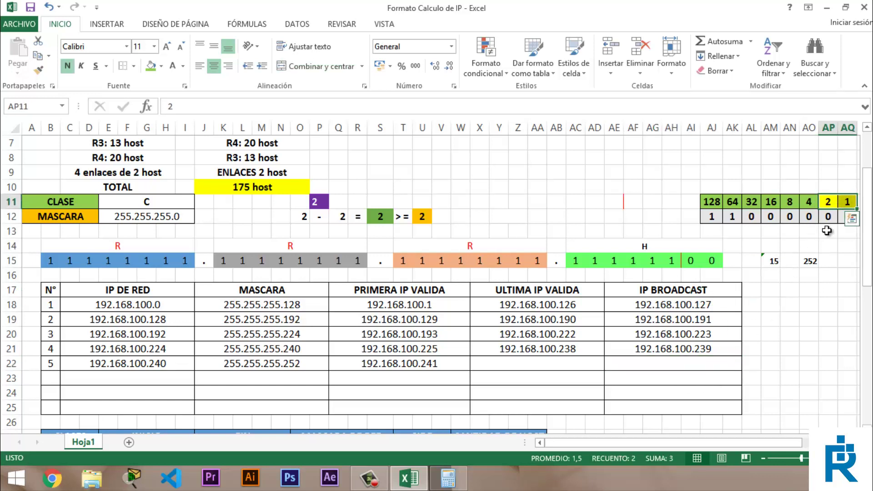
left_click(770, 262)
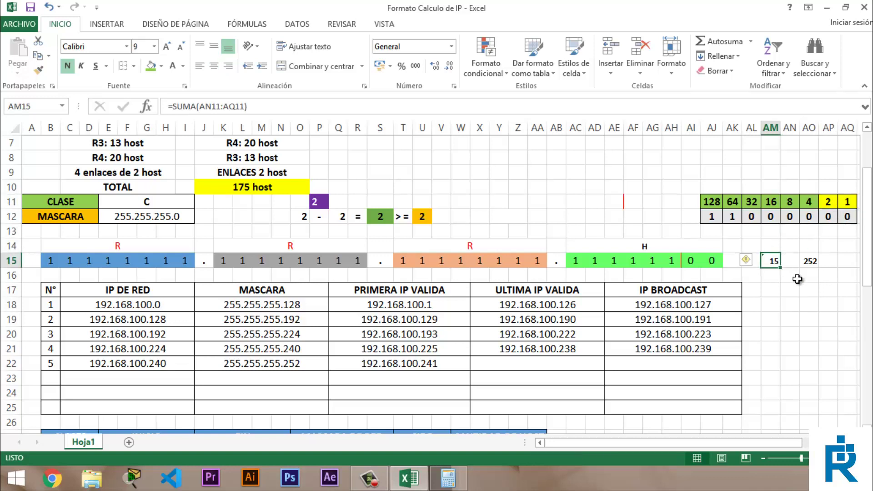
type("3")
key("Return")
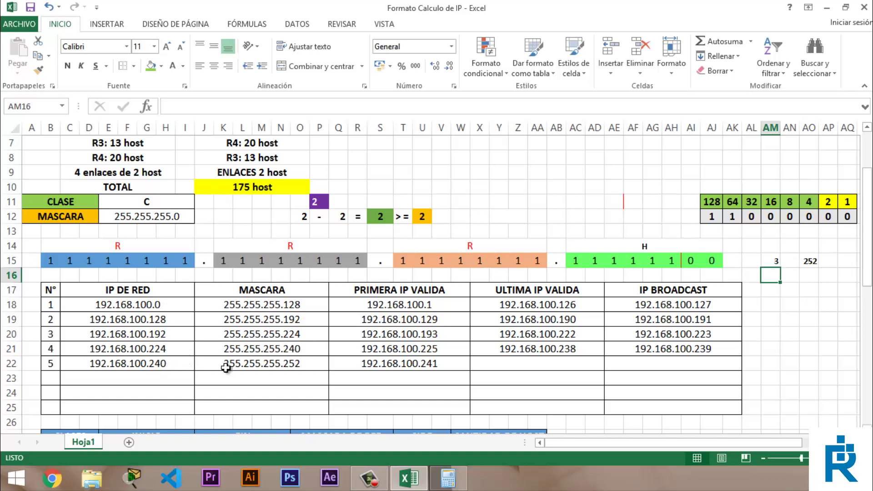
Enter 192.168.100.243 as the broadcast IP of subnet 5.
double_click(646, 363)
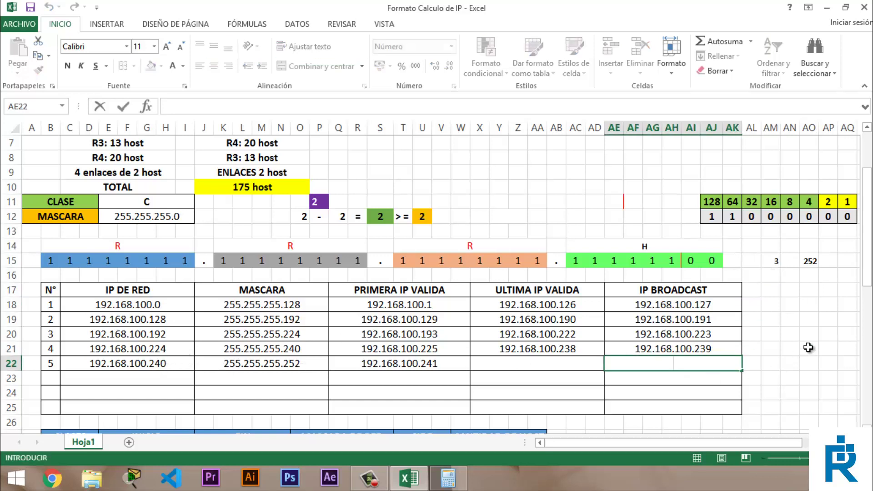
type("192.16")
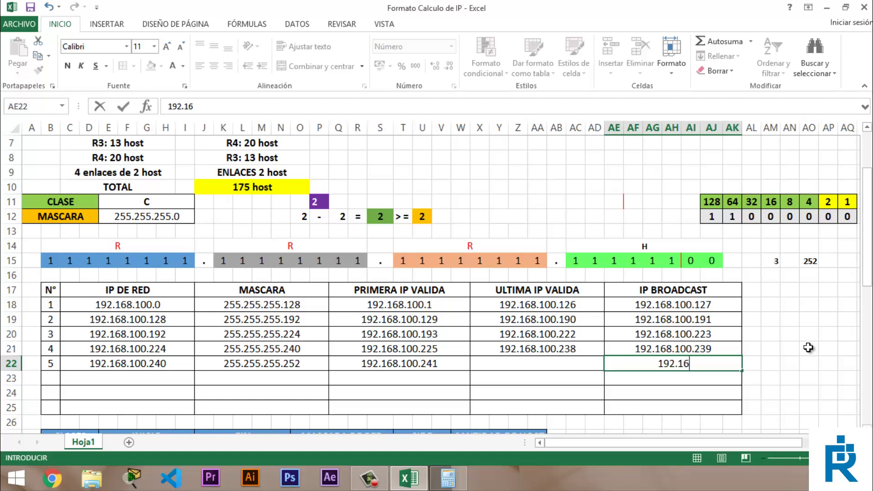
type("8.100.")
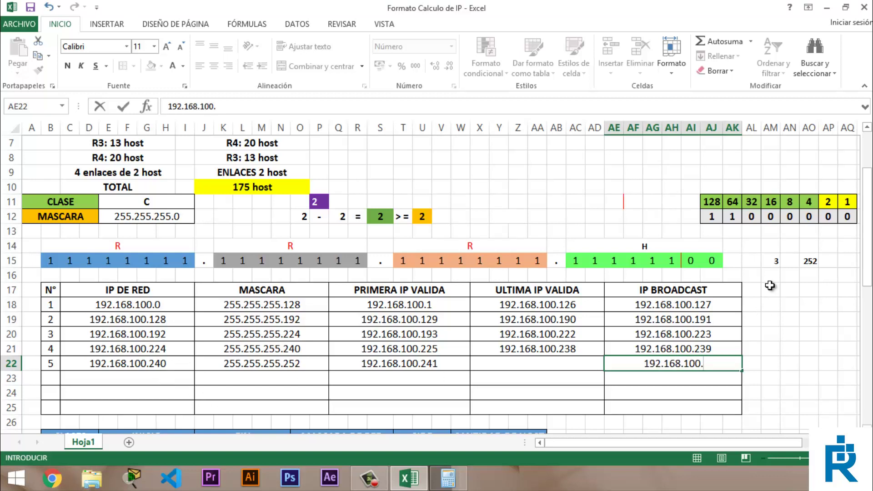
type("243")
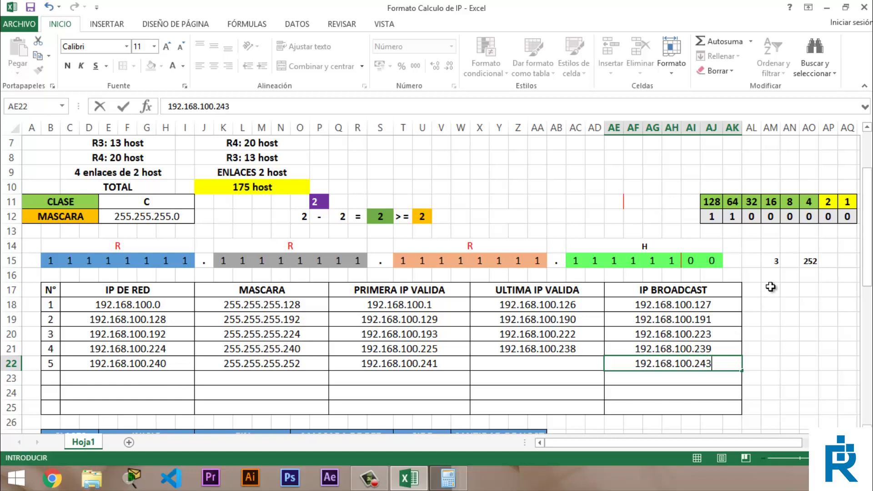
key("Return")
Enter 192.168.100.242 as the last valid IP of subnet 5.
left_click(547, 367)
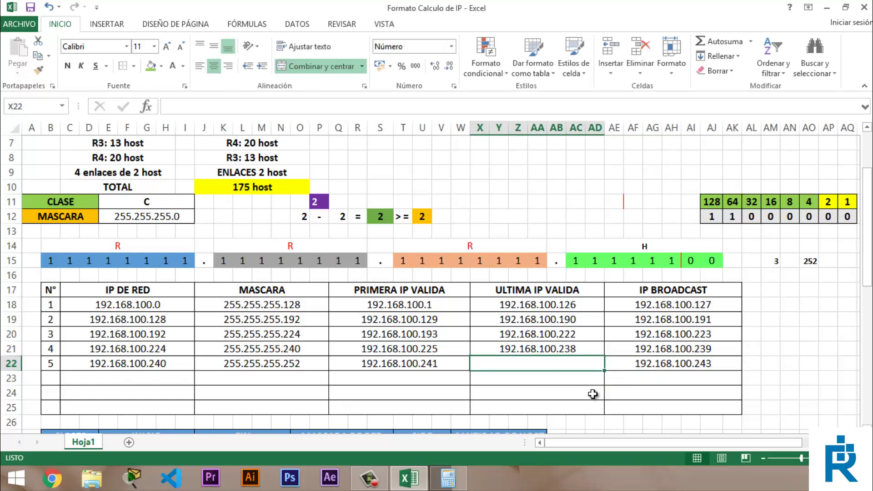
type("192")
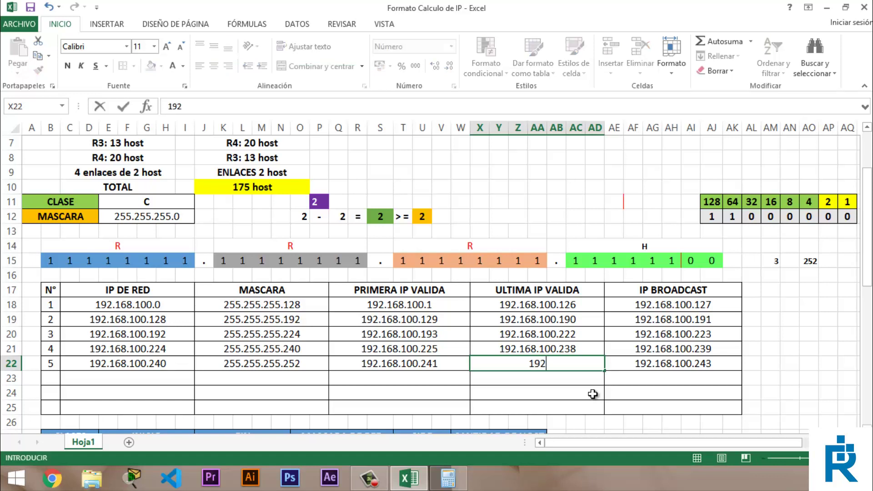
type(".168.100.")
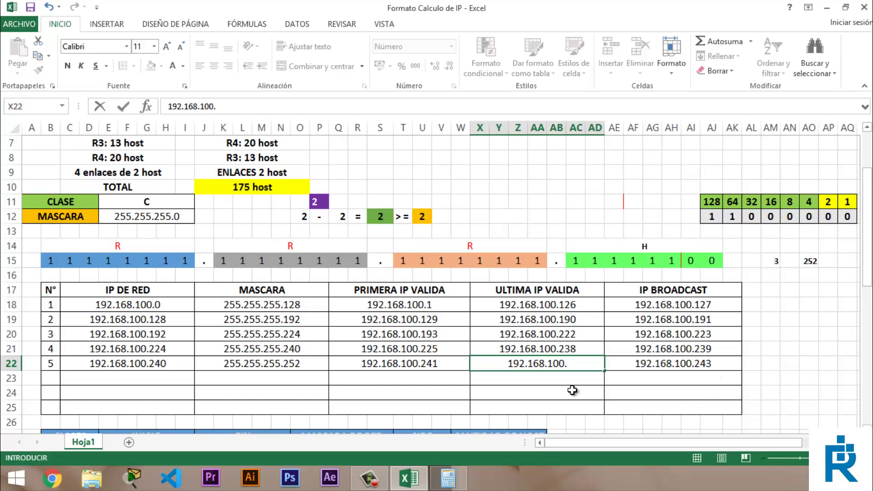
type("242")
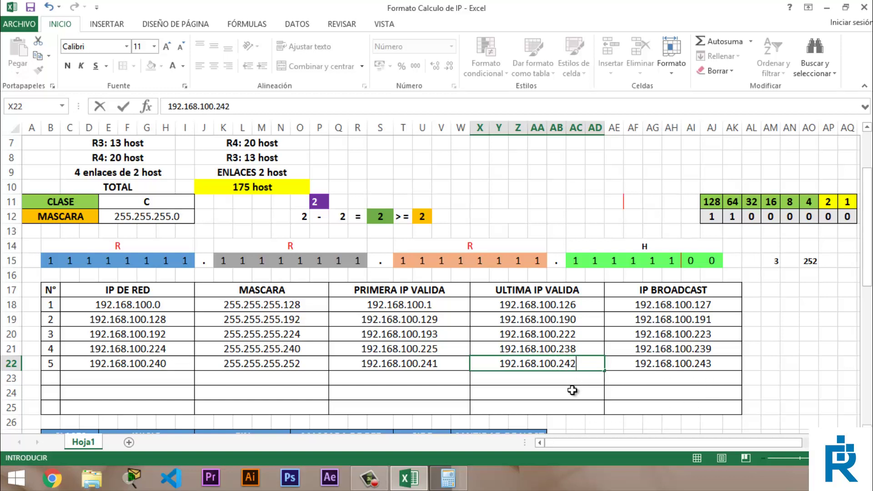
key("Return")
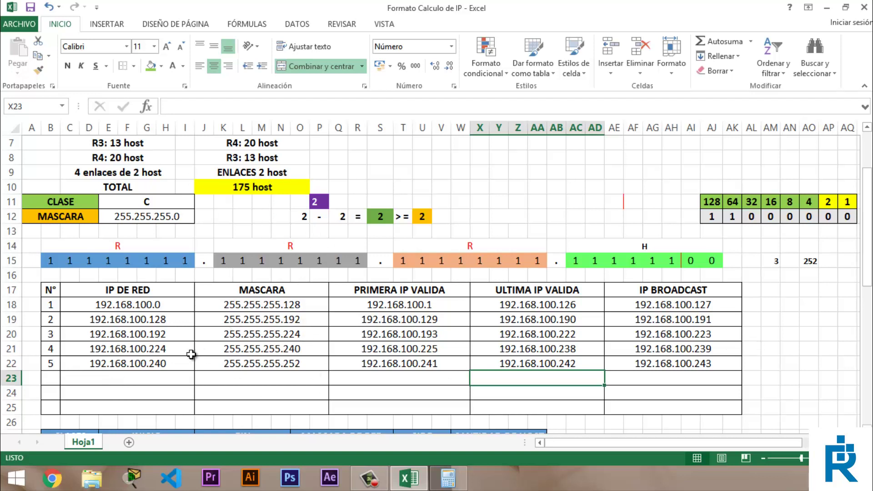
Number the three remaining rows of the subnet table 6, 7 and 8.
left_click(49, 377)
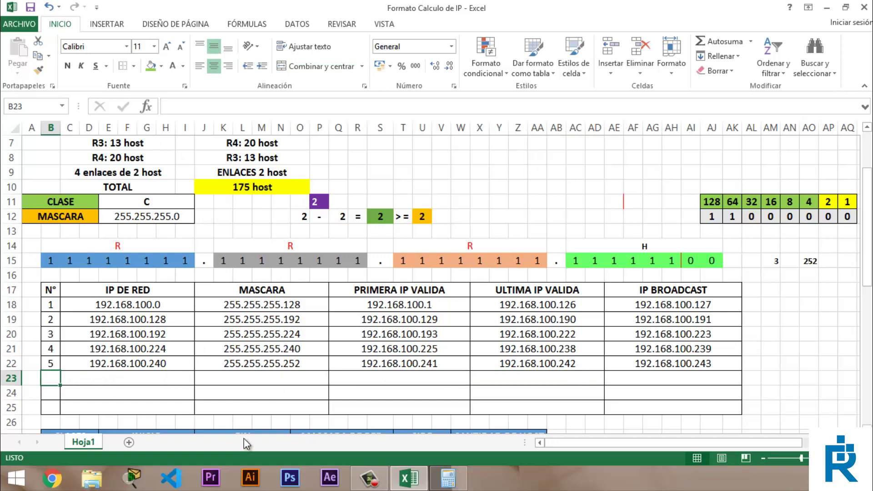
type("6")
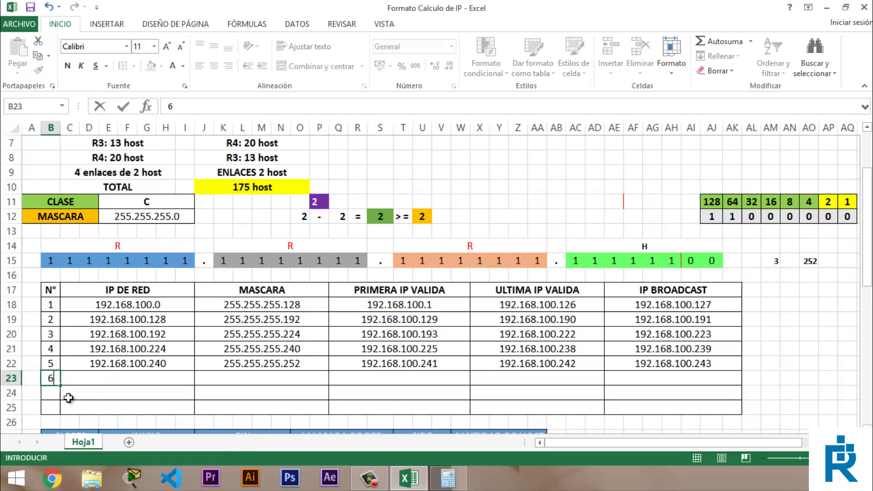
key("Return")
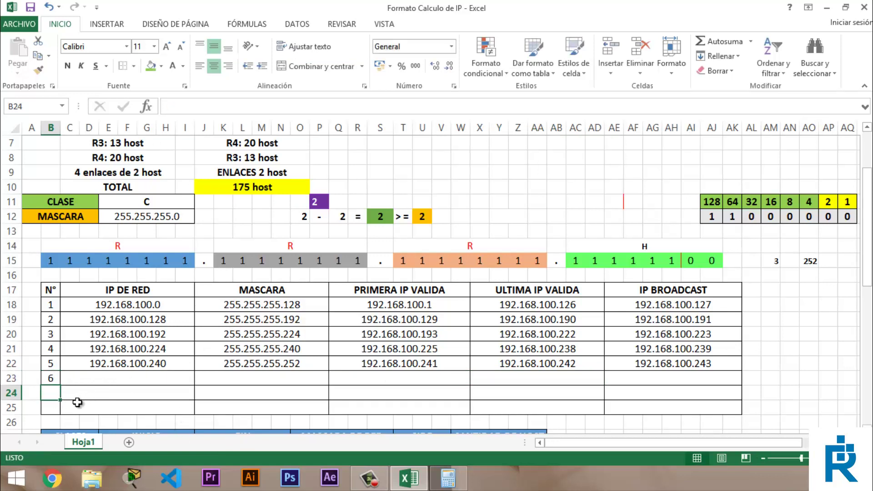
type("7")
key("Return")
type("8")
left_click(123, 397)
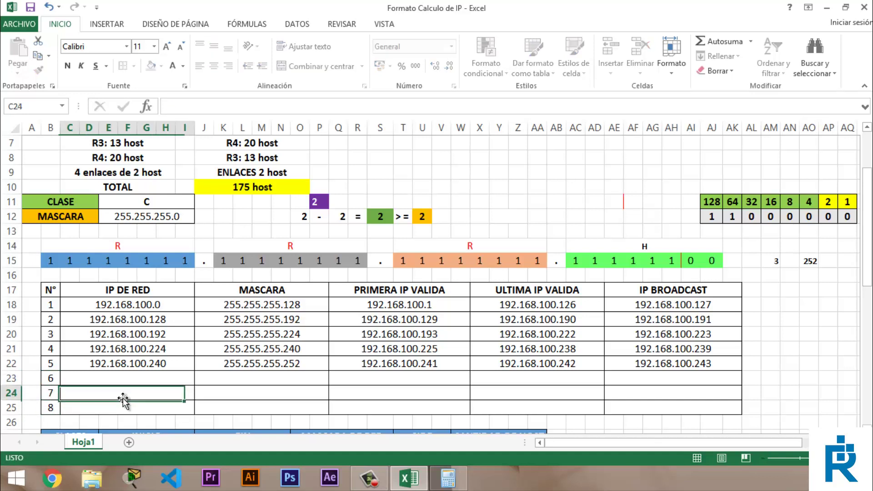
Enter 192.168.100.244 as the network IP of subnet 6.
left_click(125, 377)
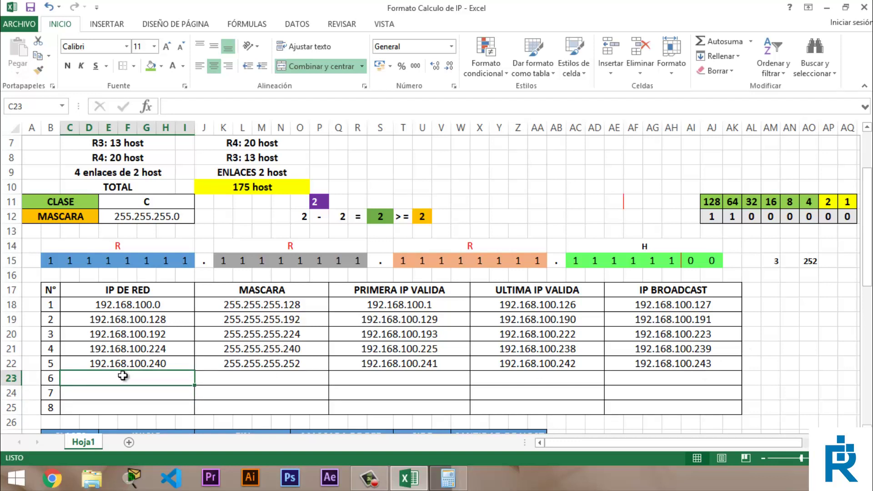
key("BackSpace")
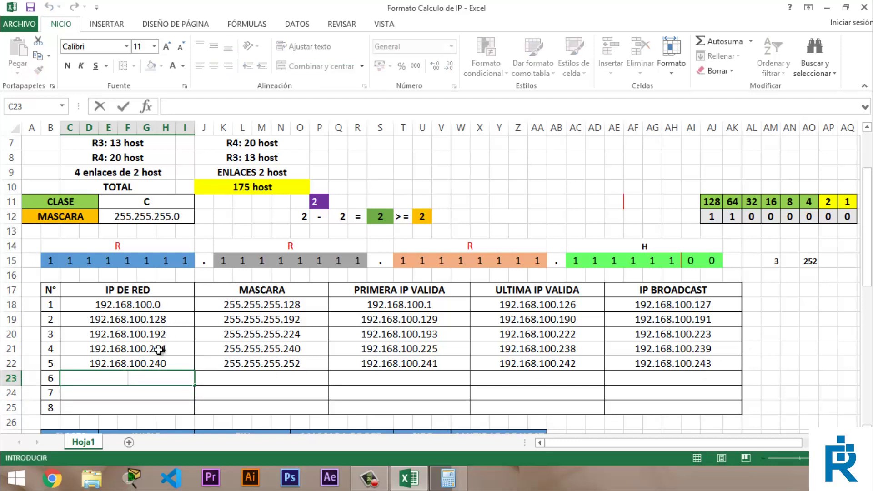
type("192")
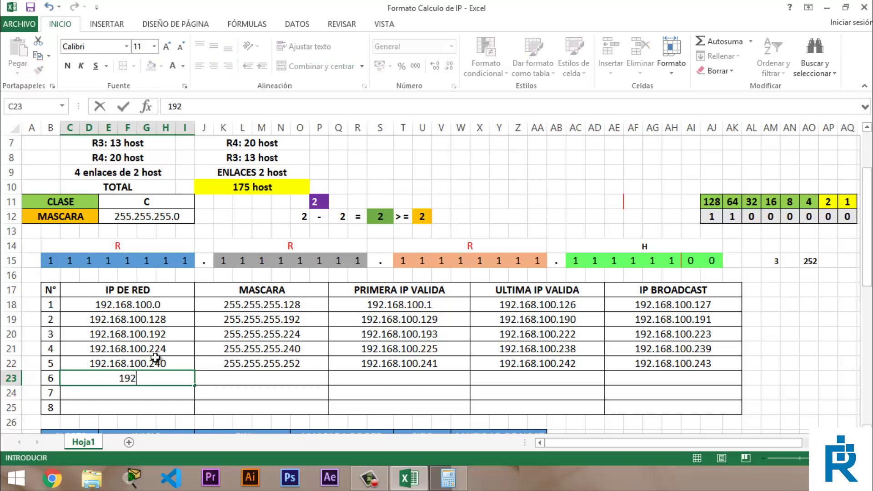
type(".168.100.")
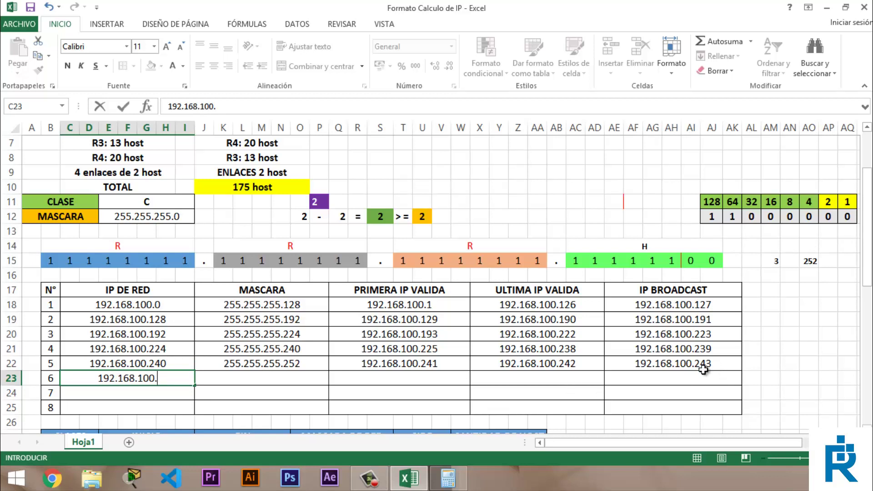
type("244")
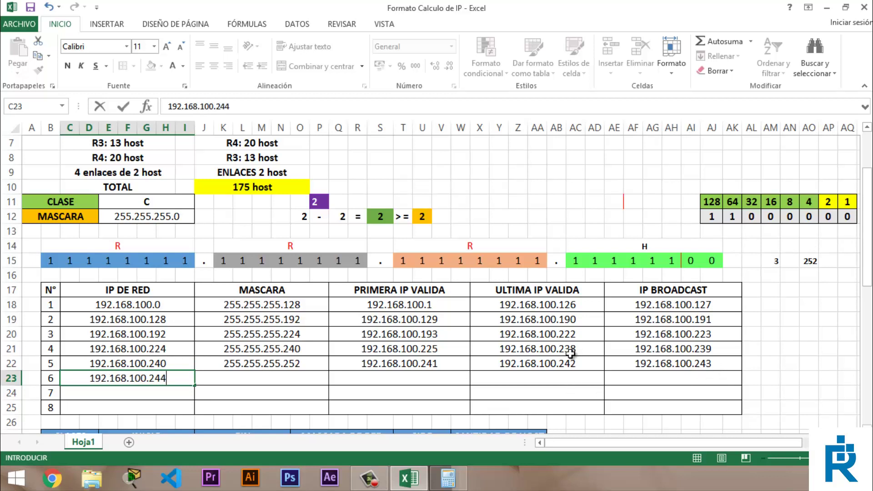
key("Tab")
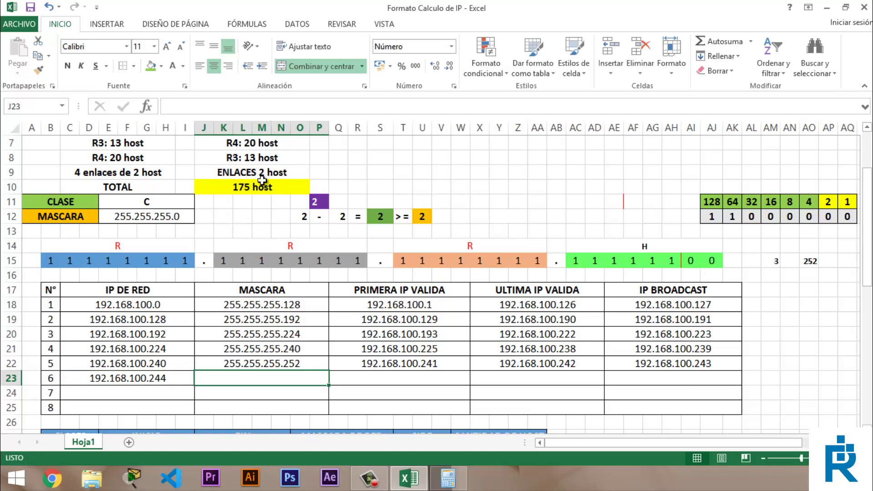
Check the 2-host calculation in rows 11 and 12 and copy the mask 255.255.255.252 from subnet 5 to subnet 6.
left_click(300, 203)
left_click_drag(299, 202, 346, 219)
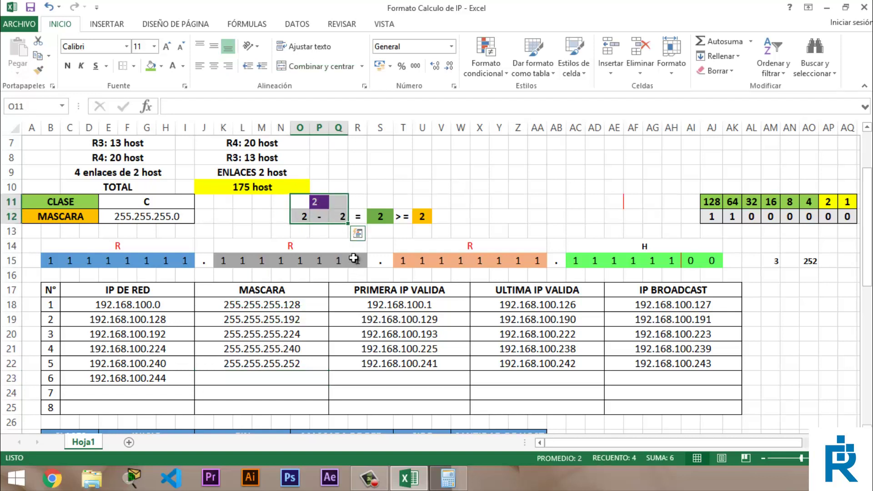
left_click(421, 217)
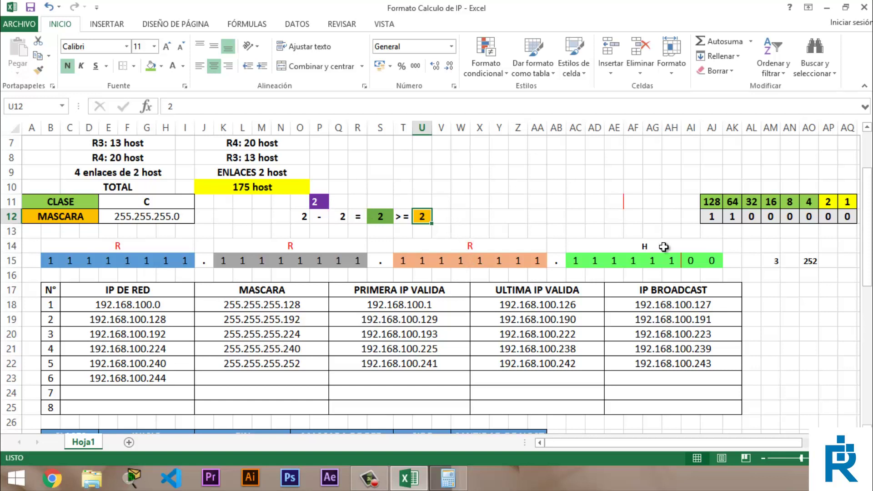
left_click(281, 363)
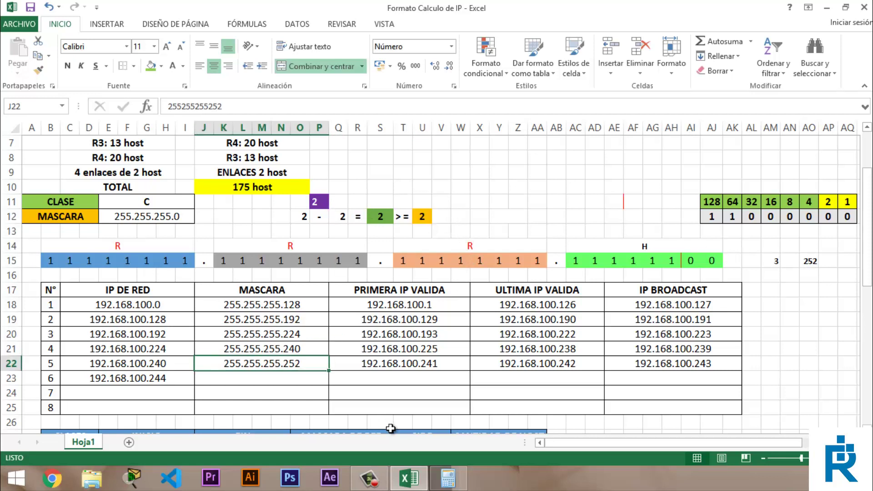
key("ctrl+c")
left_click(292, 381)
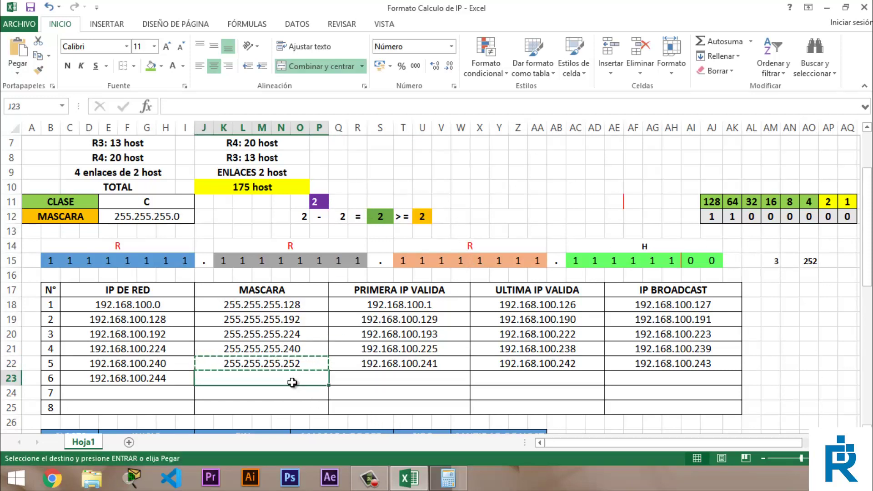
key("ctrl+v")
key("Escape")
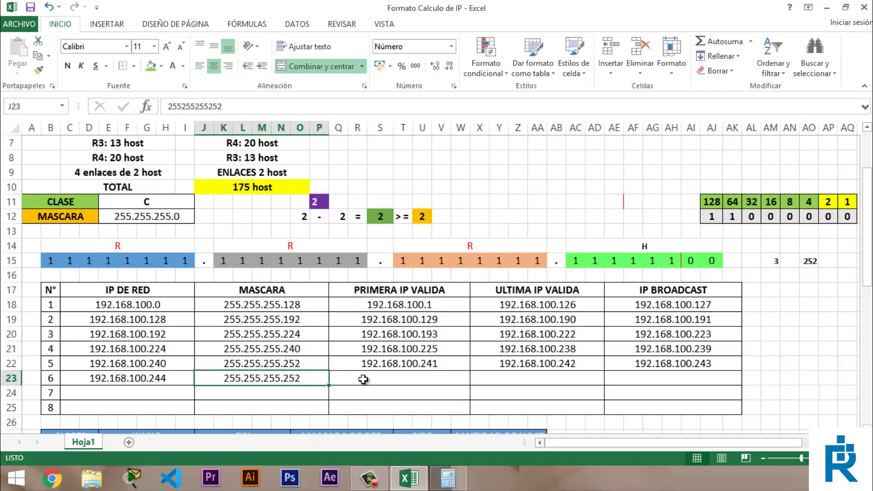
Enter 192.168.100.245 as the first valid IP of subnet 6.
left_click(382, 379)
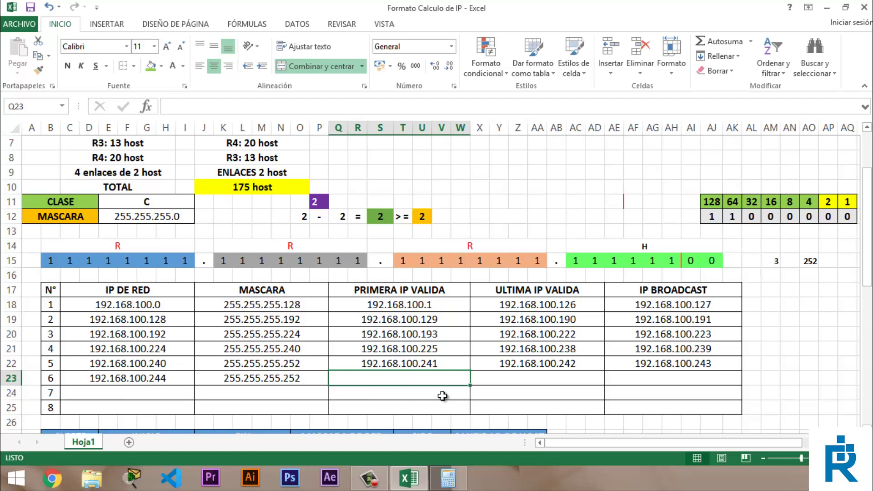
type("192")
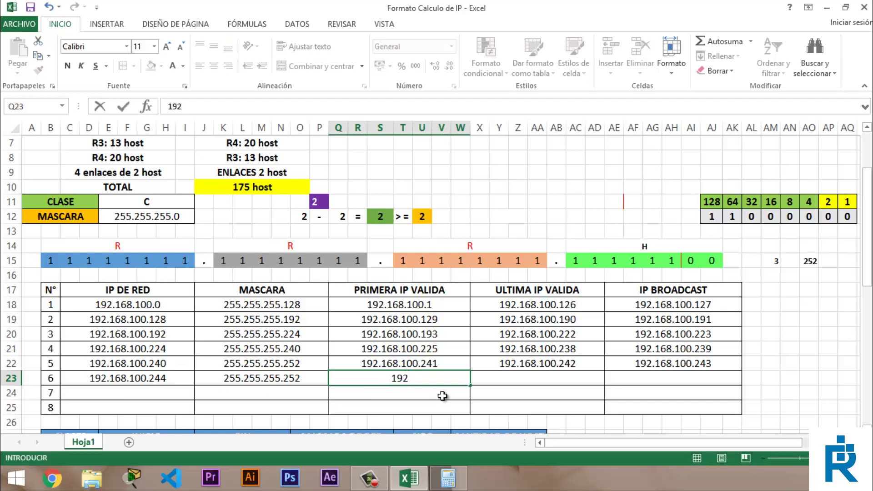
type(".168.100.")
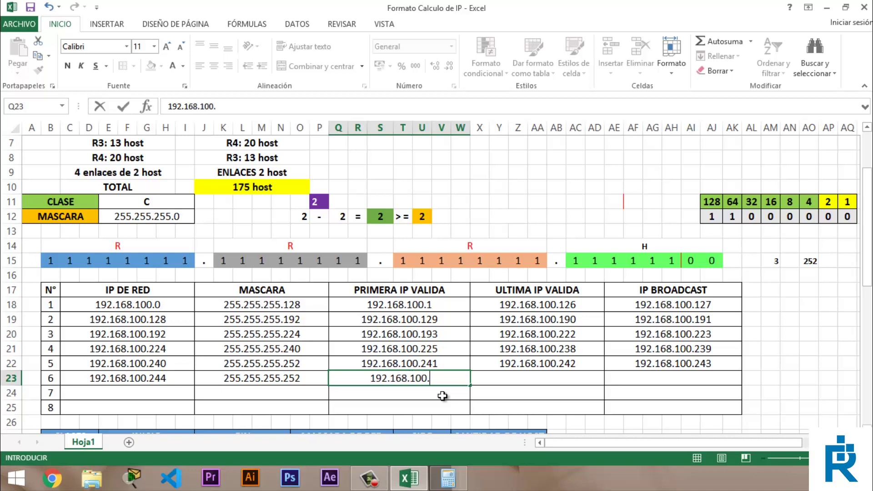
type("245")
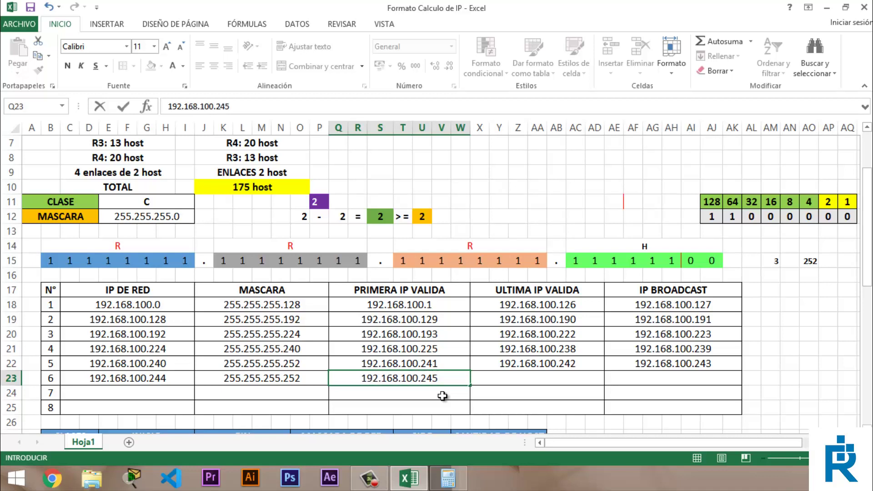
key("Tab")
Enter 192.168.100.247 as the broadcast IP of subnet 6.
key("Tab")
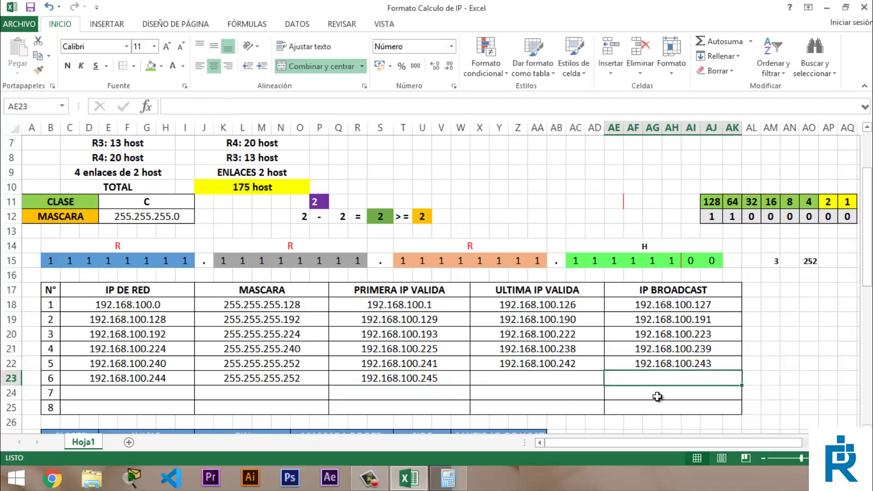
type("192")
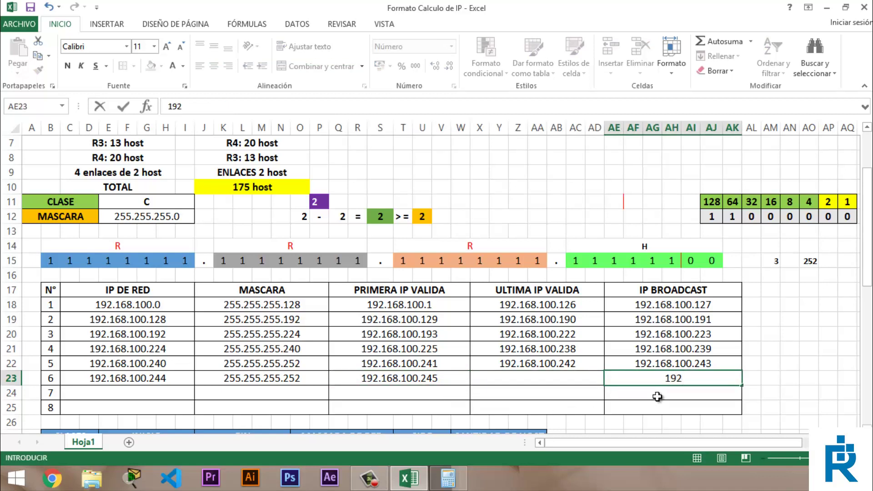
type(".168.100")
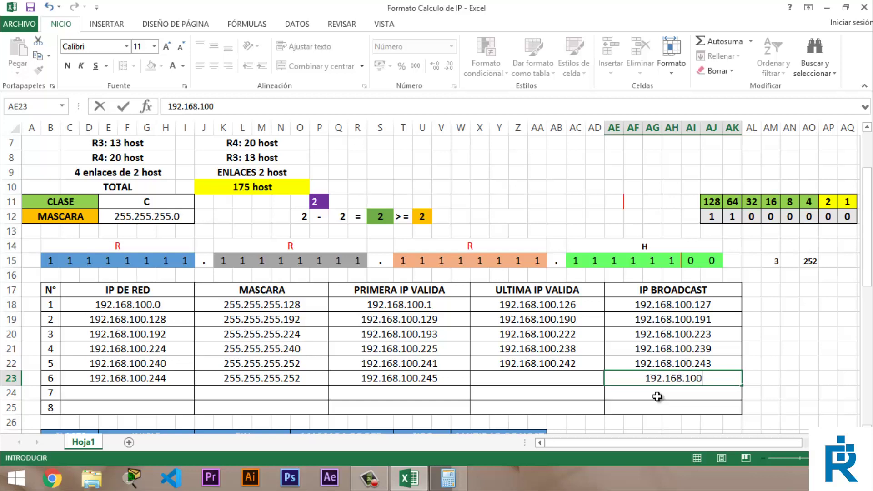
type(".")
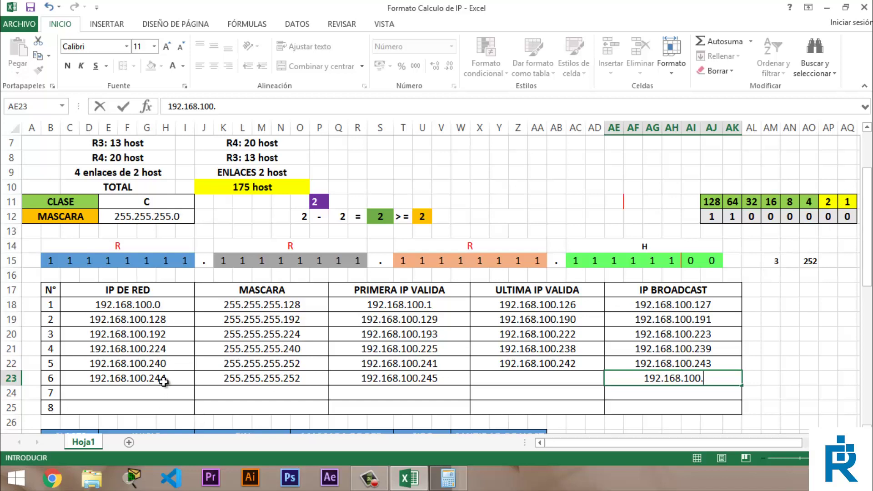
type("247")
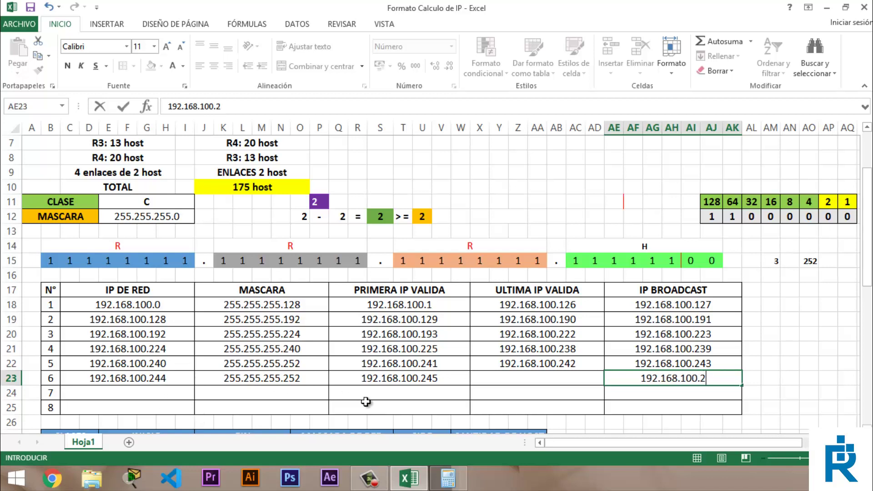
left_click(366, 402)
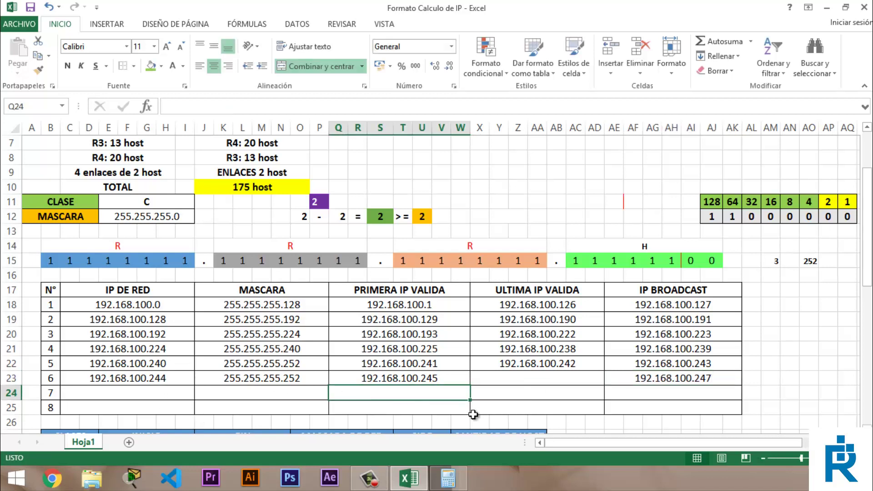
Enter 192.168.100.246 as the last valid IP of subnet 6.
left_click(530, 380)
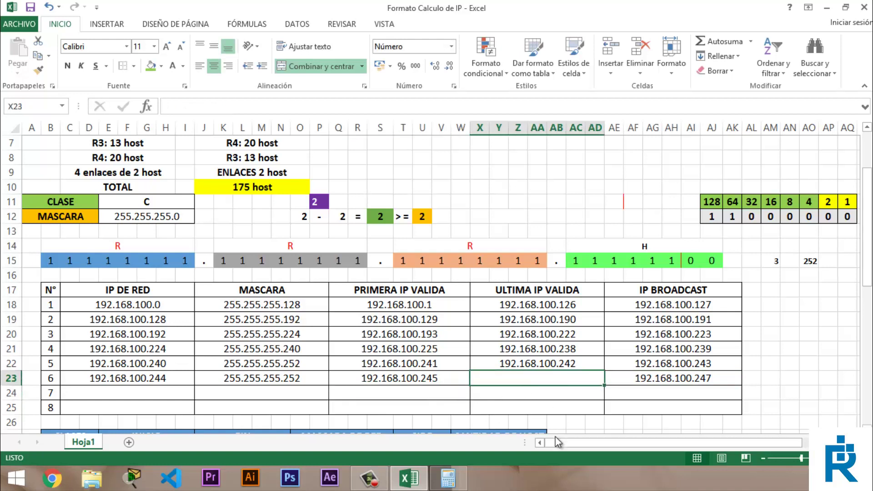
type("192.168")
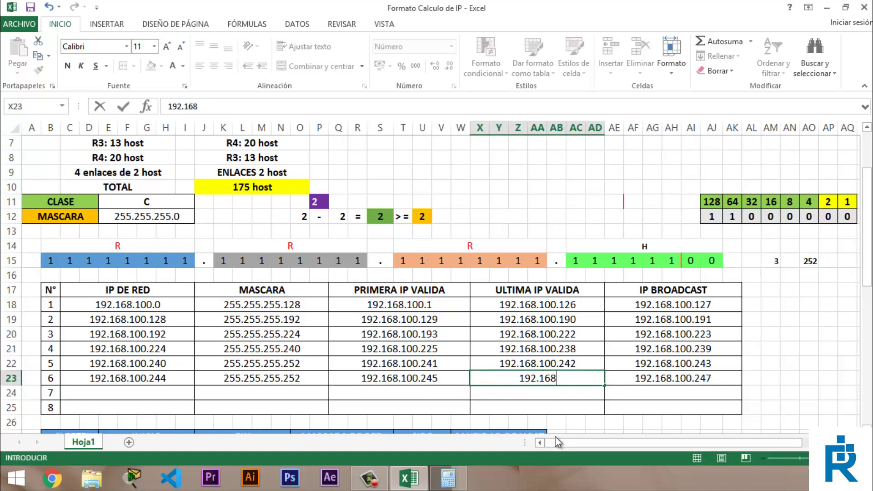
type(".100.")
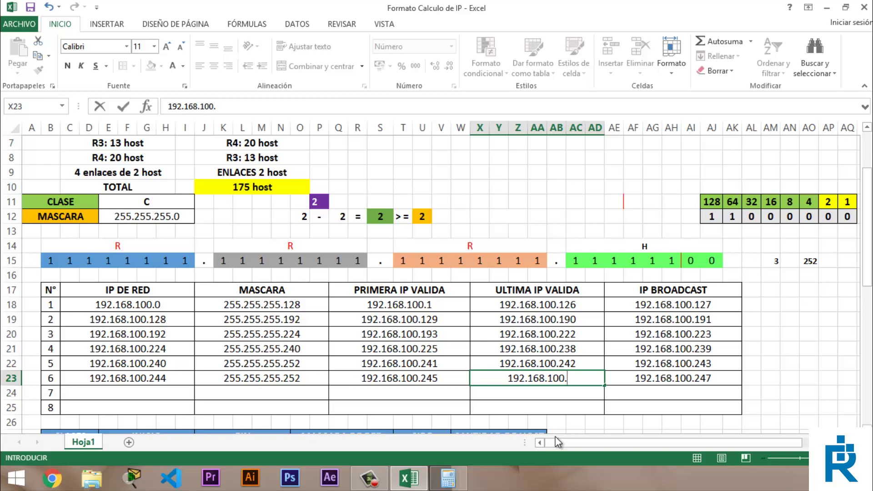
type("246")
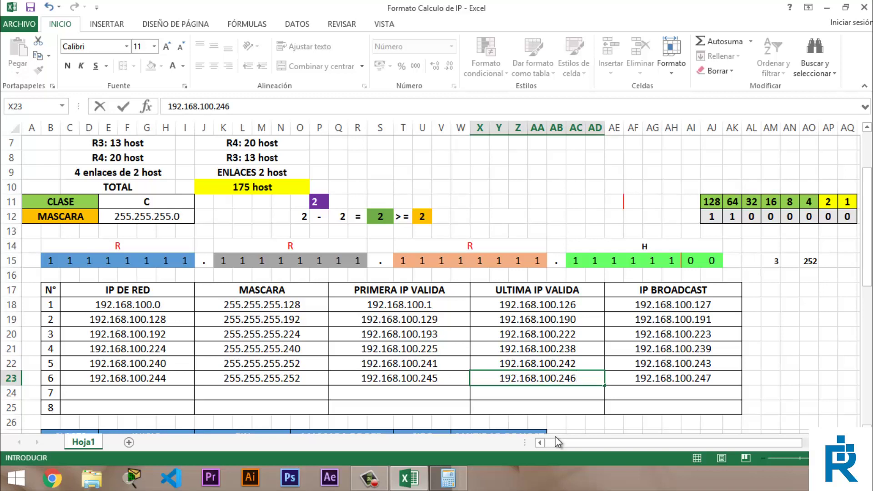
key("Return")
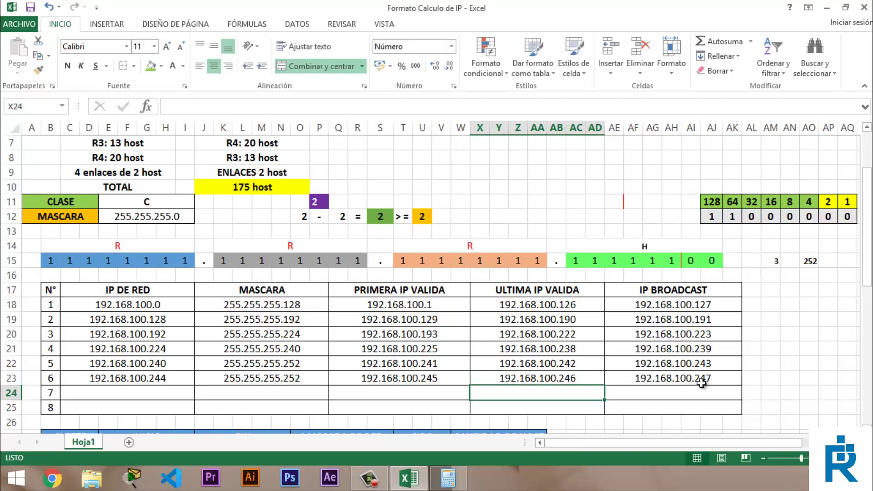
Enter 192.168.100.248 as the network IP of subnet 7.
left_click(103, 393)
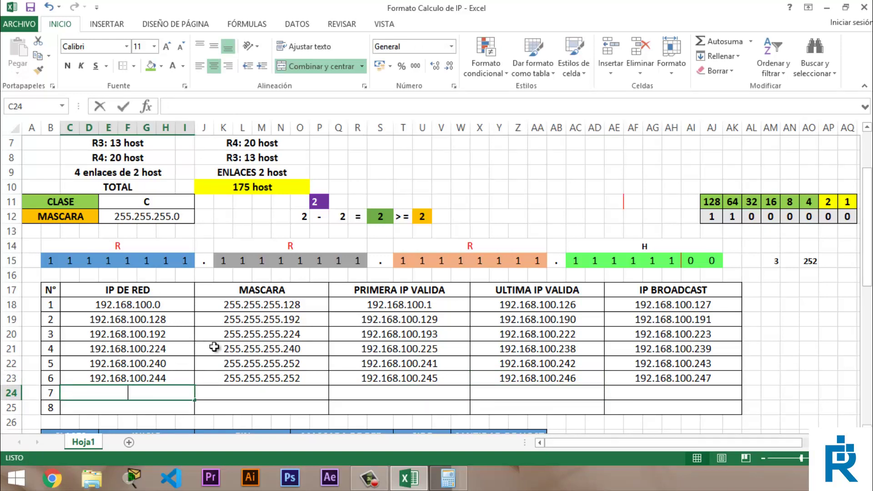
type("192.168")
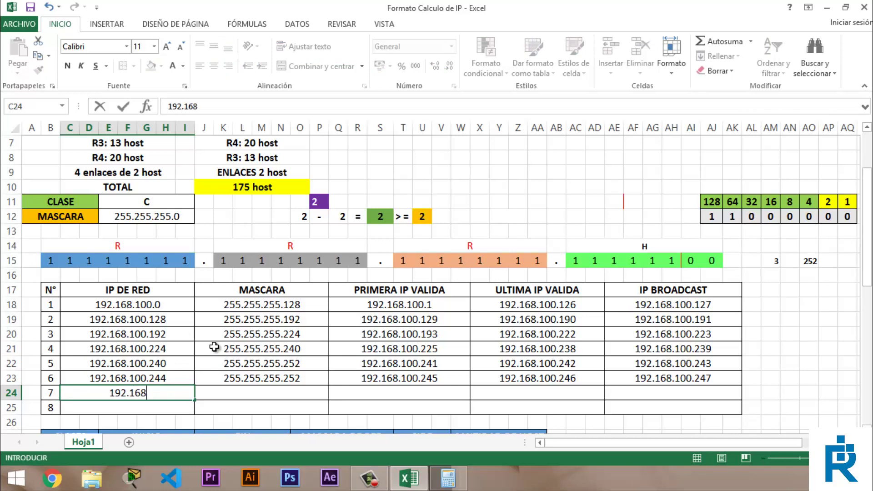
type(".100.")
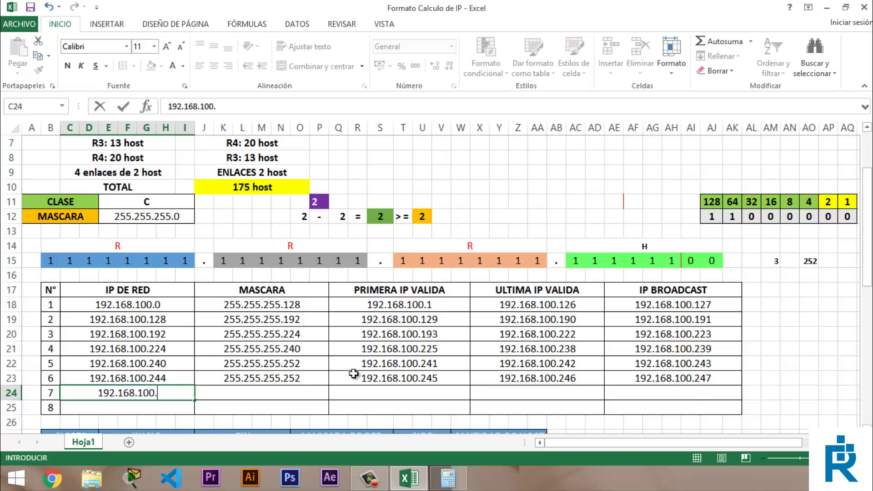
type("248")
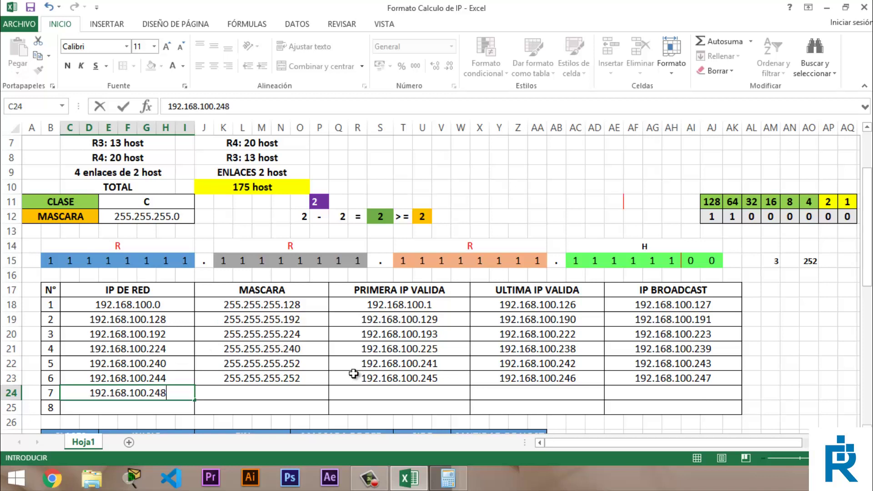
key("Tab")
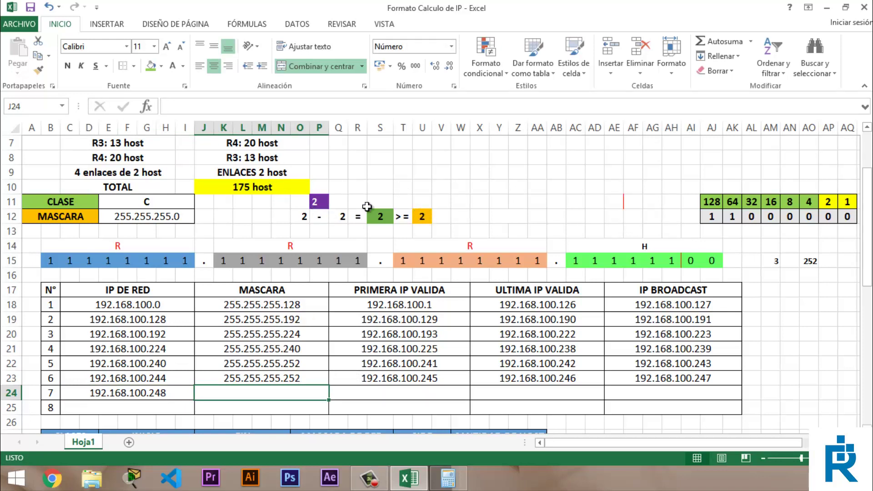
Copy the mask 255.255.255.252 from subnet 6 to subnet 7.
left_click(260, 381)
key("ctrl+c")
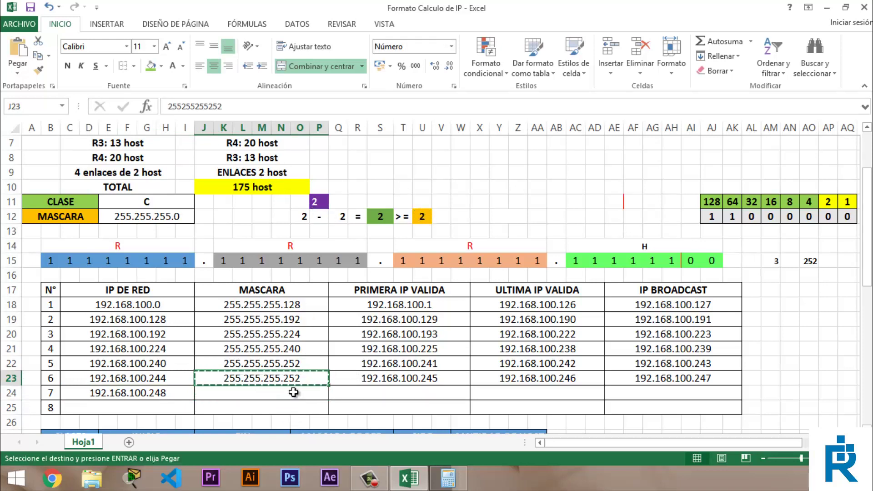
left_click(292, 391)
key("ctrl+v")
left_click(358, 398)
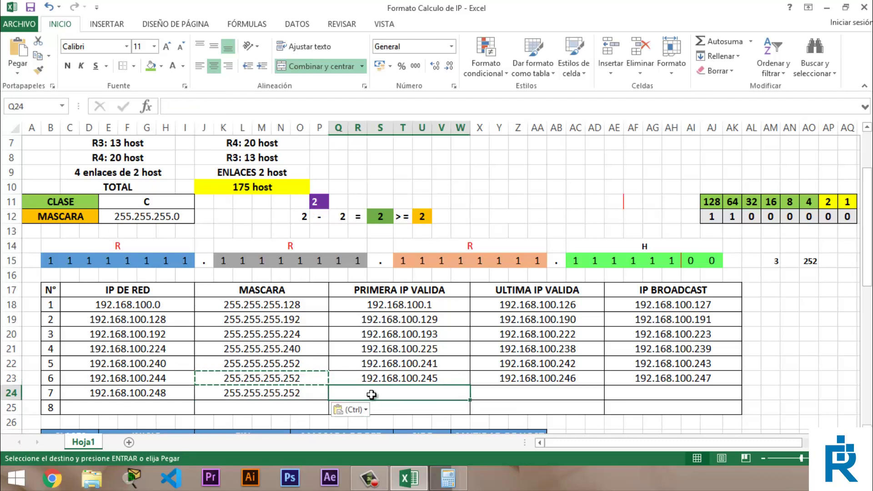
key("Escape")
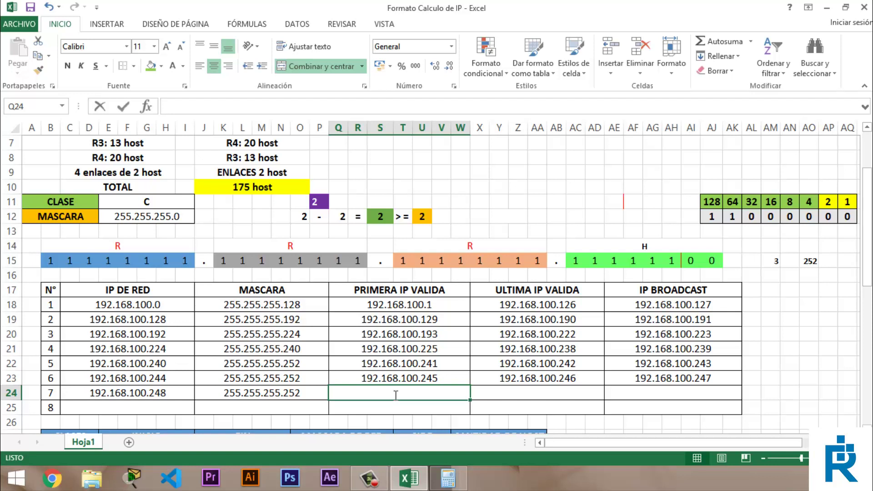
Enter 192.168.100.249 as the first valid IP of subnet 7.
type("192.16")
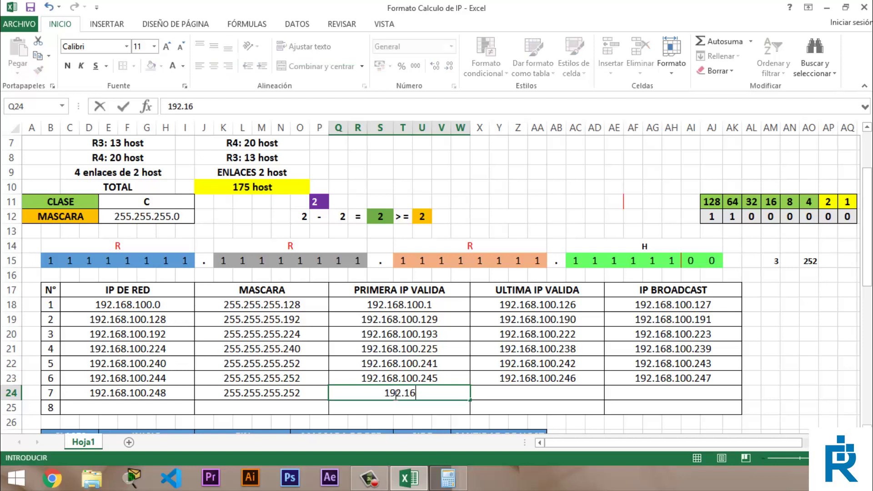
type("8.100.")
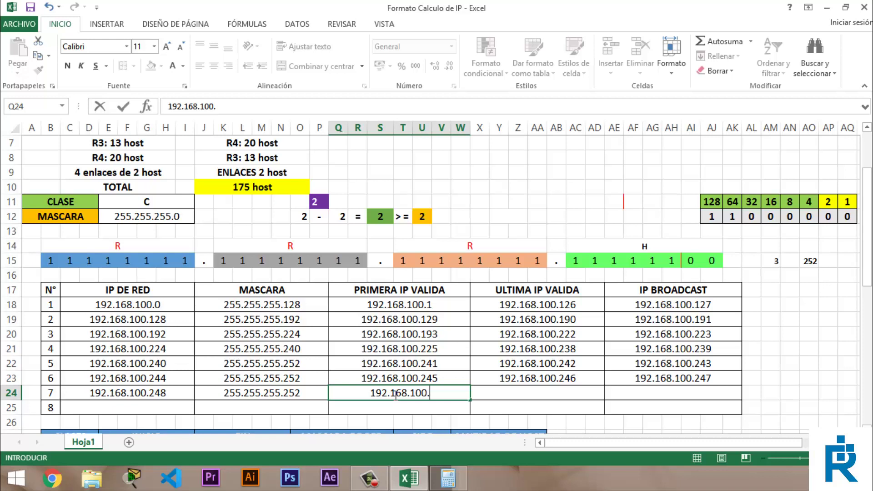
type("249")
key("Tab")
Enter 192.168.100.251 as the broadcast IP of subnet 7.
key("Tab")
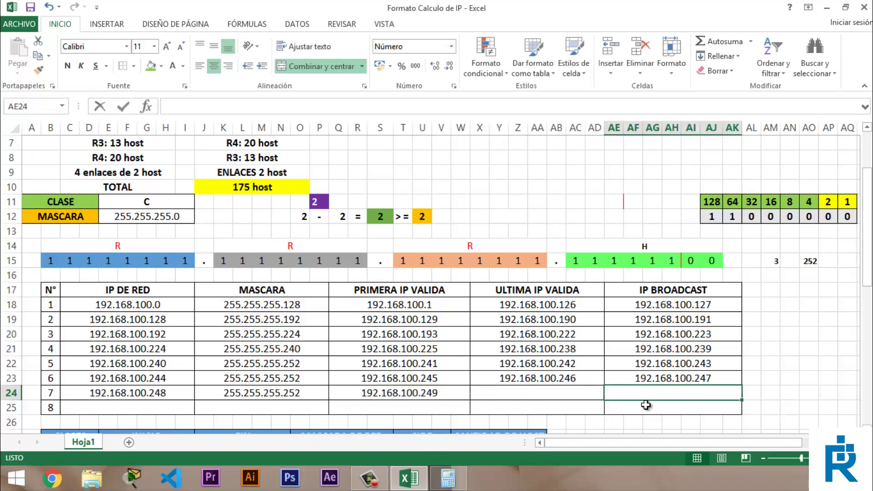
type("192.168.100.")
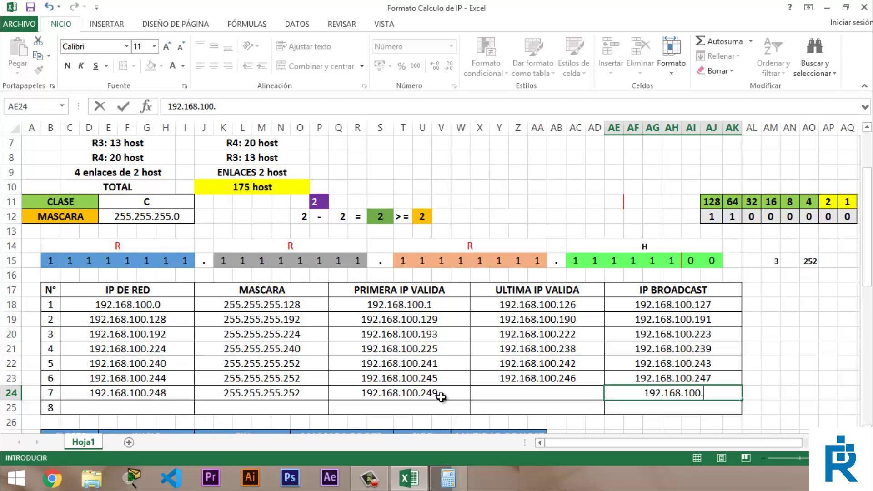
type("251")
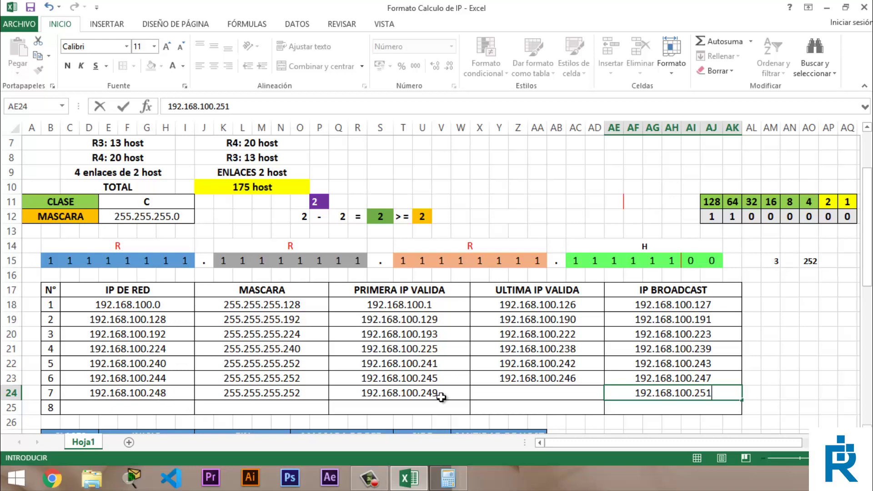
left_click(441, 399)
Enter 192.168.100.250 as the last valid IP of subnet 7.
left_click(514, 391)
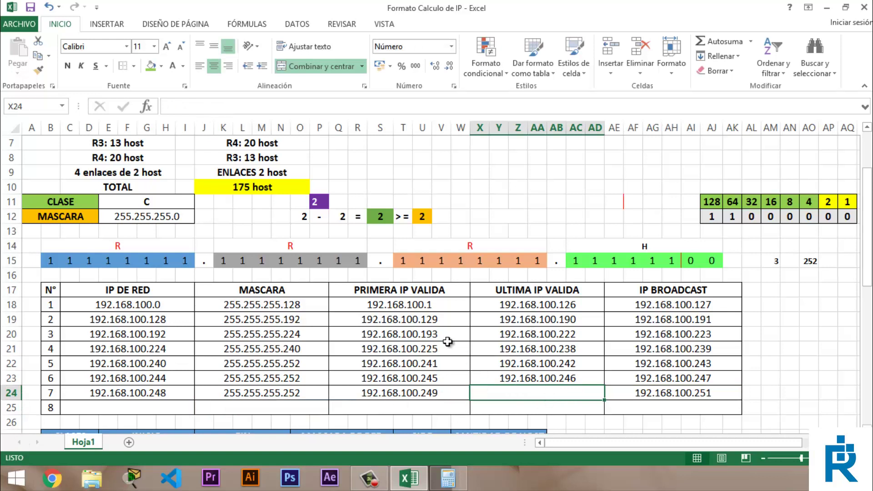
type("192.168")
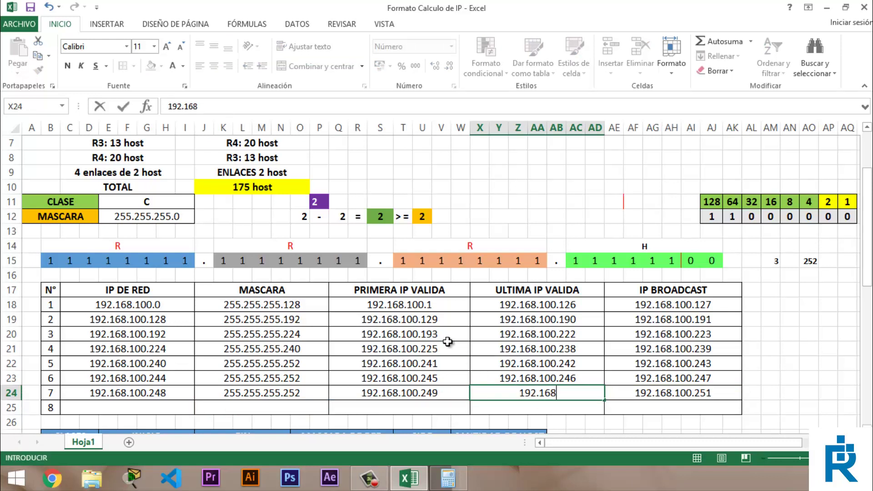
type(".100.")
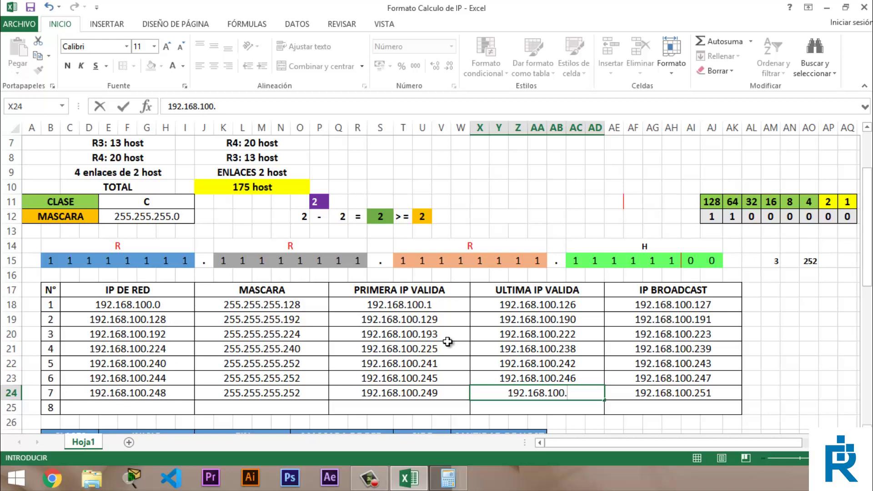
type("250")
key("Return")
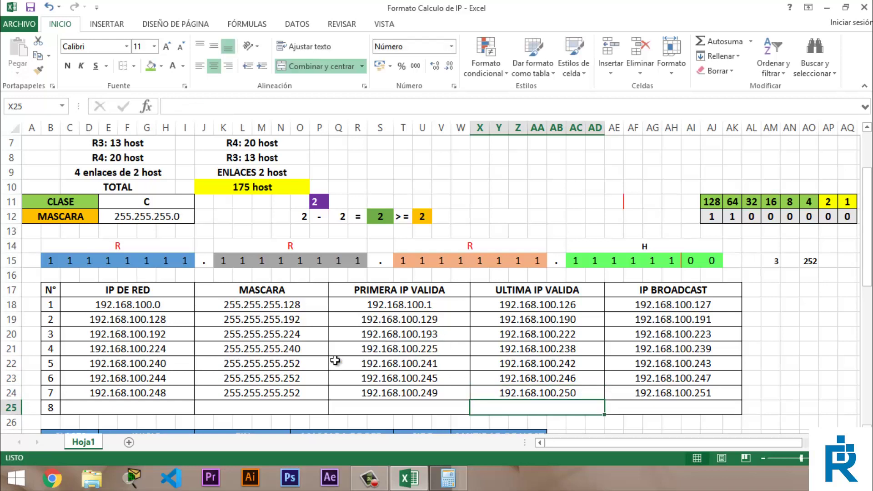
Enter 192.168.100.252 as the network IP of subnet 8.
left_click(165, 411)
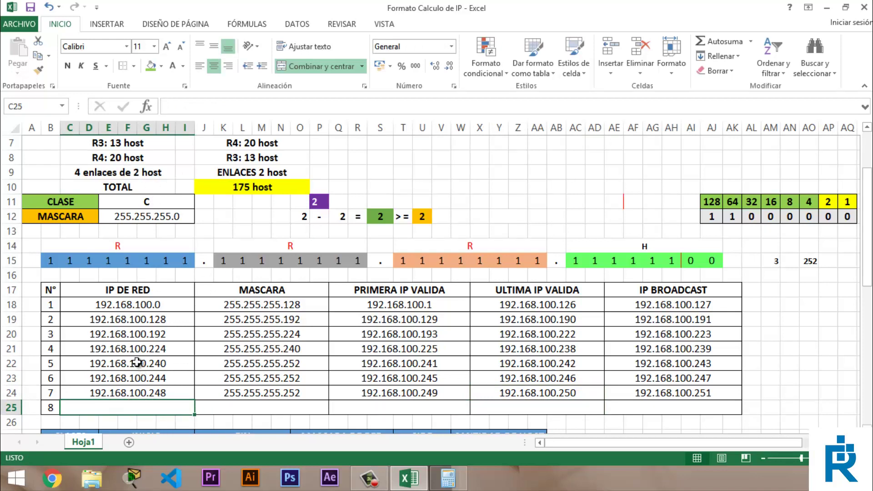
type("192.168")
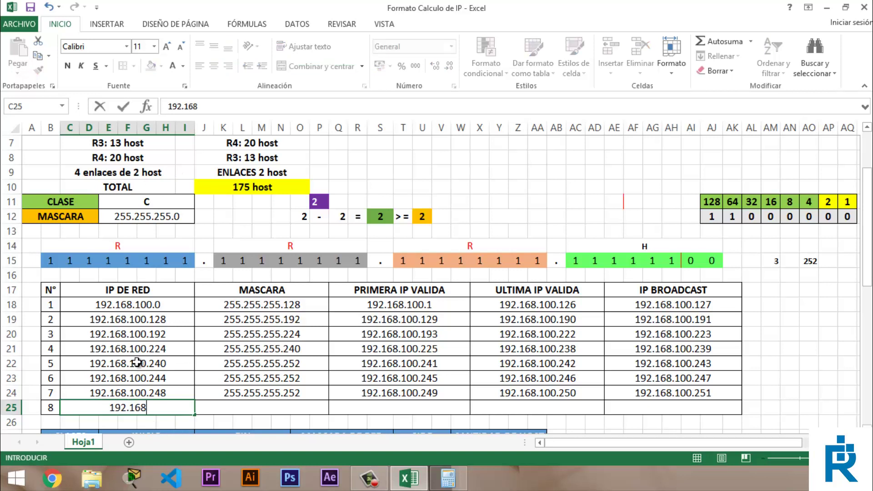
type(".100.")
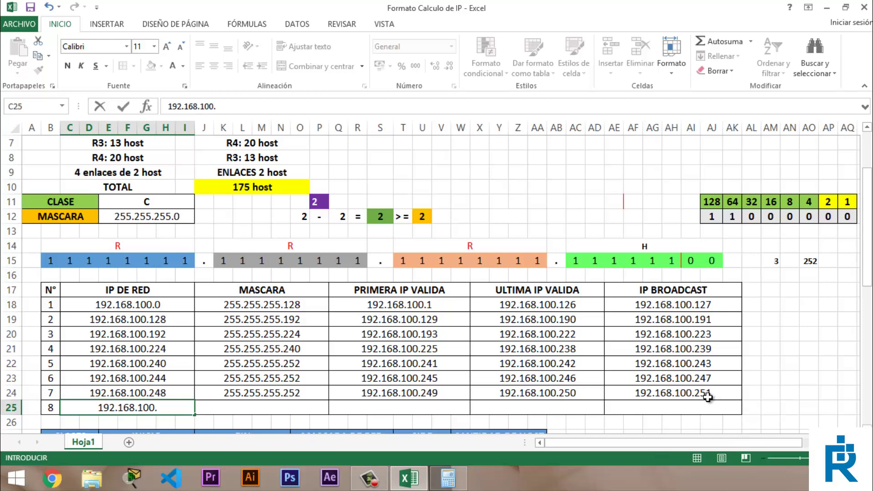
type("252")
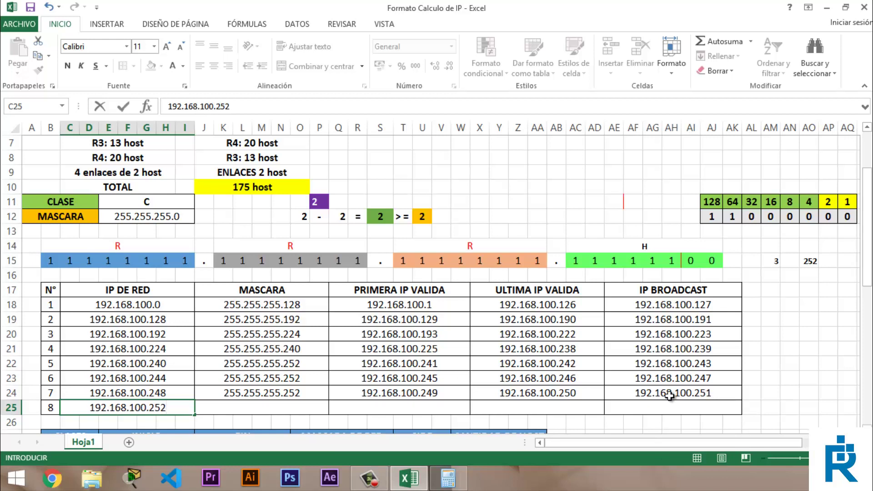
key("Tab")
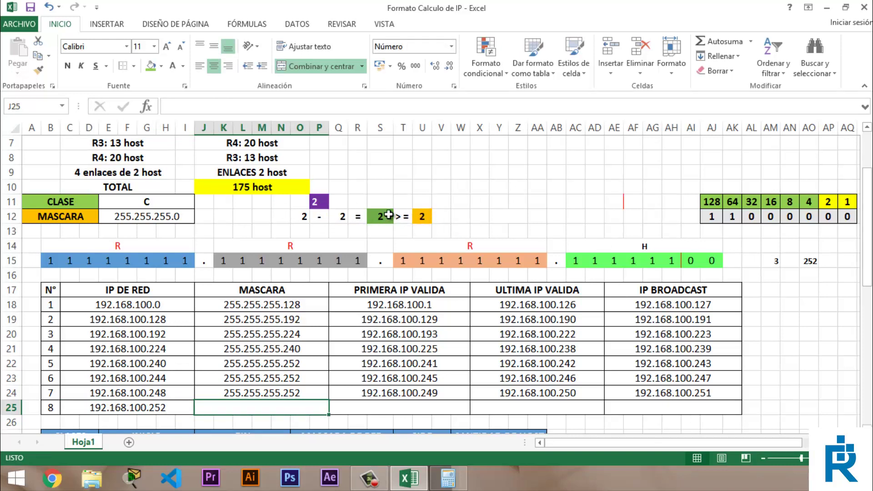
Copy the mask 255.255.255.252 from subnet 7 to subnet 8.
left_click(257, 393)
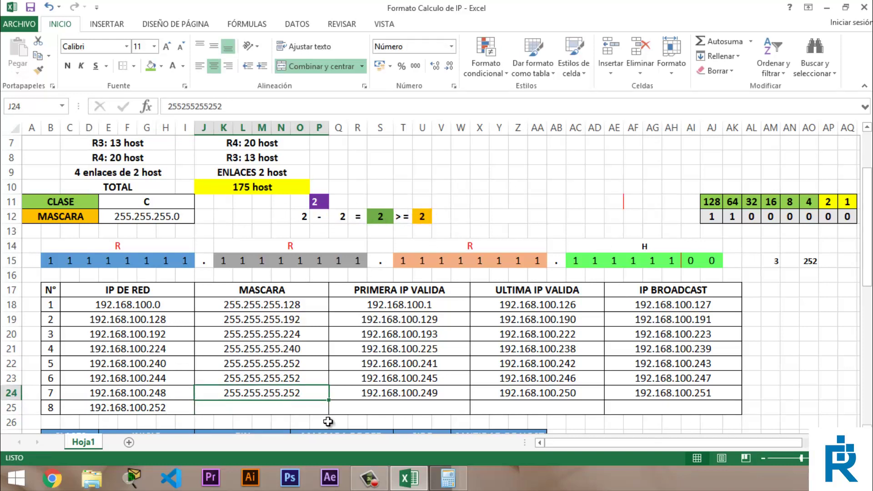
key("ctrl+c")
left_click(286, 408)
key("ctrl+v")
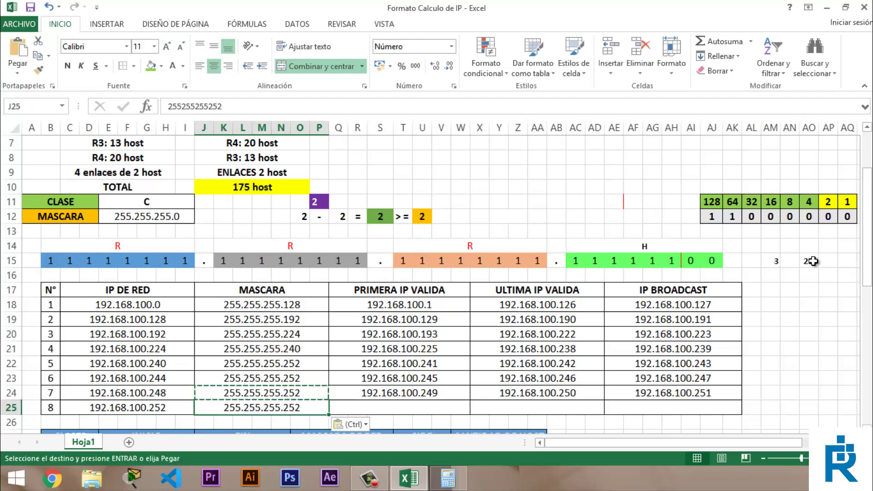
Enter 192.168.100.253 as the first valid IP of subnet 8.
key("Escape")
left_click(379, 408)
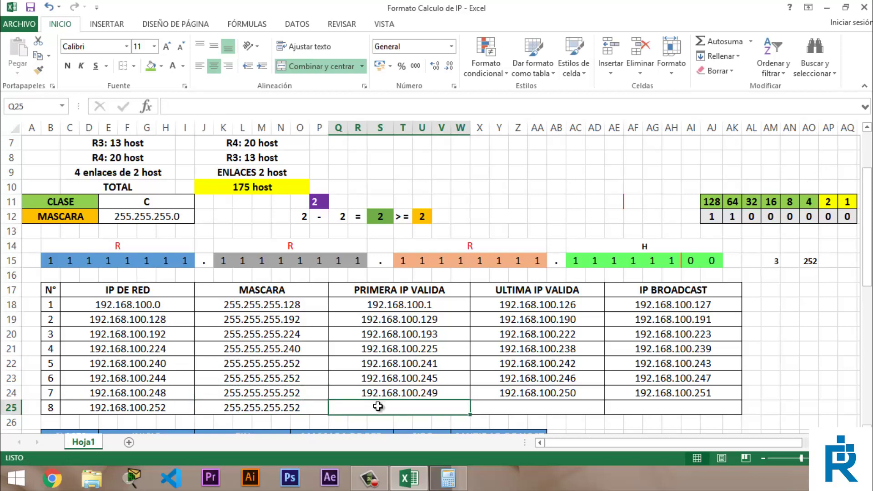
type("192")
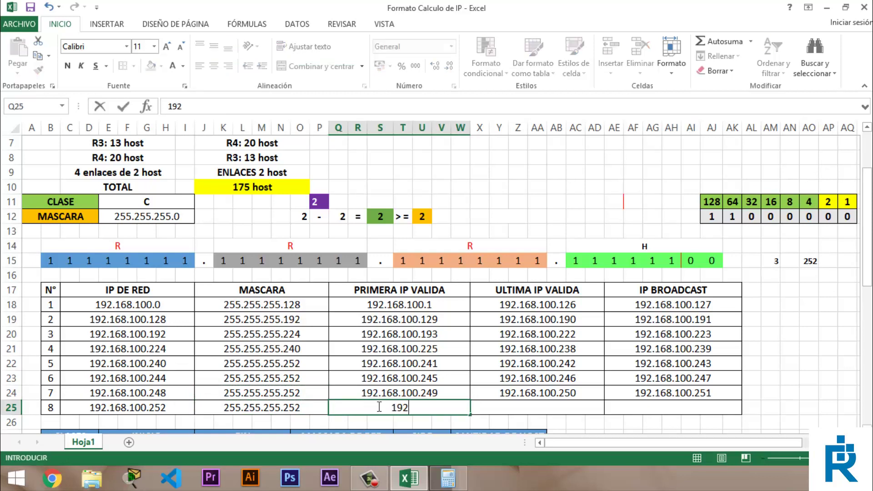
type(".168.100.")
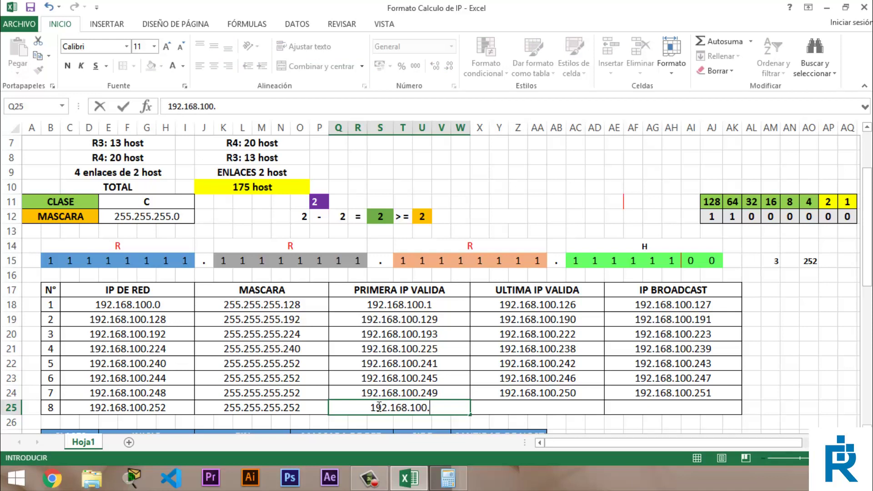
type("253")
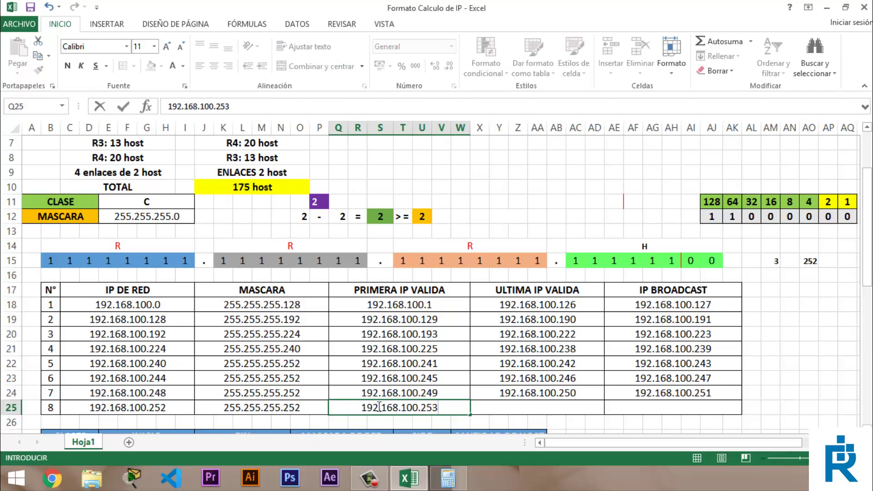
key("Tab")
Enter 192.168.100.255 as the broadcast IP of subnet 8.
key("Tab")
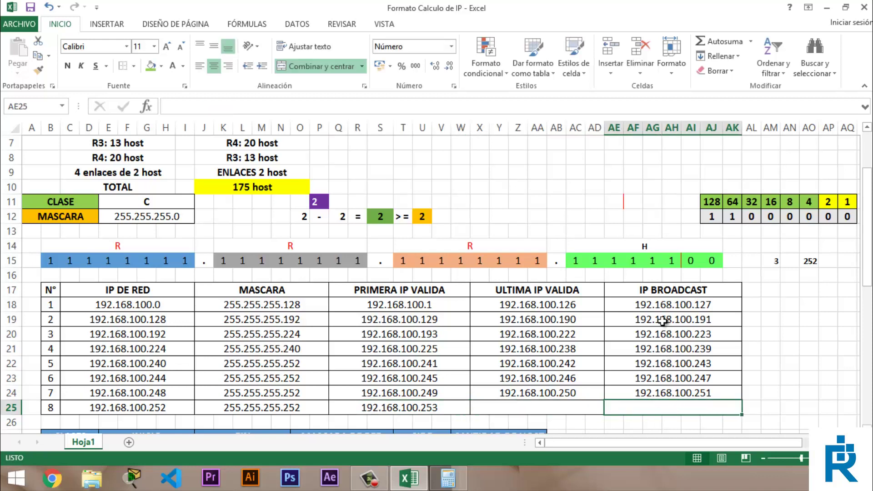
type("192")
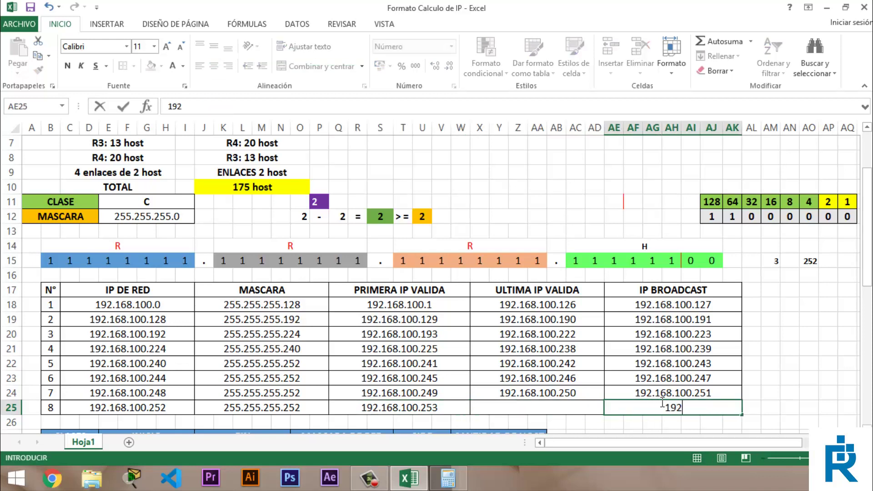
type(".168.100")
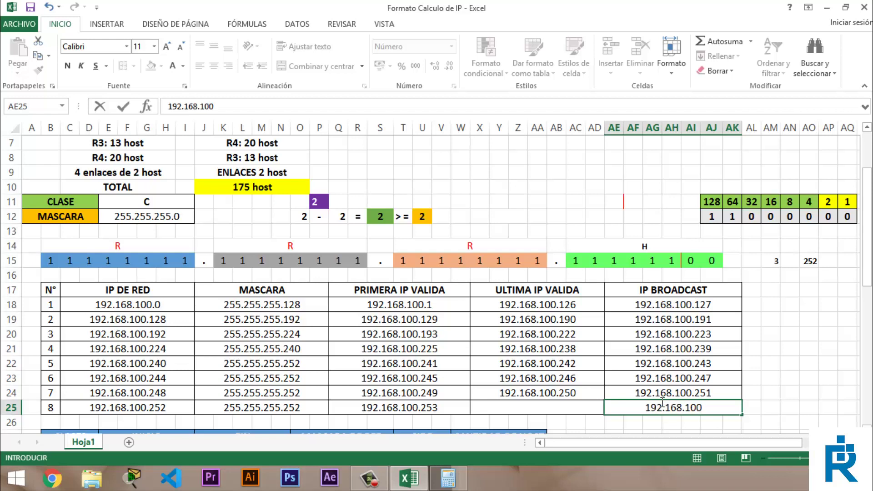
type(".")
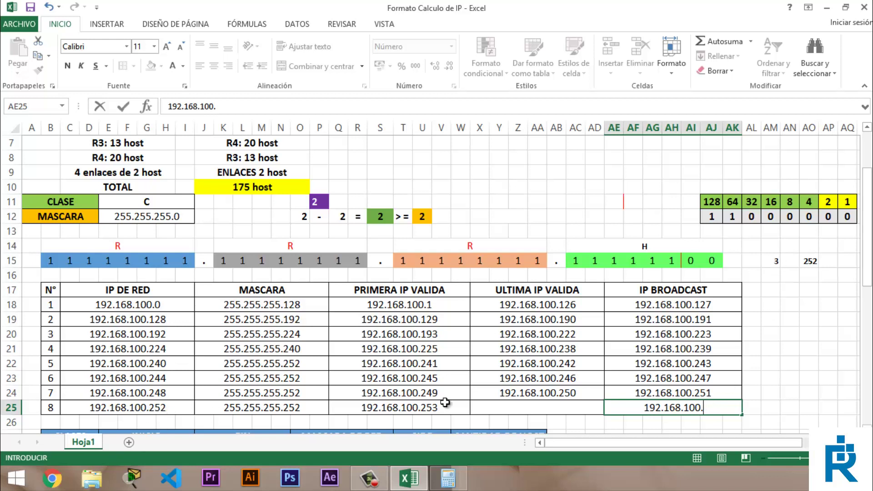
type("255")
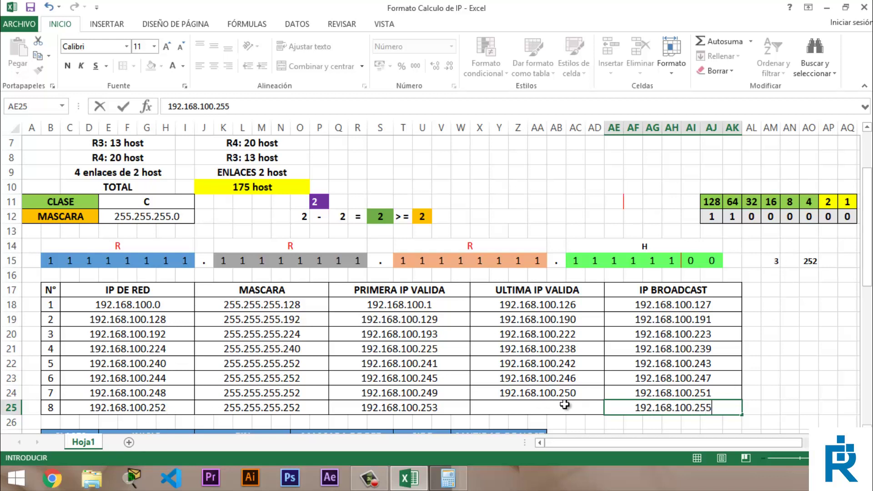
Enter 192.168.100.254 as the last valid IP of subnet 8.
left_click(564, 404)
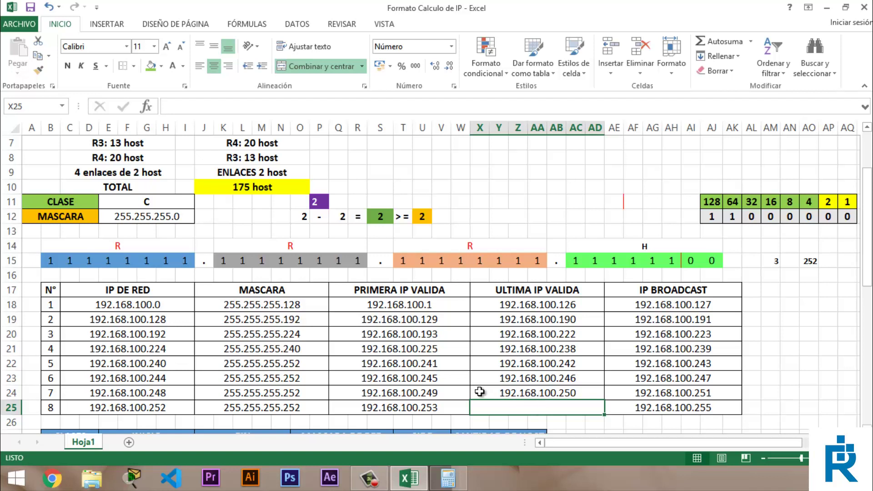
type("192.1")
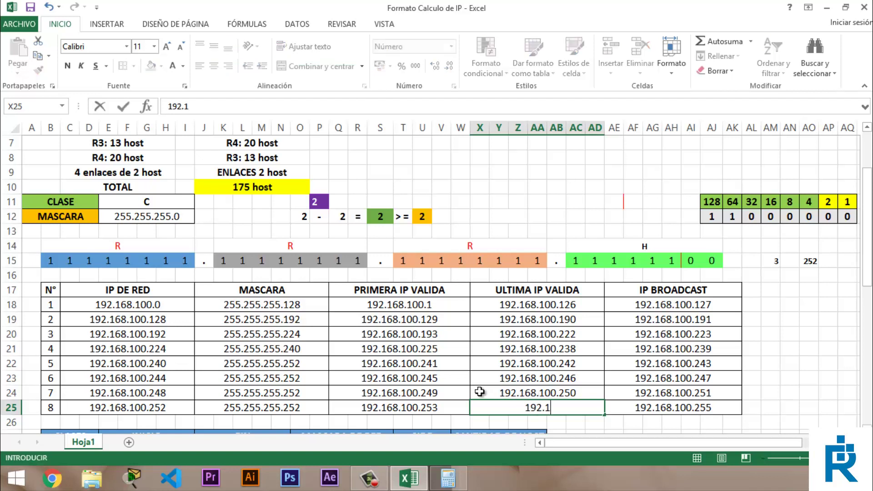
type("68.100.")
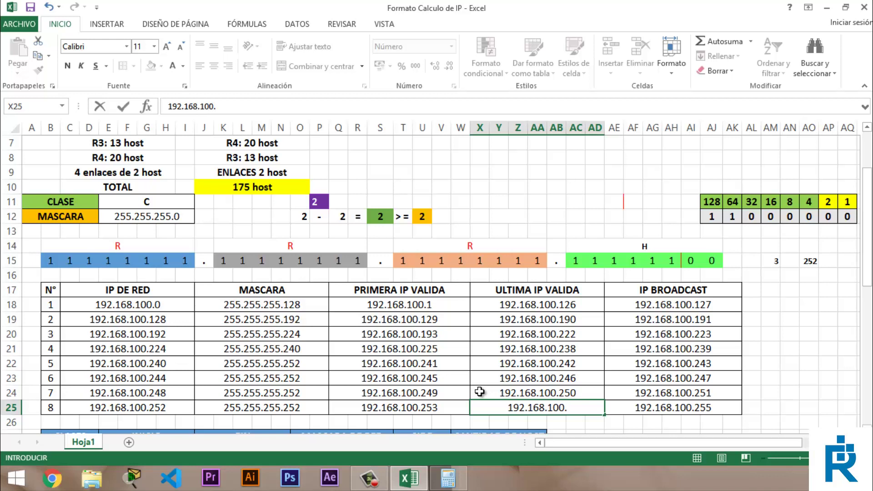
type("254")
key("Return")
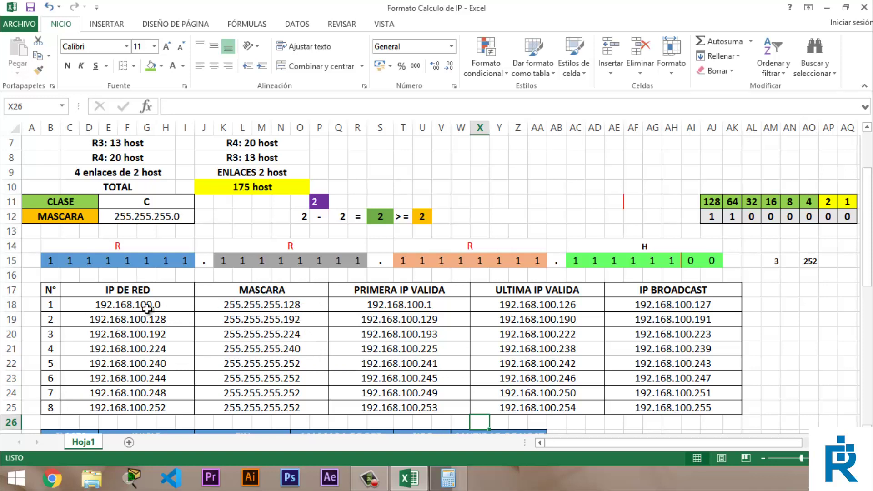
Review the completed subnet table, checking the network and broadcast IPs and comparing the masks of subnets 1–4 with those of link subnets 5–8.
left_click_drag(176, 303, 171, 407)
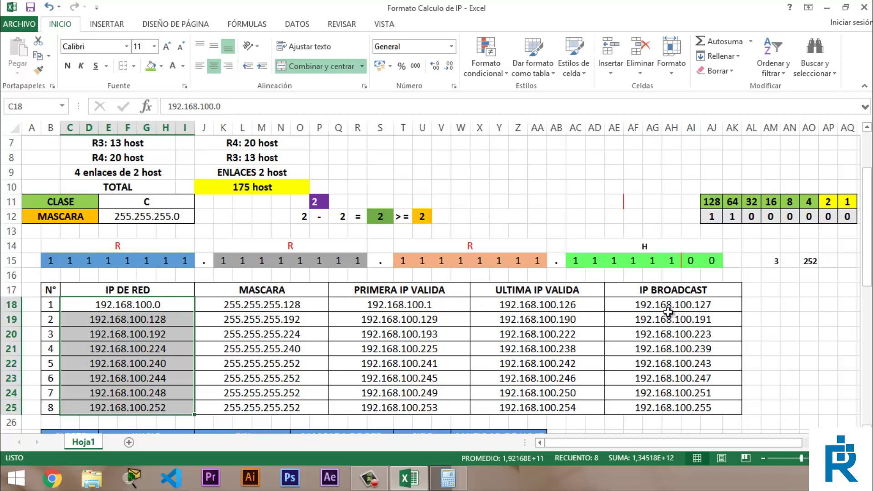
left_click(707, 323)
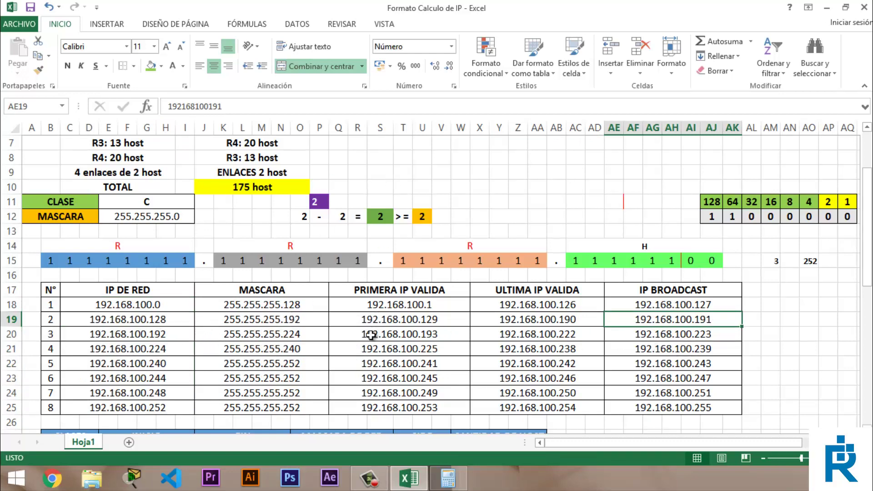
scroll(371, 334, "up", 1)
scroll(371, 334, "down", 3)
scroll(306, 287, "up", 1)
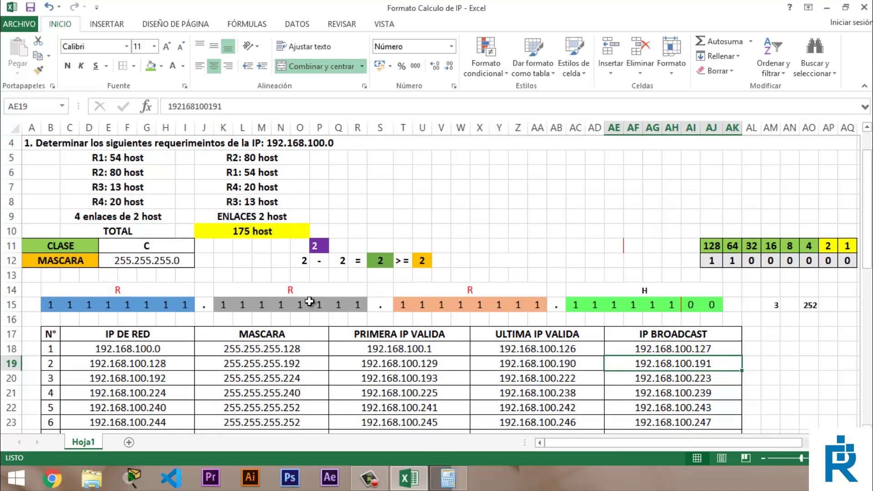
scroll(327, 388, "down", 1)
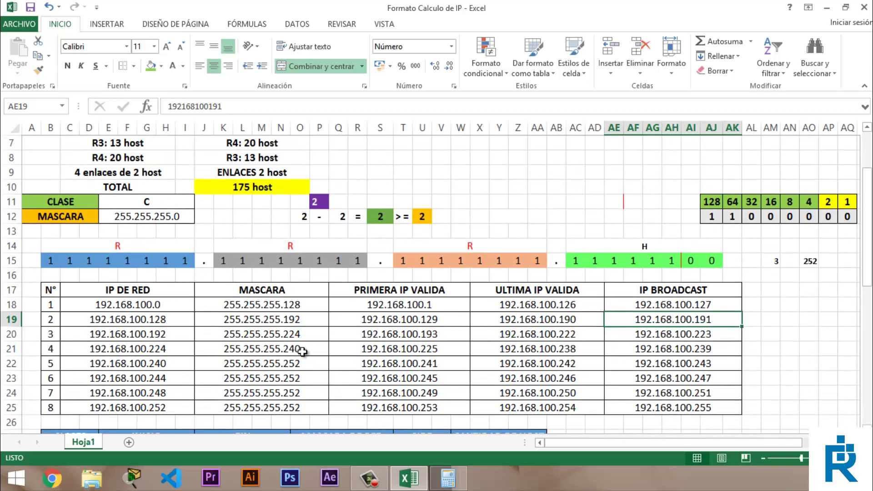
left_click_drag(304, 304, 309, 350)
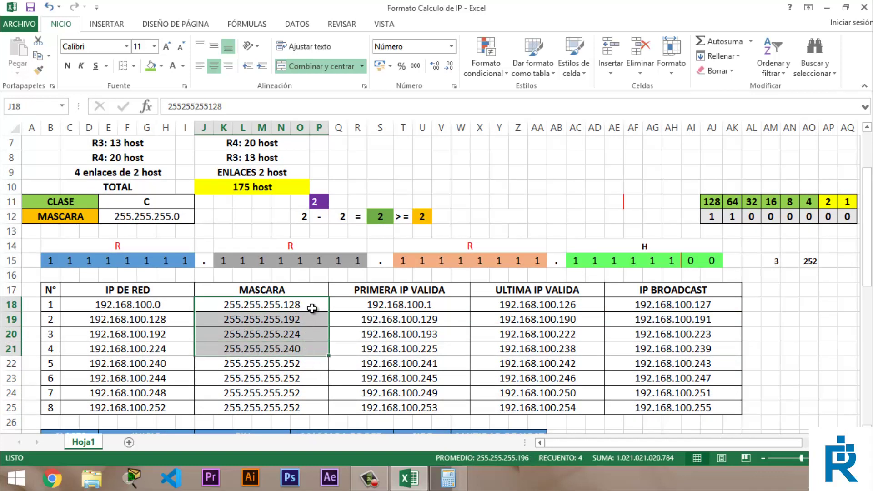
left_click(311, 362)
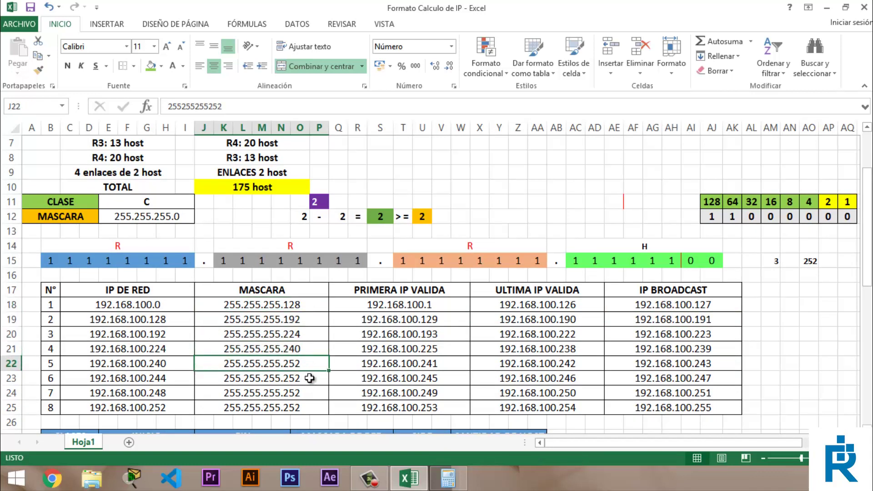
left_click_drag(317, 359, 311, 404)
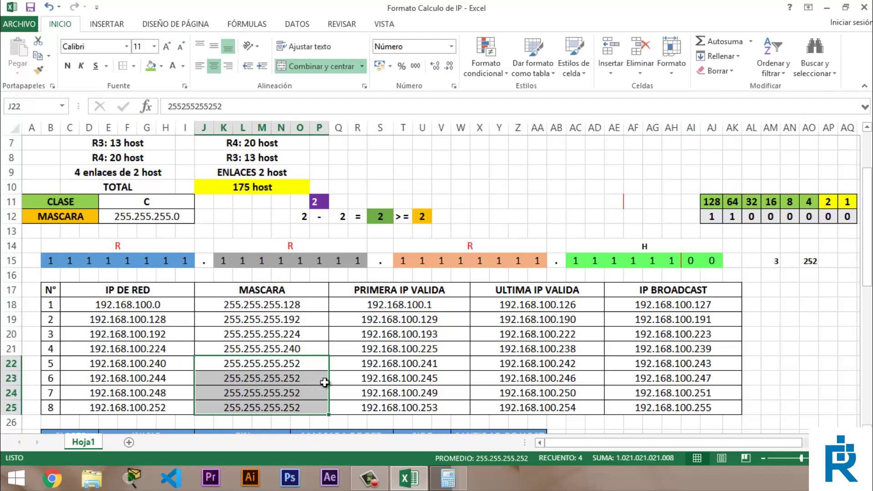
left_click_drag(292, 364, 314, 404)
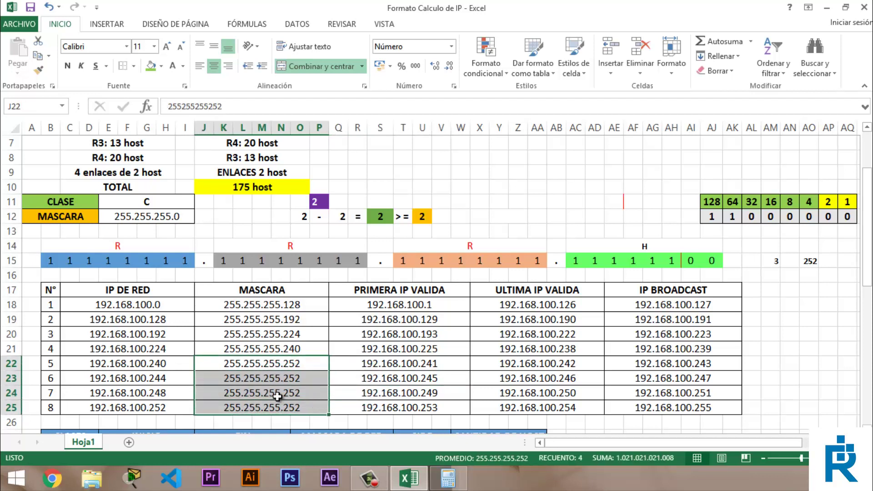
left_click(311, 326)
left_click_drag(307, 305, 324, 366)
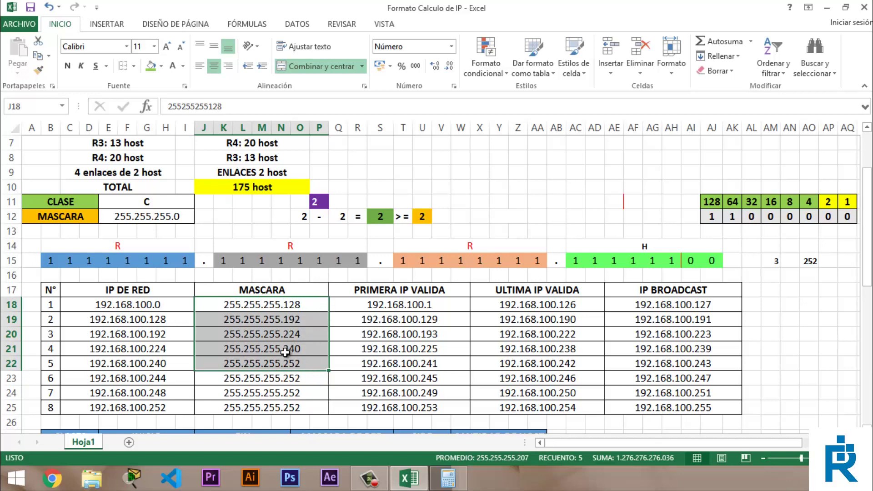
left_click(303, 379)
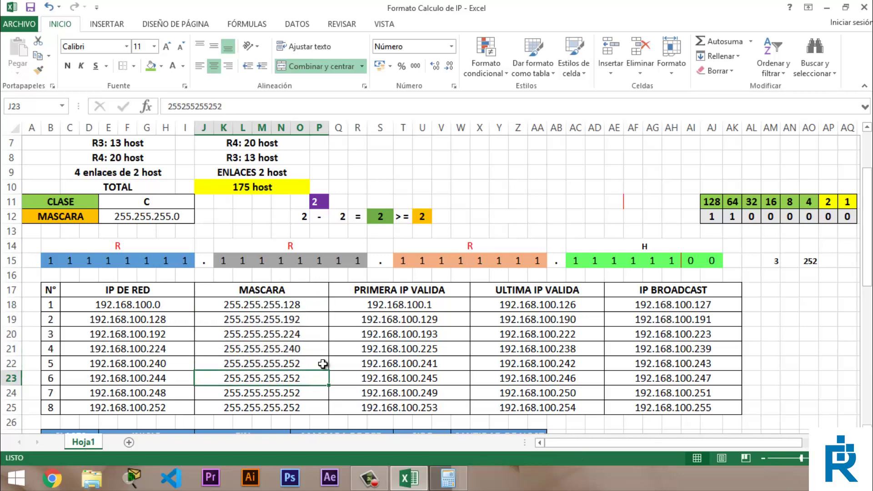
Examine the full row of subnet 1 alongside the host requirements and the router topology diagram below the tables.
scroll(279, 305, "up", 1)
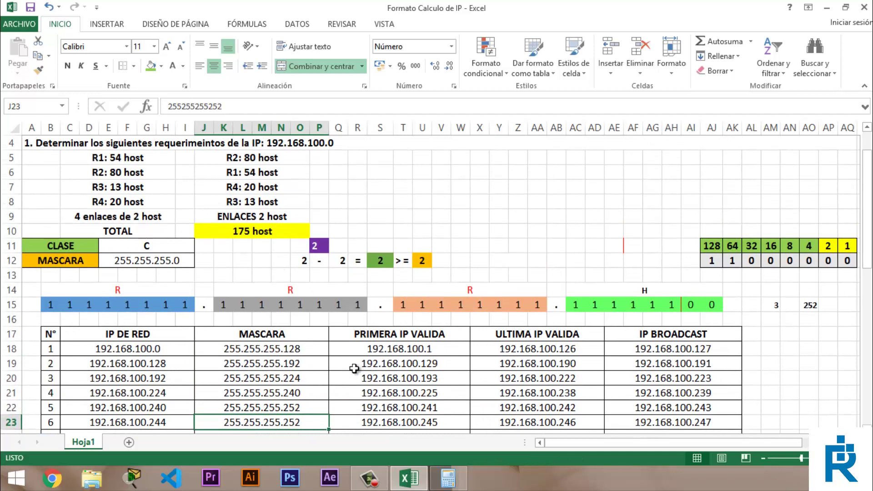
left_click(87, 354)
left_click_drag(86, 353, 652, 353)
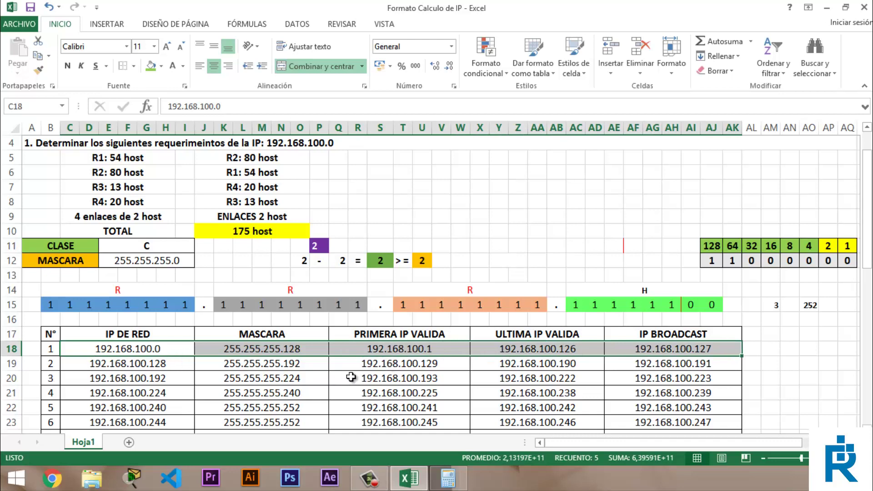
scroll(351, 377, "down", 8)
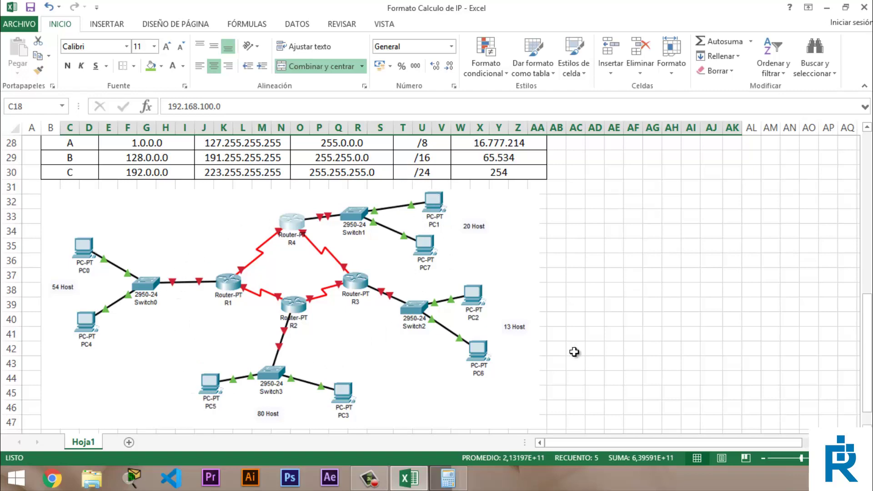
scroll(583, 357, "up", 2)
scroll(585, 357, "up", 2)
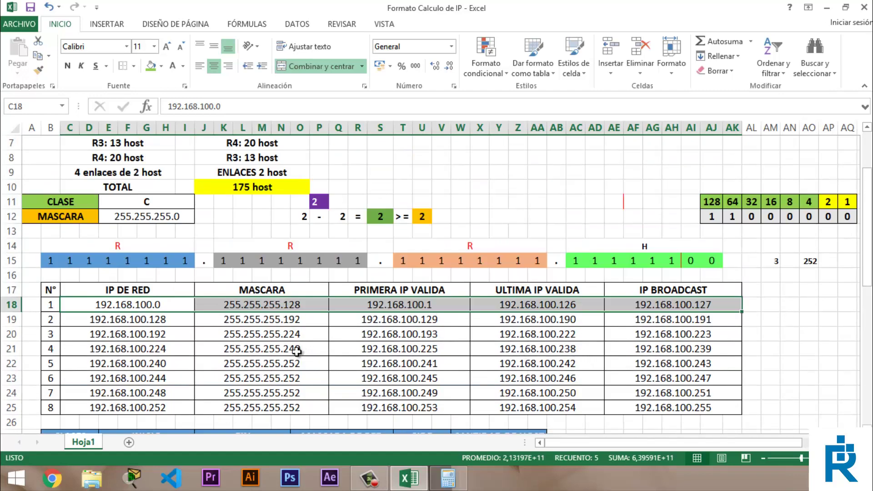
scroll(300, 348, "up", 1)
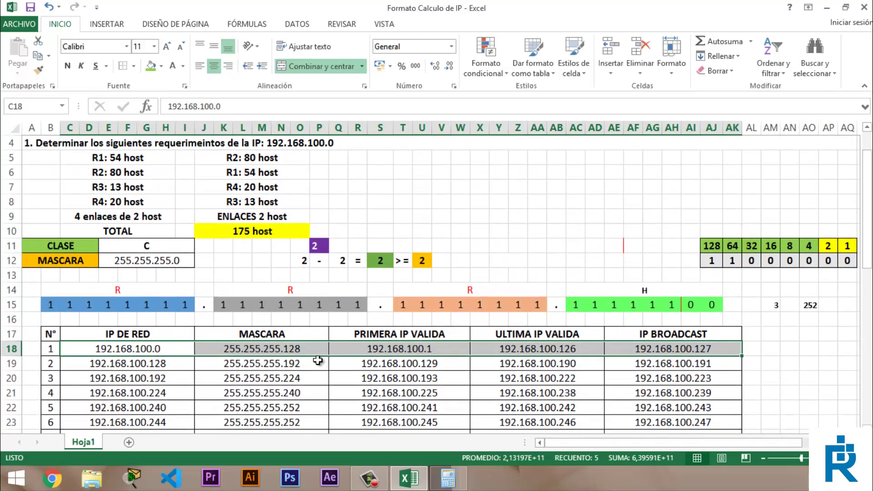